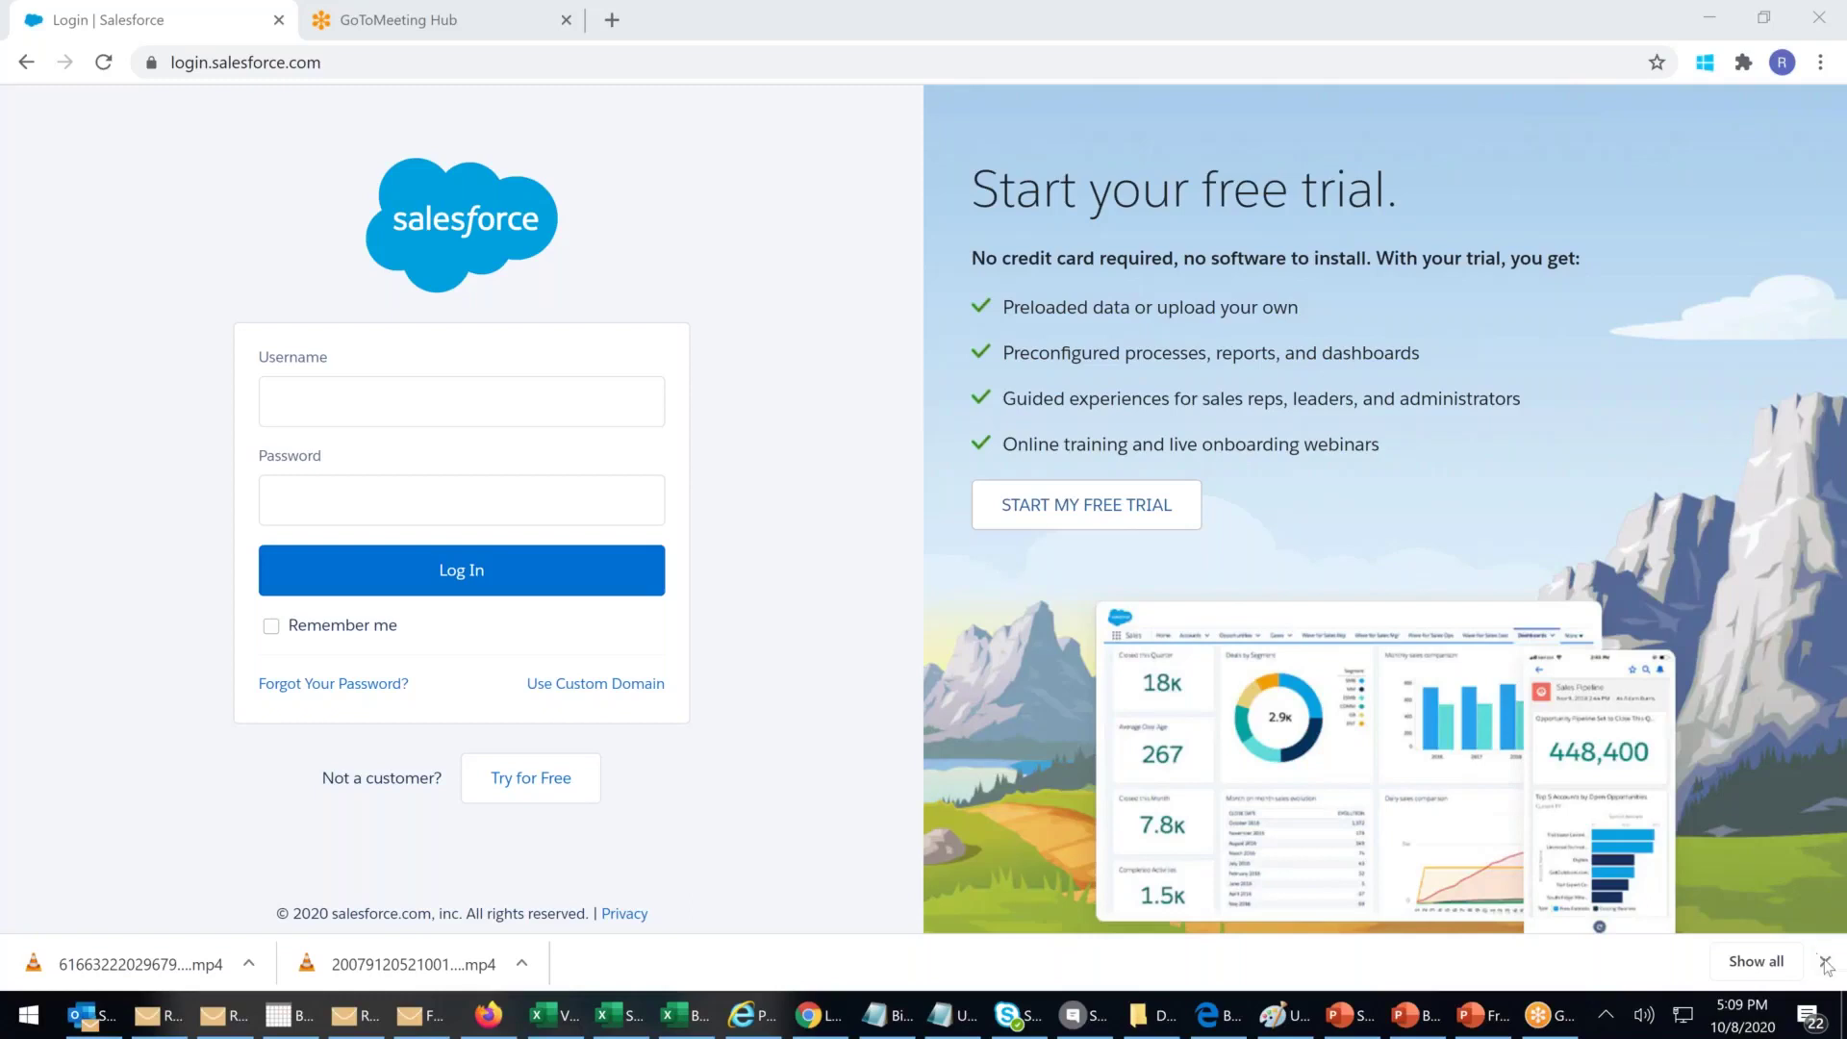
Step: Dismiss the browser's recent-downloads bar below the Salesforce login page
click(1830, 958)
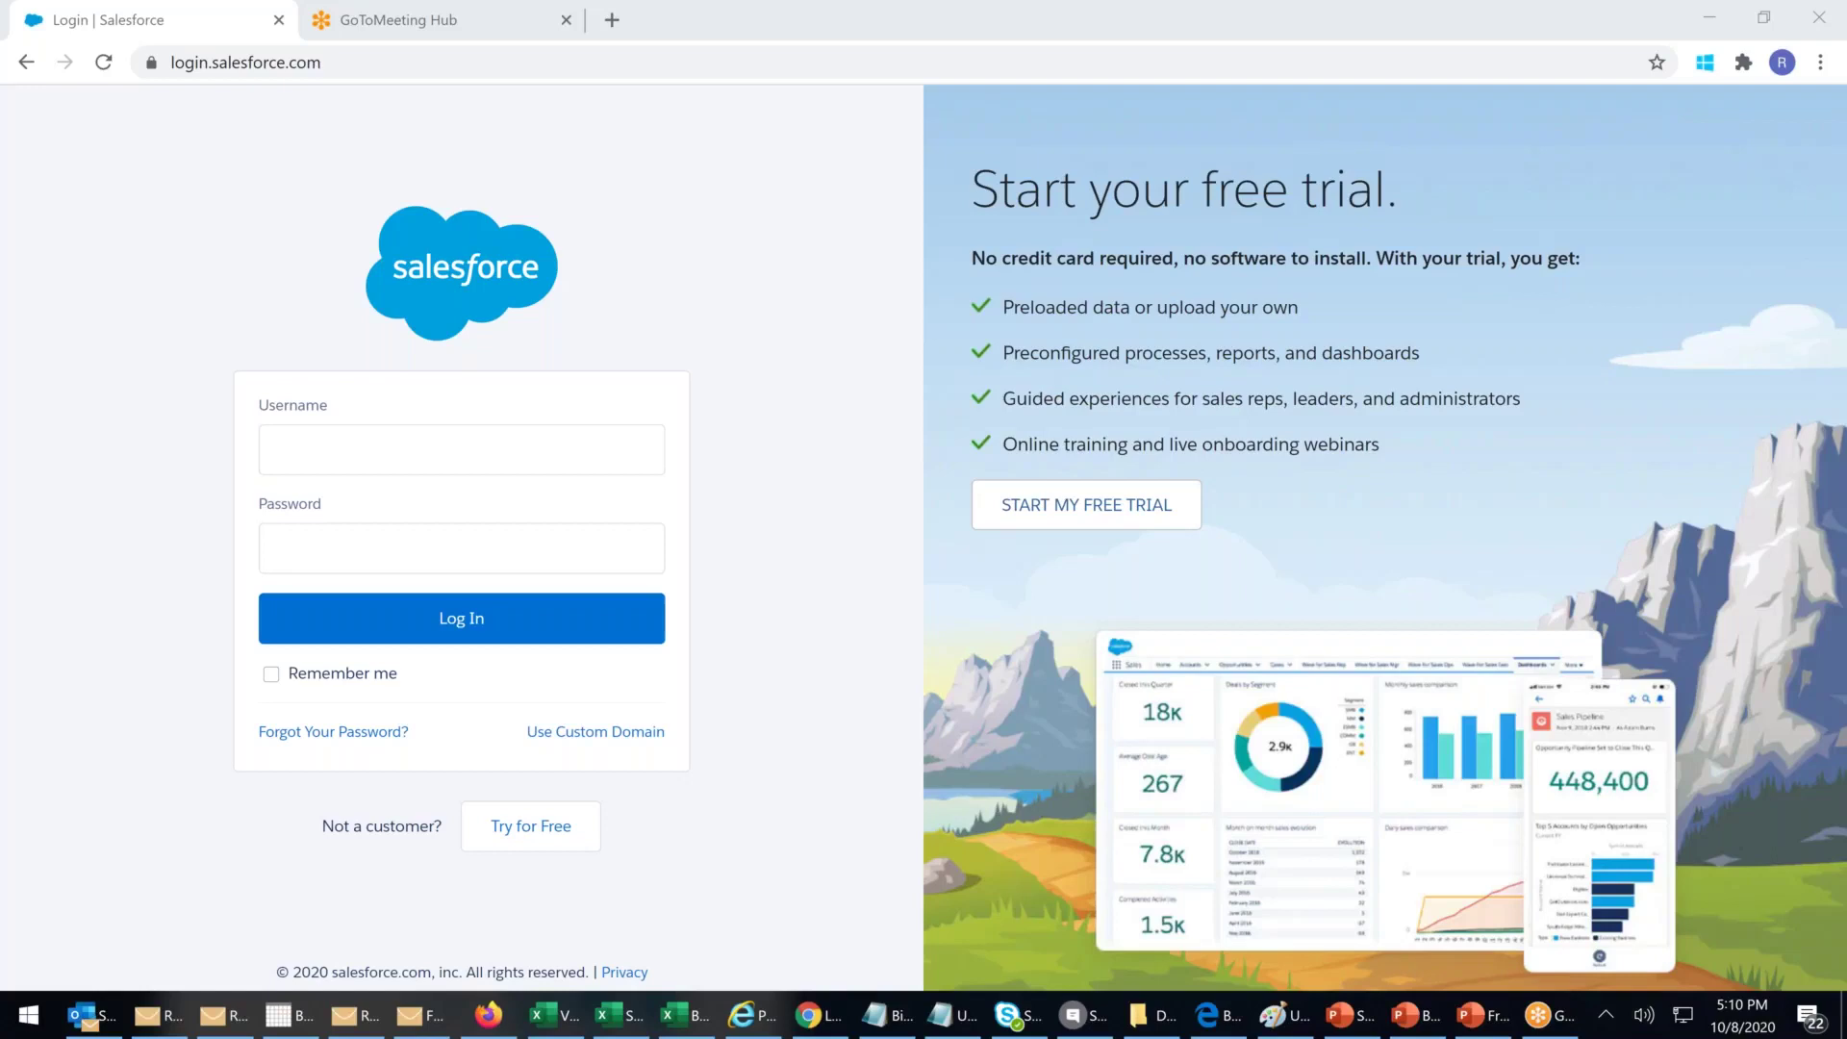
Step: Sign in to Salesforce with the account username, correcting its domain, and the password
click(478, 447)
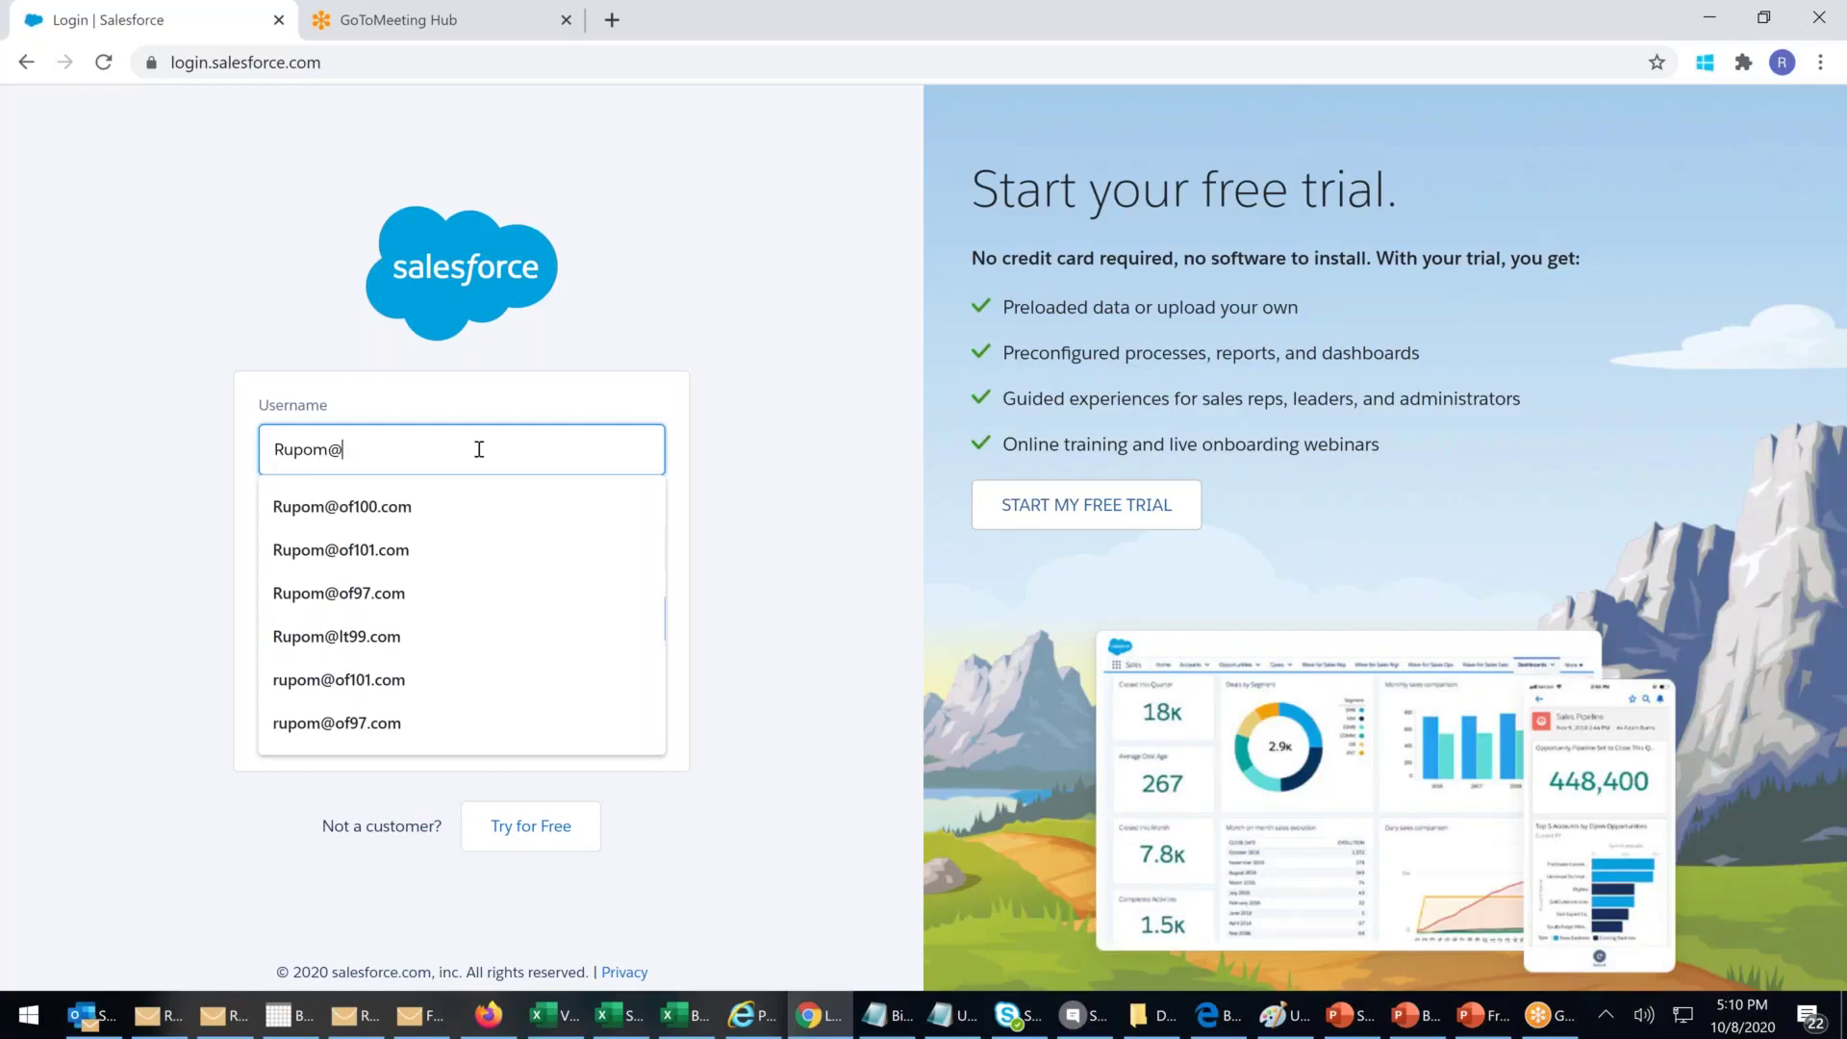
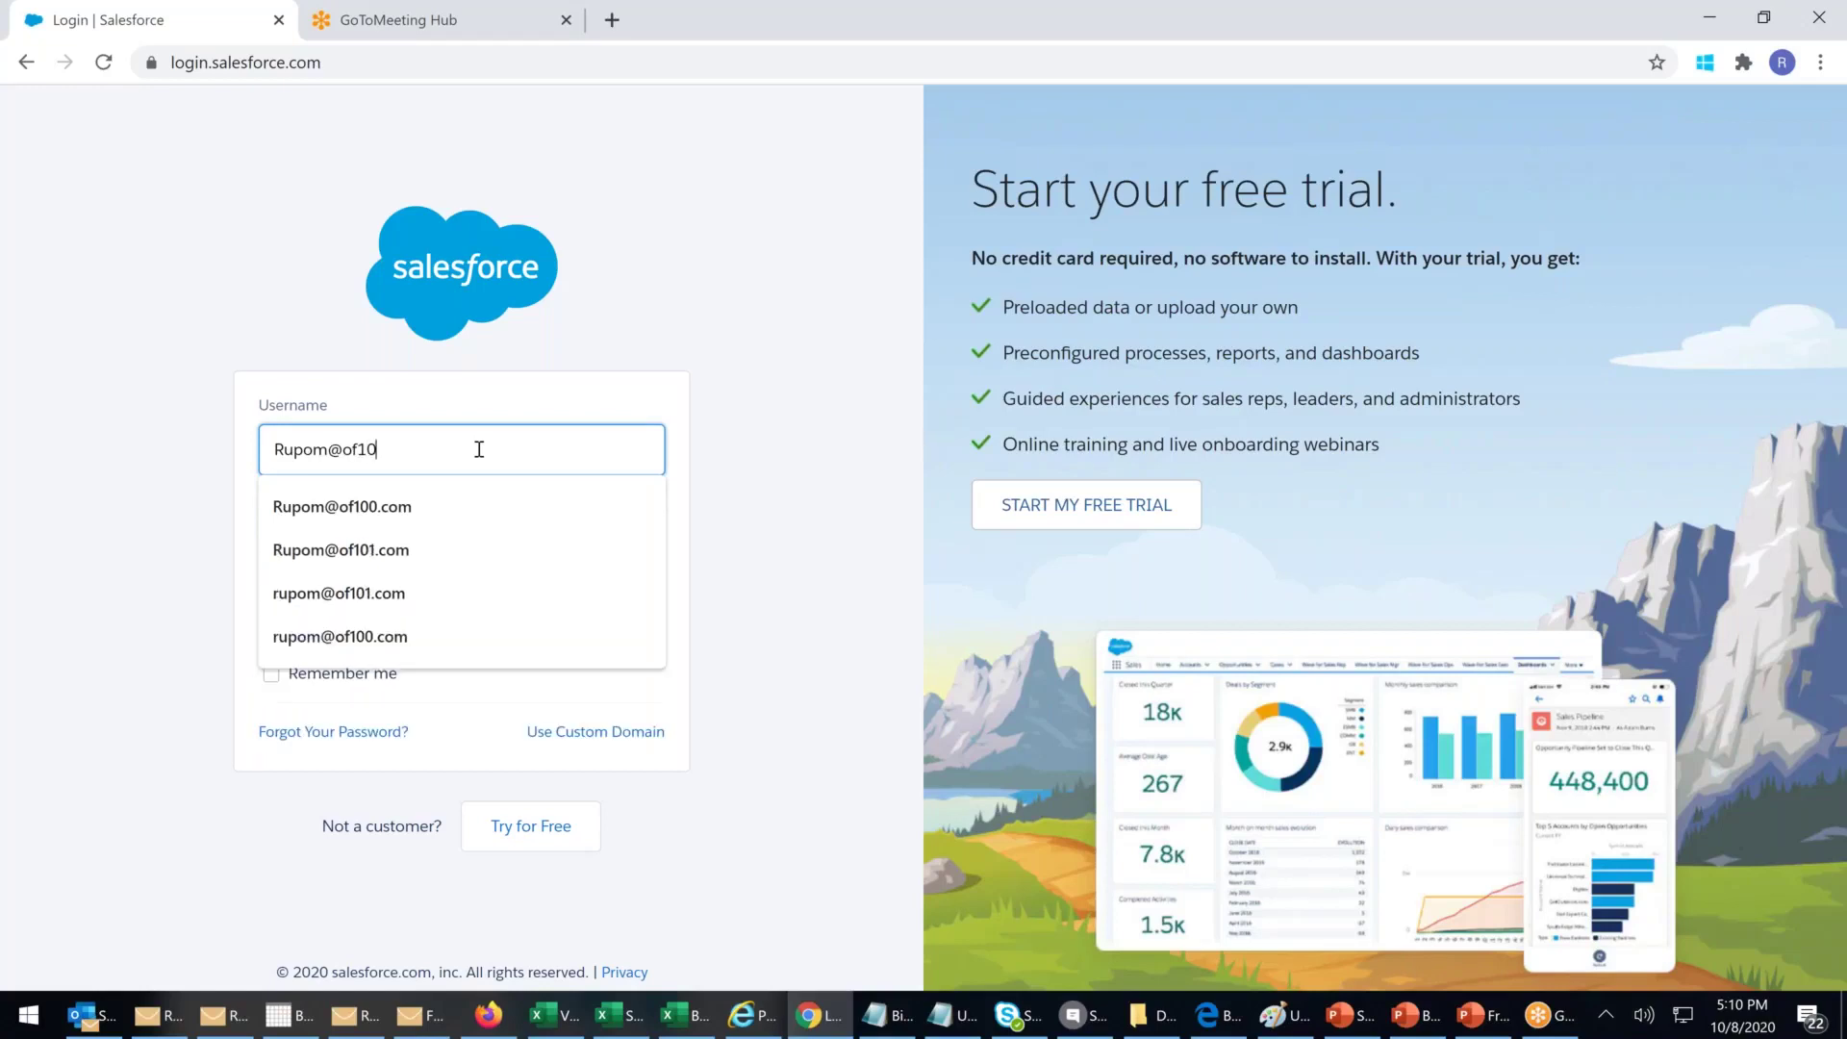
key(Tab)
text(••••••••)
key(Return)
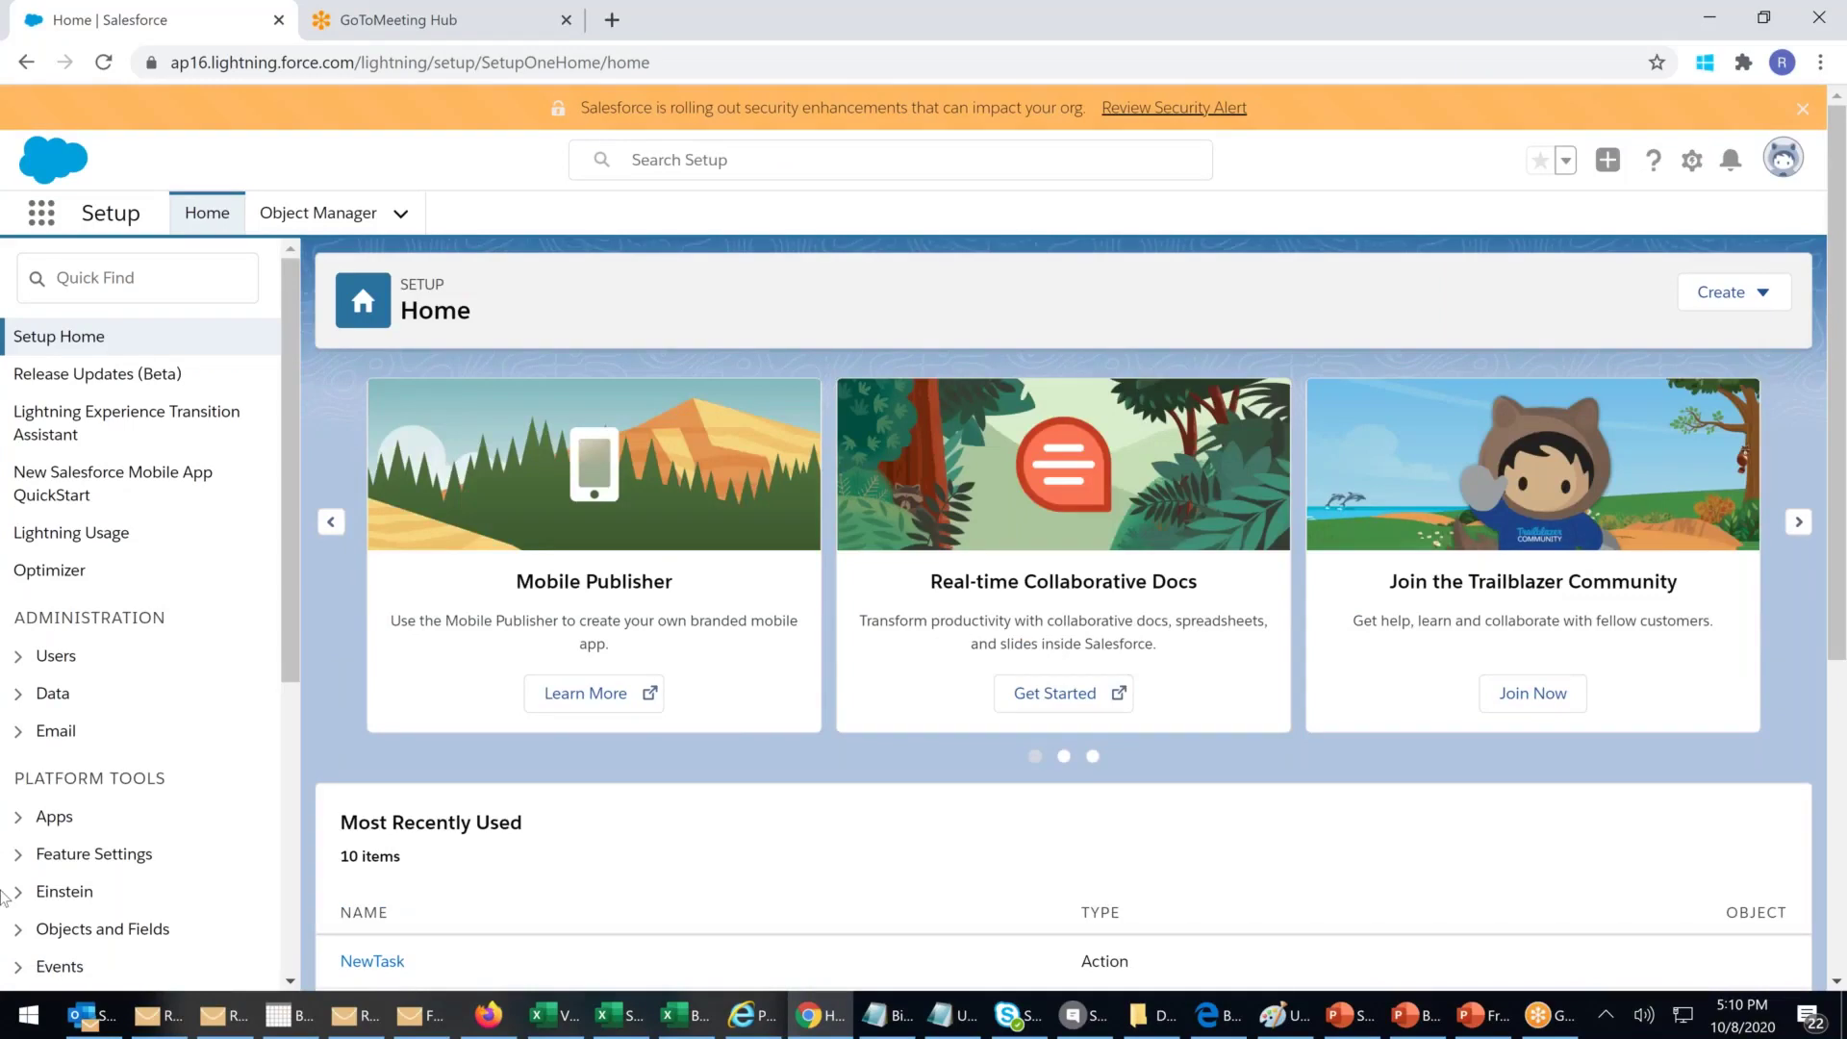
Step: Open Security > Sharing Settings from the Setup sidebar and review the object defaults
drag(286, 544, 286, 840)
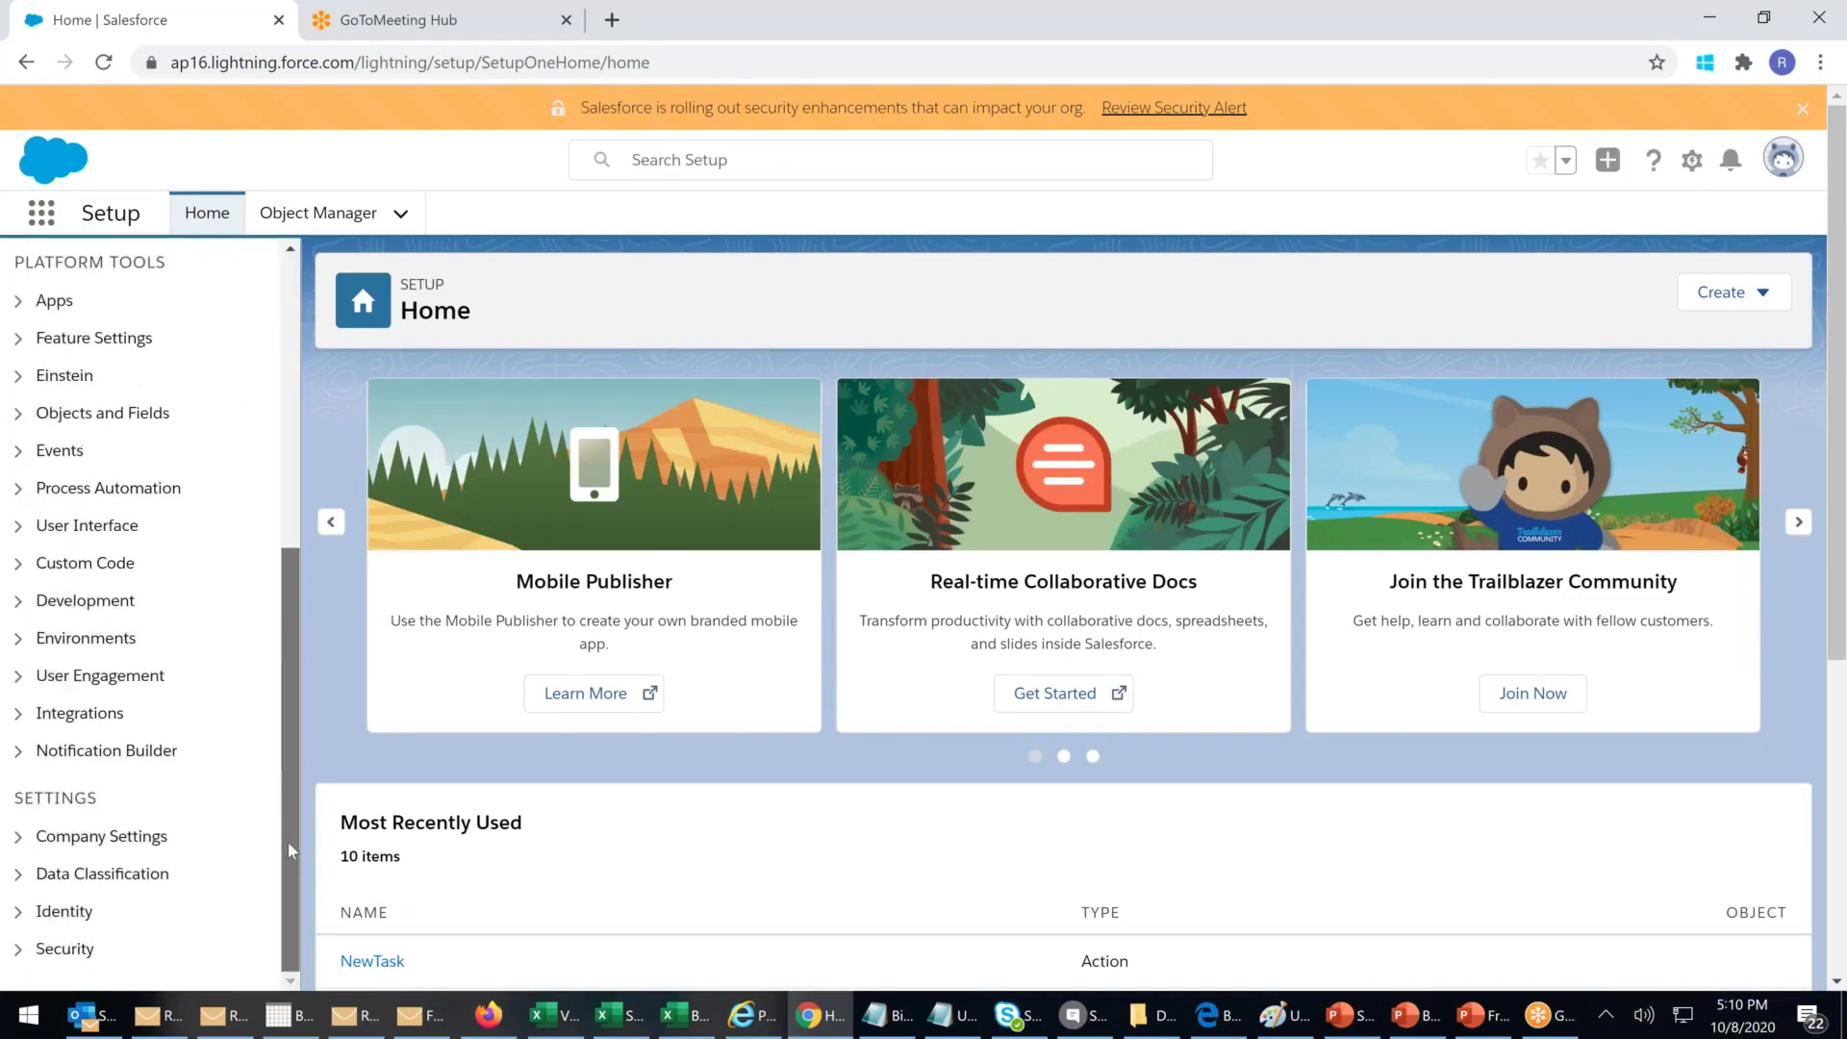
click(29, 951)
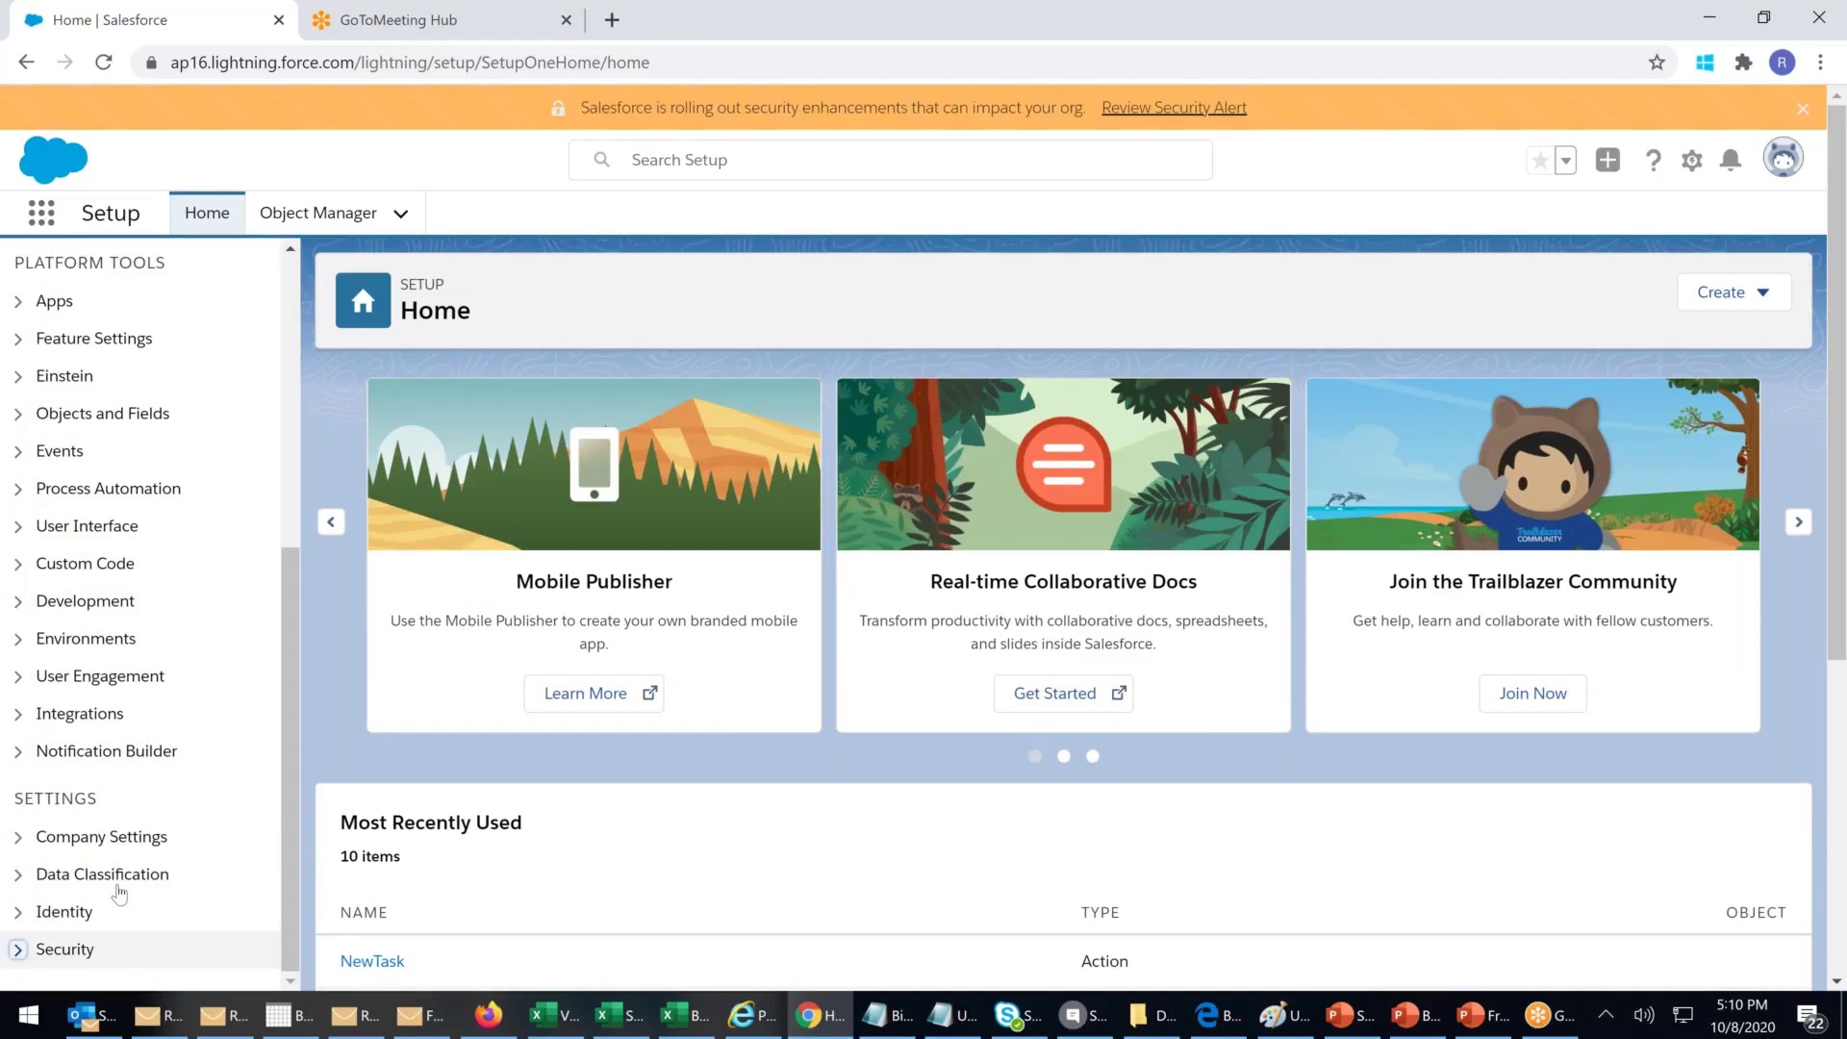
scroll(125, 875, down, 4)
scroll(231, 921, down, 5)
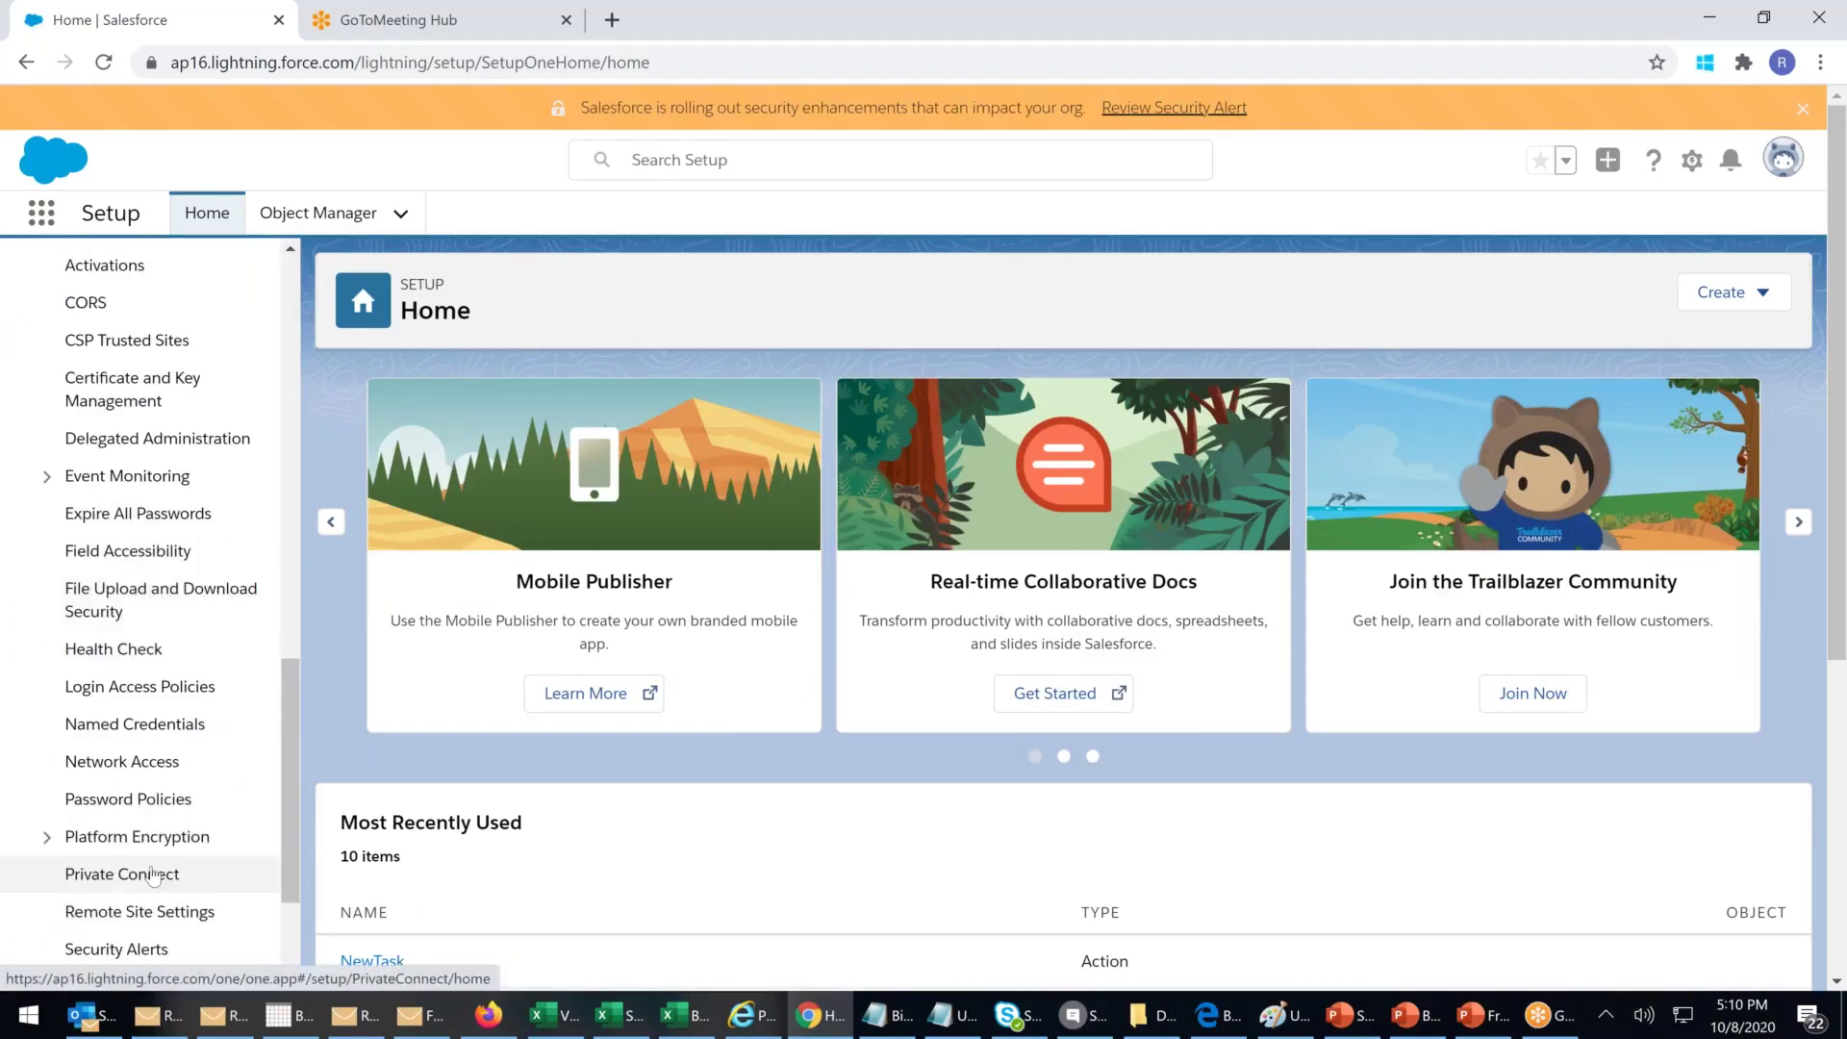
scroll(231, 920, down, 1)
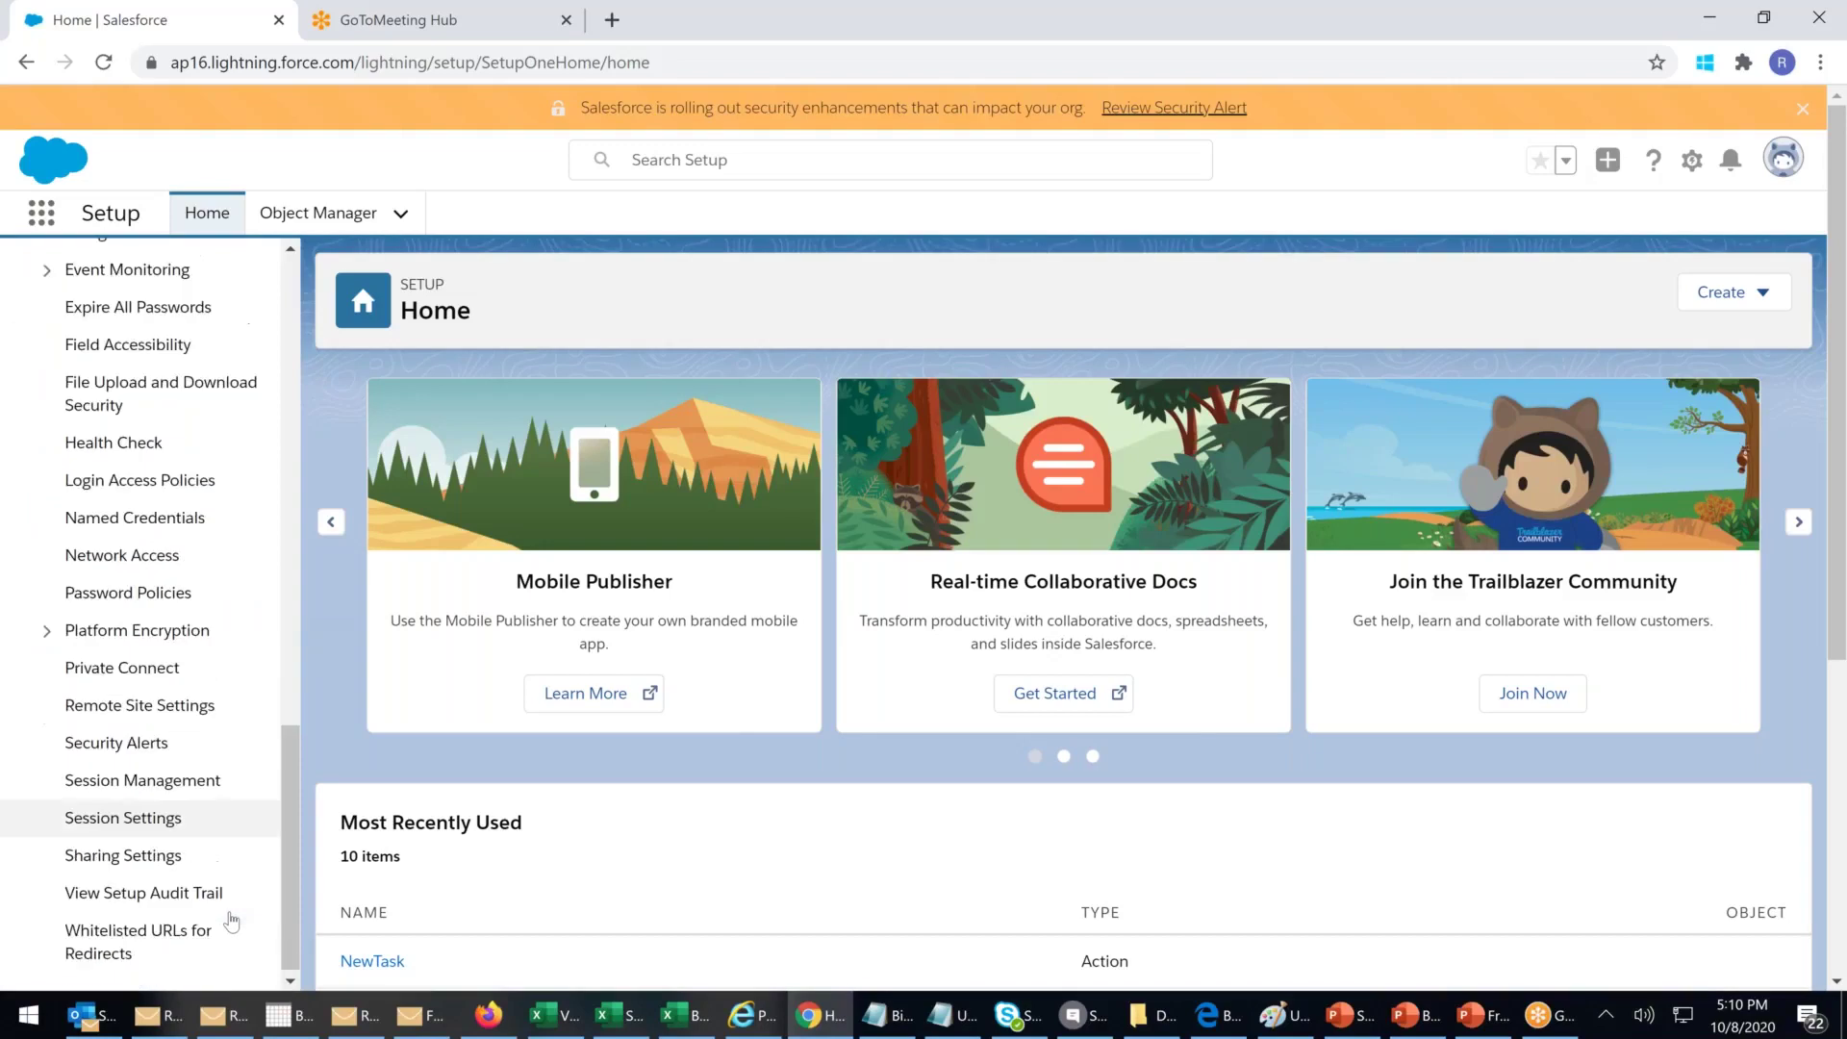
click(146, 849)
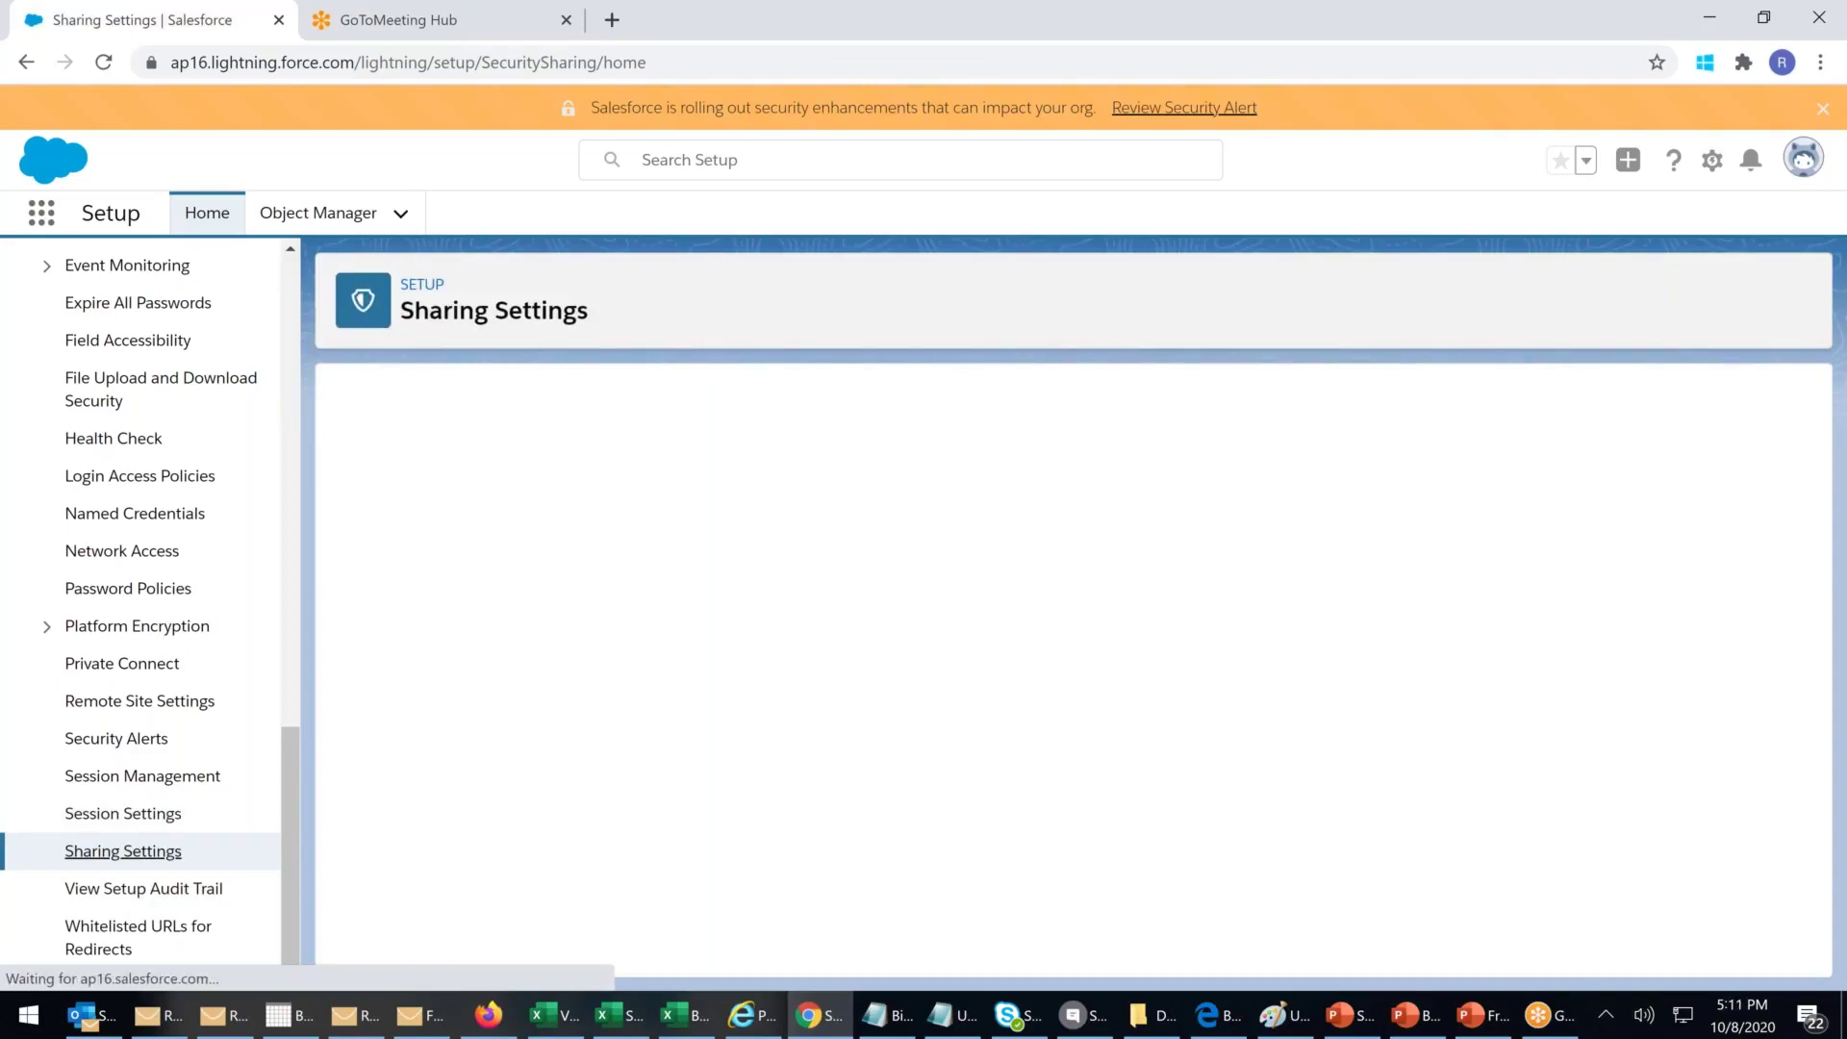
scroll(923, 649, down, 15)
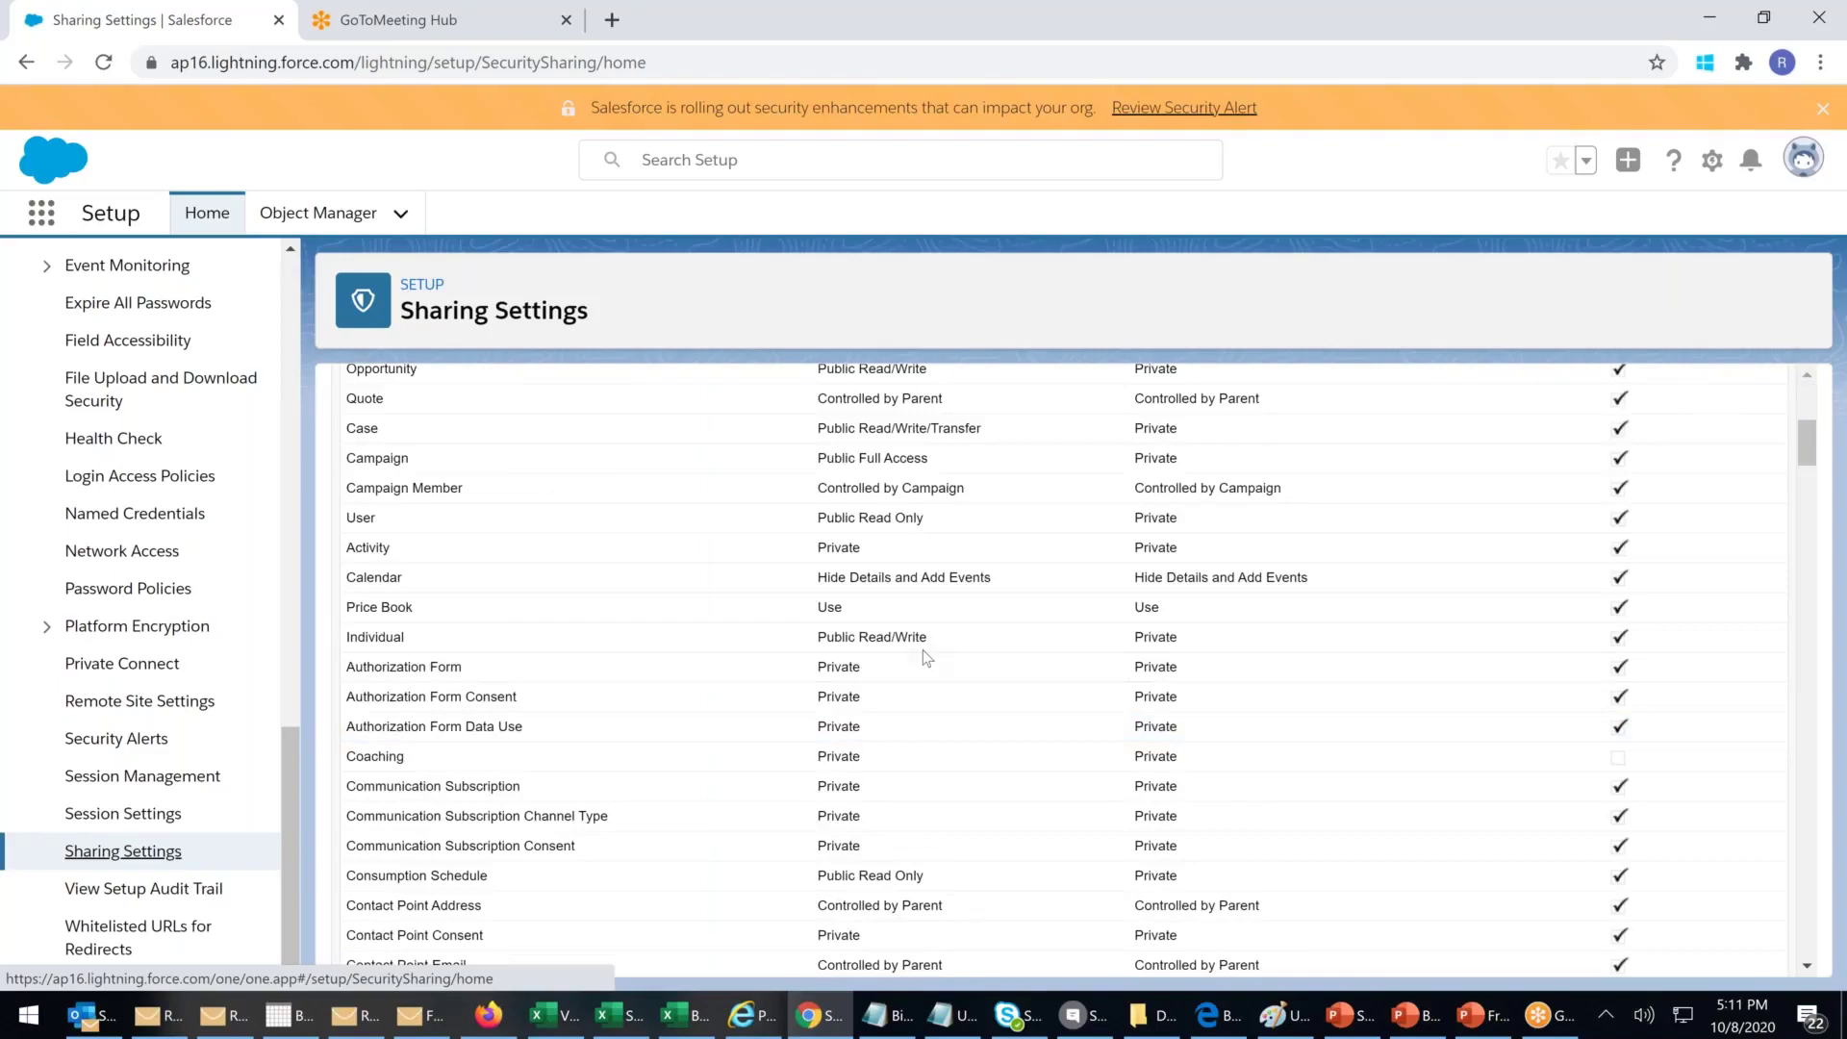
scroll(926, 658, down, 5)
scroll(926, 658, up, 6)
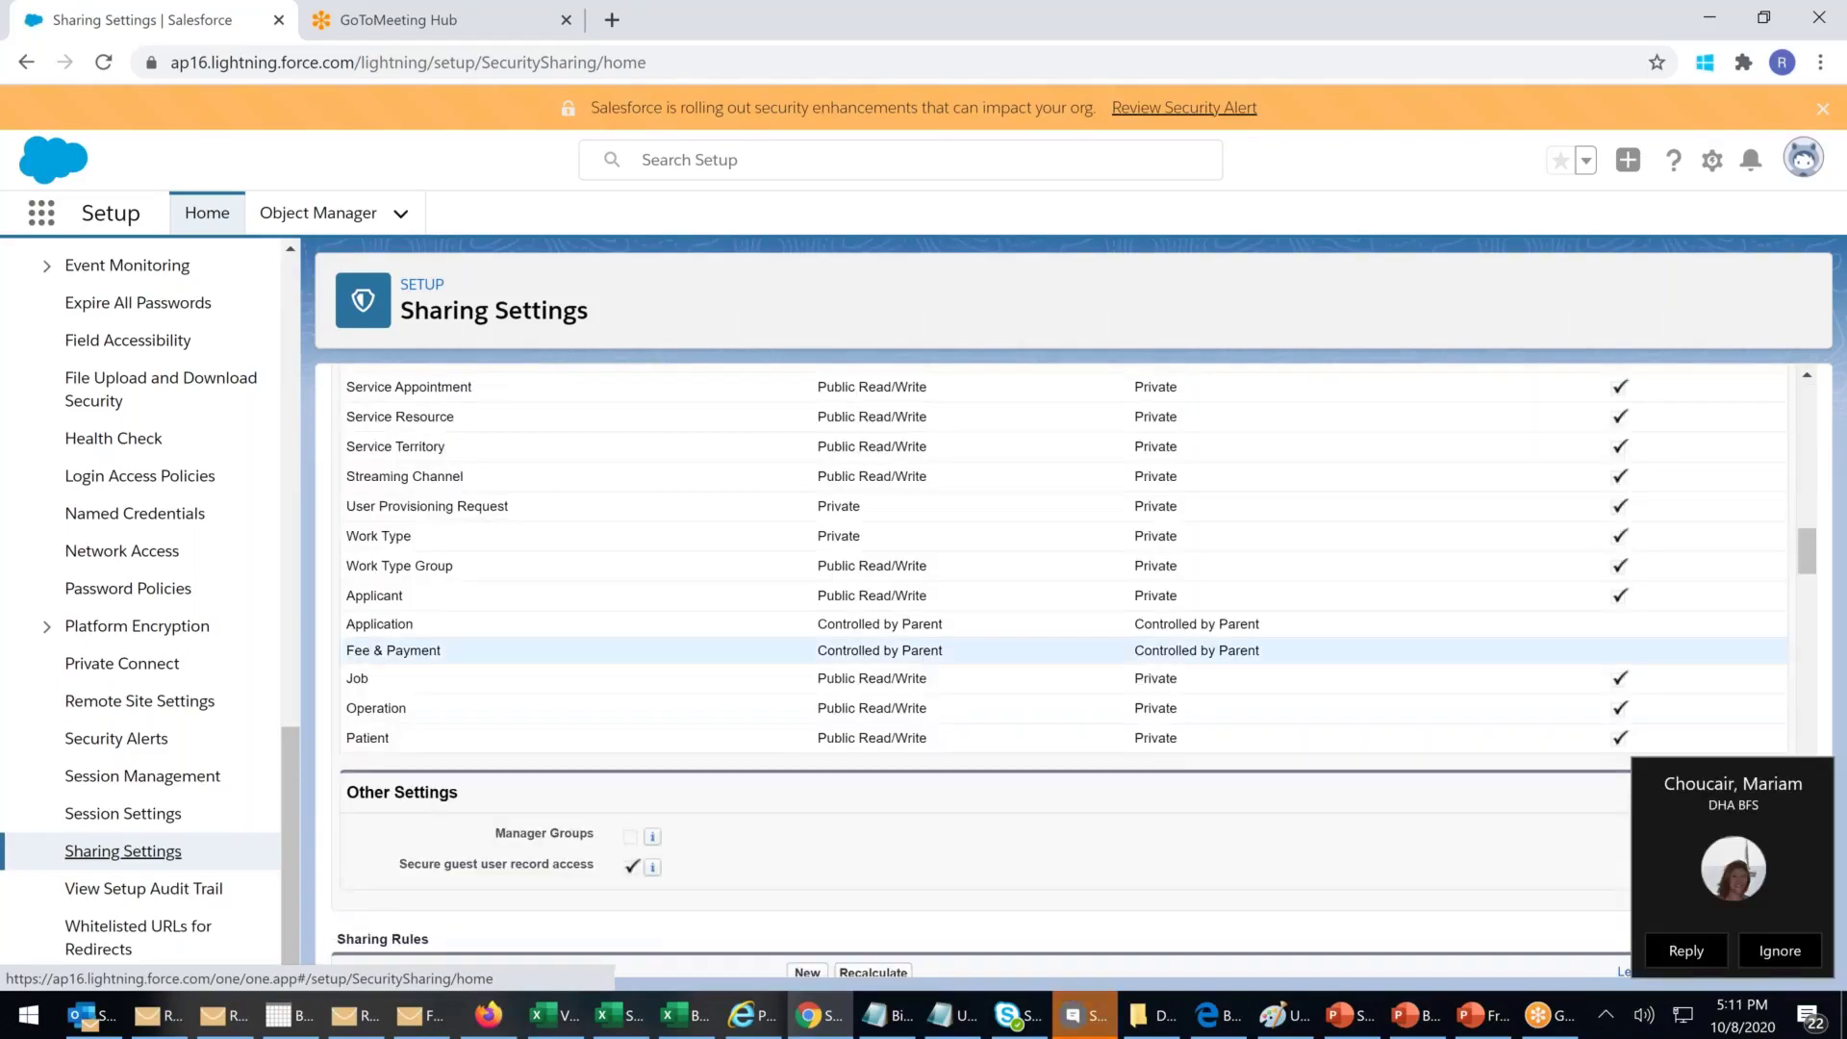
scroll(909, 589, up, 5)
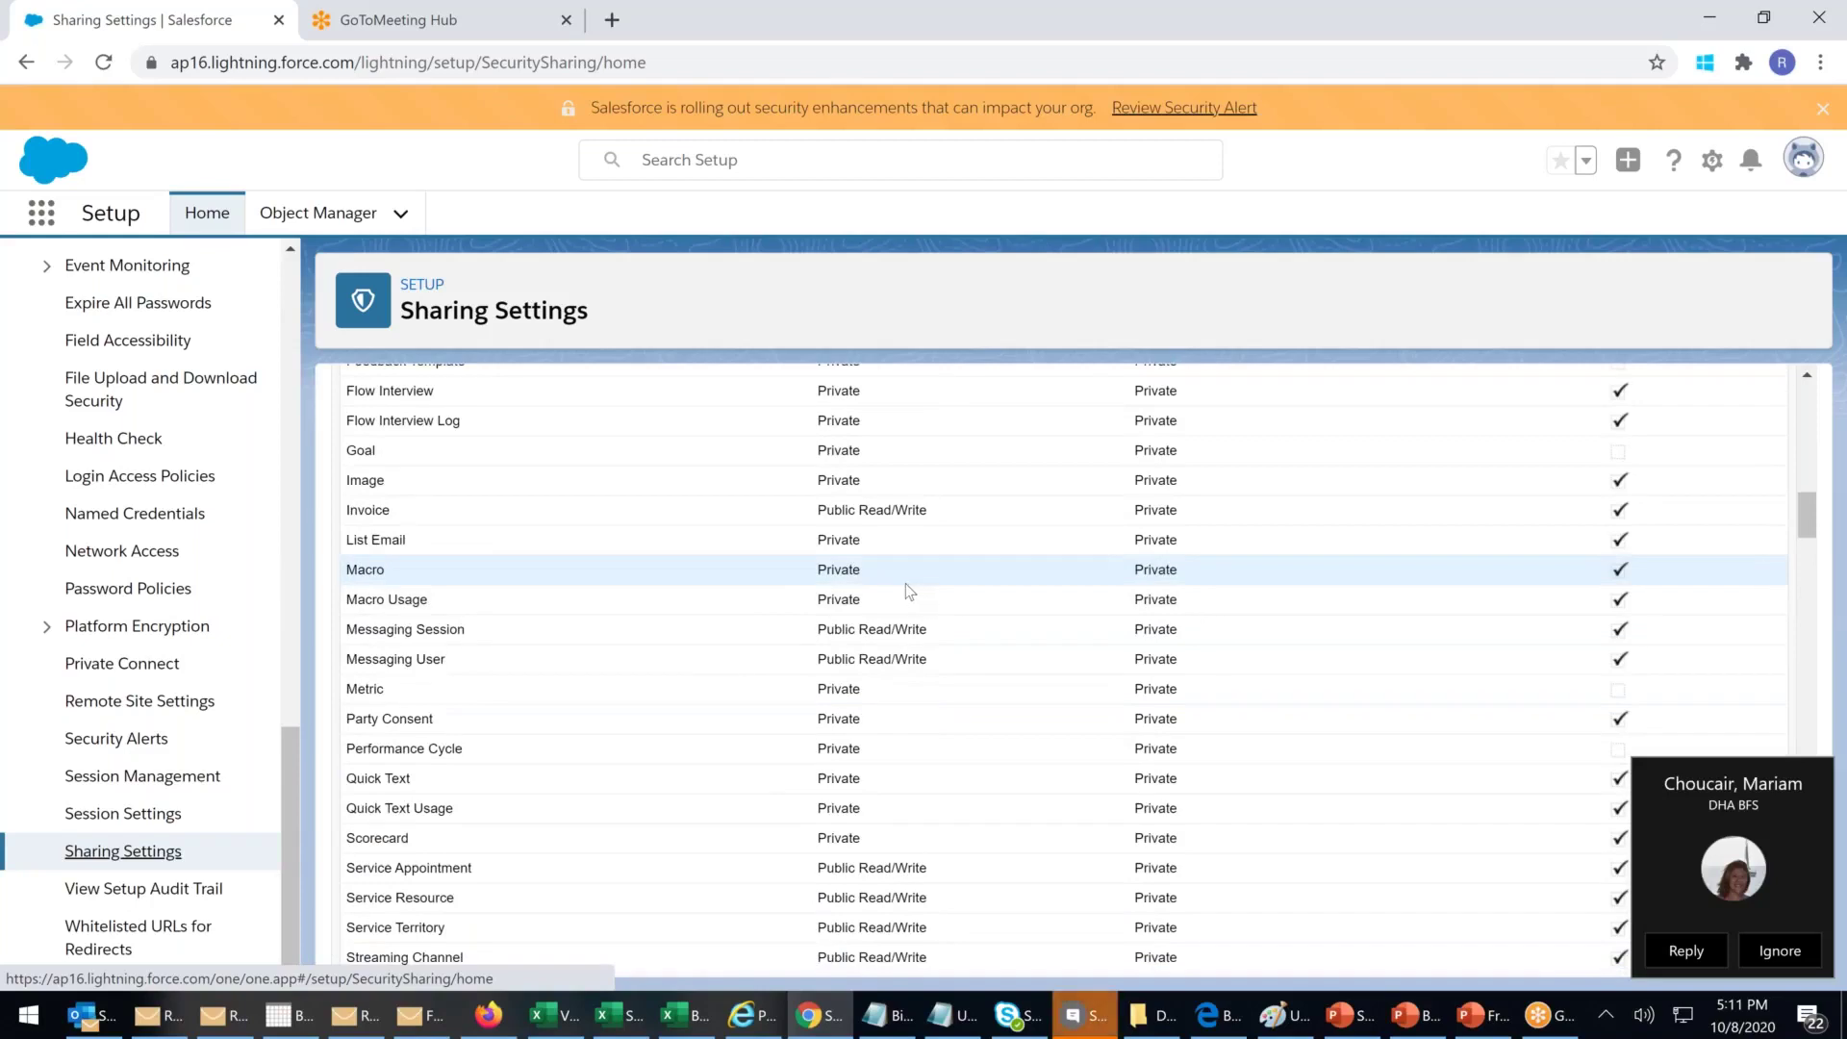
Step: Open the incoming Skype chat and move its window to the right screen edge
click(1724, 843)
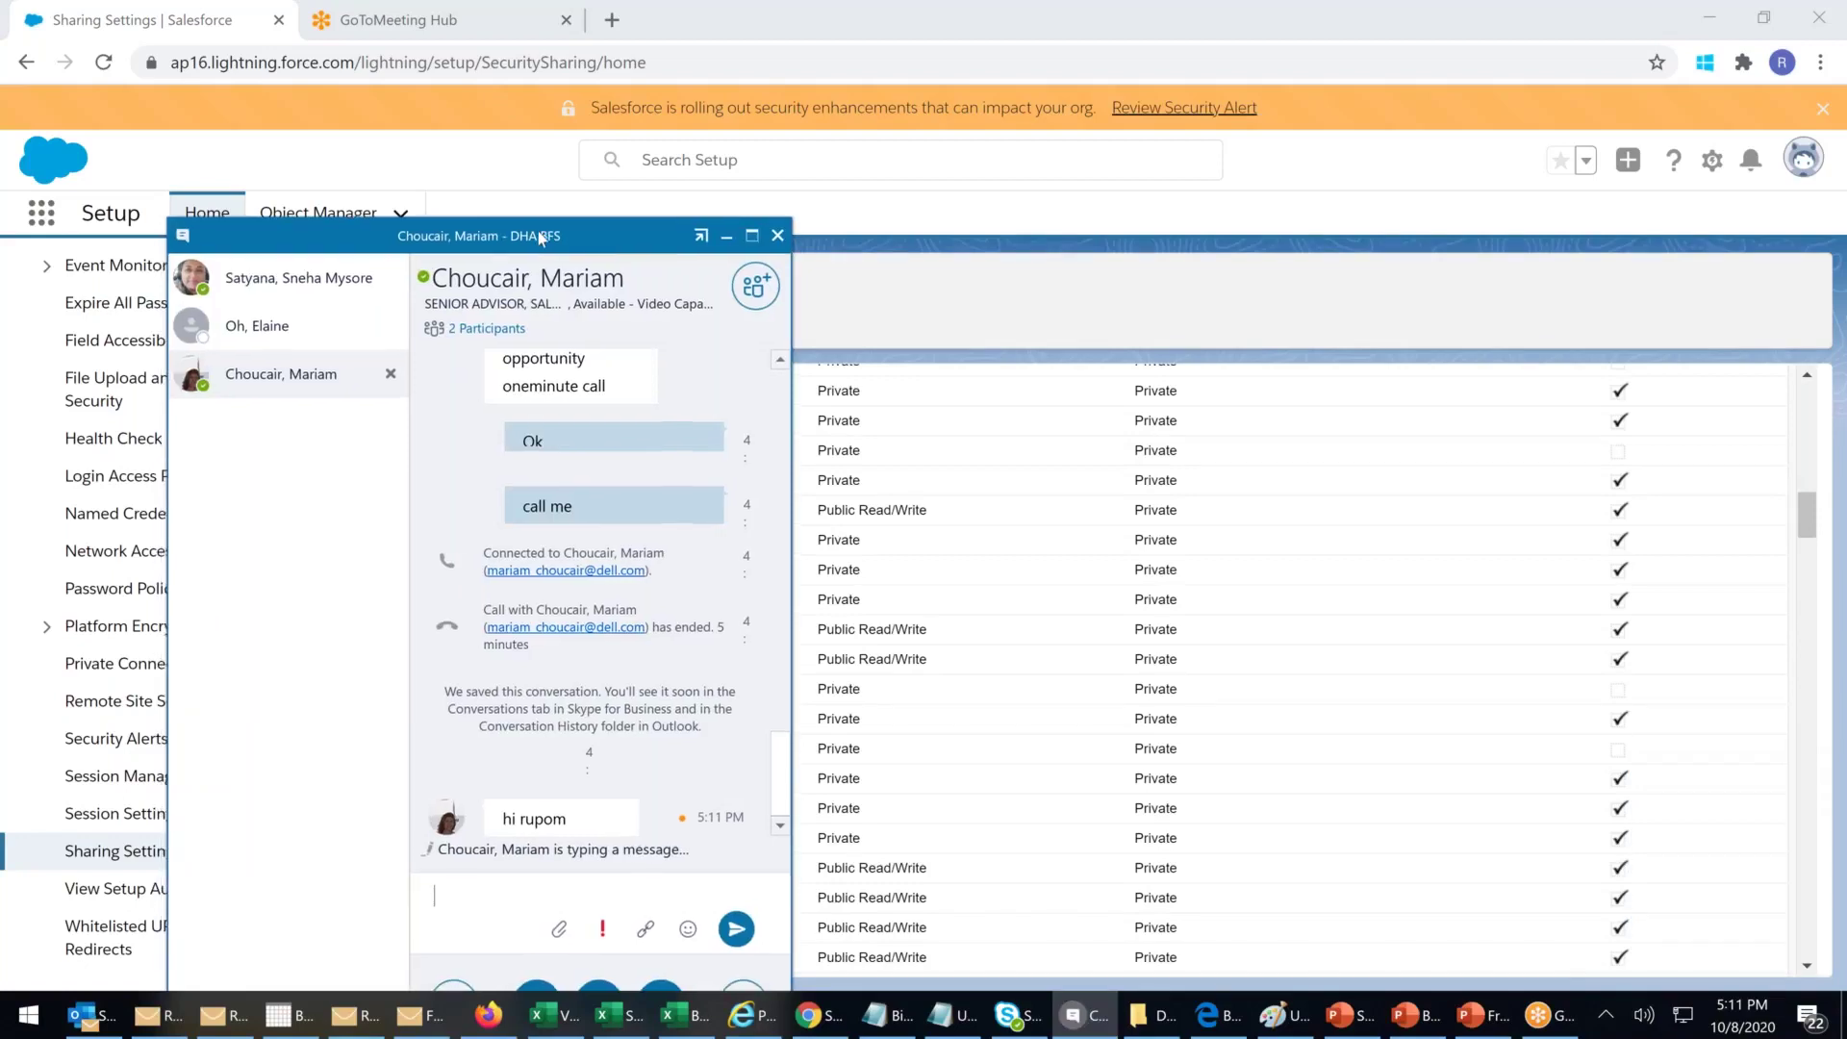
drag(540, 238, 1846, 233)
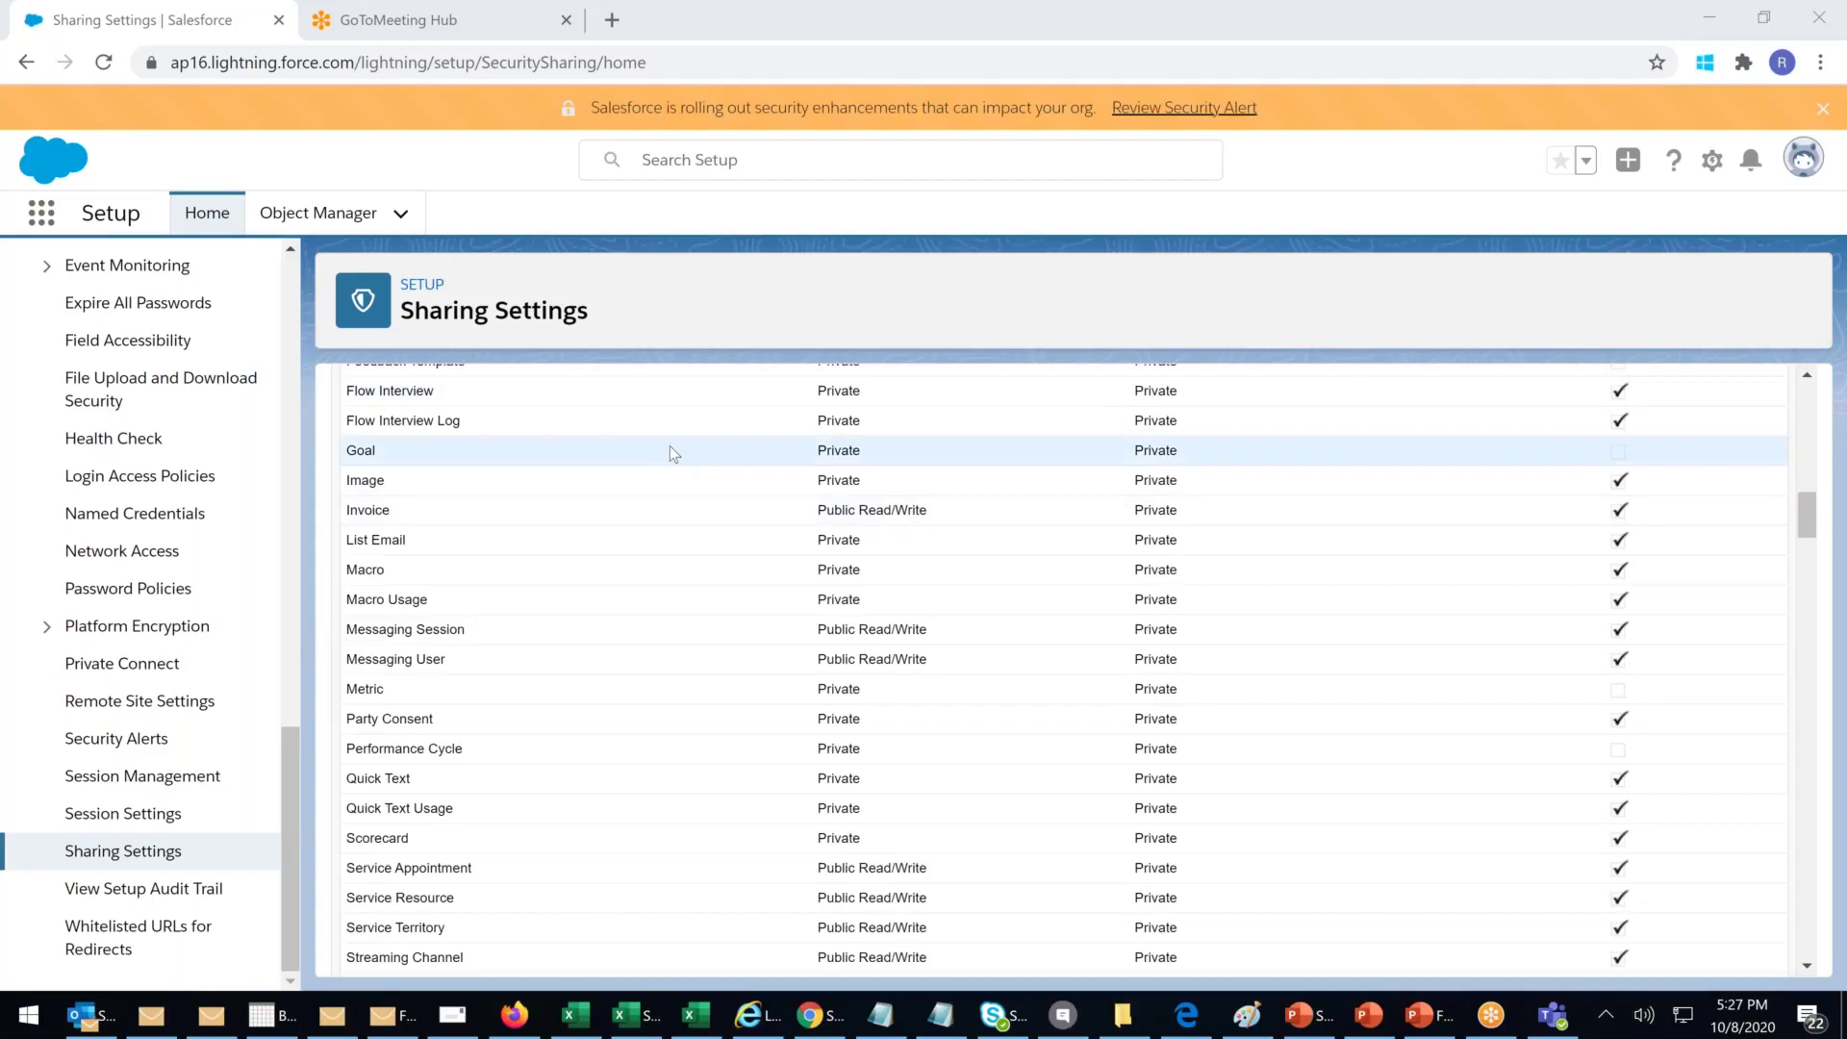
scroll(669, 446, up, 4)
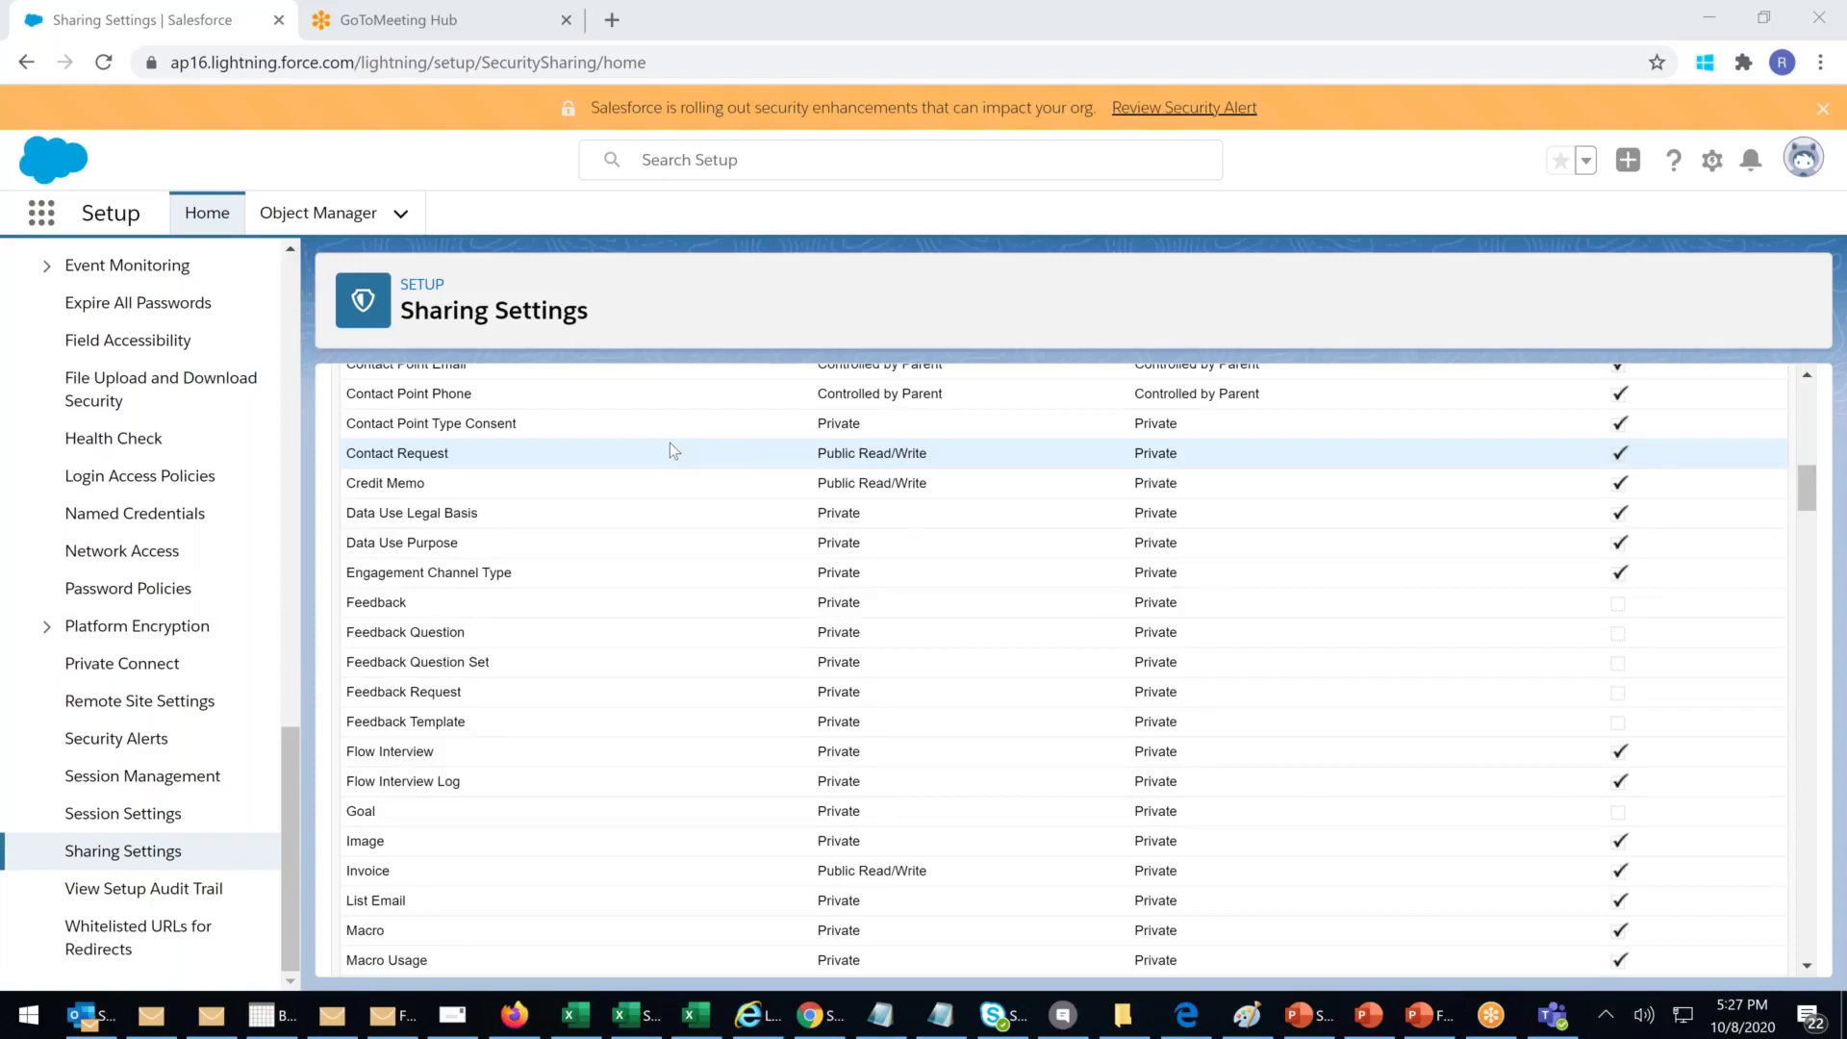
scroll(674, 443, up, 8)
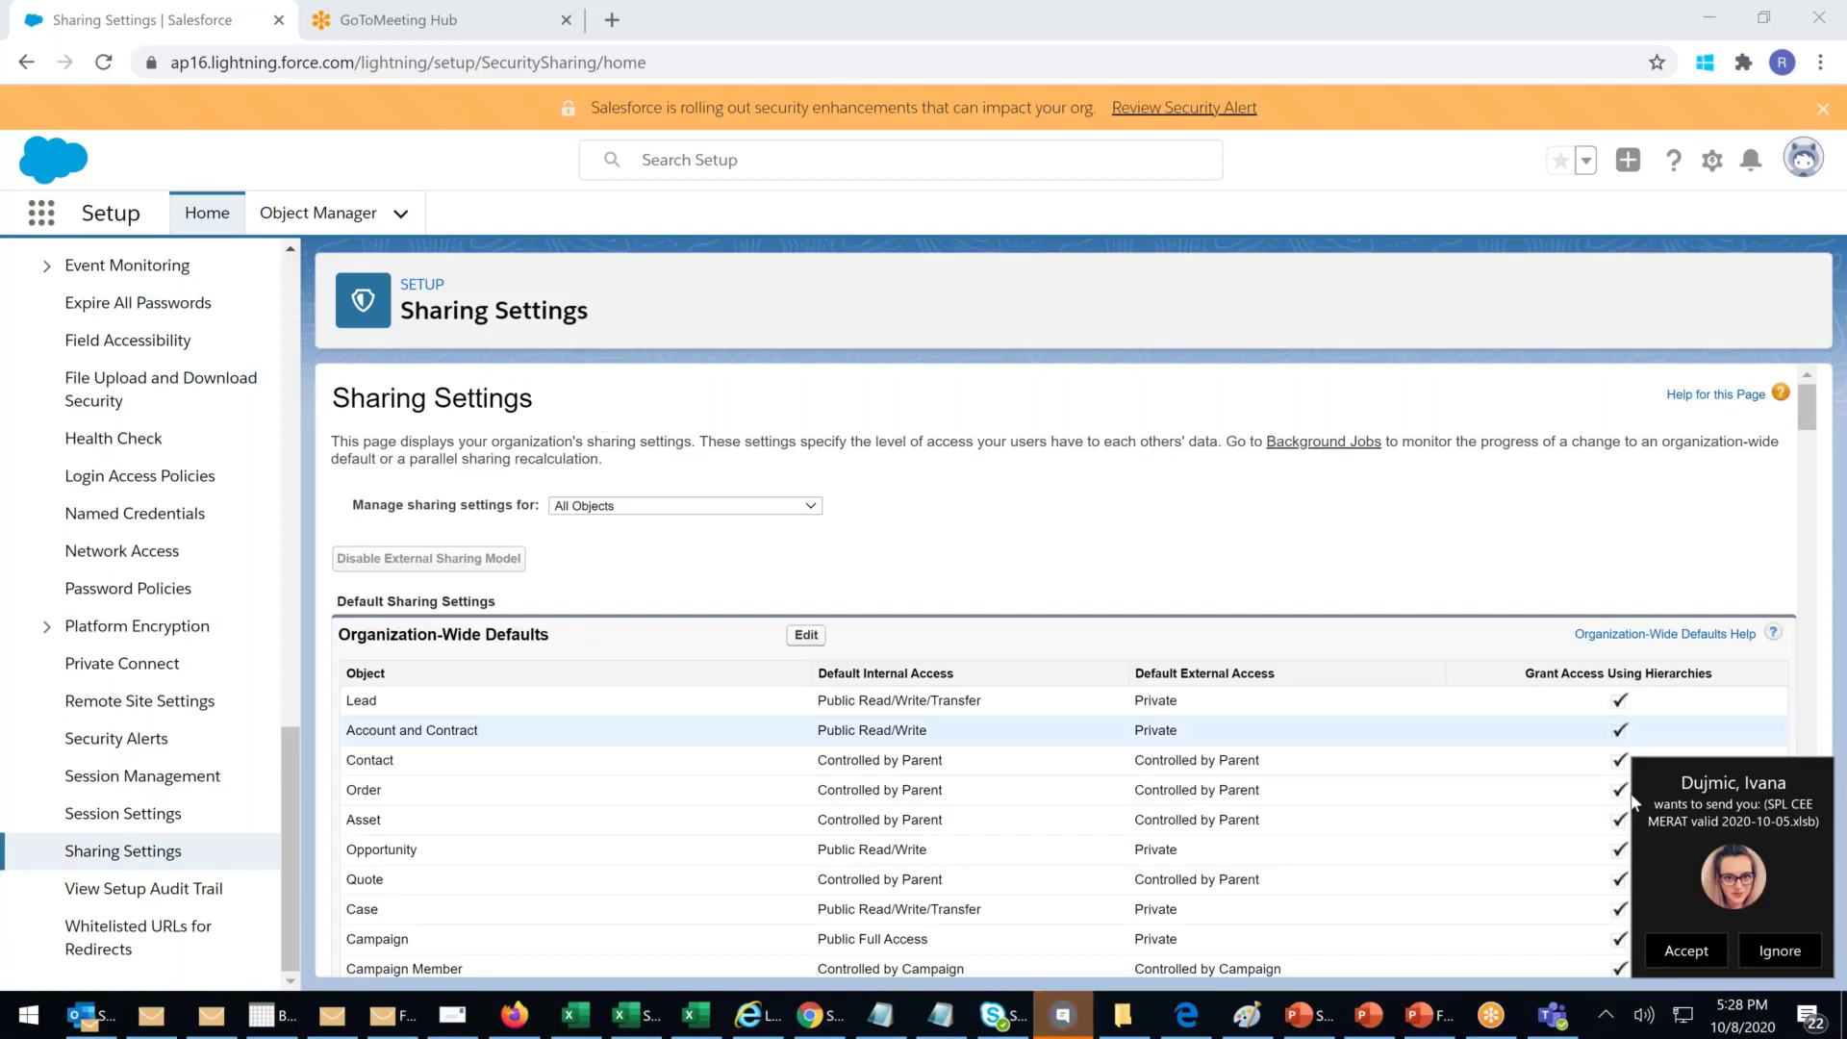
Step: Accept the file offered in the Skype chat and minimise the chat window
click(1678, 793)
click(922, 740)
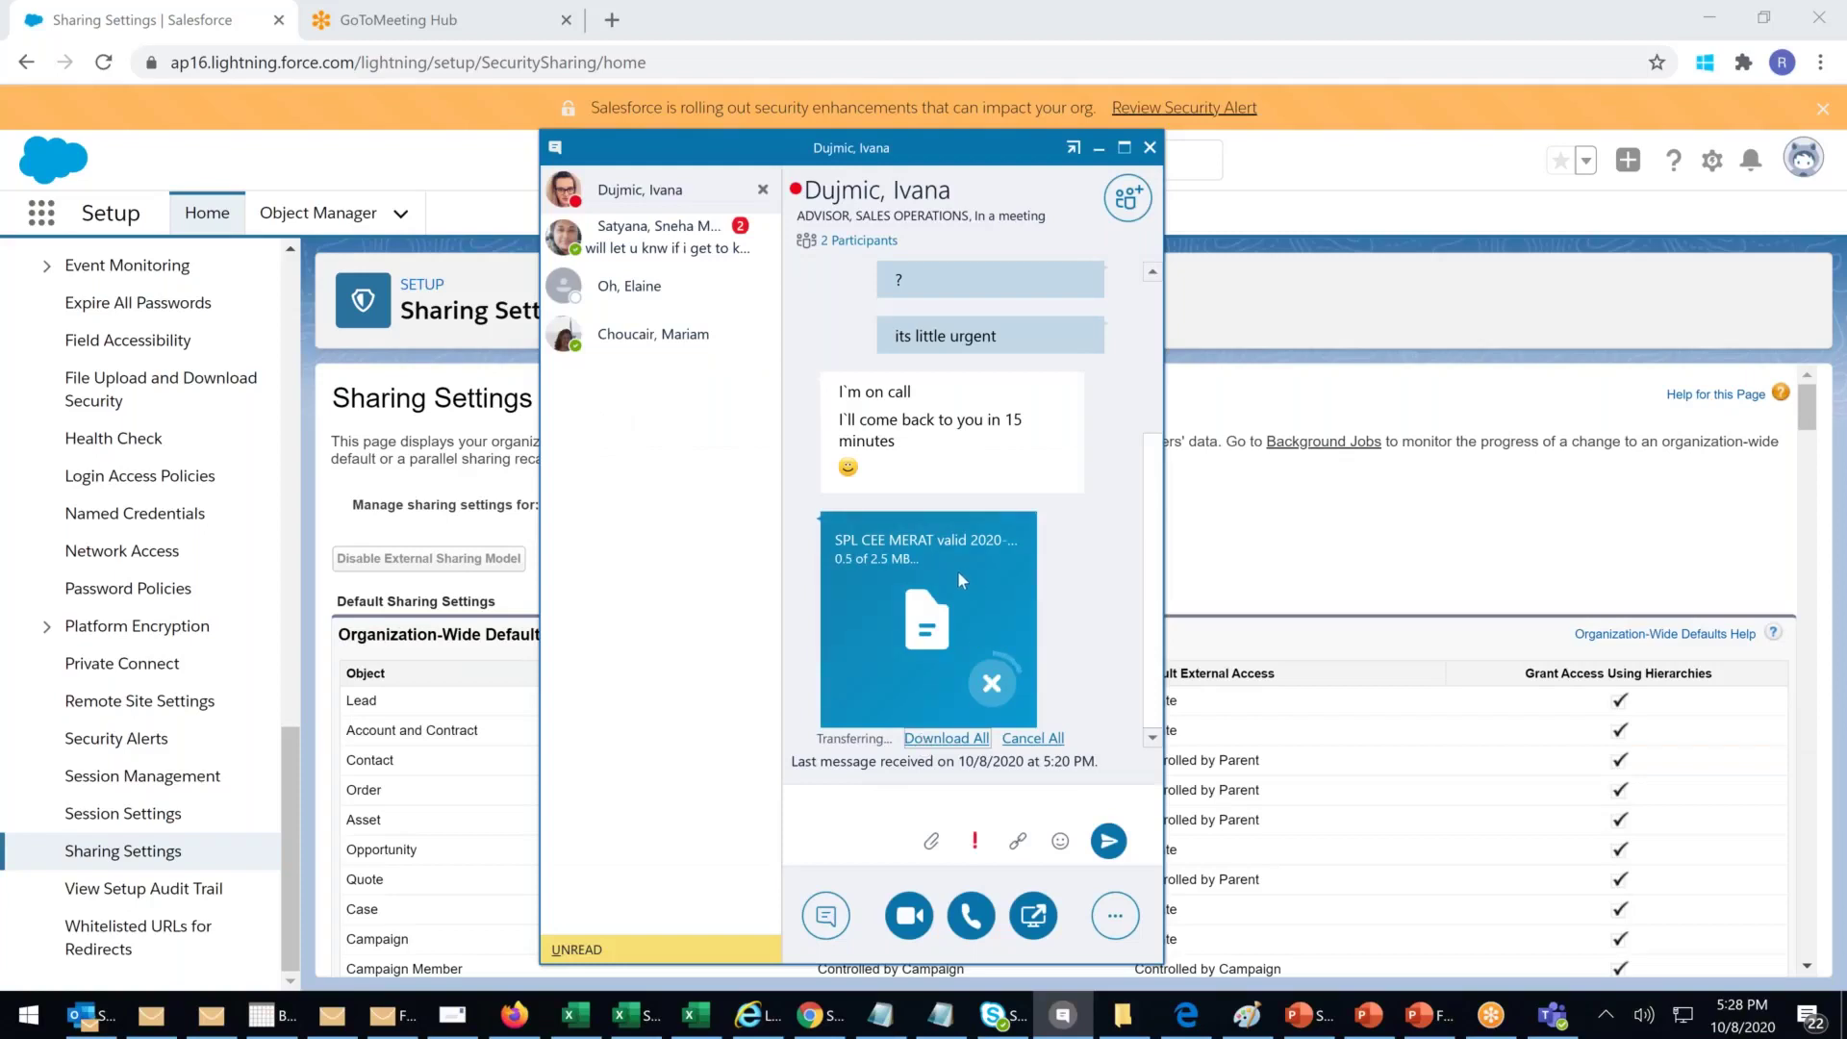
click(1099, 151)
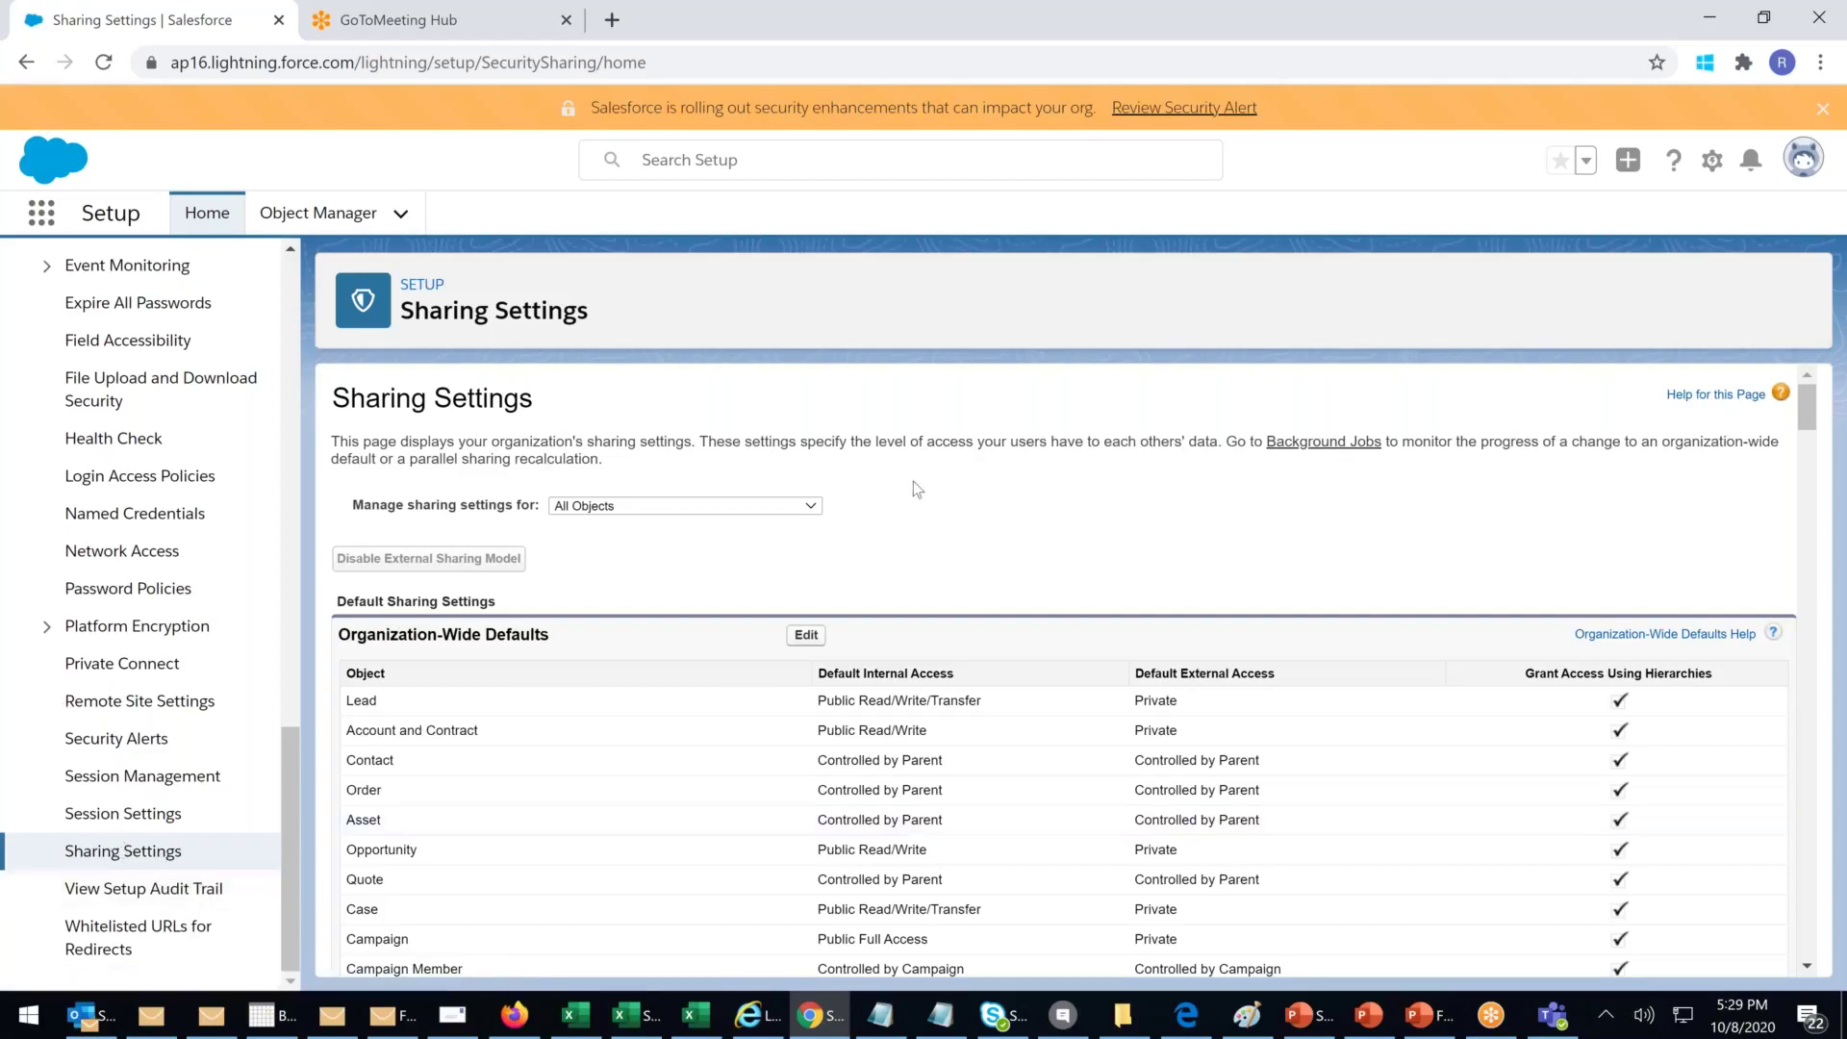
Step: Highlight the description of users' access levels, then edit the Organization-Wide Defaults
drag(613, 443, 956, 444)
click(1049, 457)
drag(741, 442, 1208, 450)
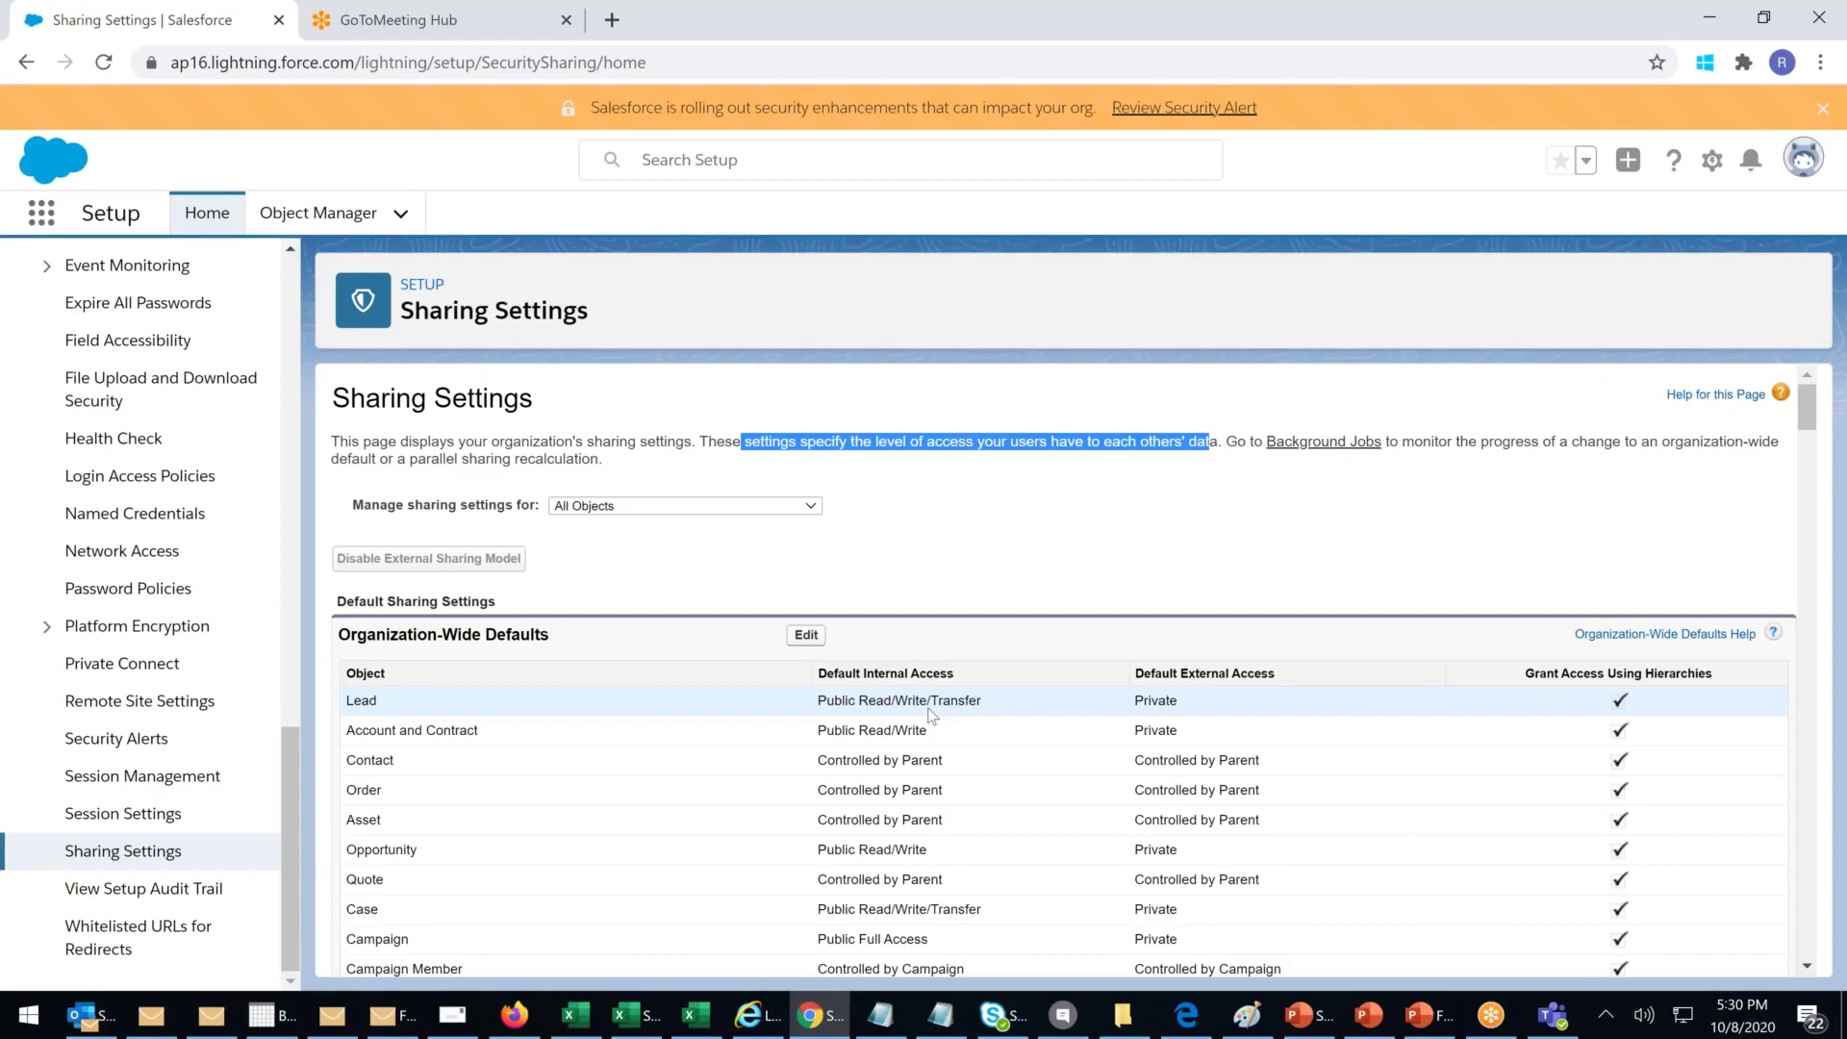
click(813, 640)
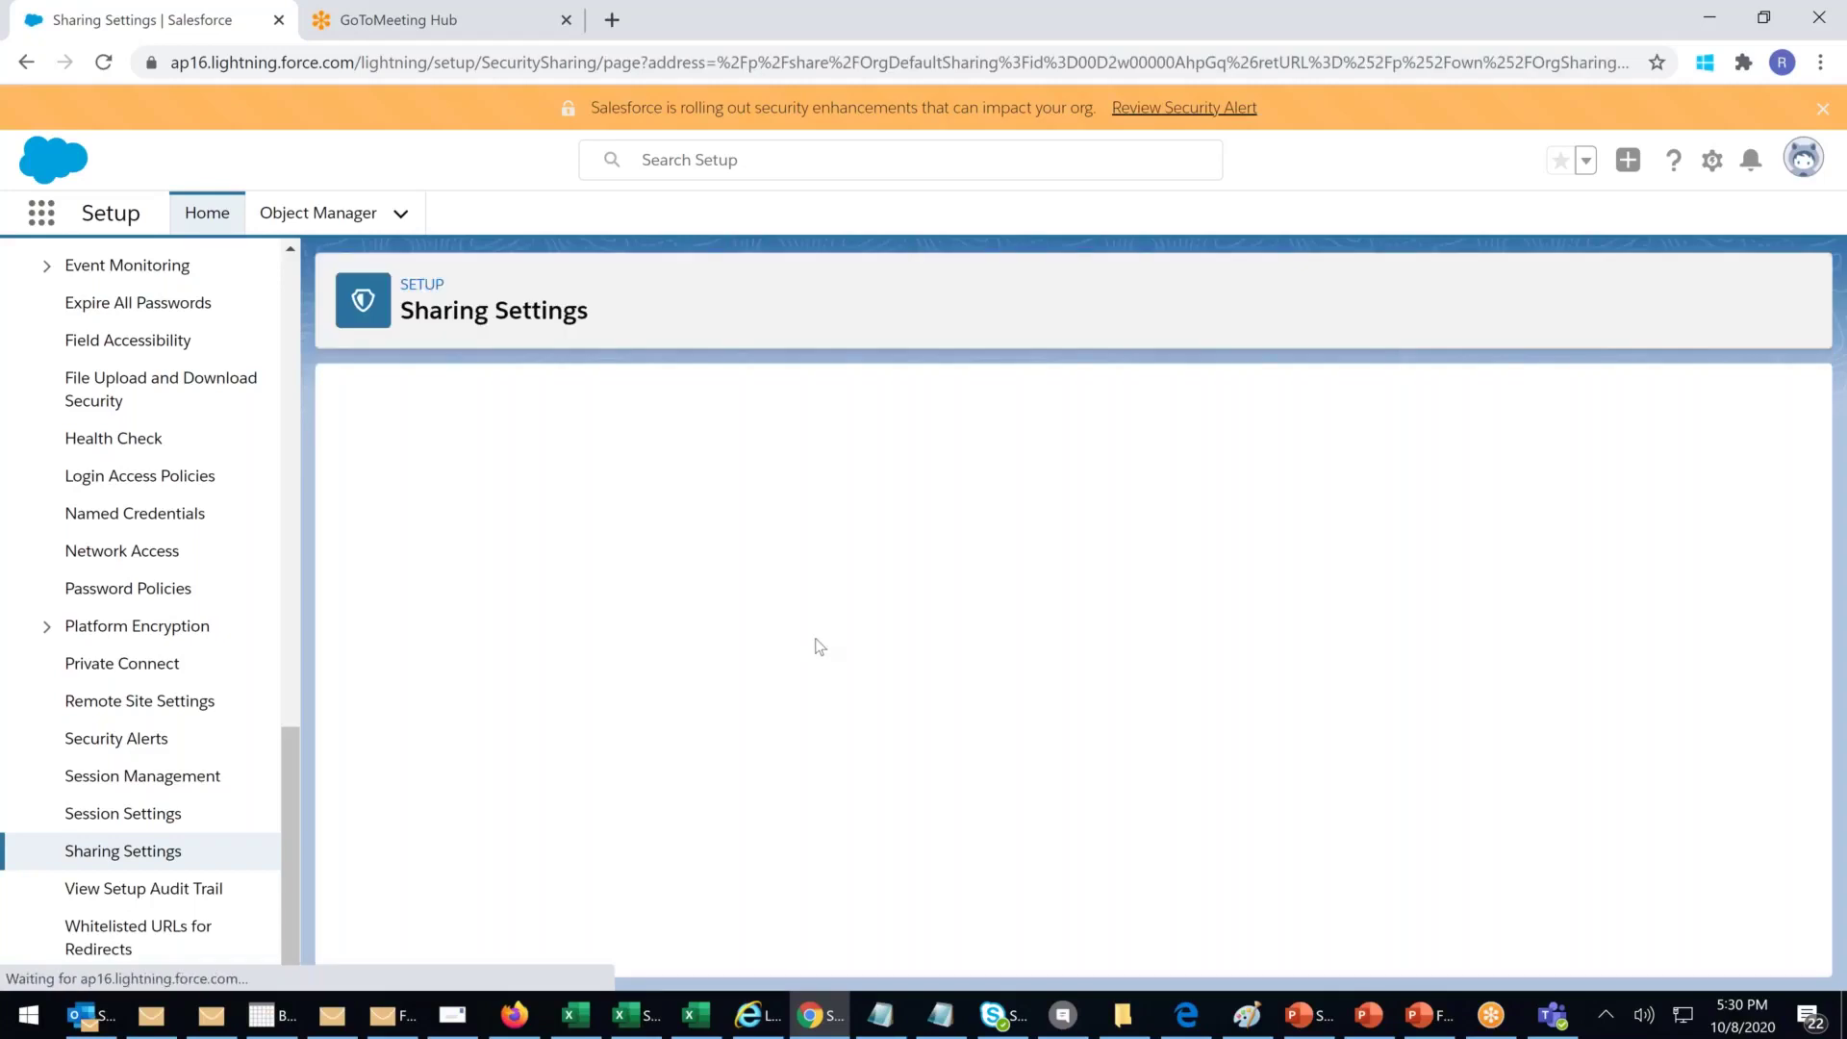
Step: Set Account and Contract, then Contact, default internal access to Private, acknowledging the warnings
click(723, 609)
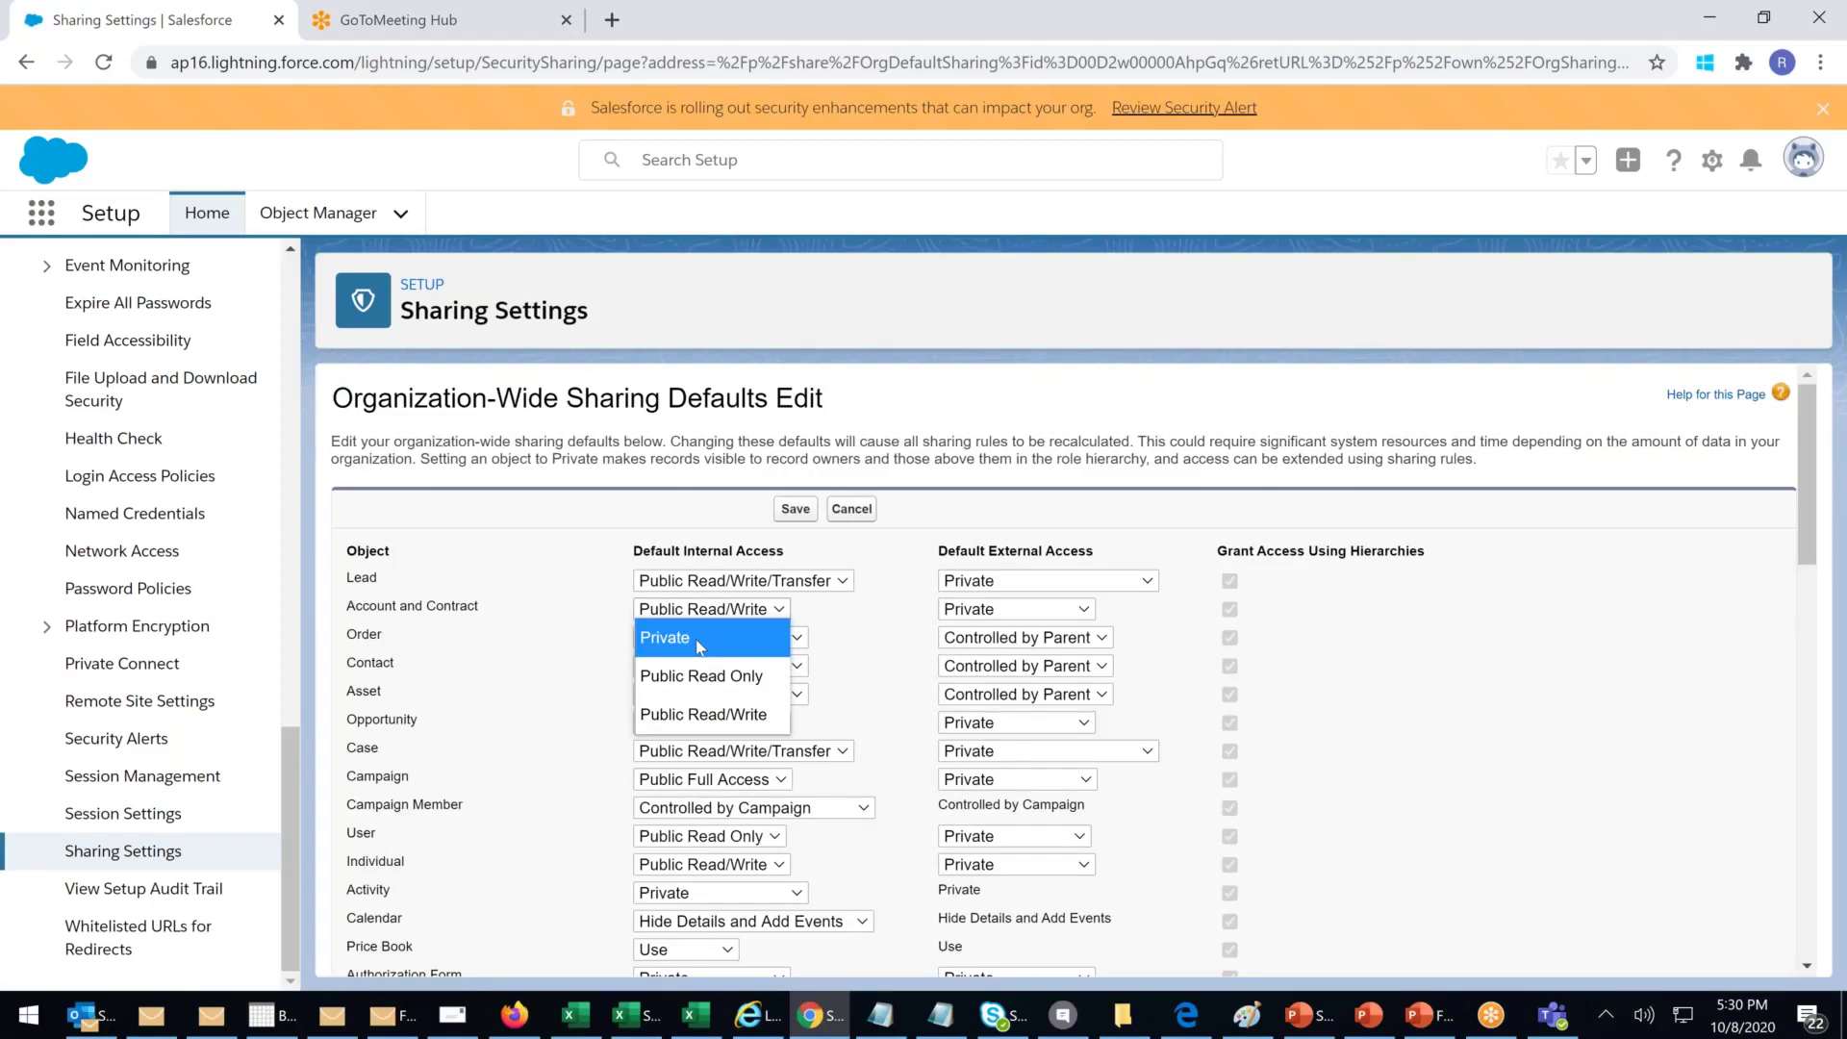
click(700, 640)
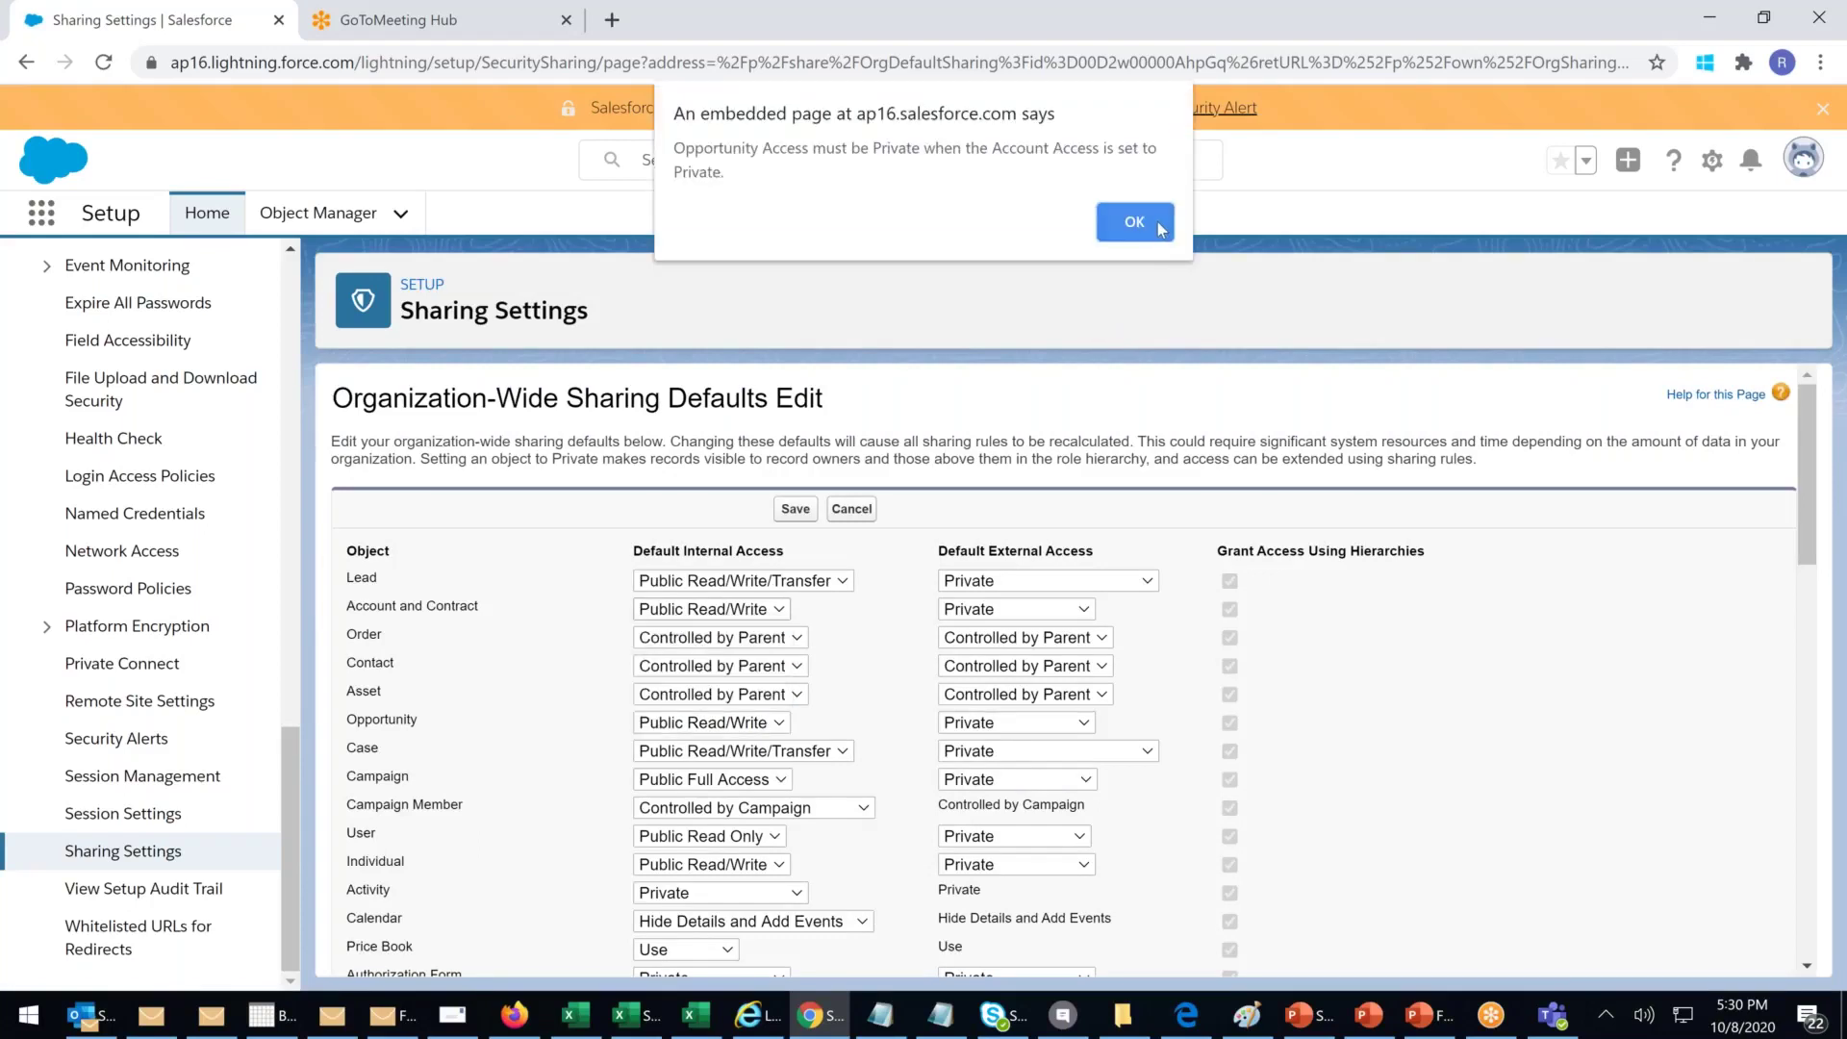
click(1162, 229)
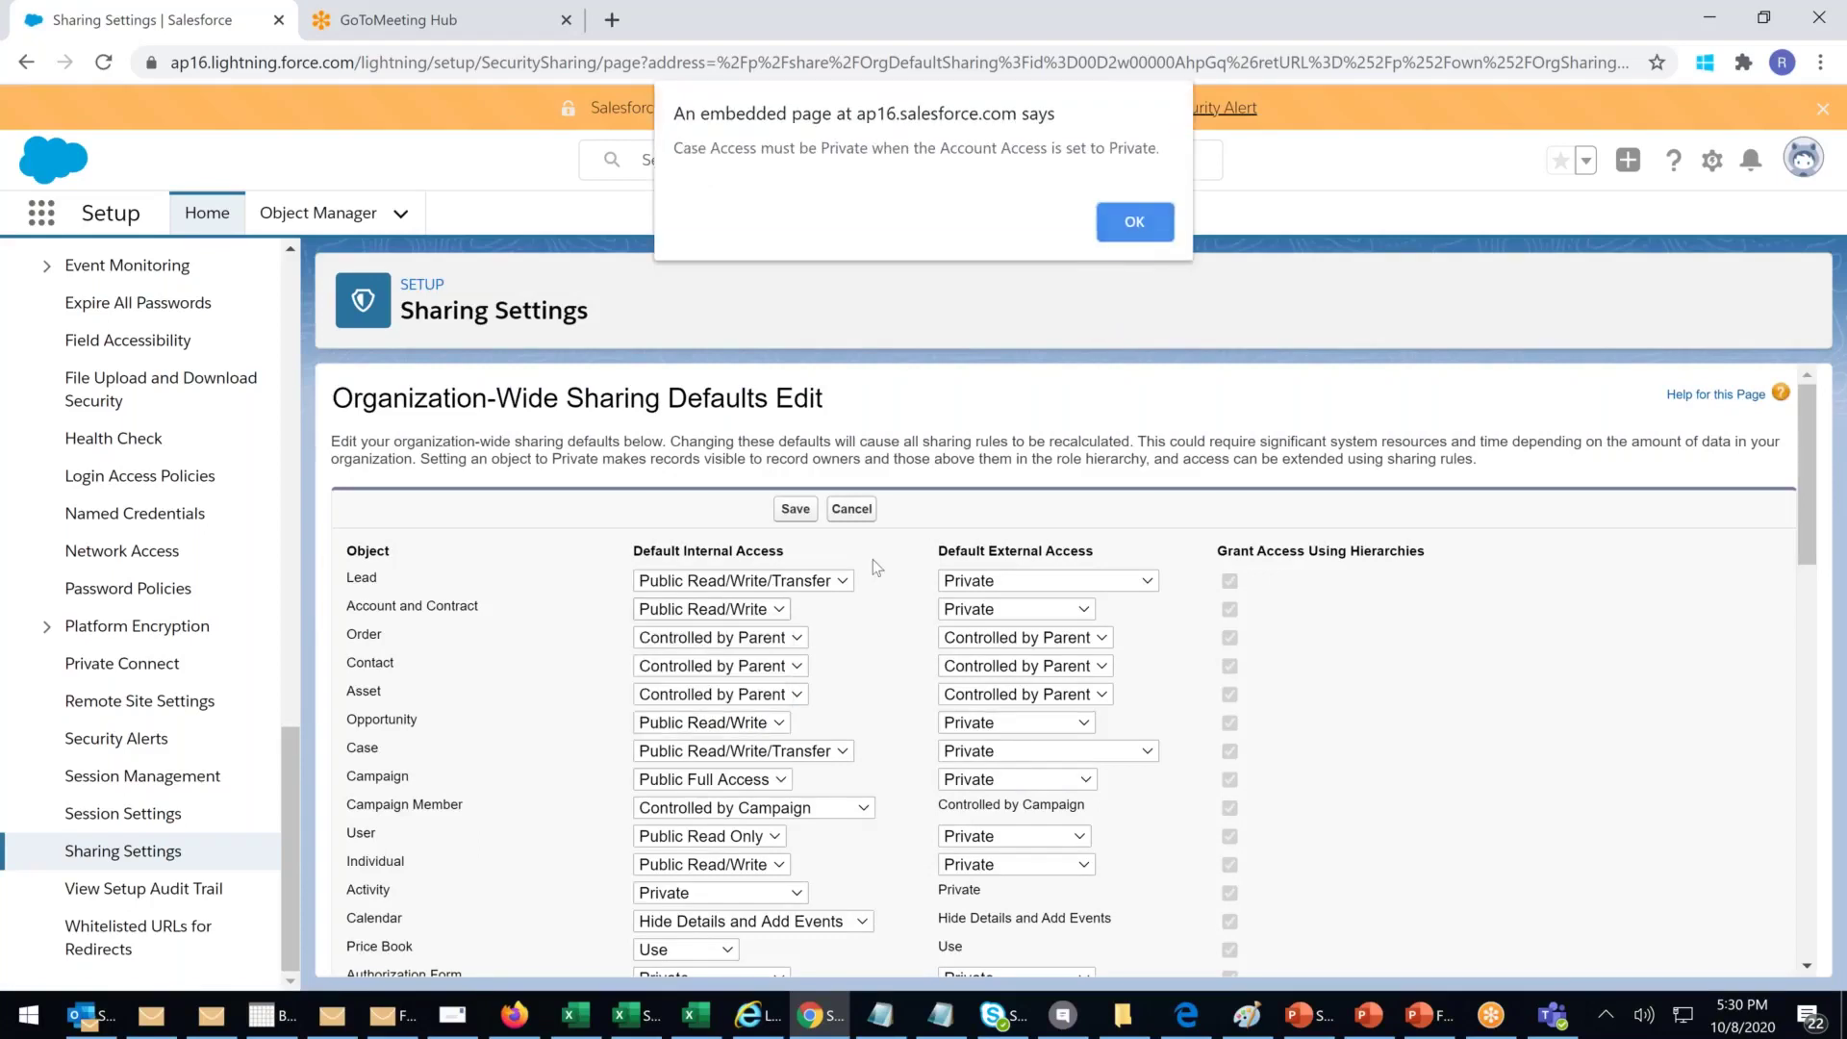
click(1137, 229)
click(1150, 252)
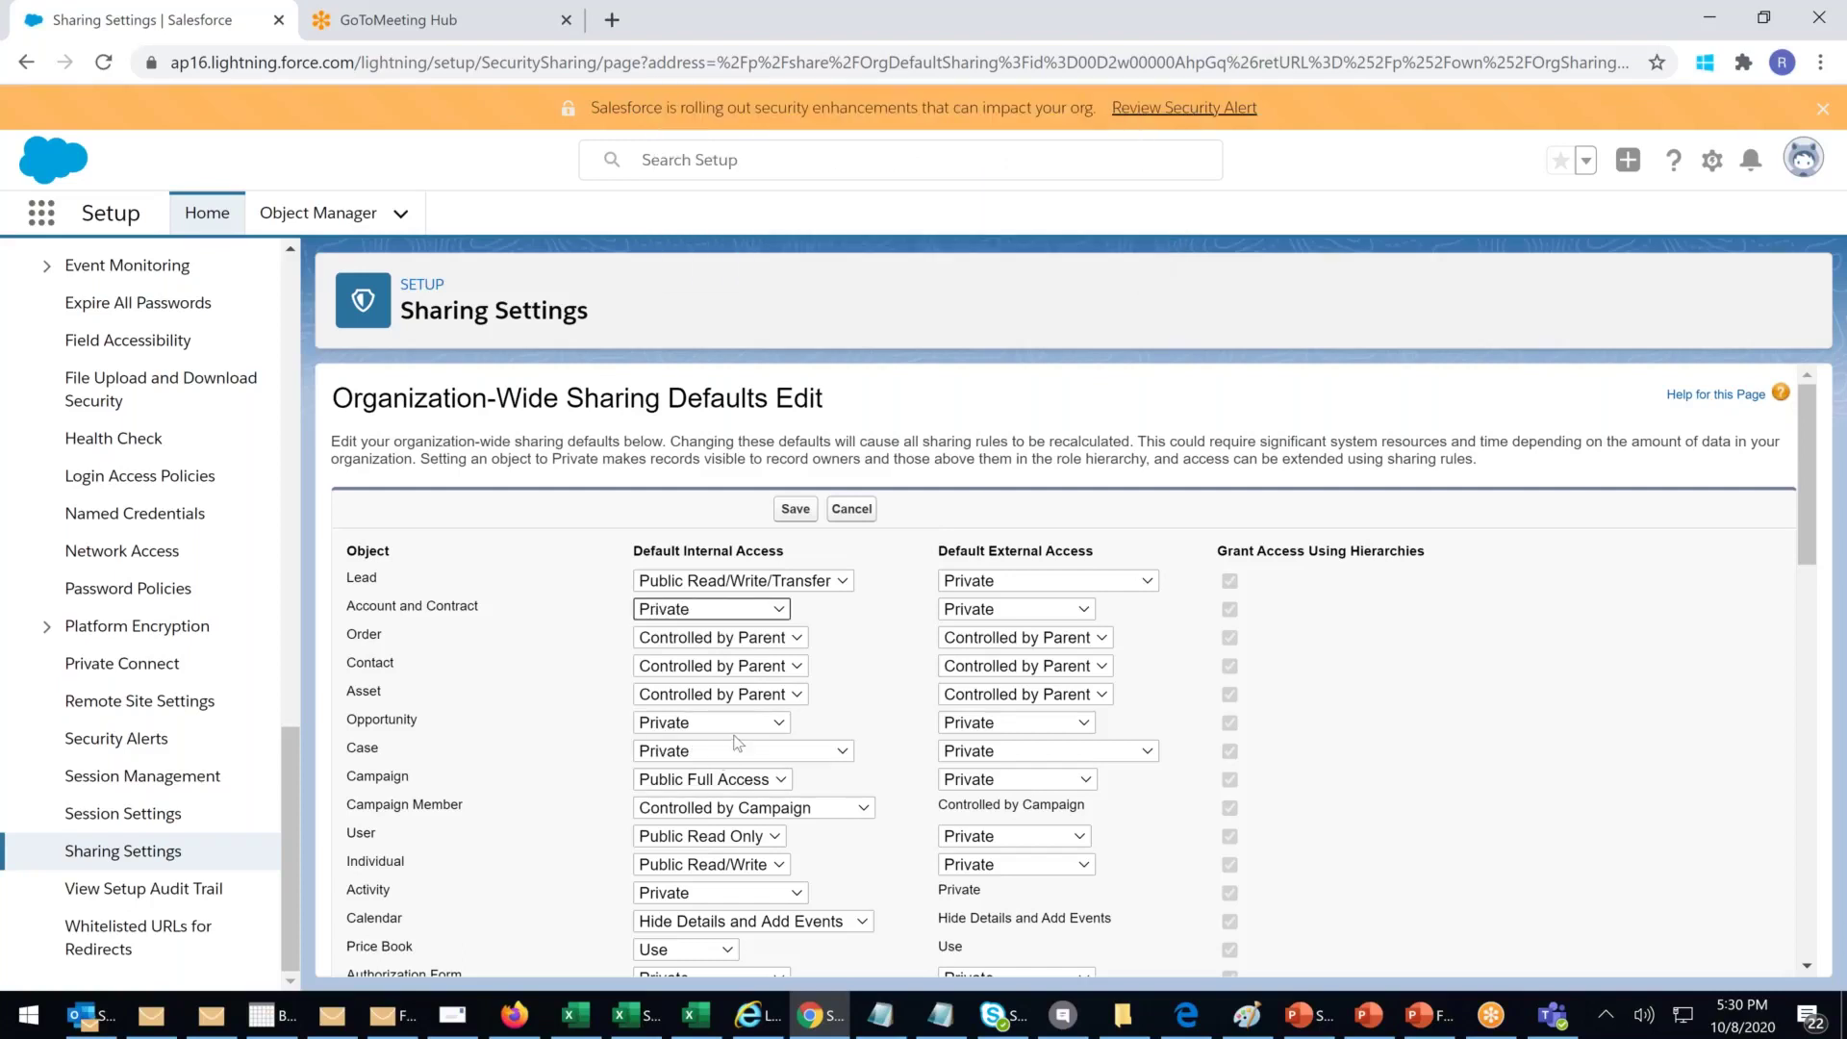
click(769, 667)
click(708, 735)
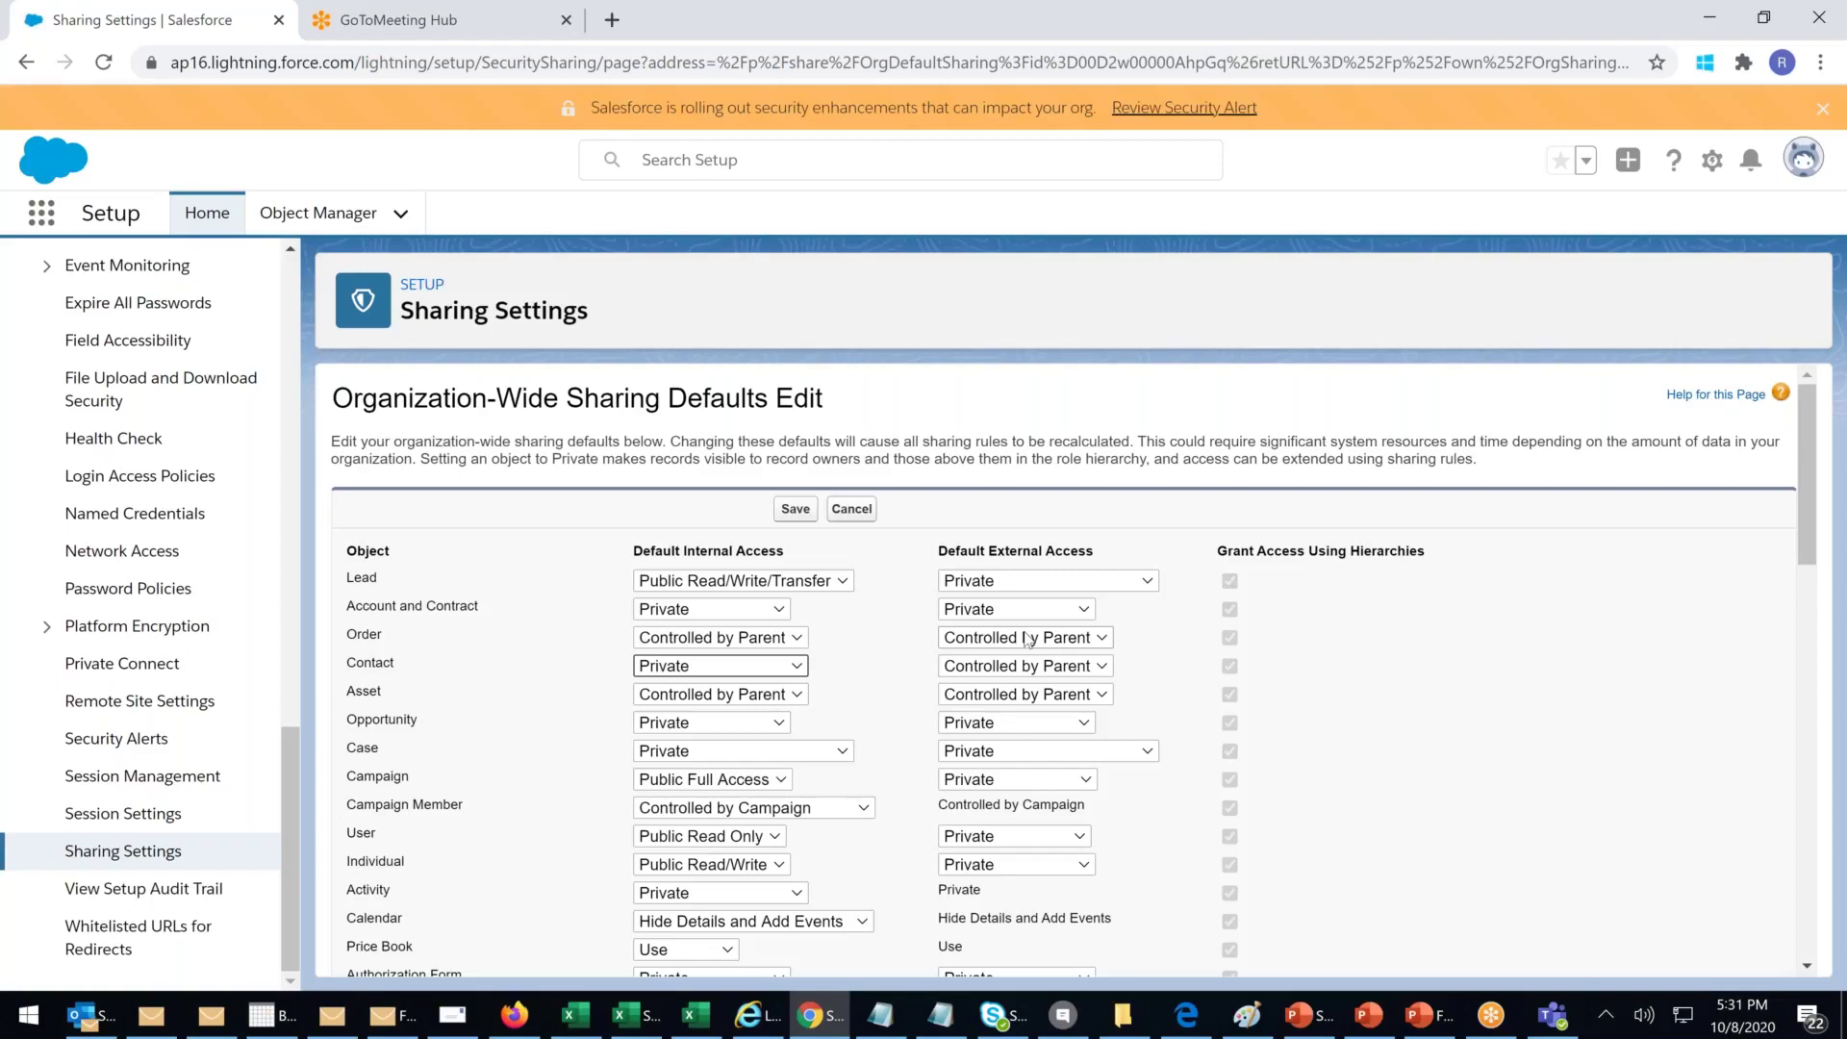
Step: Change Account and Contract default internal access to Public Read Only, dismissing the case queue alert
click(777, 612)
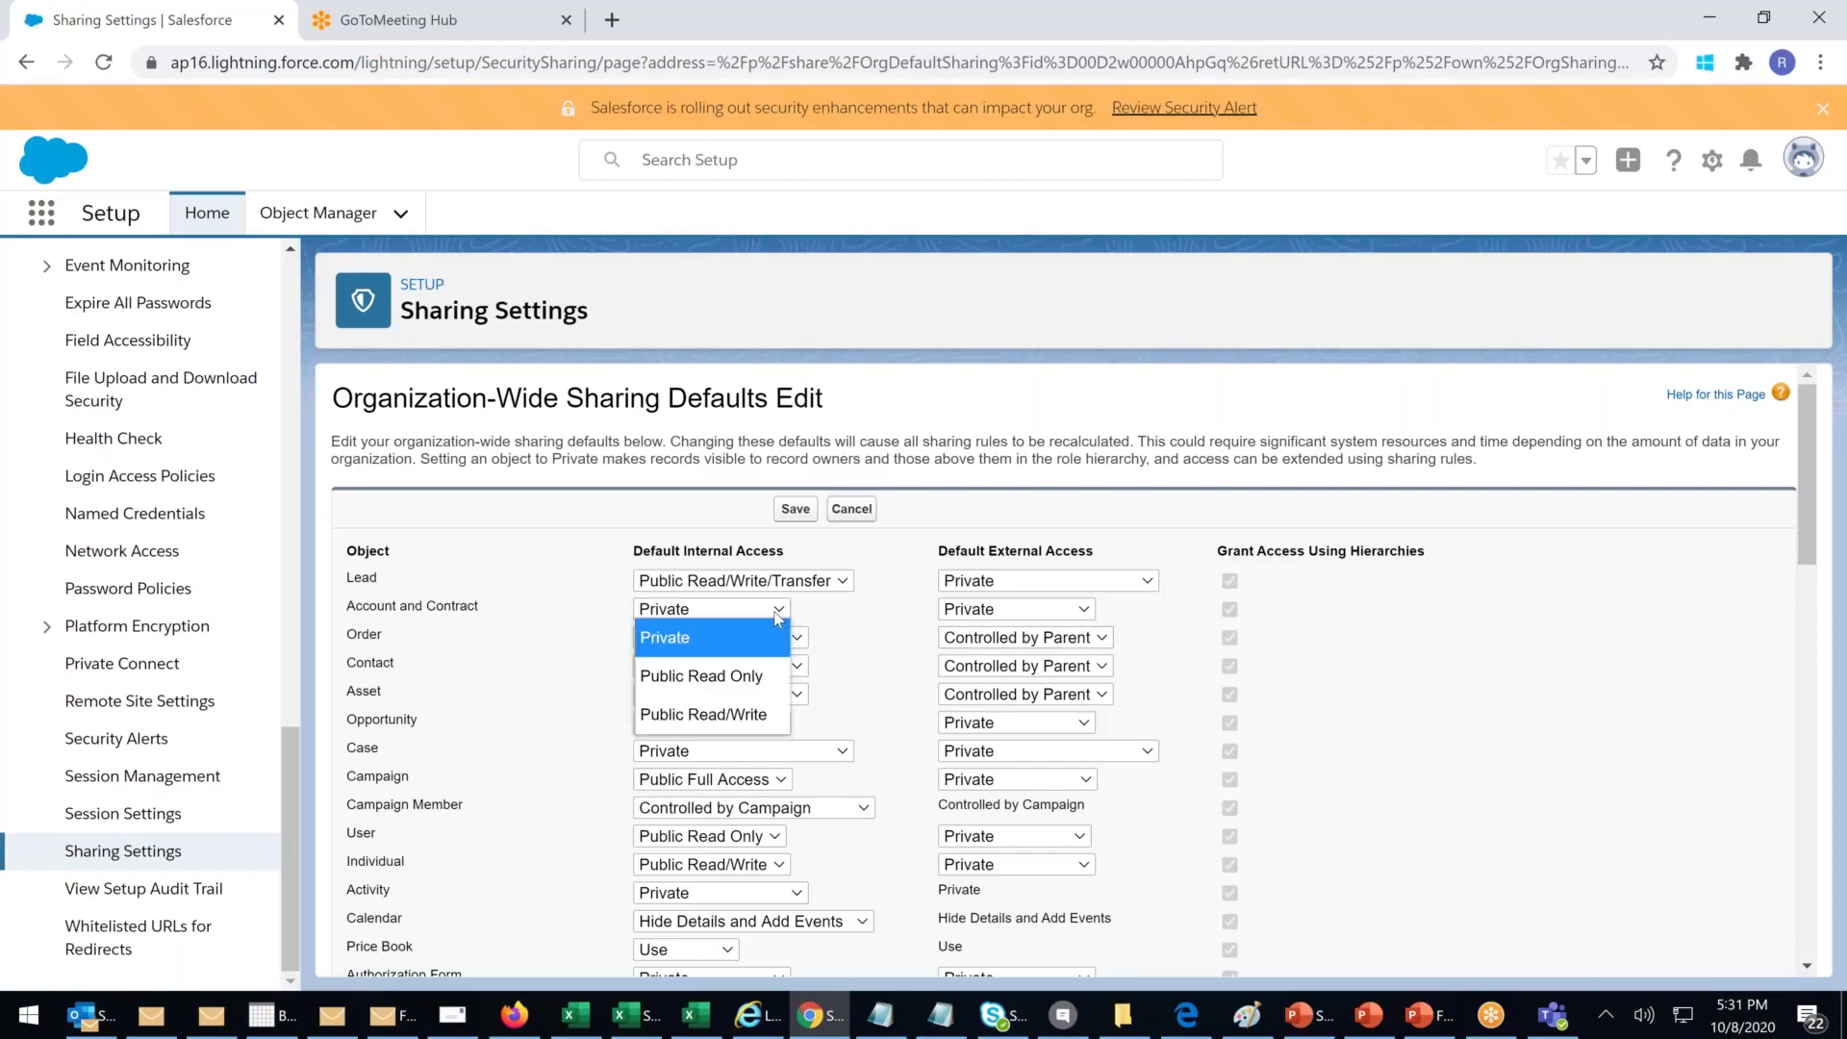
click(741, 678)
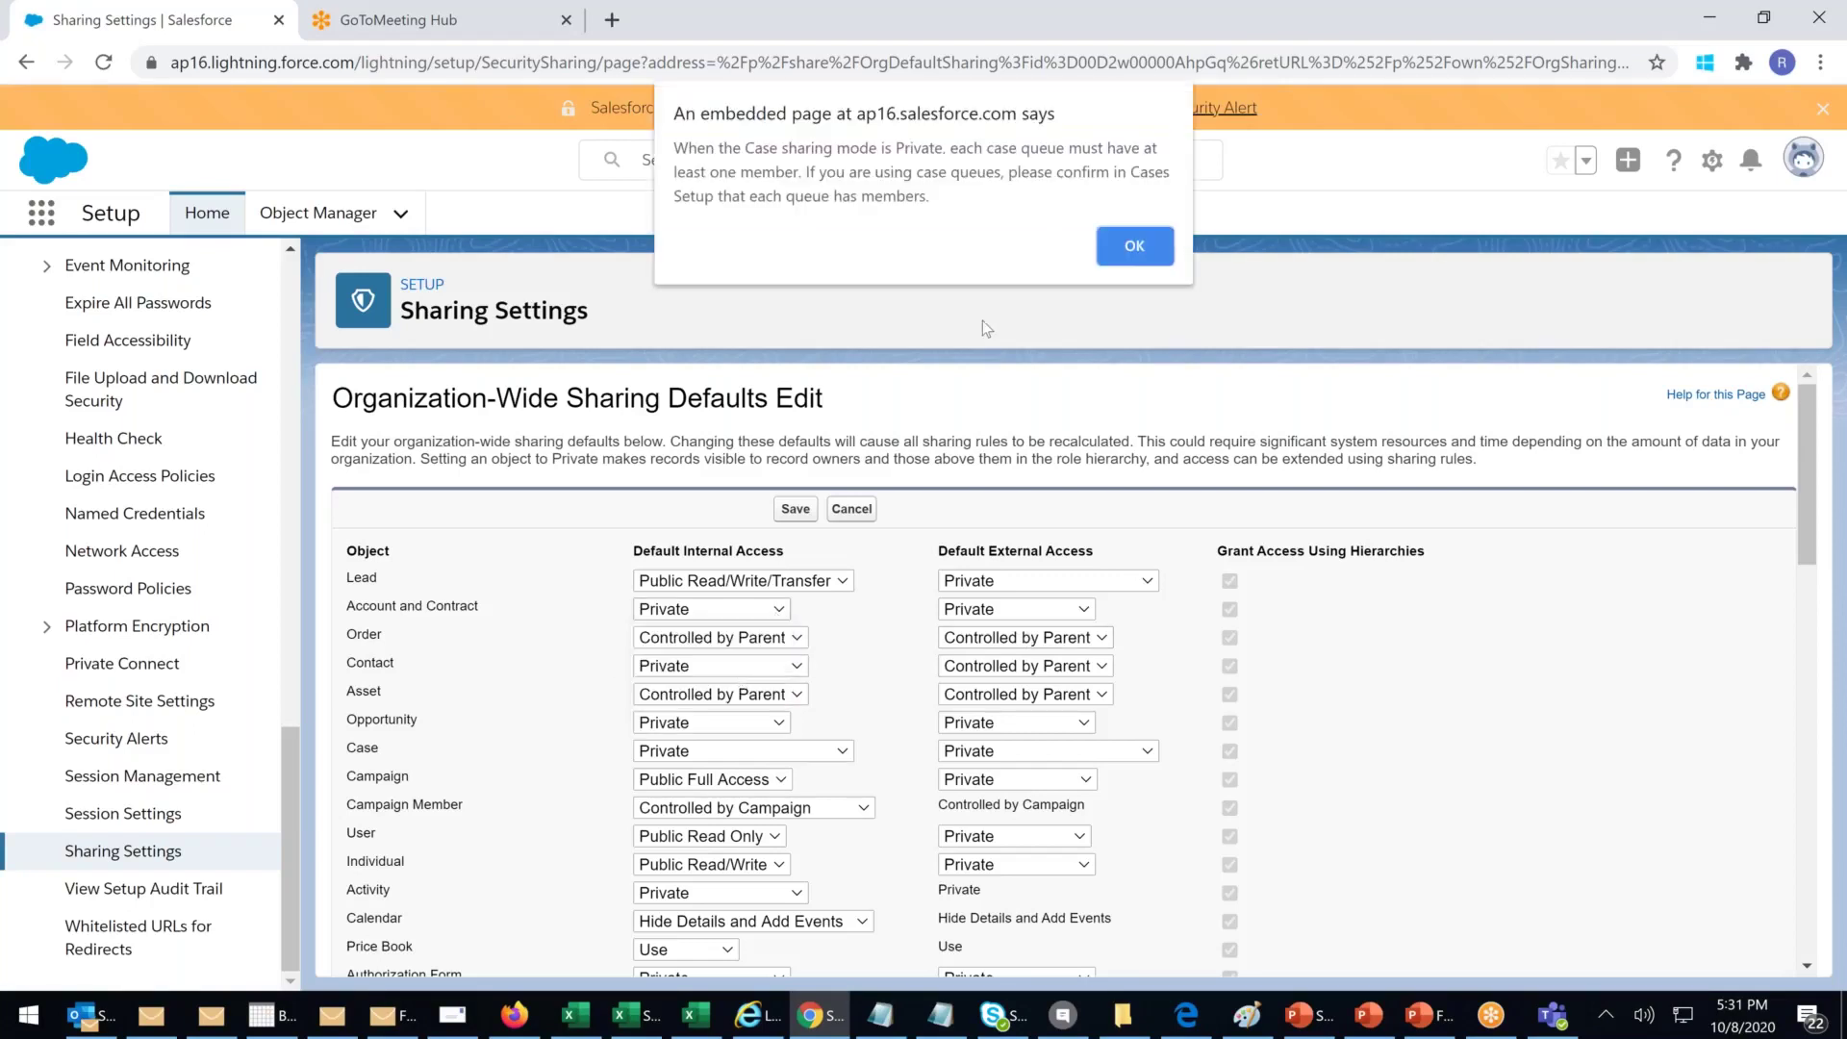
click(1130, 243)
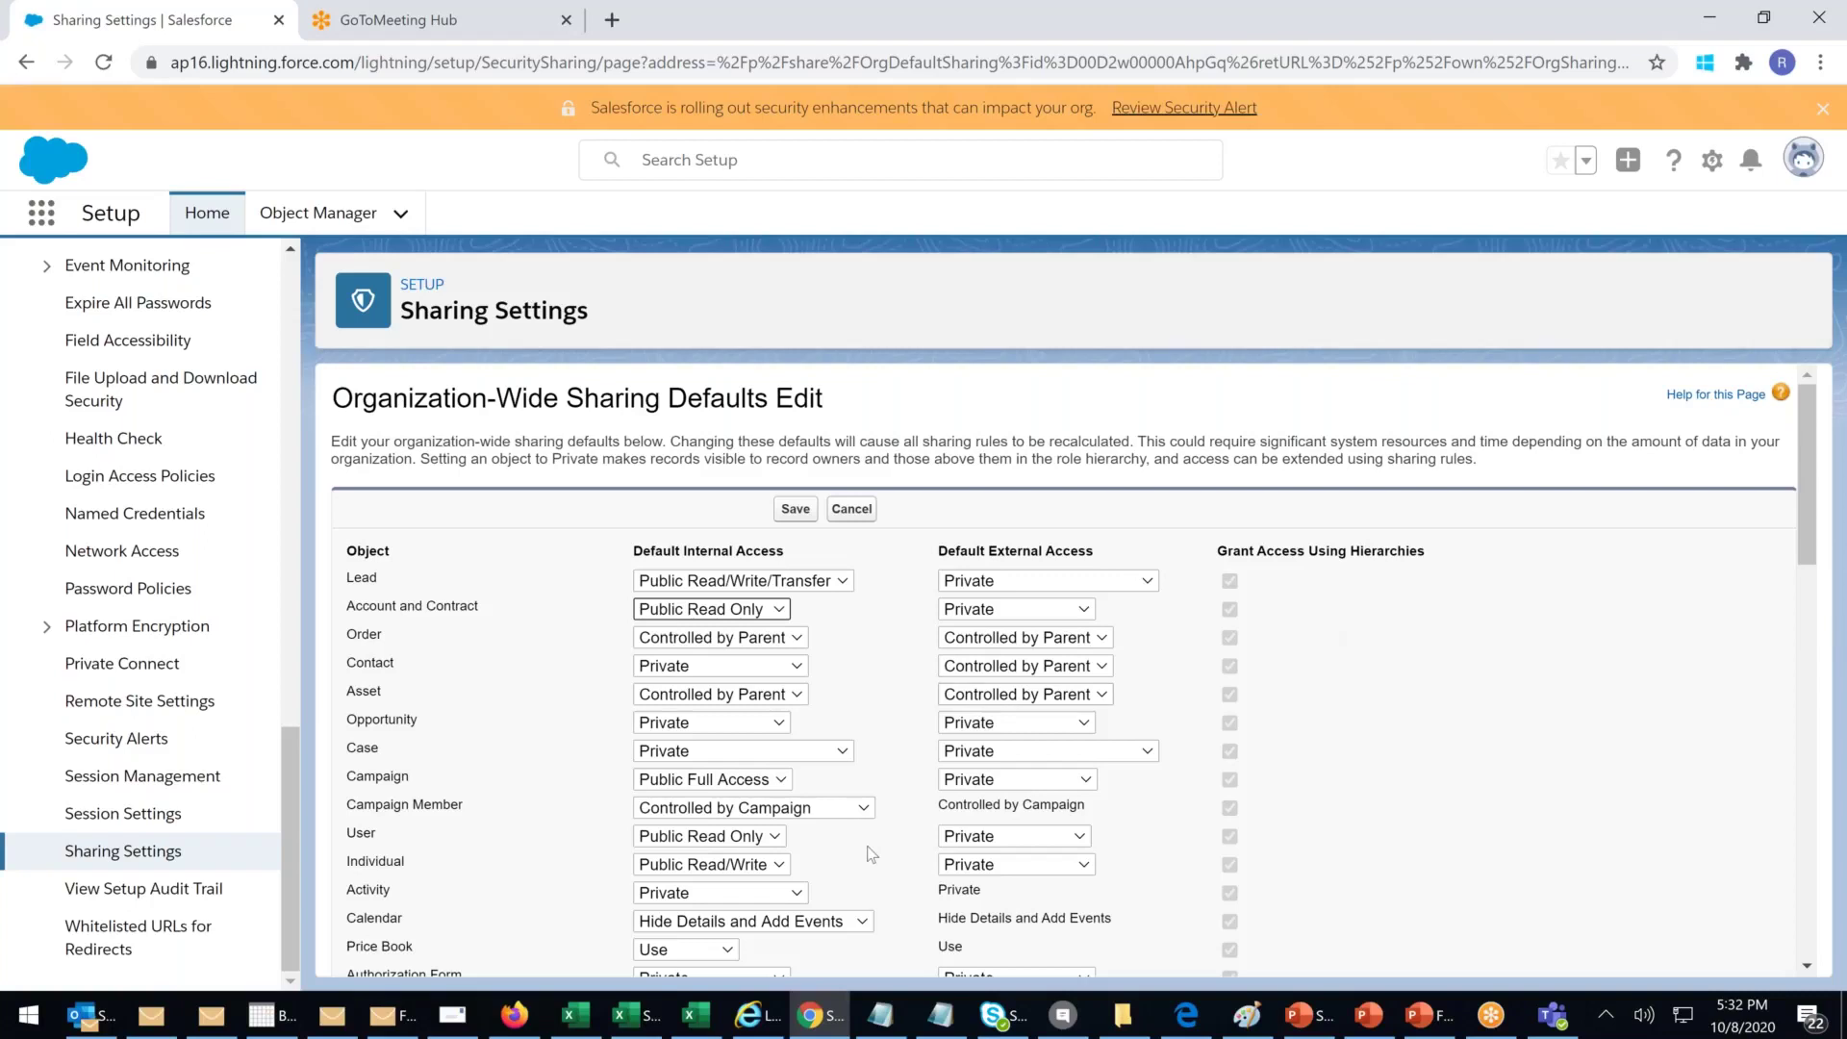
click(584, 402)
drag(377, 399, 818, 400)
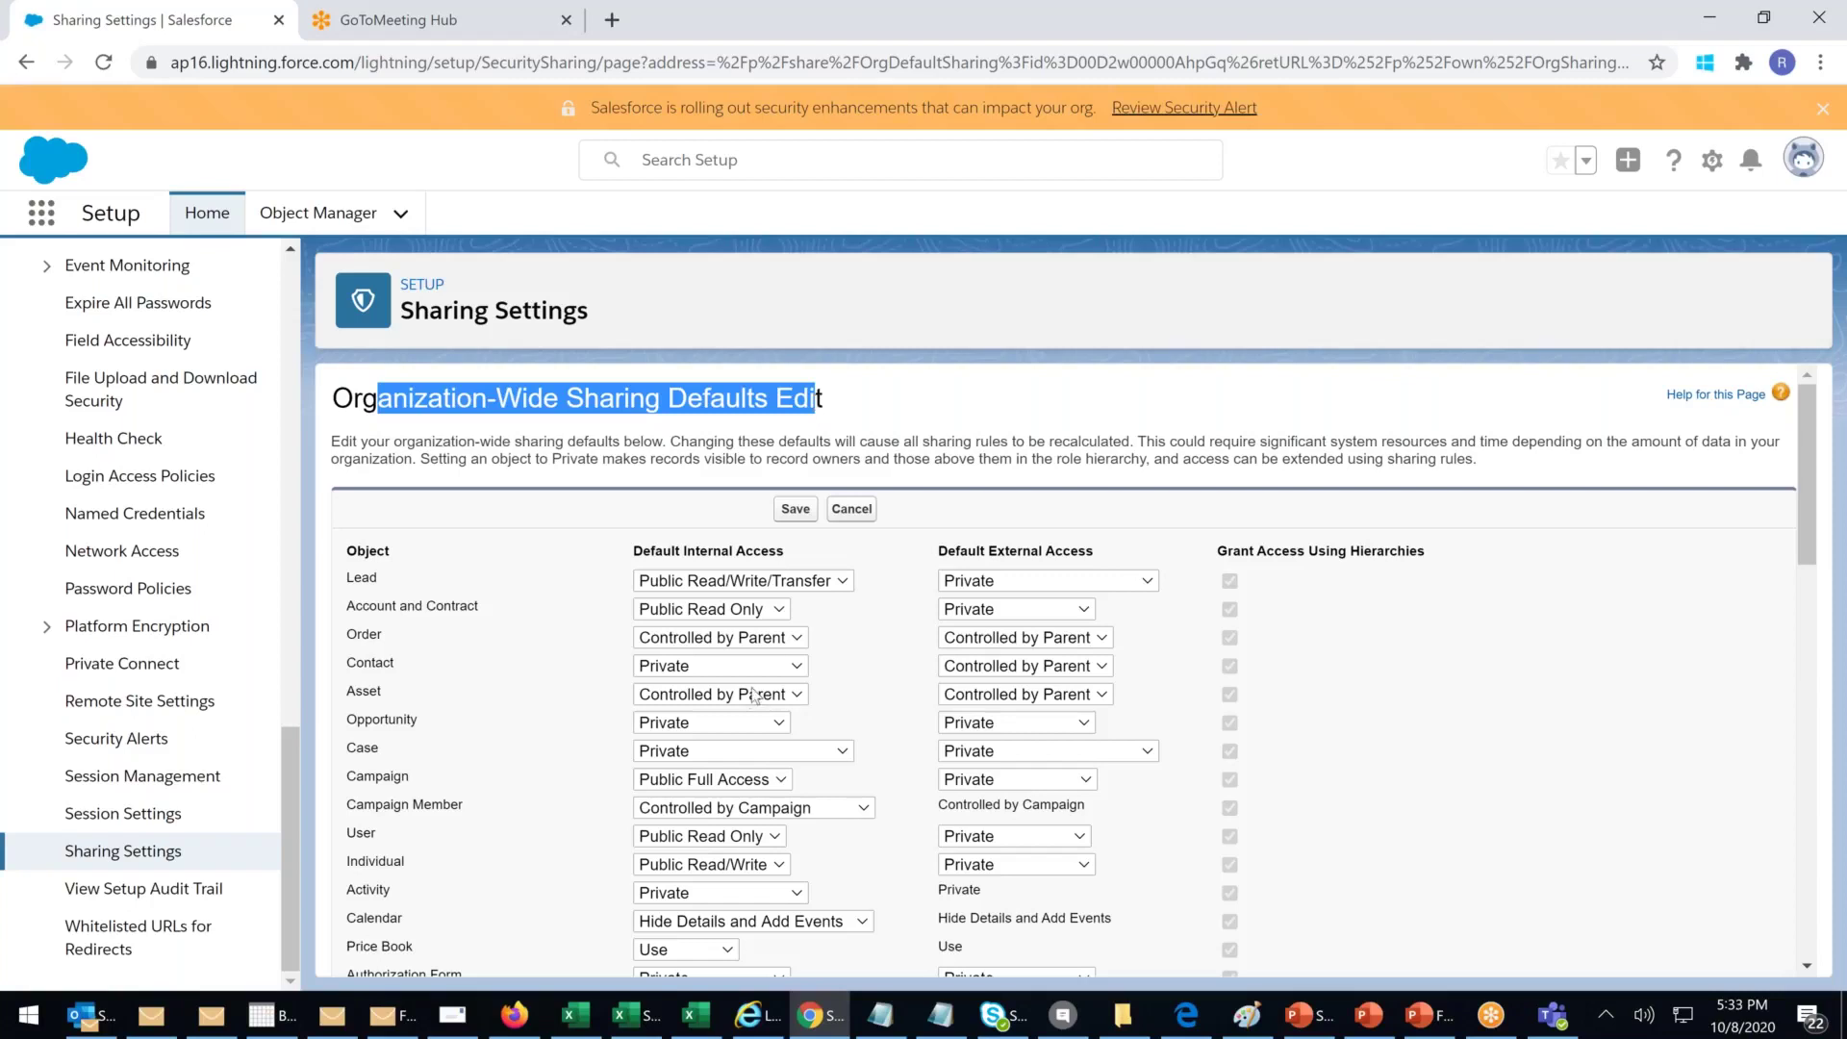
Step: Give Flow Interview and Flow Interview Log Public Read/Write default internal access
scroll(754, 695, down, 5)
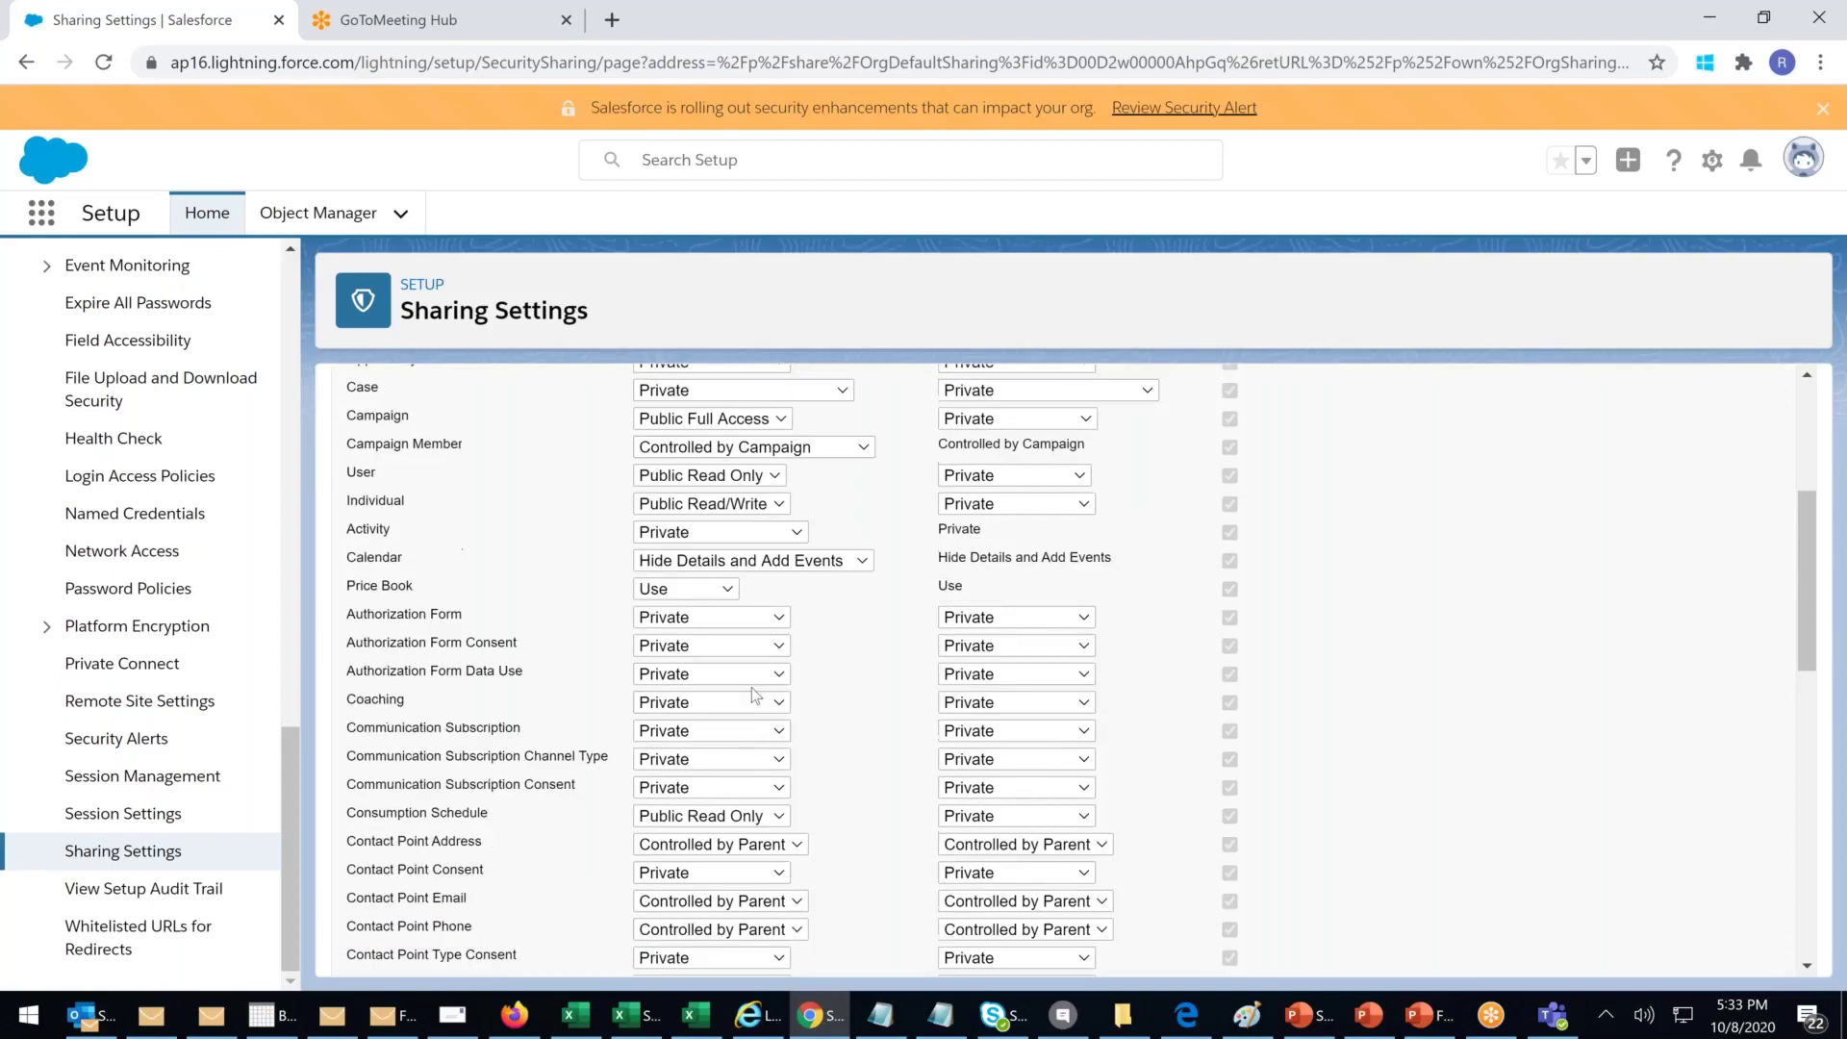
scroll(754, 694, down, 4)
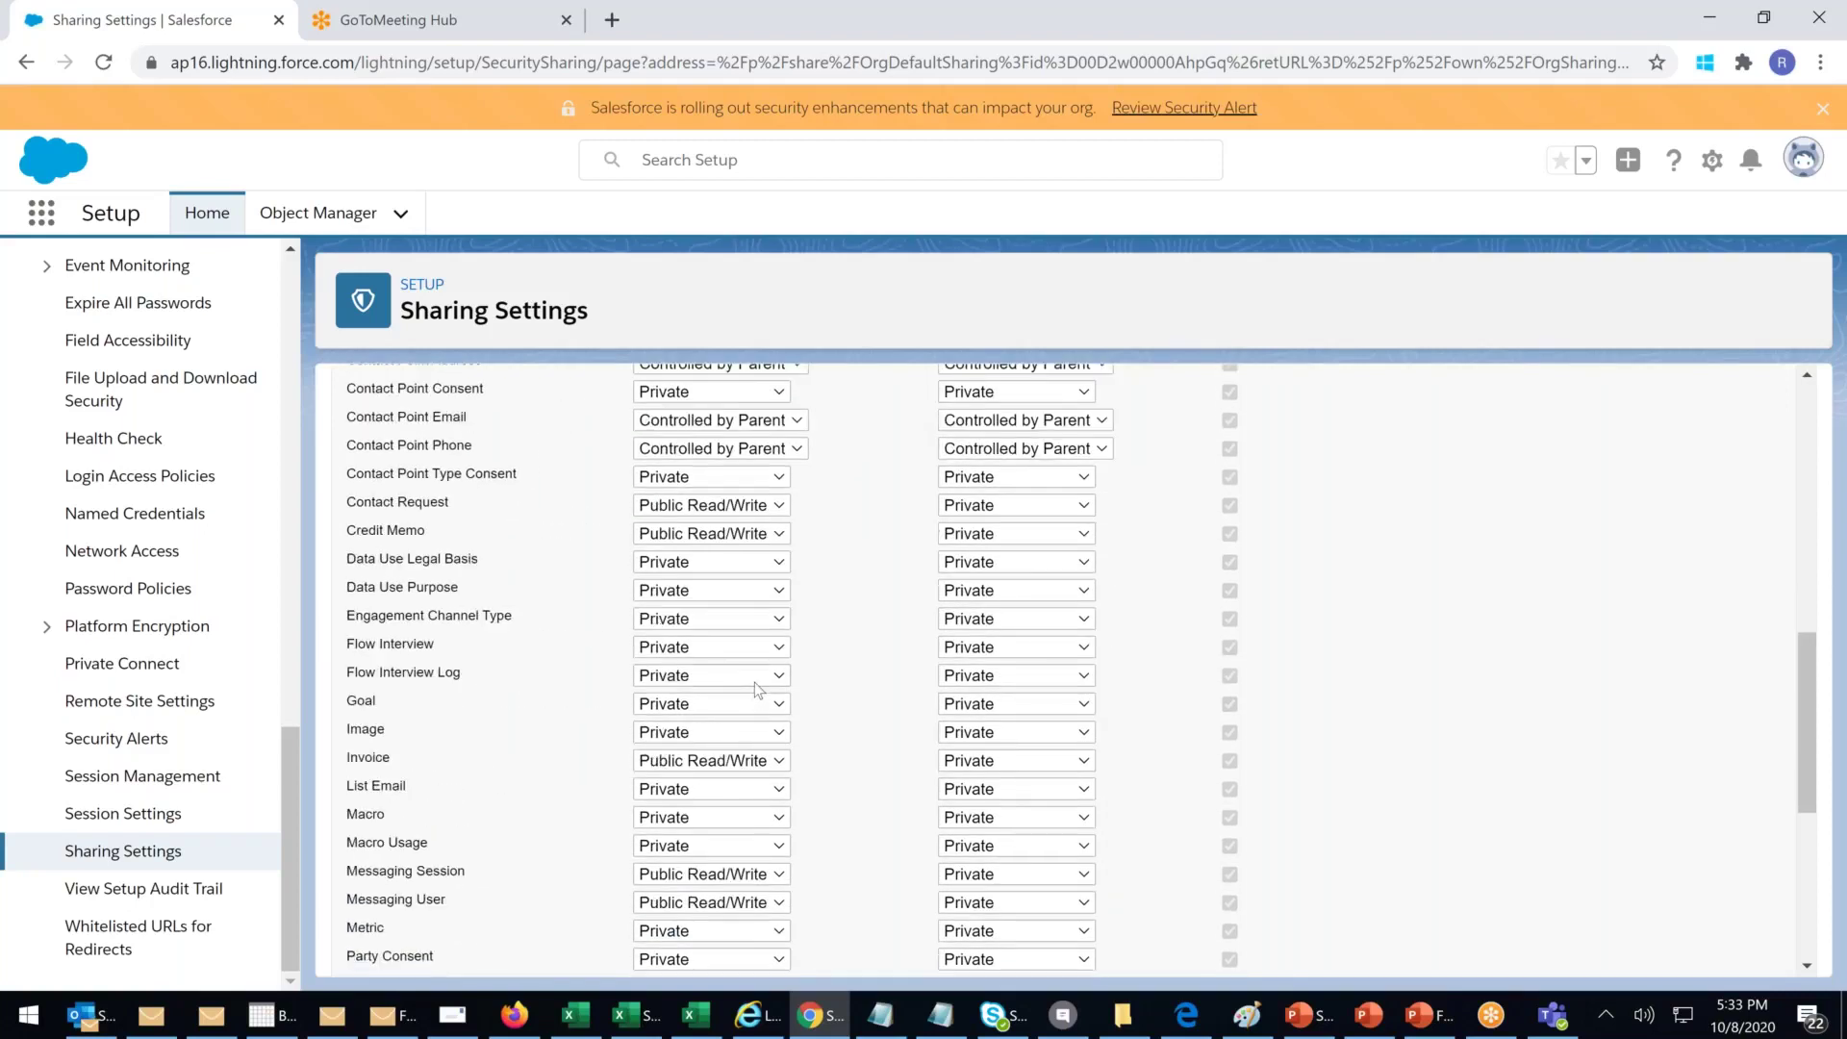
click(766, 651)
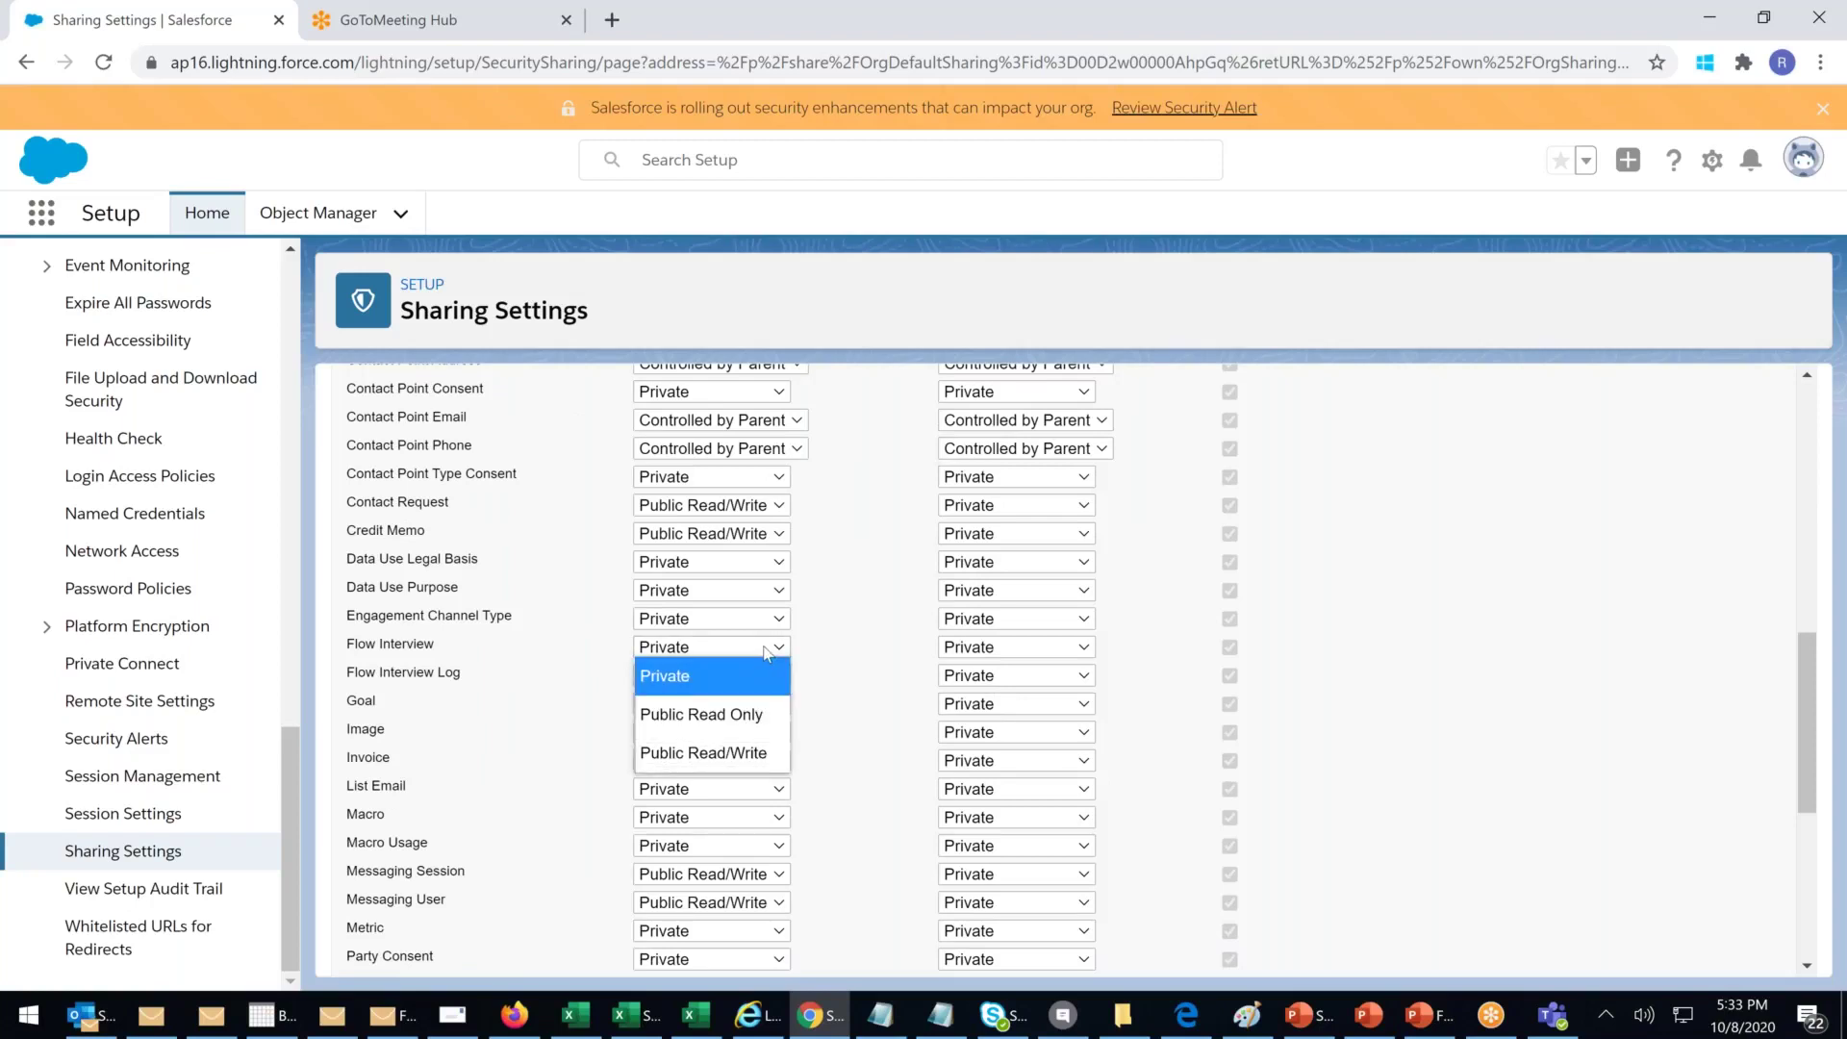
click(703, 753)
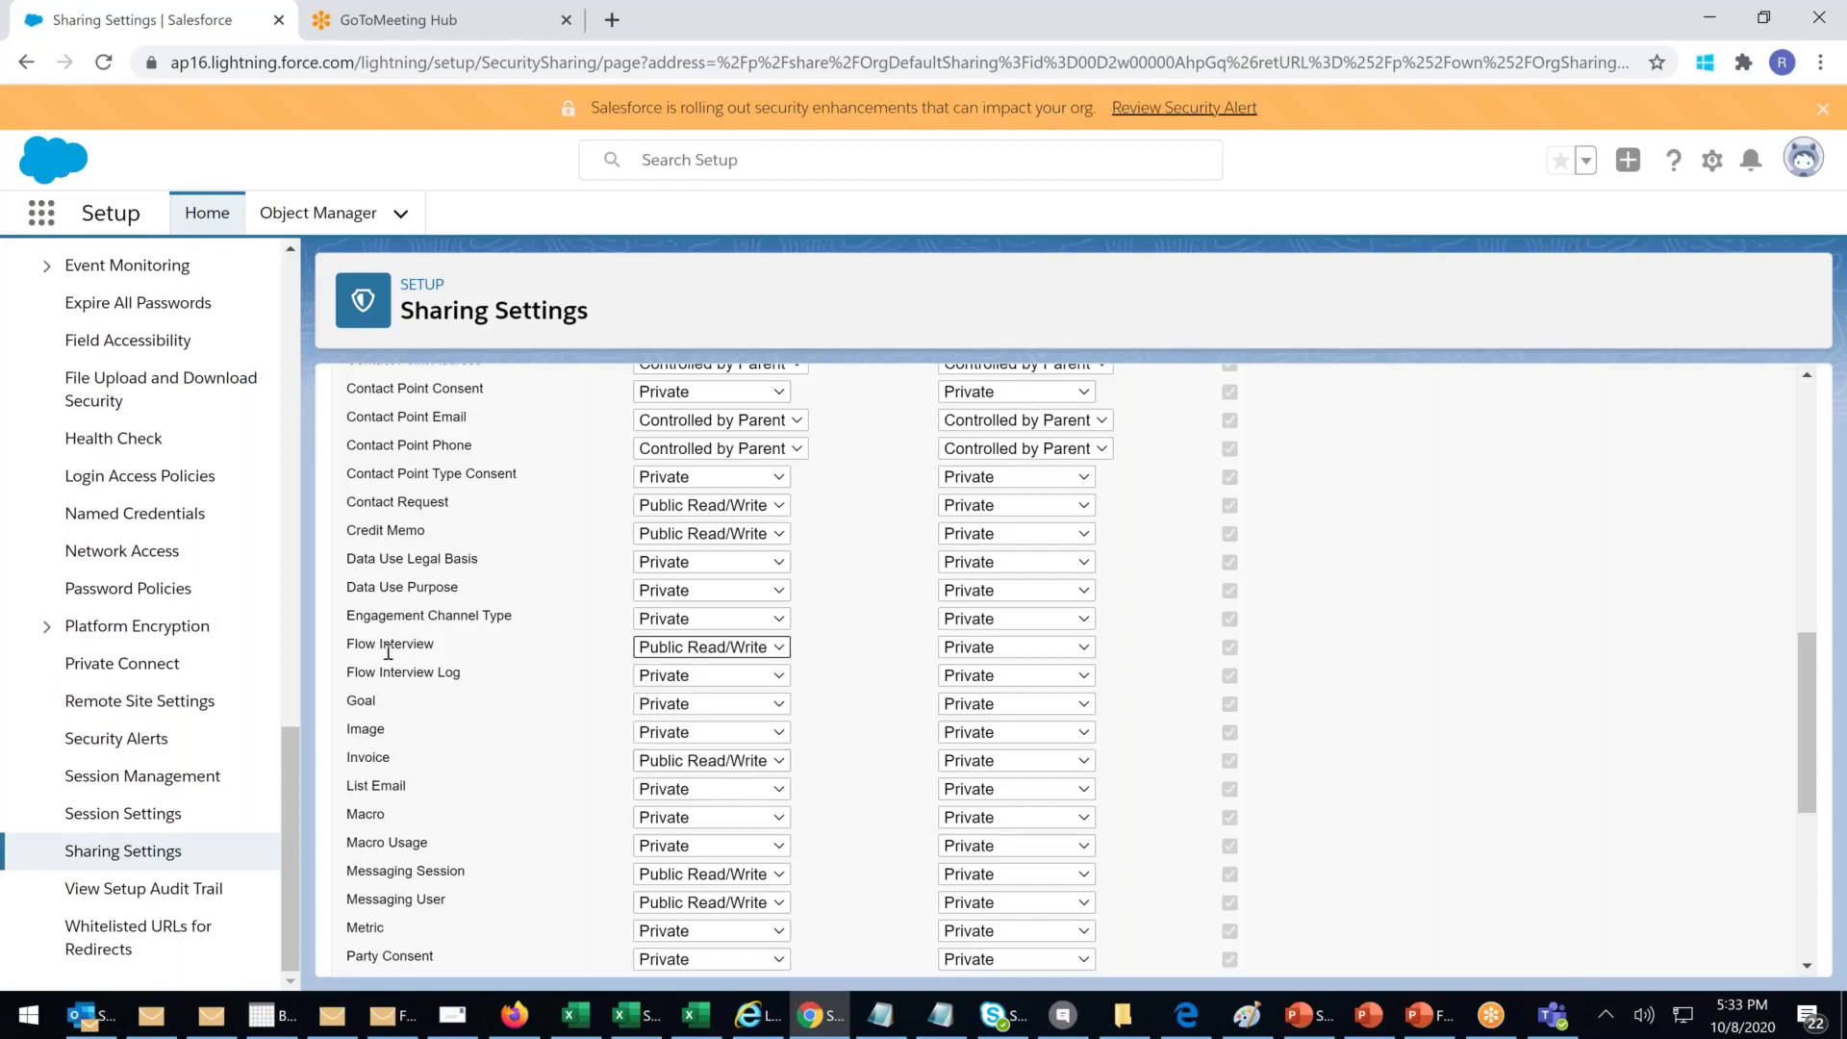
drag(375, 645, 500, 643)
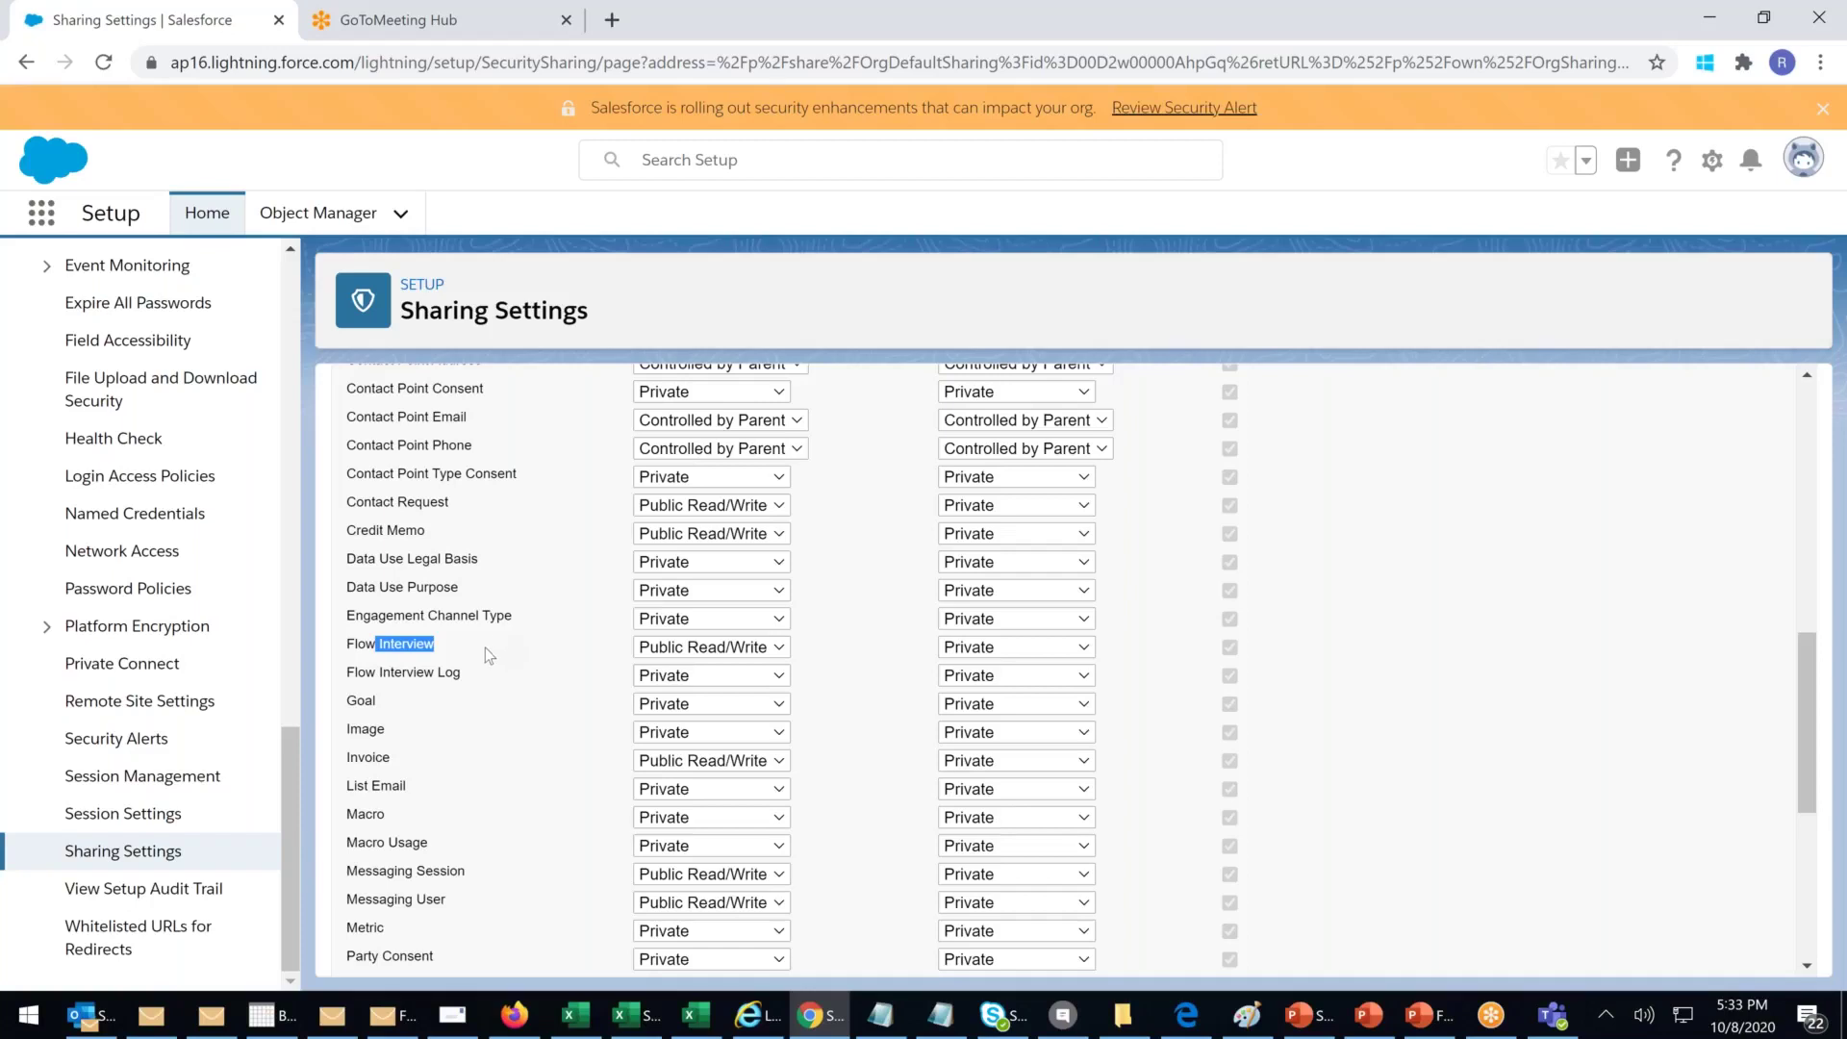
drag(367, 644, 542, 656)
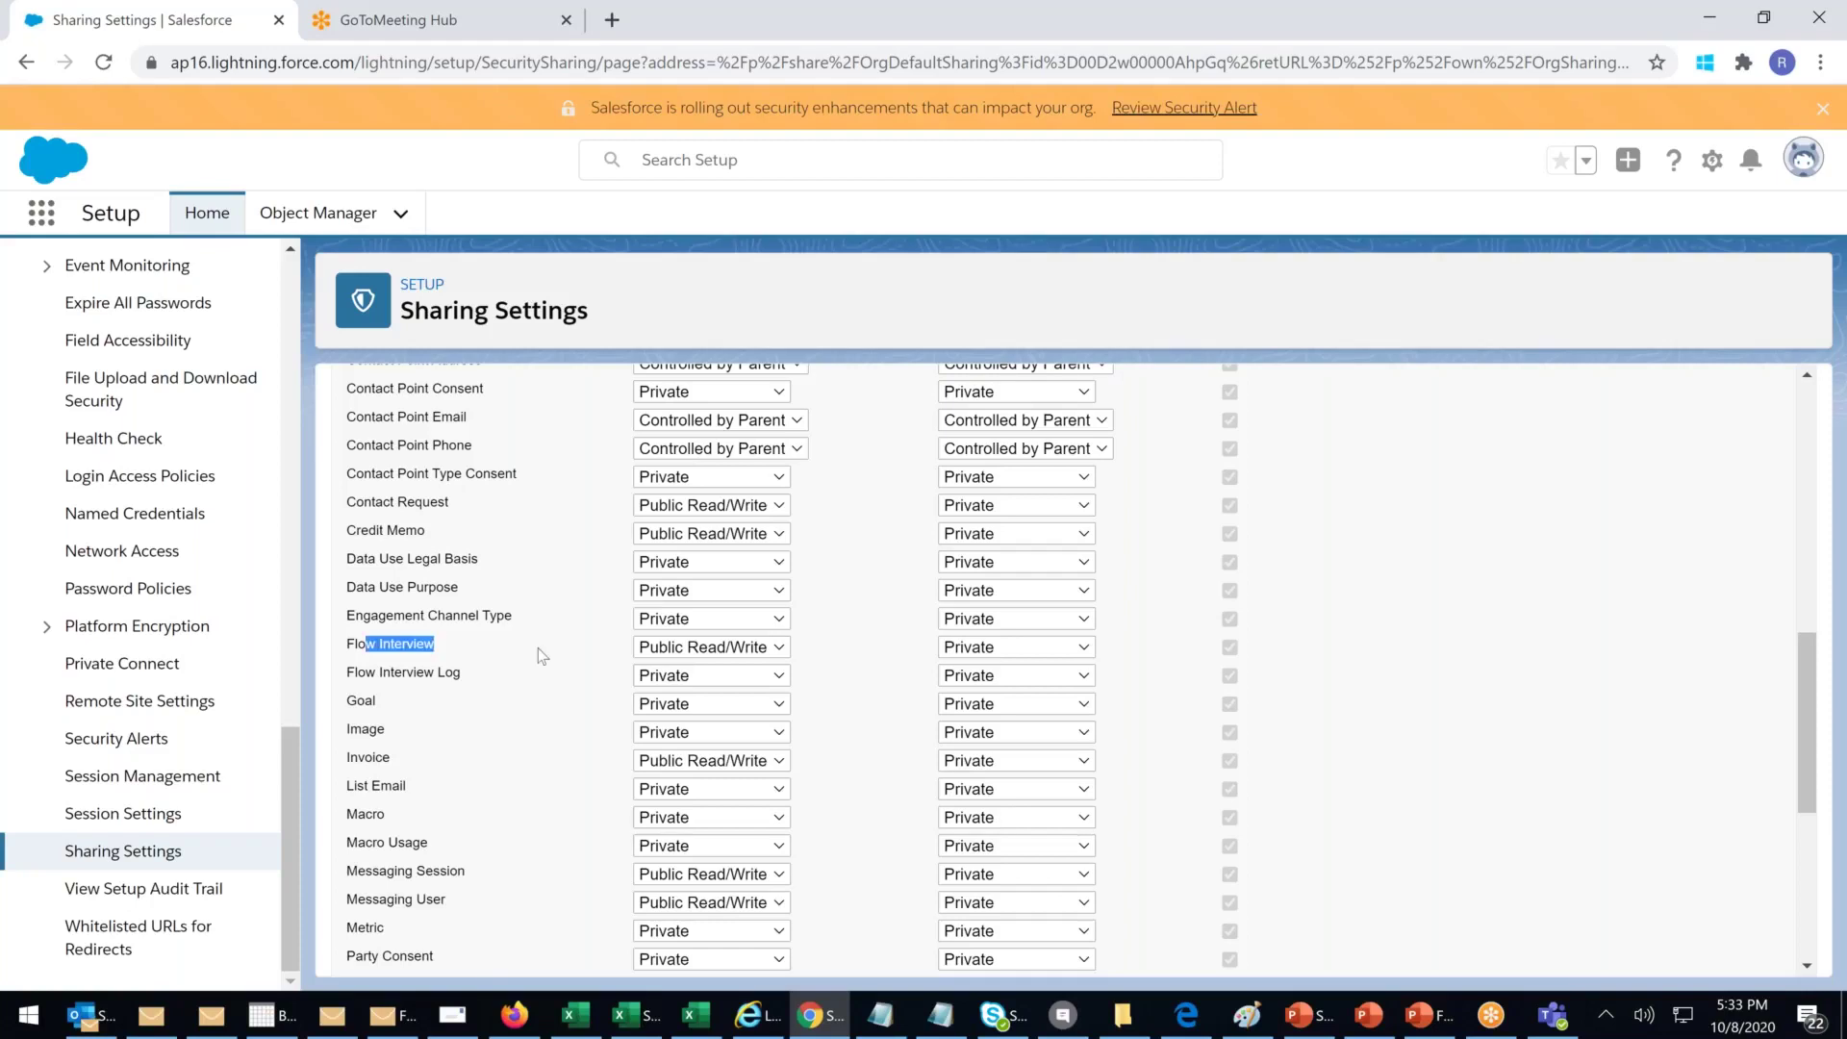
click(673, 675)
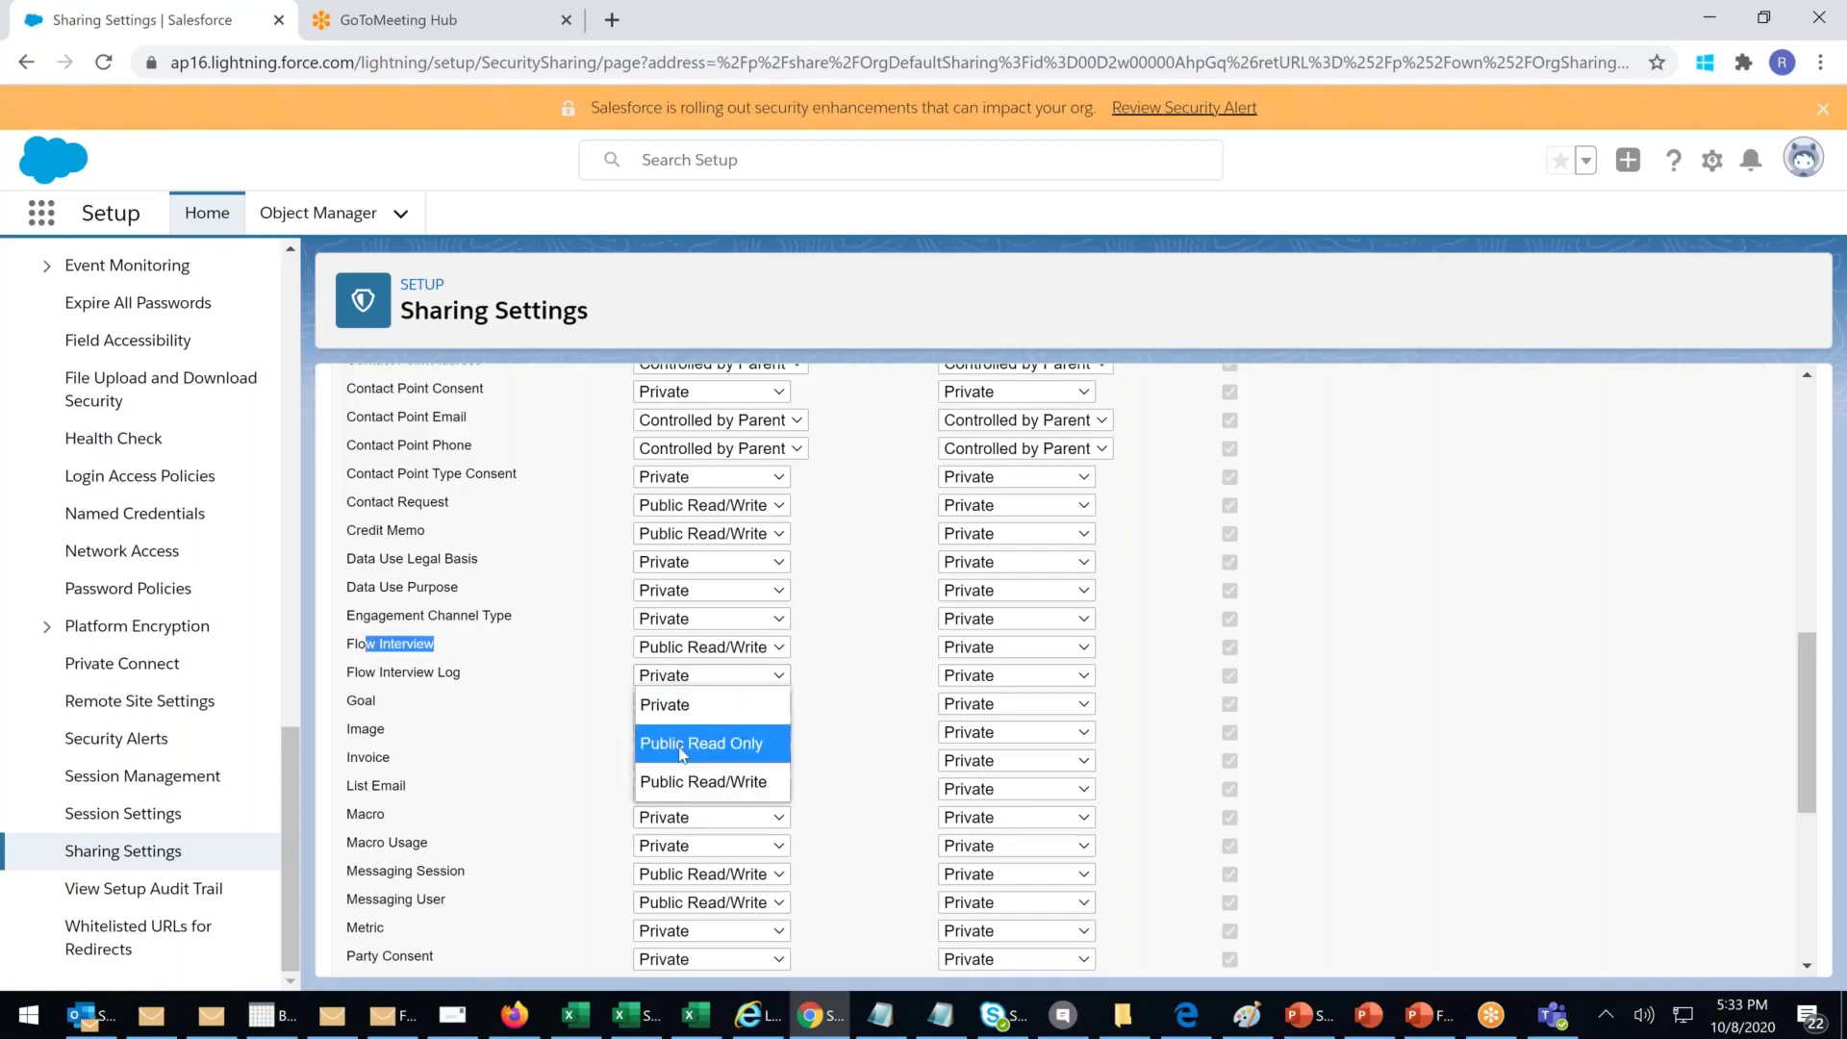
click(679, 787)
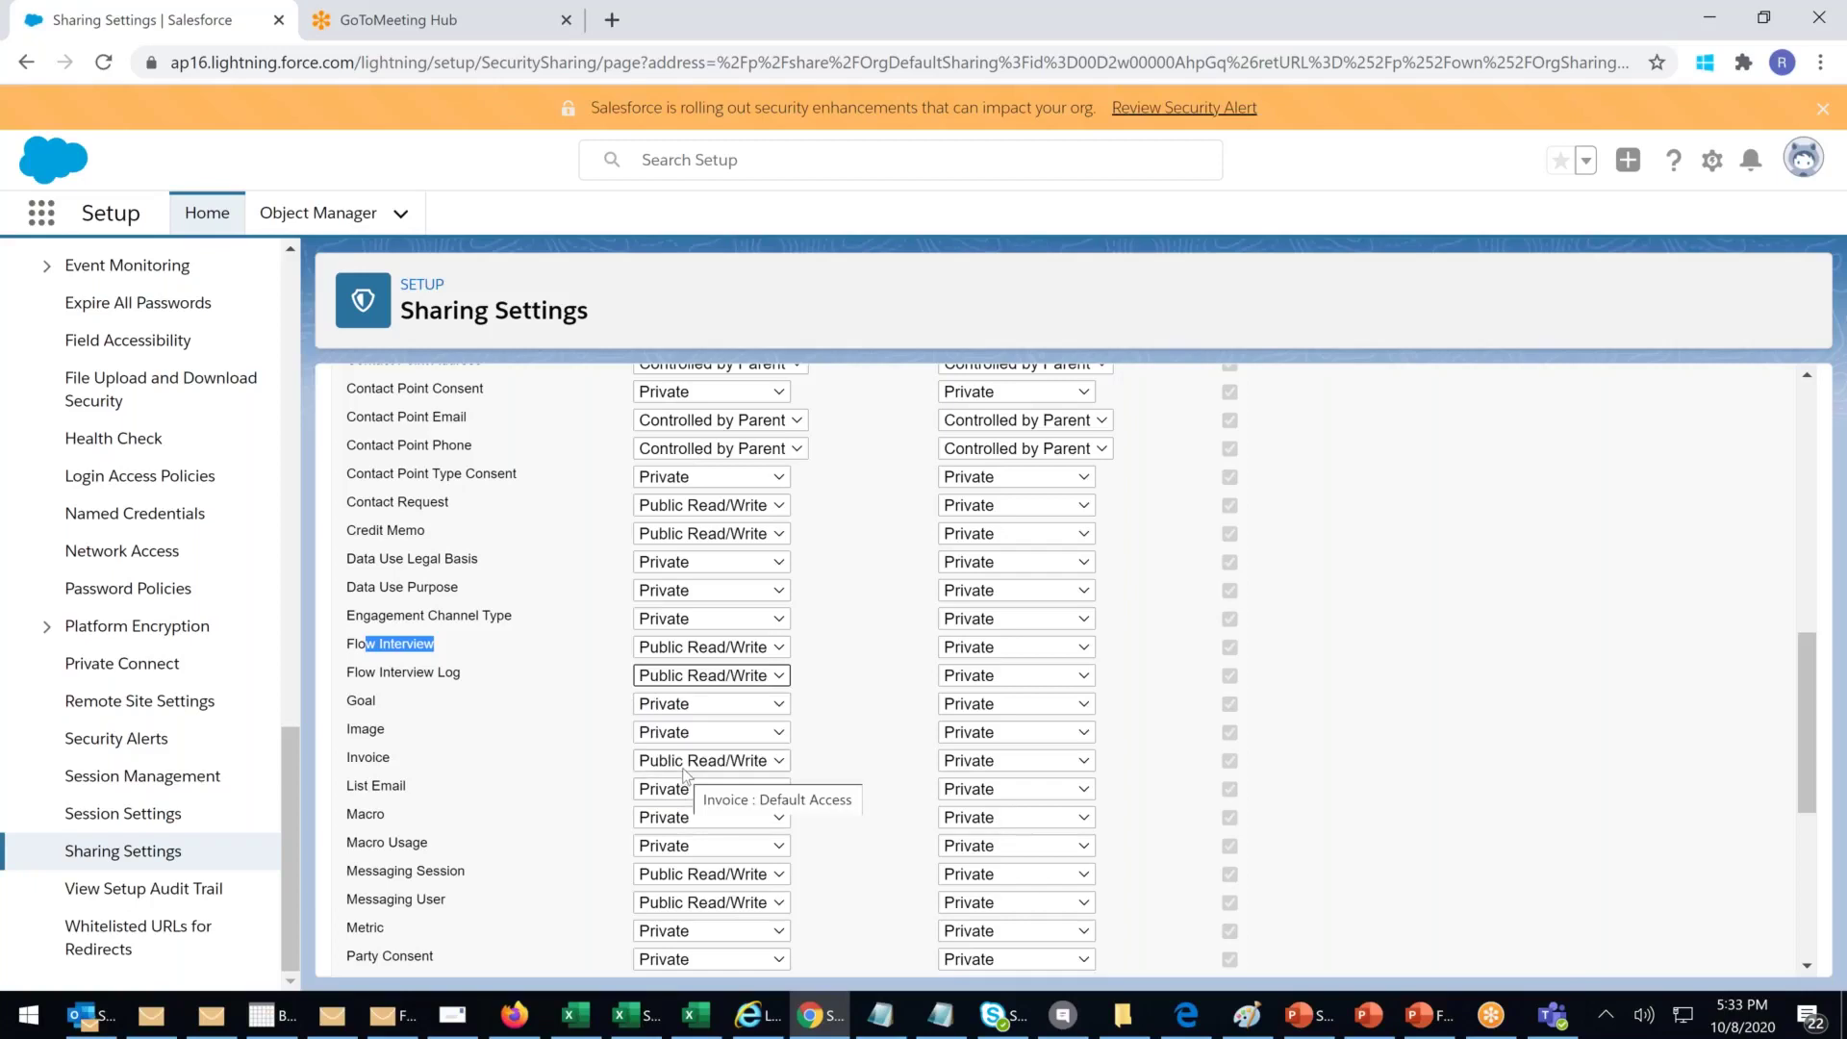
Step: Cancel the organization-wide defaults edit, discarding the unsaved access changes
scroll(685, 774, down, 2)
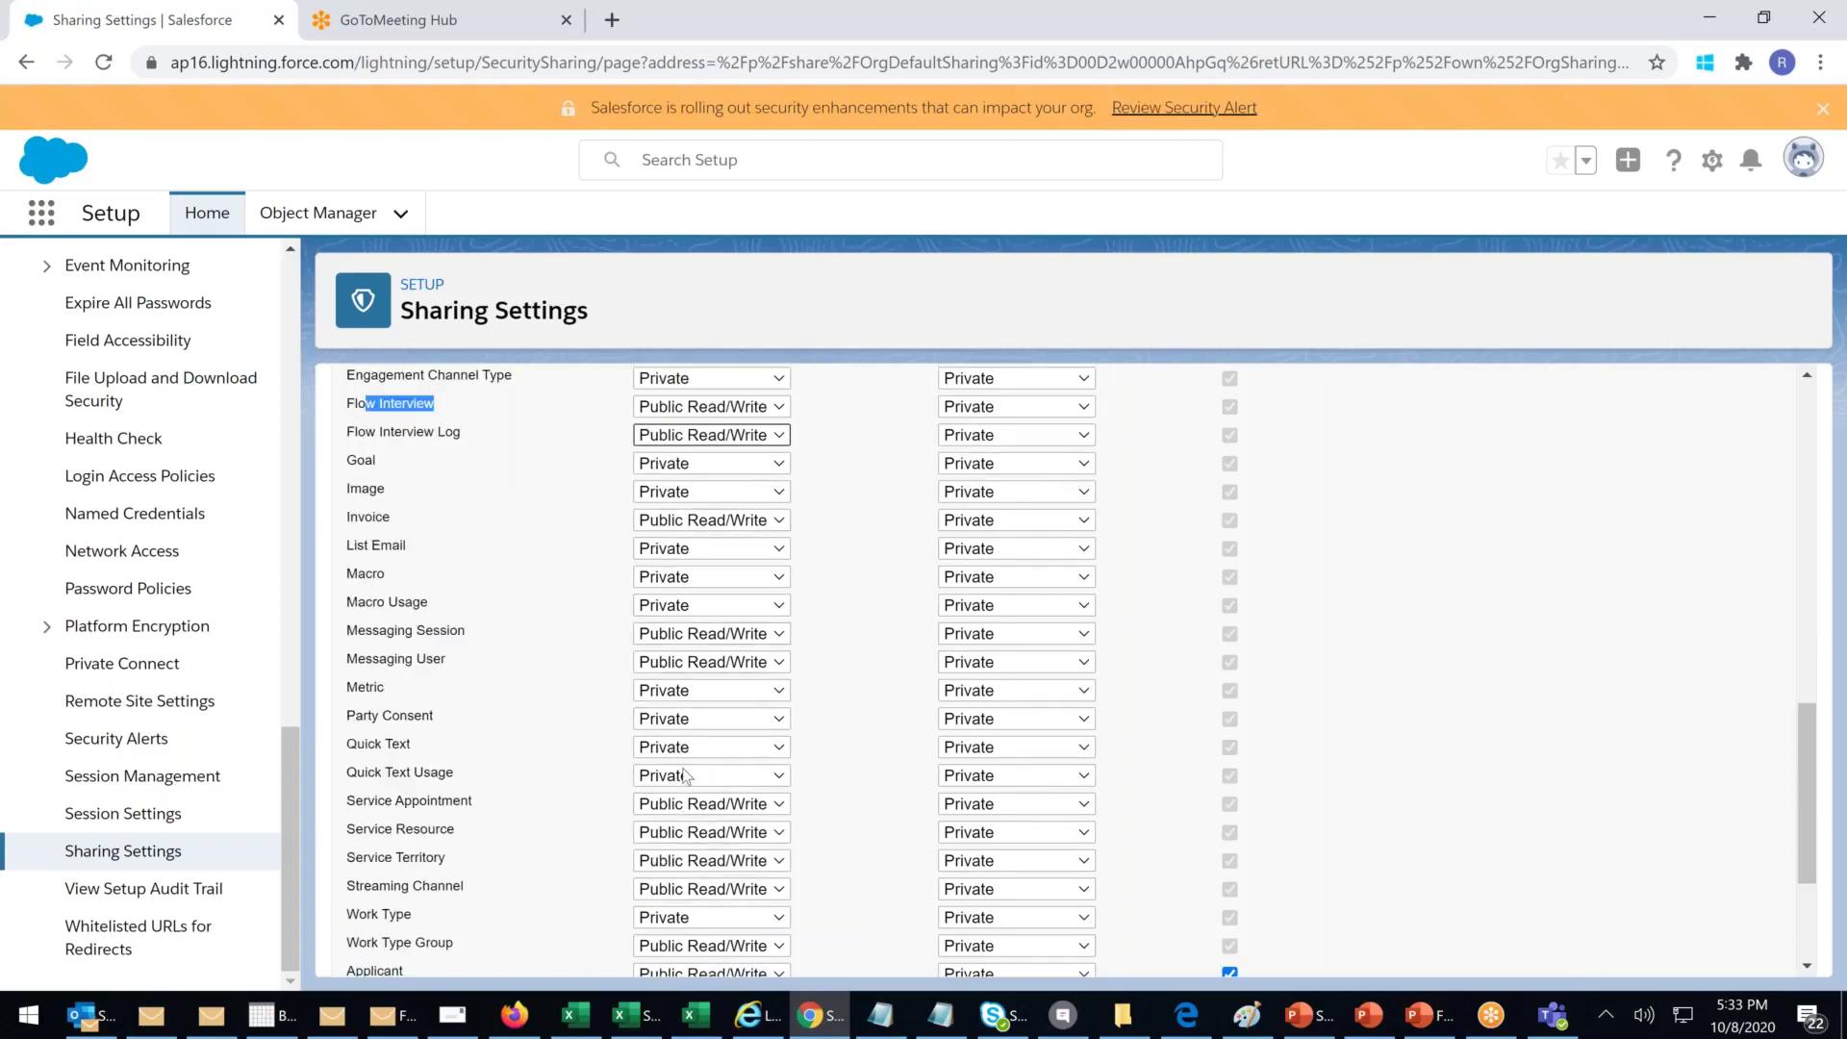
scroll(685, 775, down, 2)
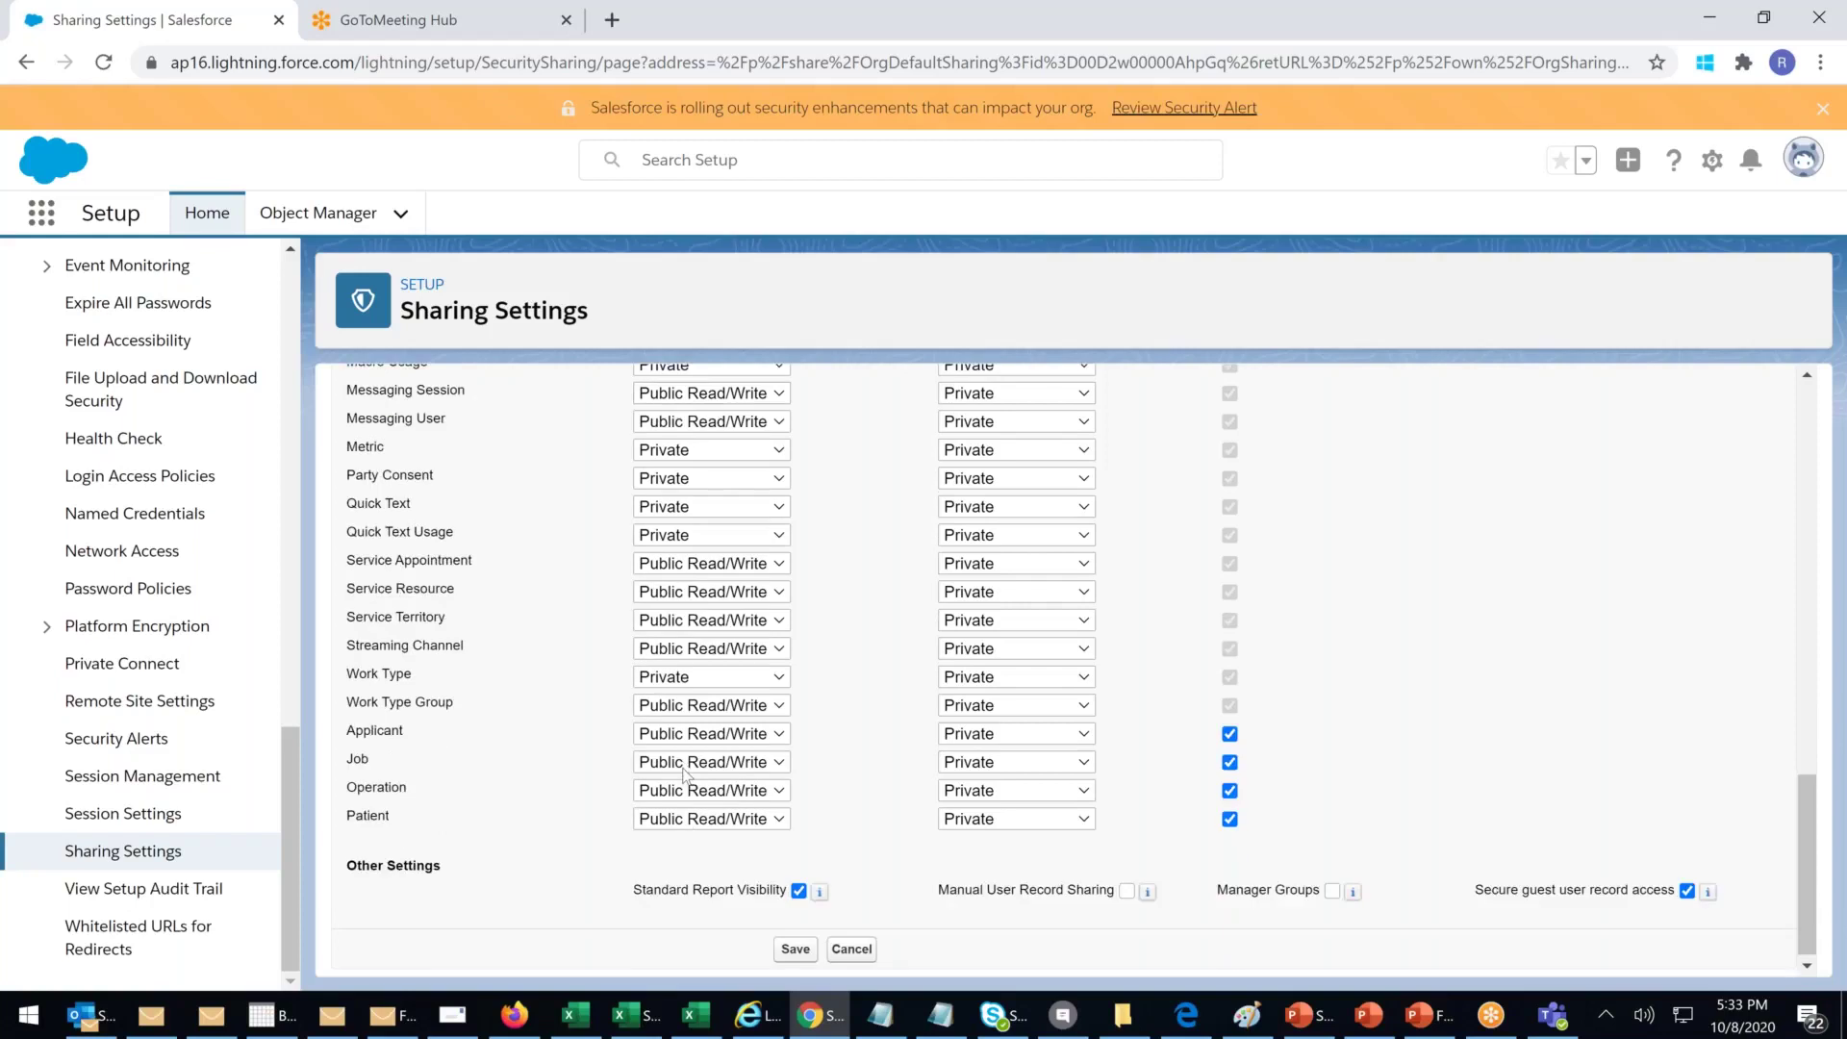
scroll(684, 775, up, 10)
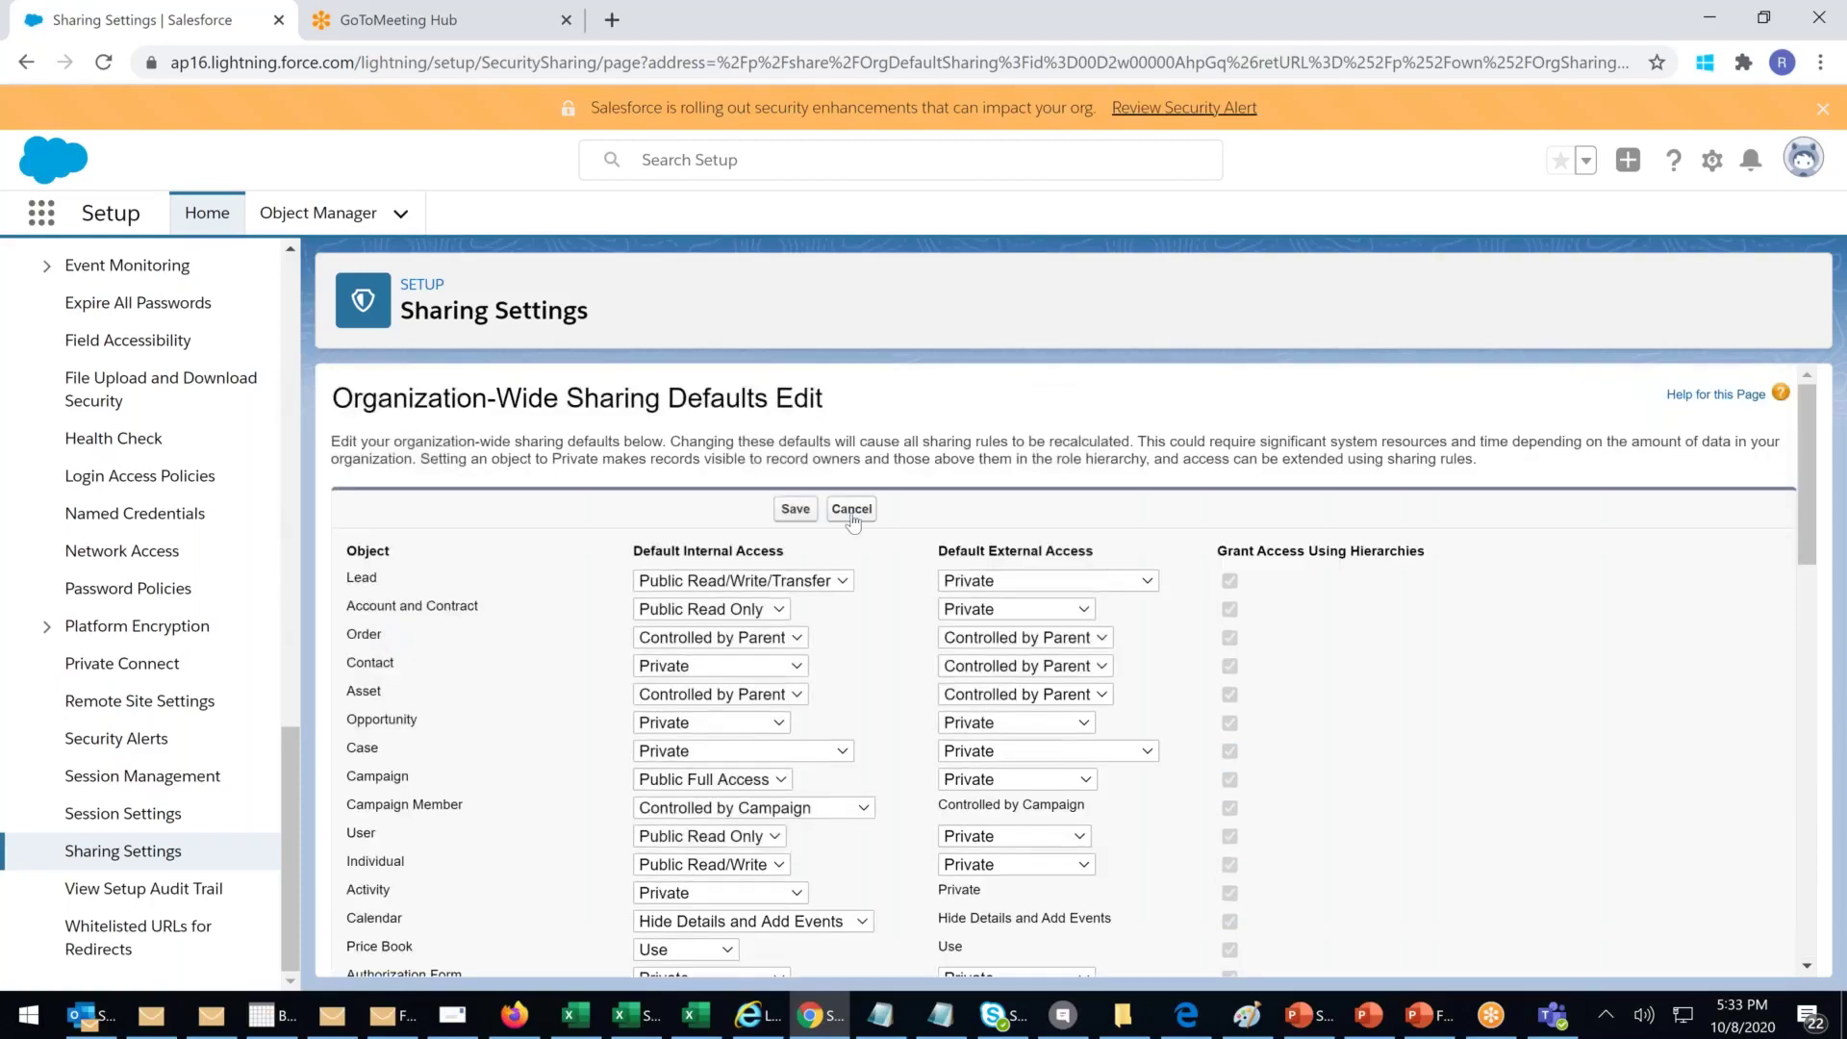
click(853, 509)
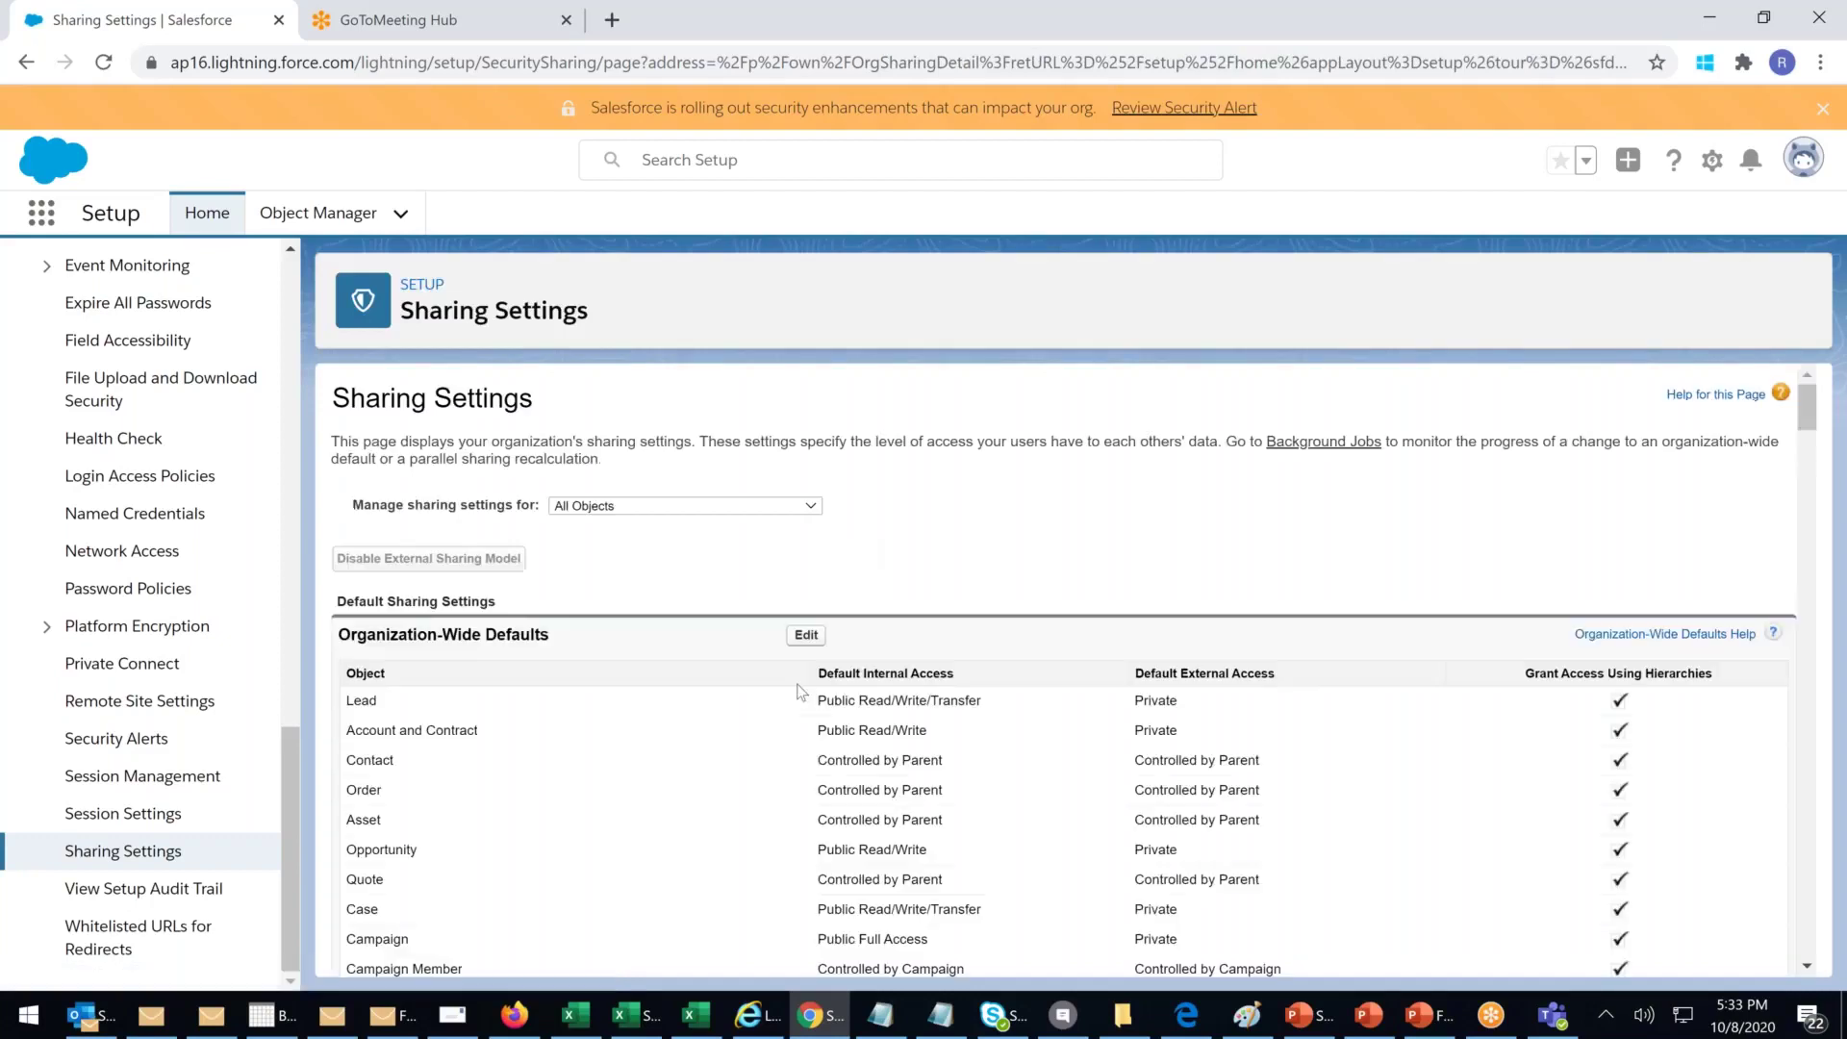
scroll(798, 693, down, 1)
Step: Set both Flow Interview and Flow Interview Log default internal access to Public Read/Write
click(804, 511)
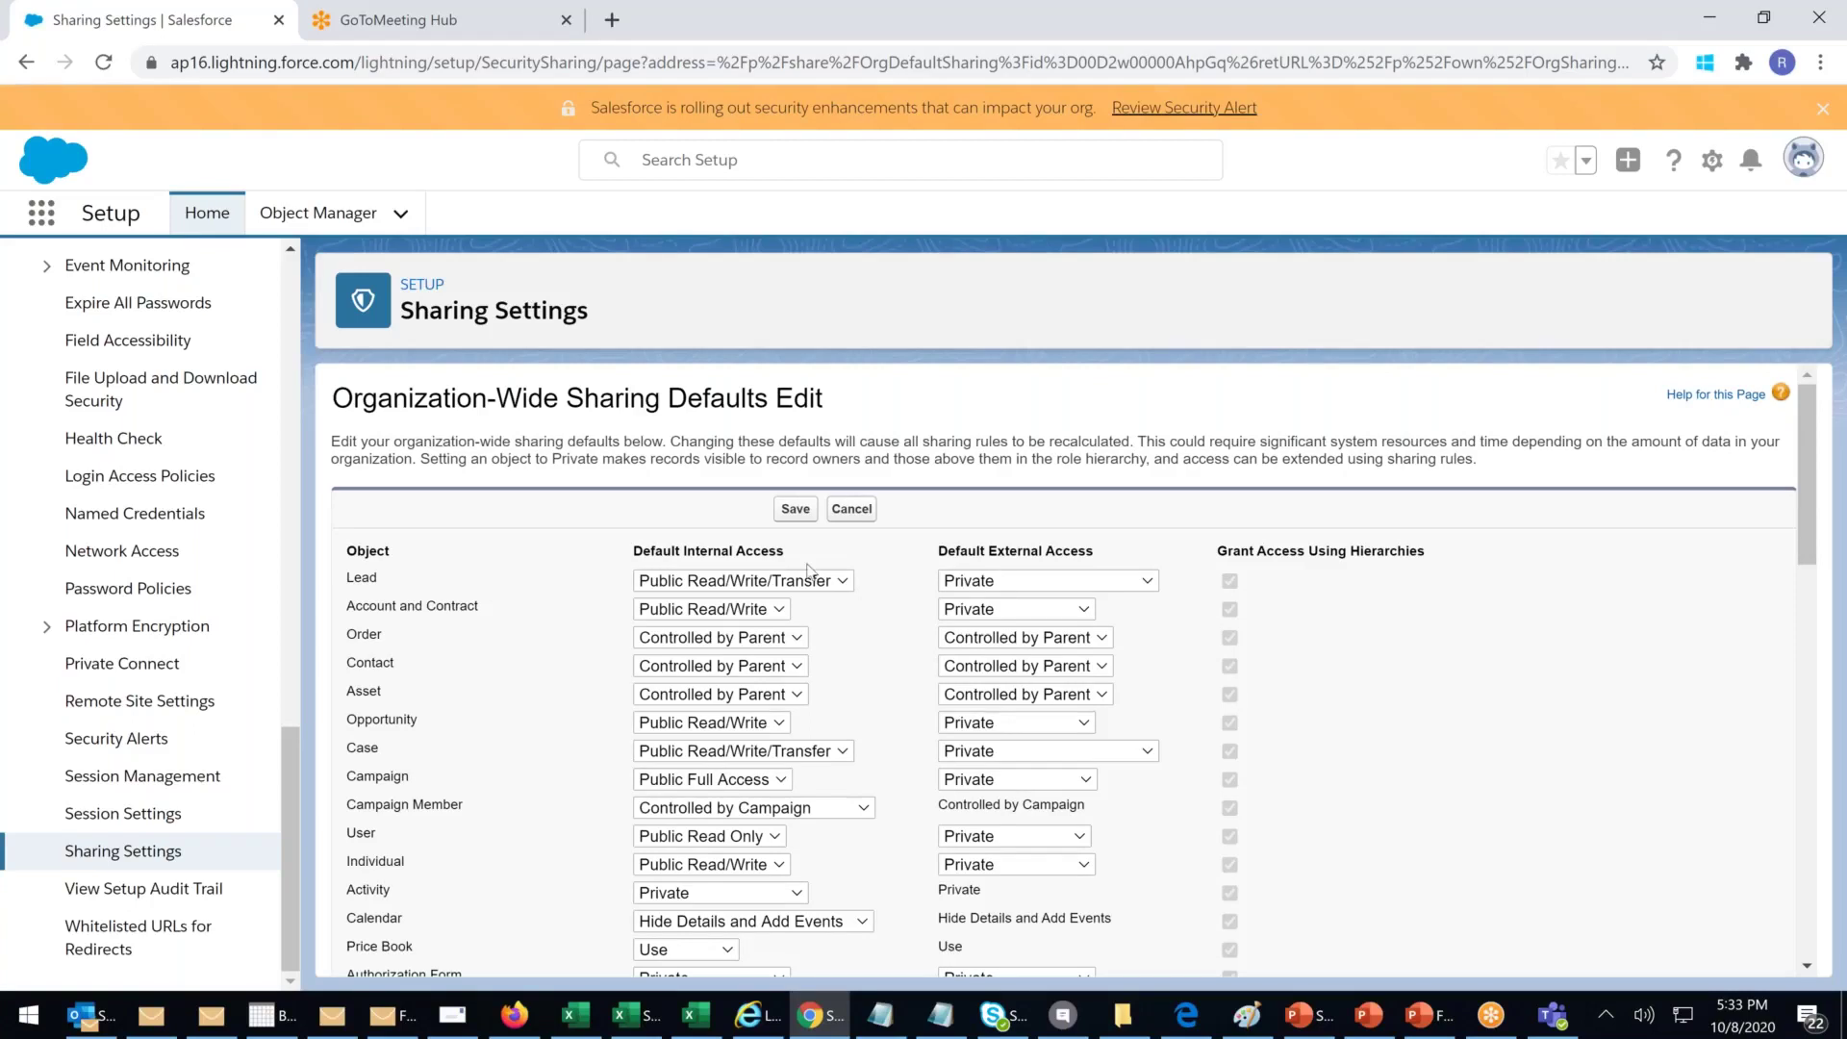
scroll(891, 589, down, 6)
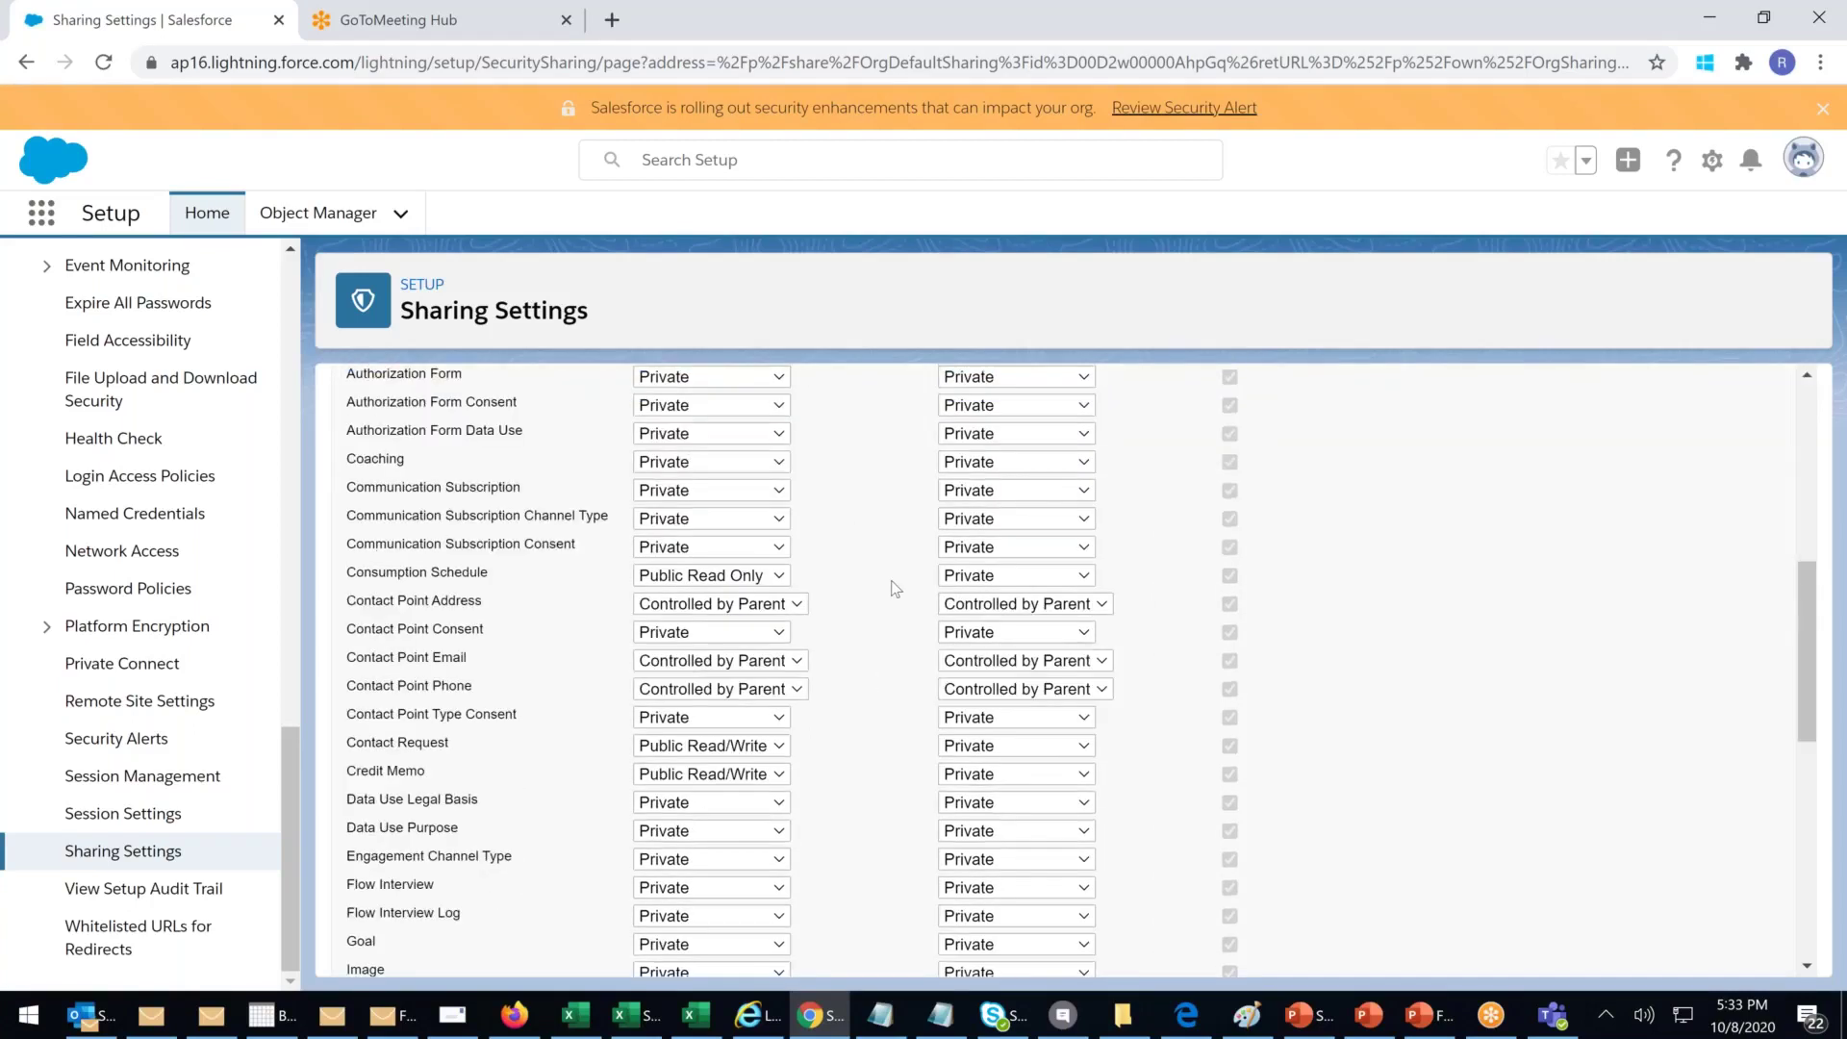
scroll(895, 589, down, 2)
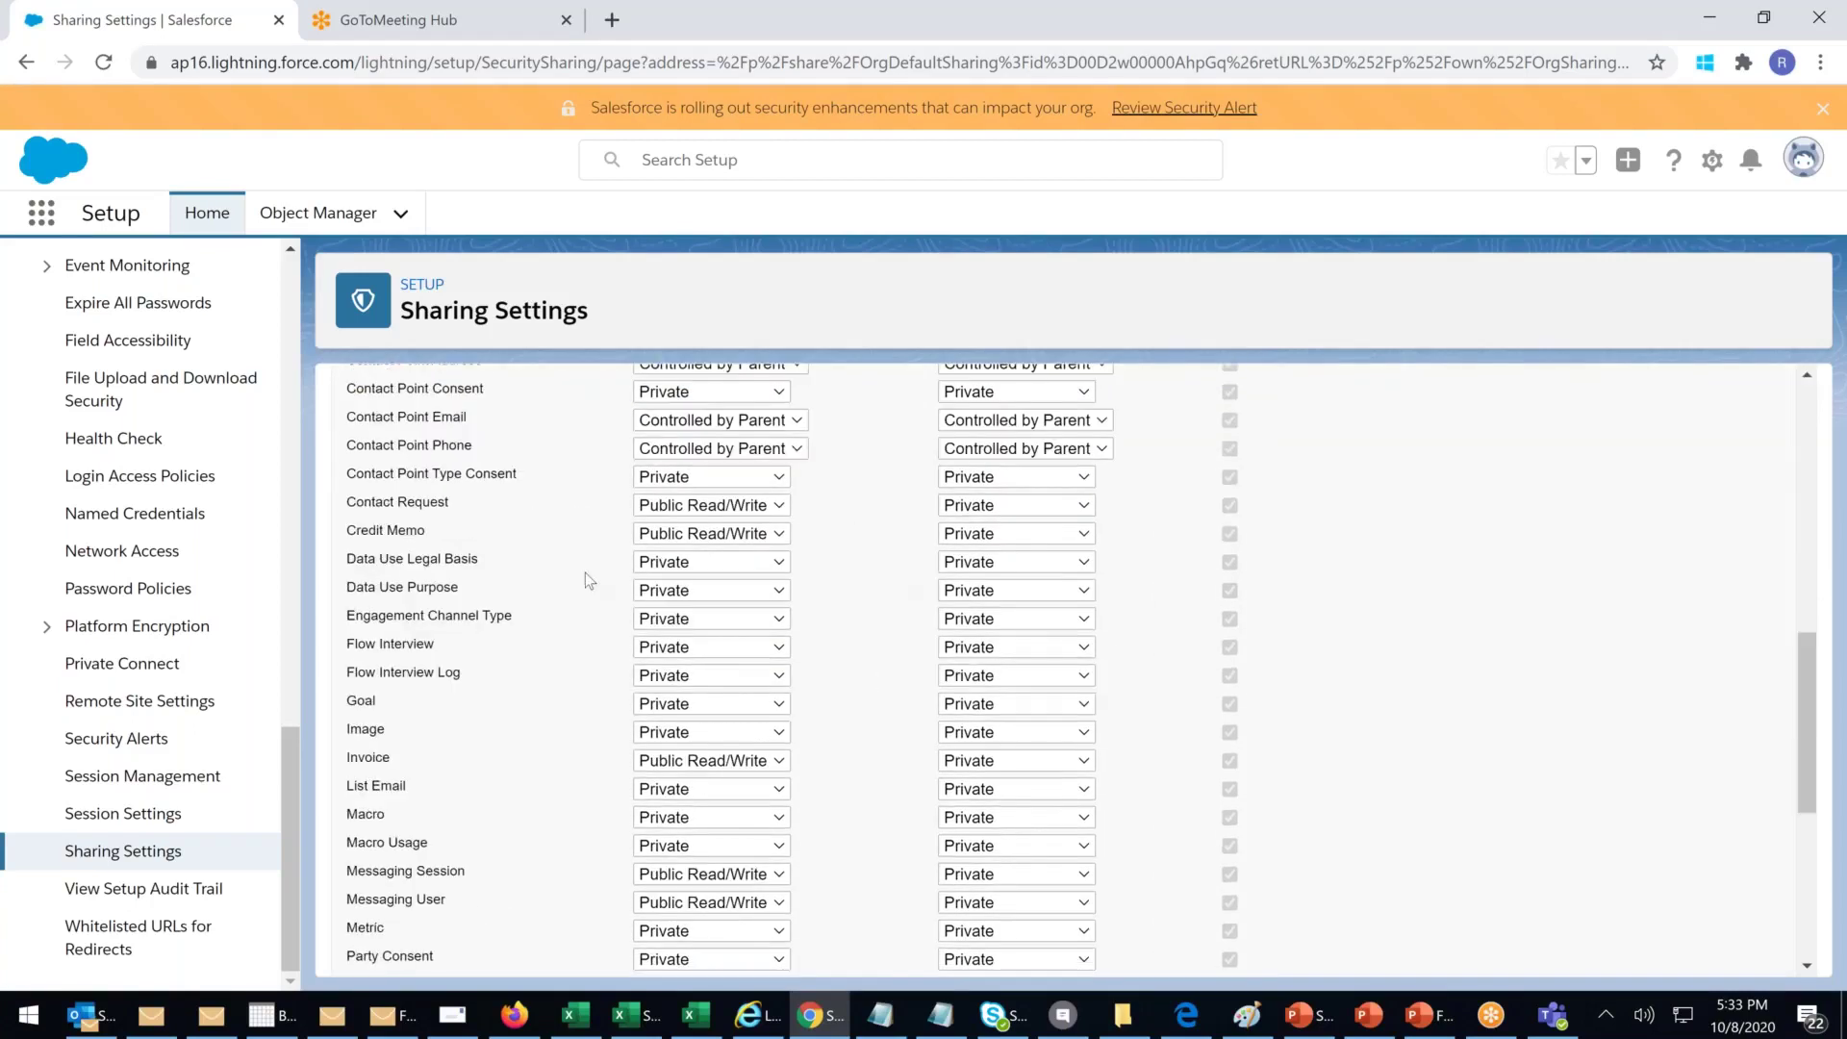
click(693, 652)
click(694, 751)
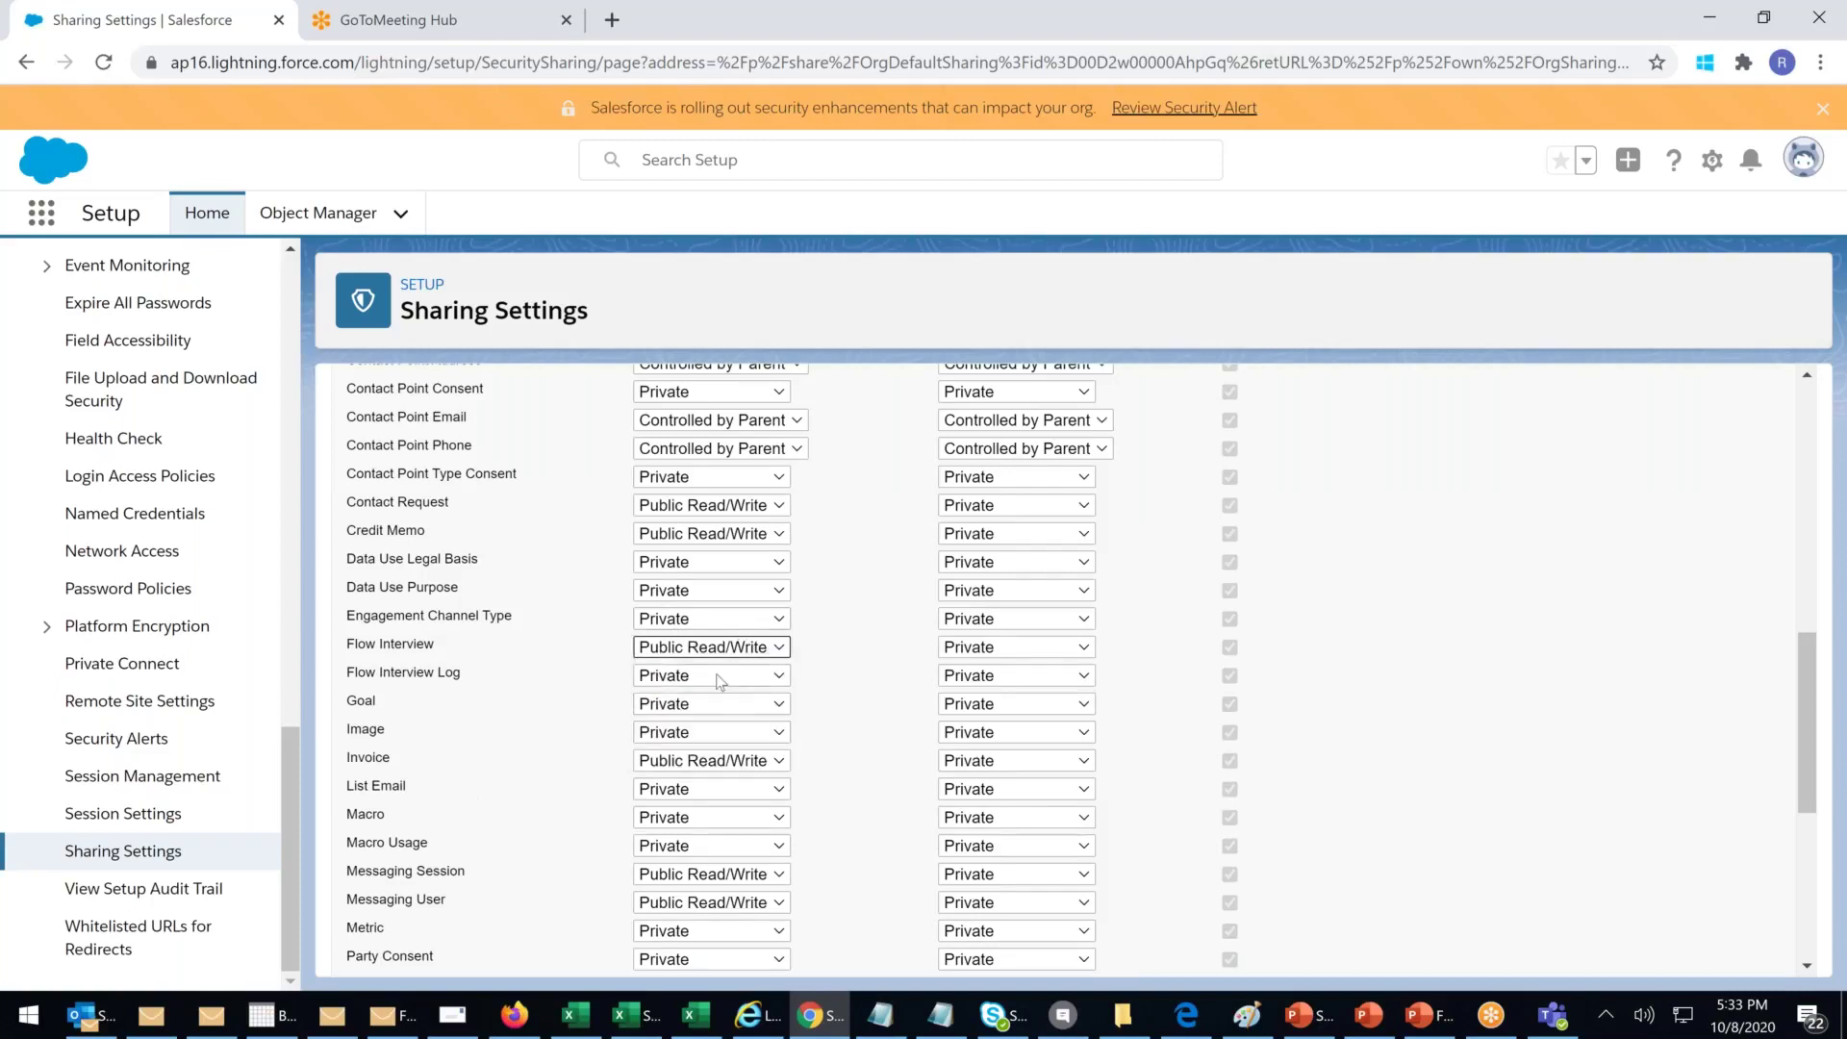
click(716, 680)
click(681, 783)
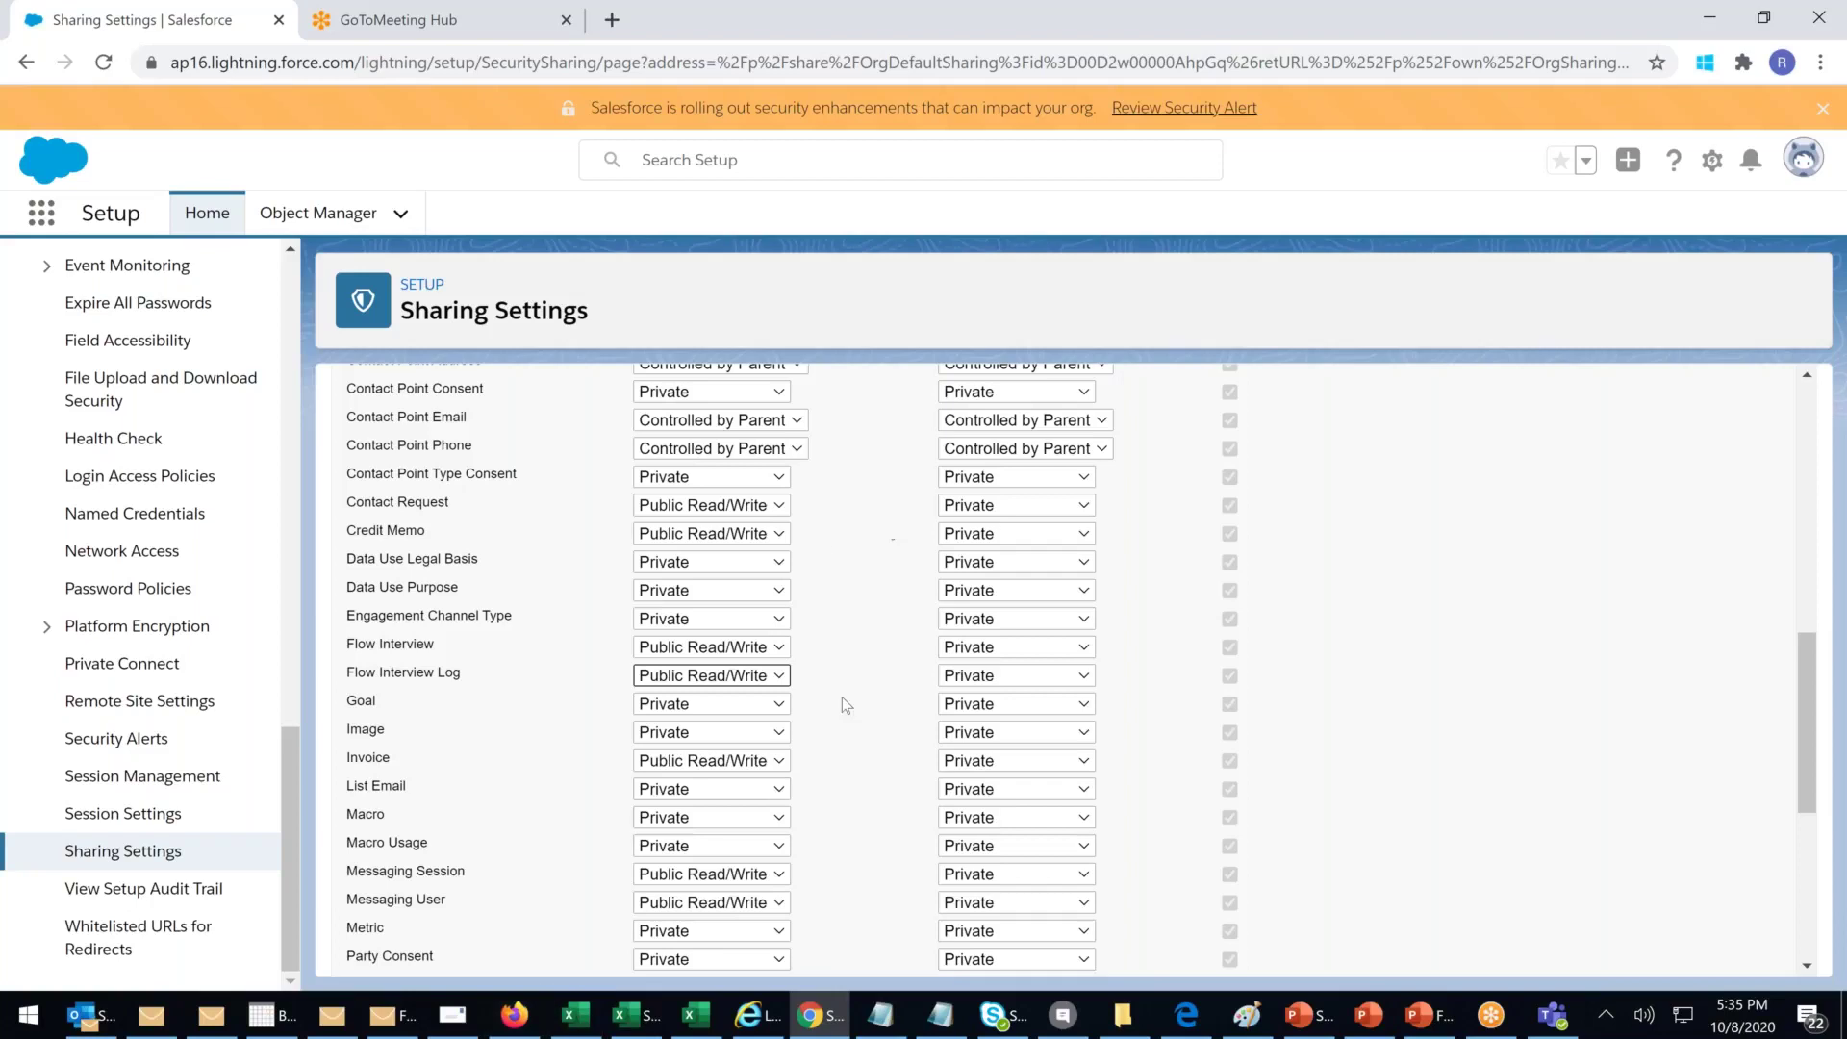
scroll(841, 696, up, 15)
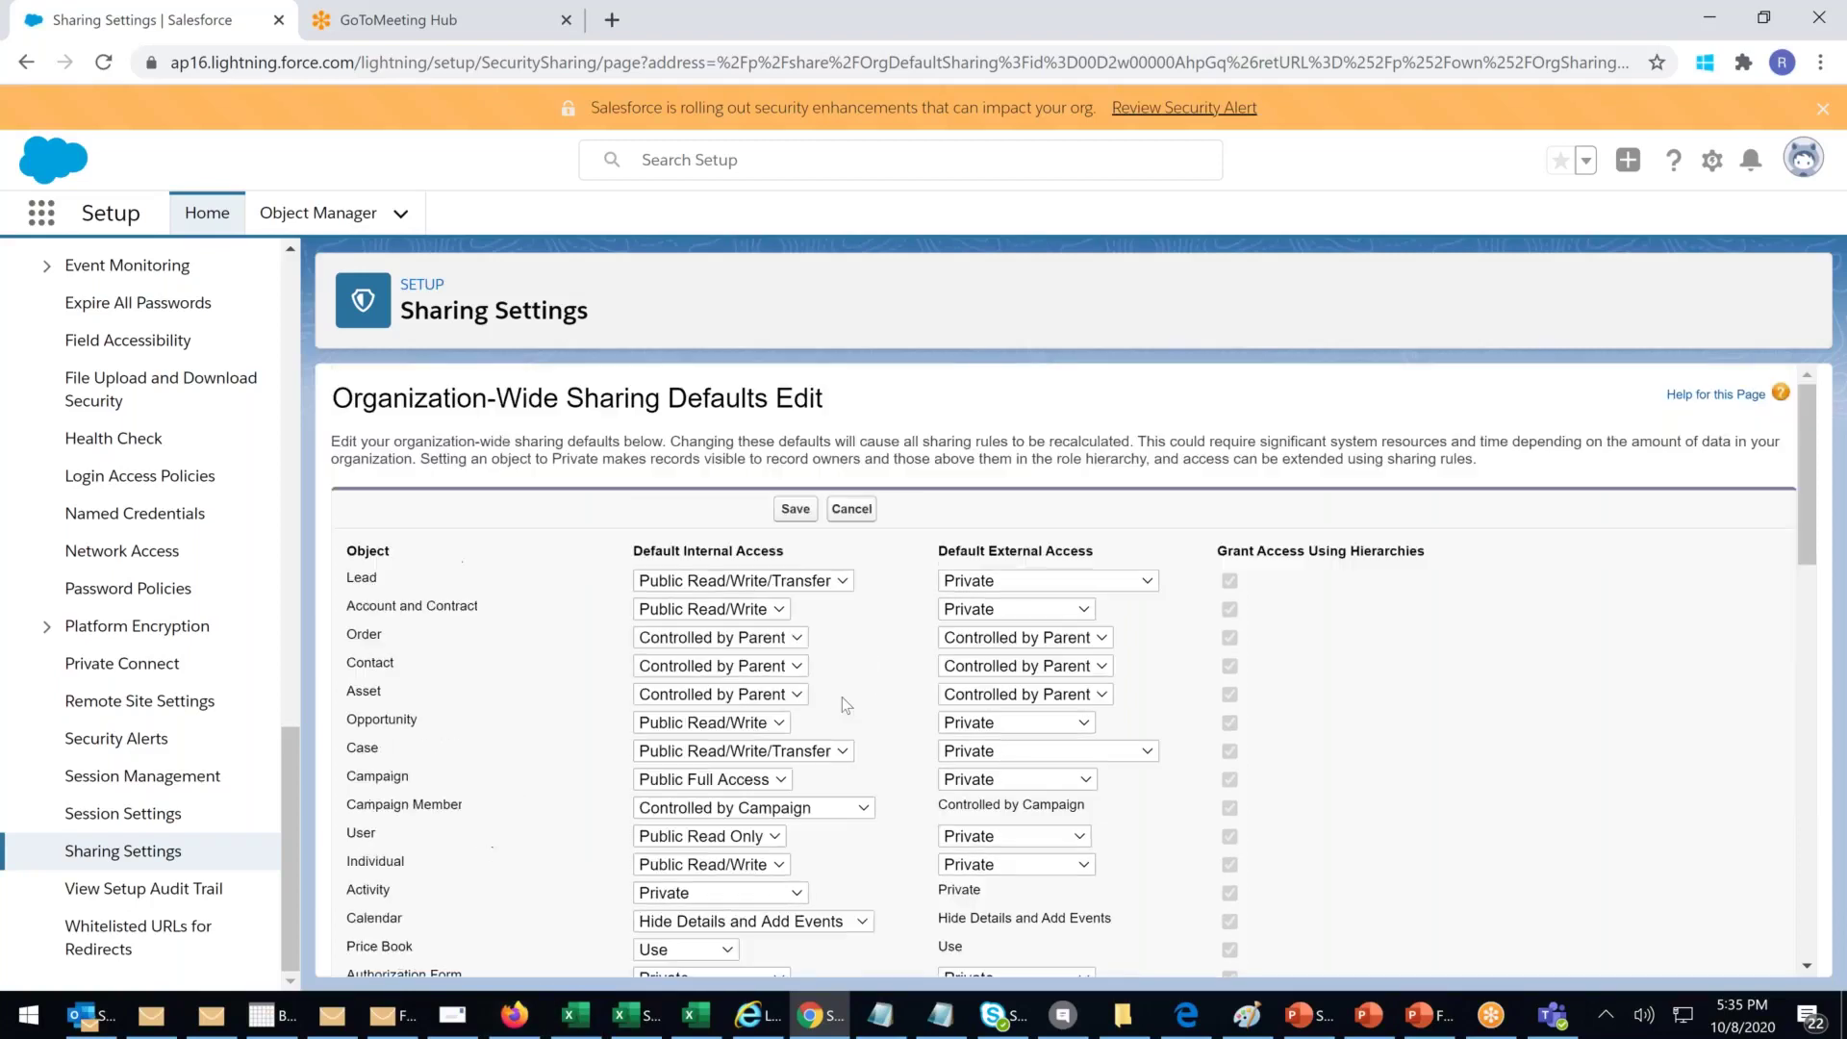
Step: Open the Lead default access choices, then open the incoming Skype for Business chat
click(814, 585)
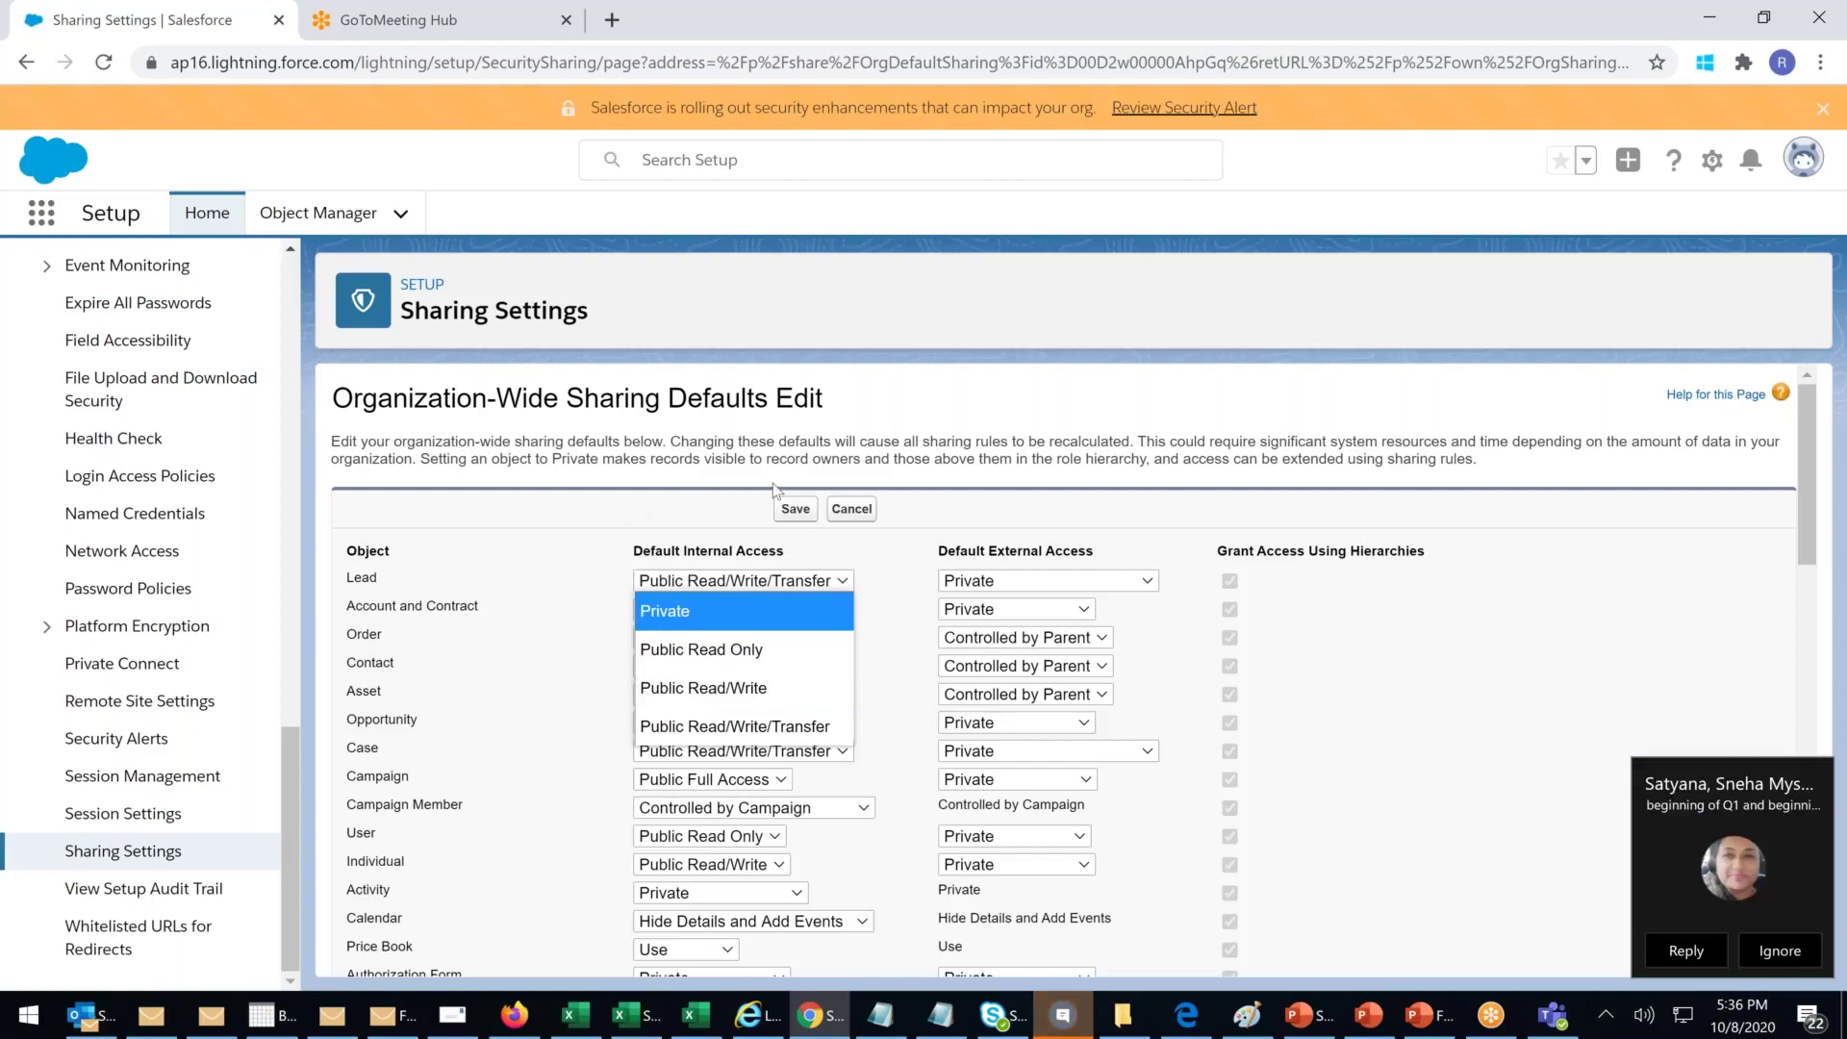
click(1673, 811)
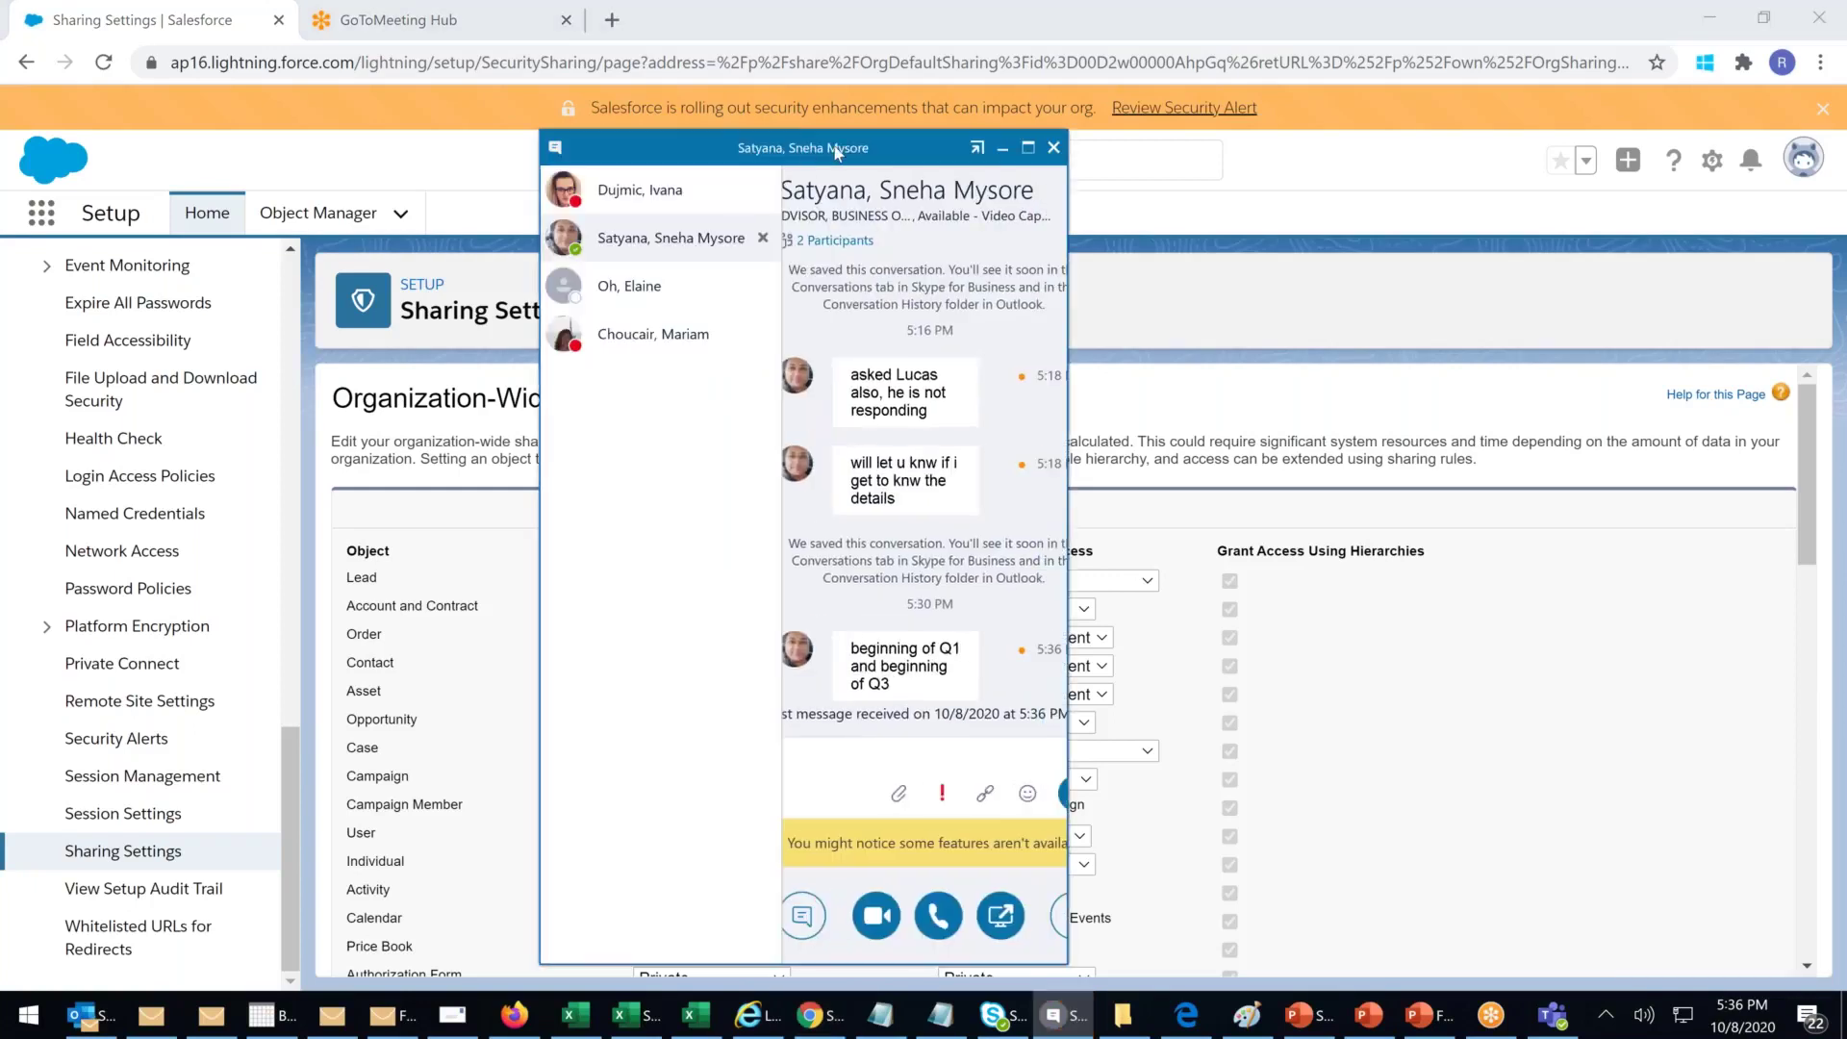
Step: Move the Skype chat window off the right edge of the screen
drag(837, 151, 1846, 134)
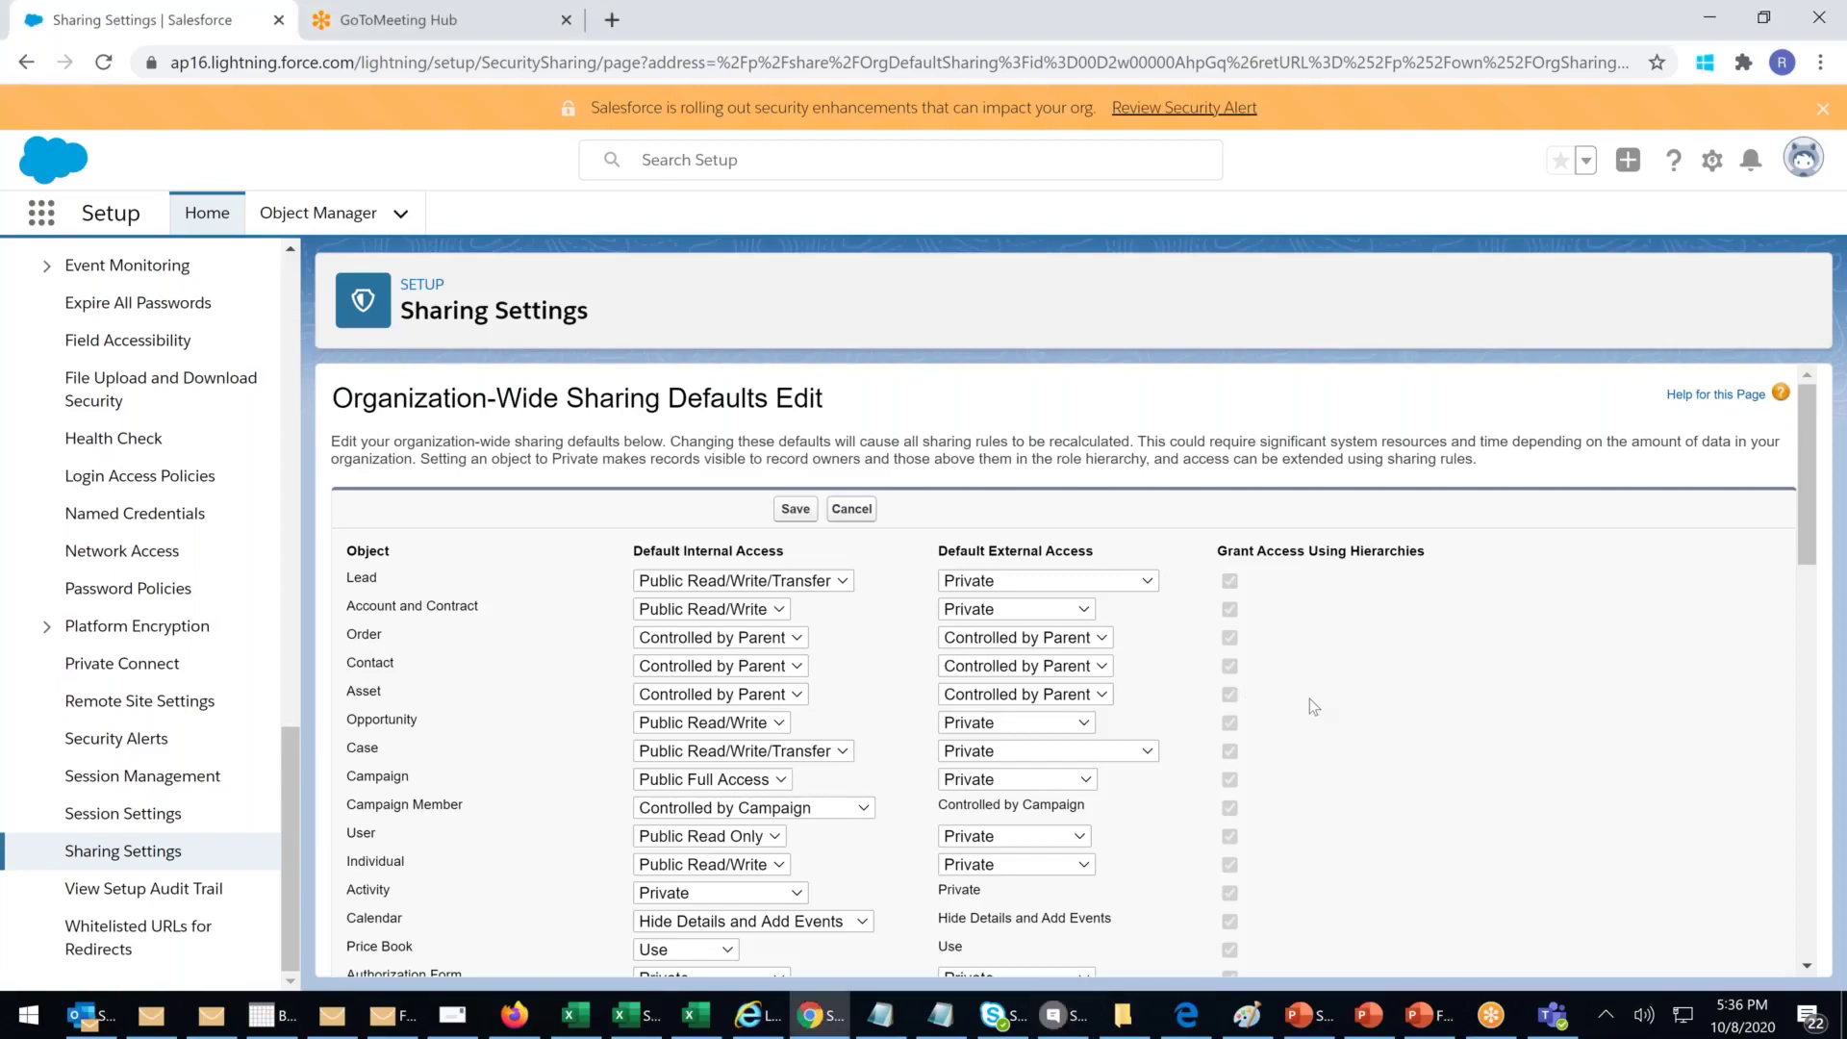
Step: Review the sharing defaults table, then cancel the edit without saving changes
scroll(1308, 698, down, 4)
scroll(1308, 699, down, 3)
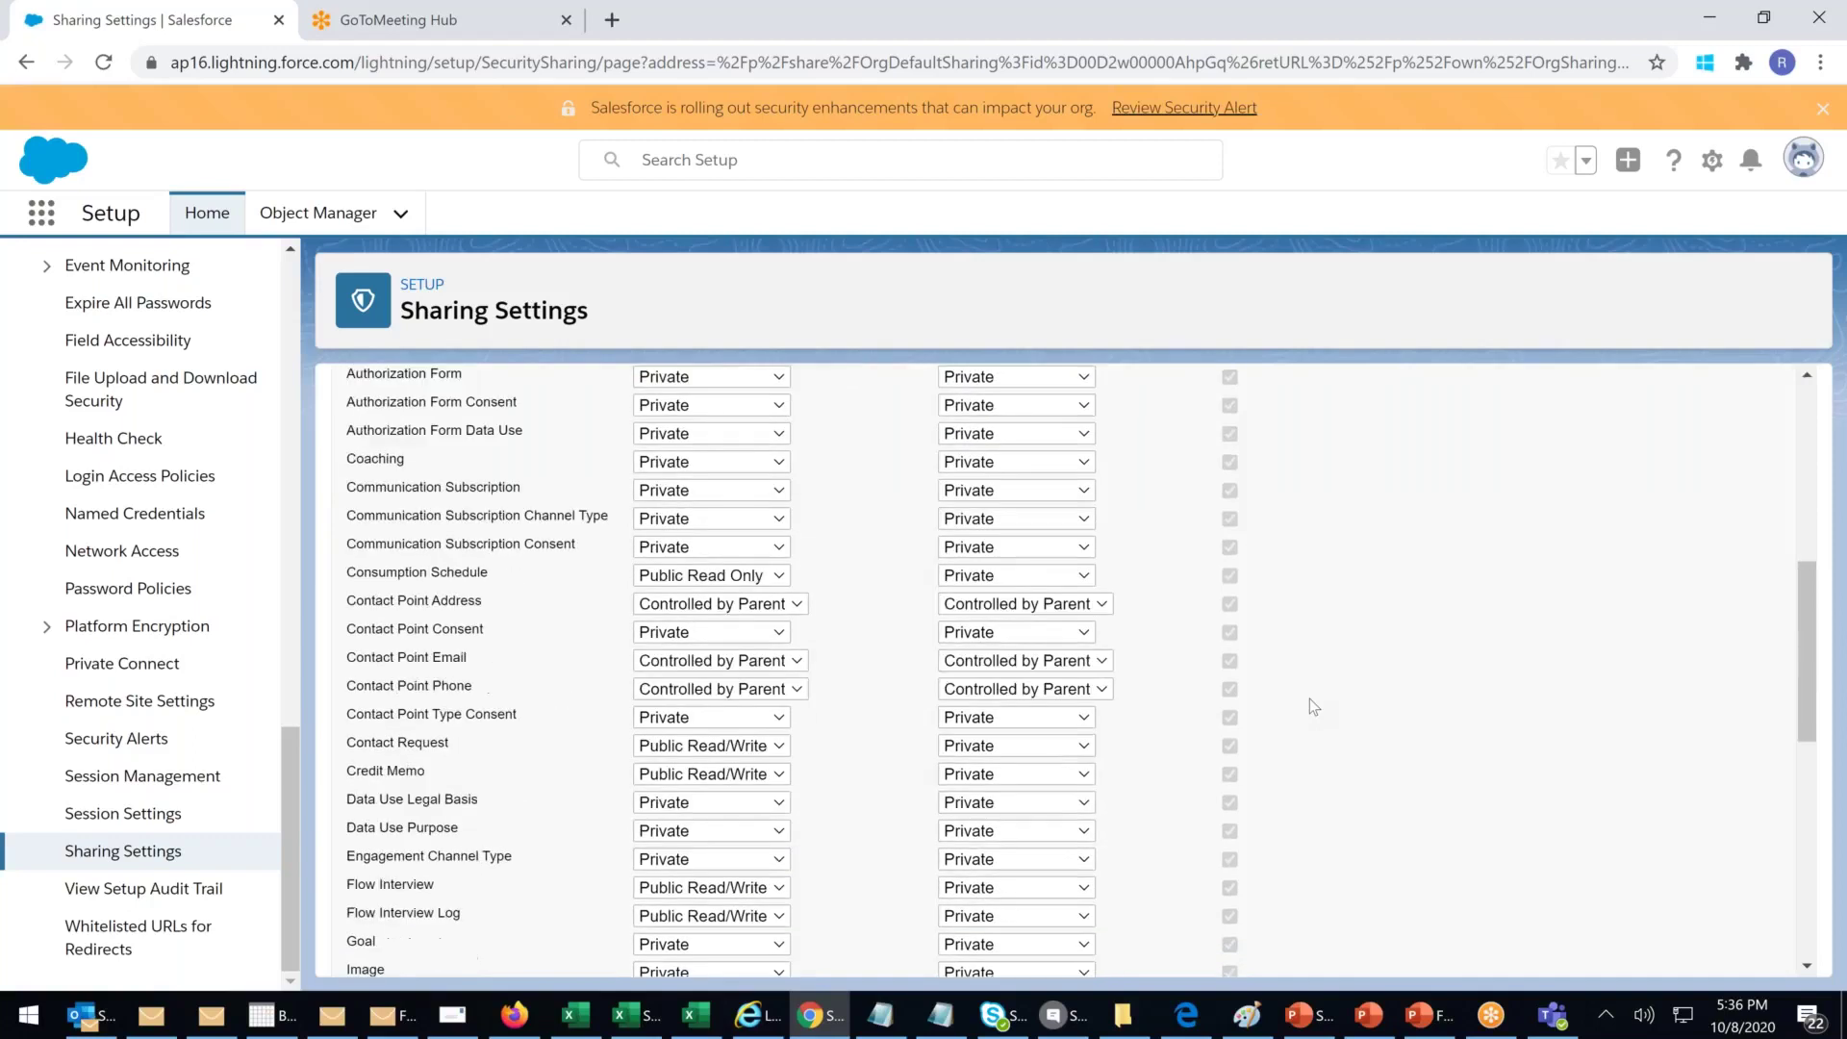
scroll(879, 689, down, 5)
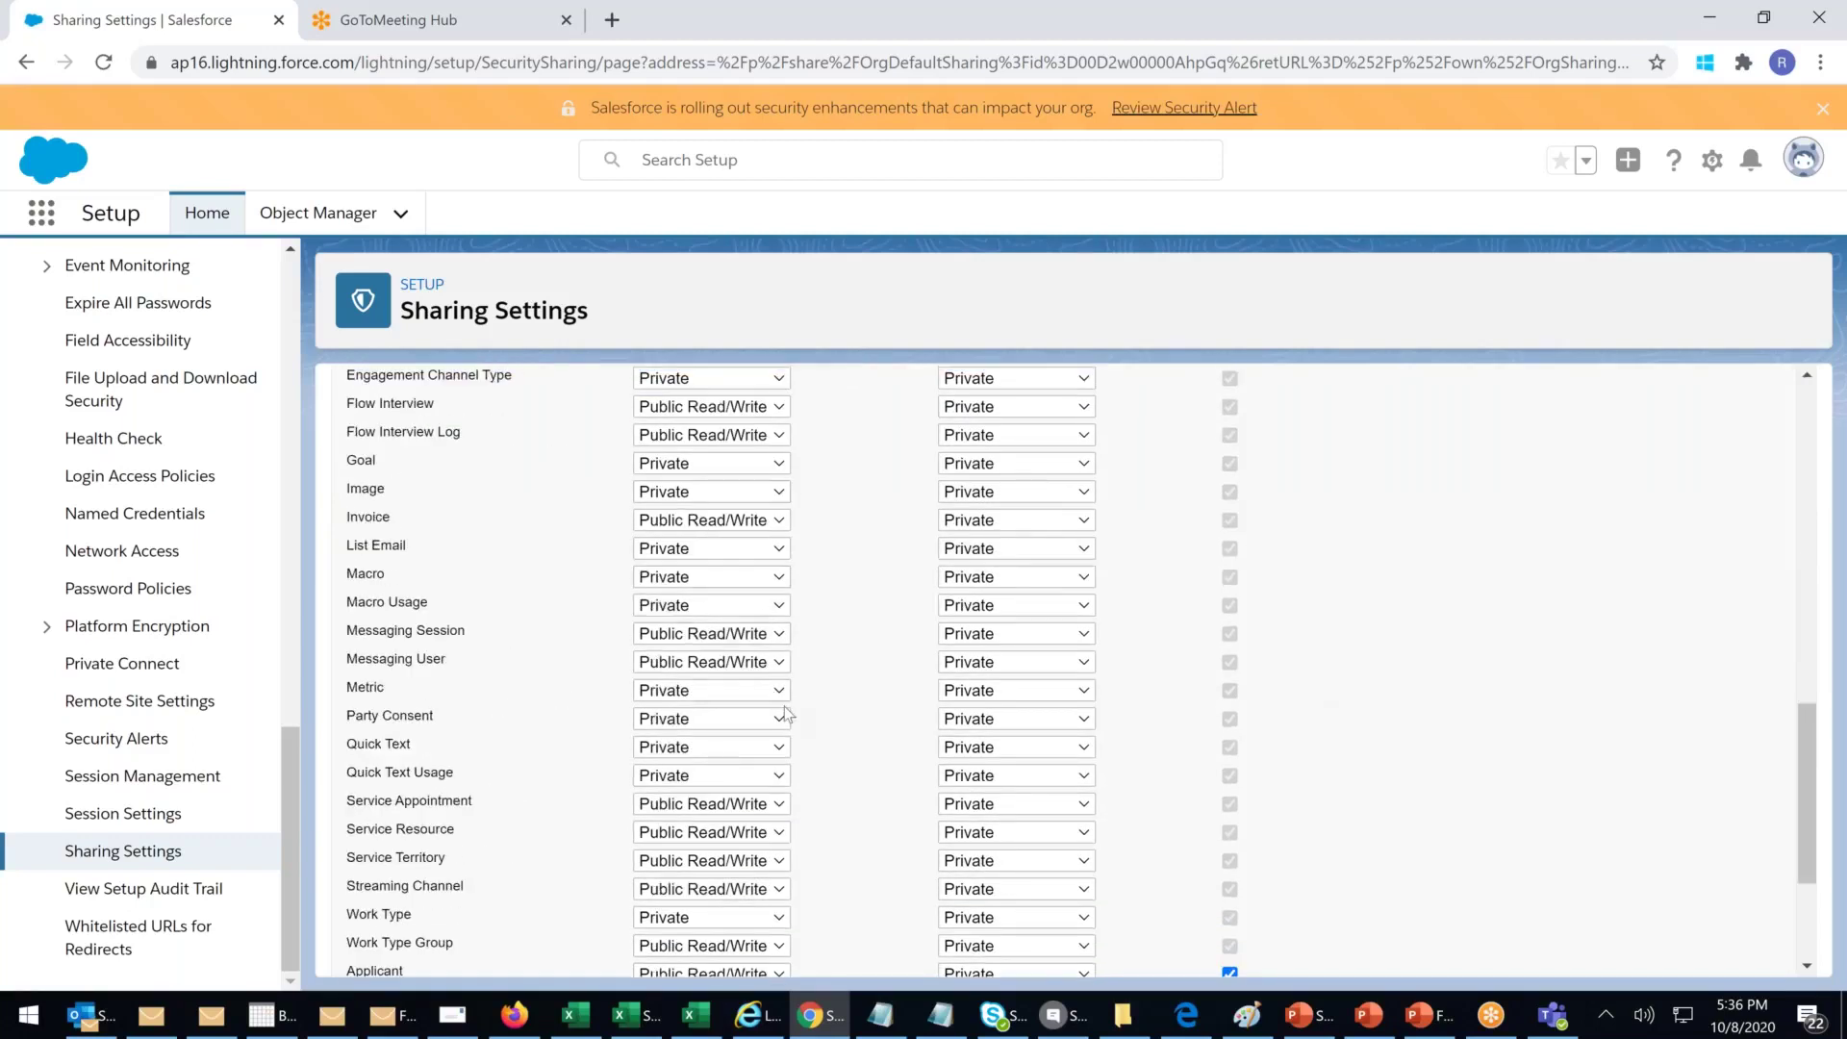
scroll(787, 713, up, 12)
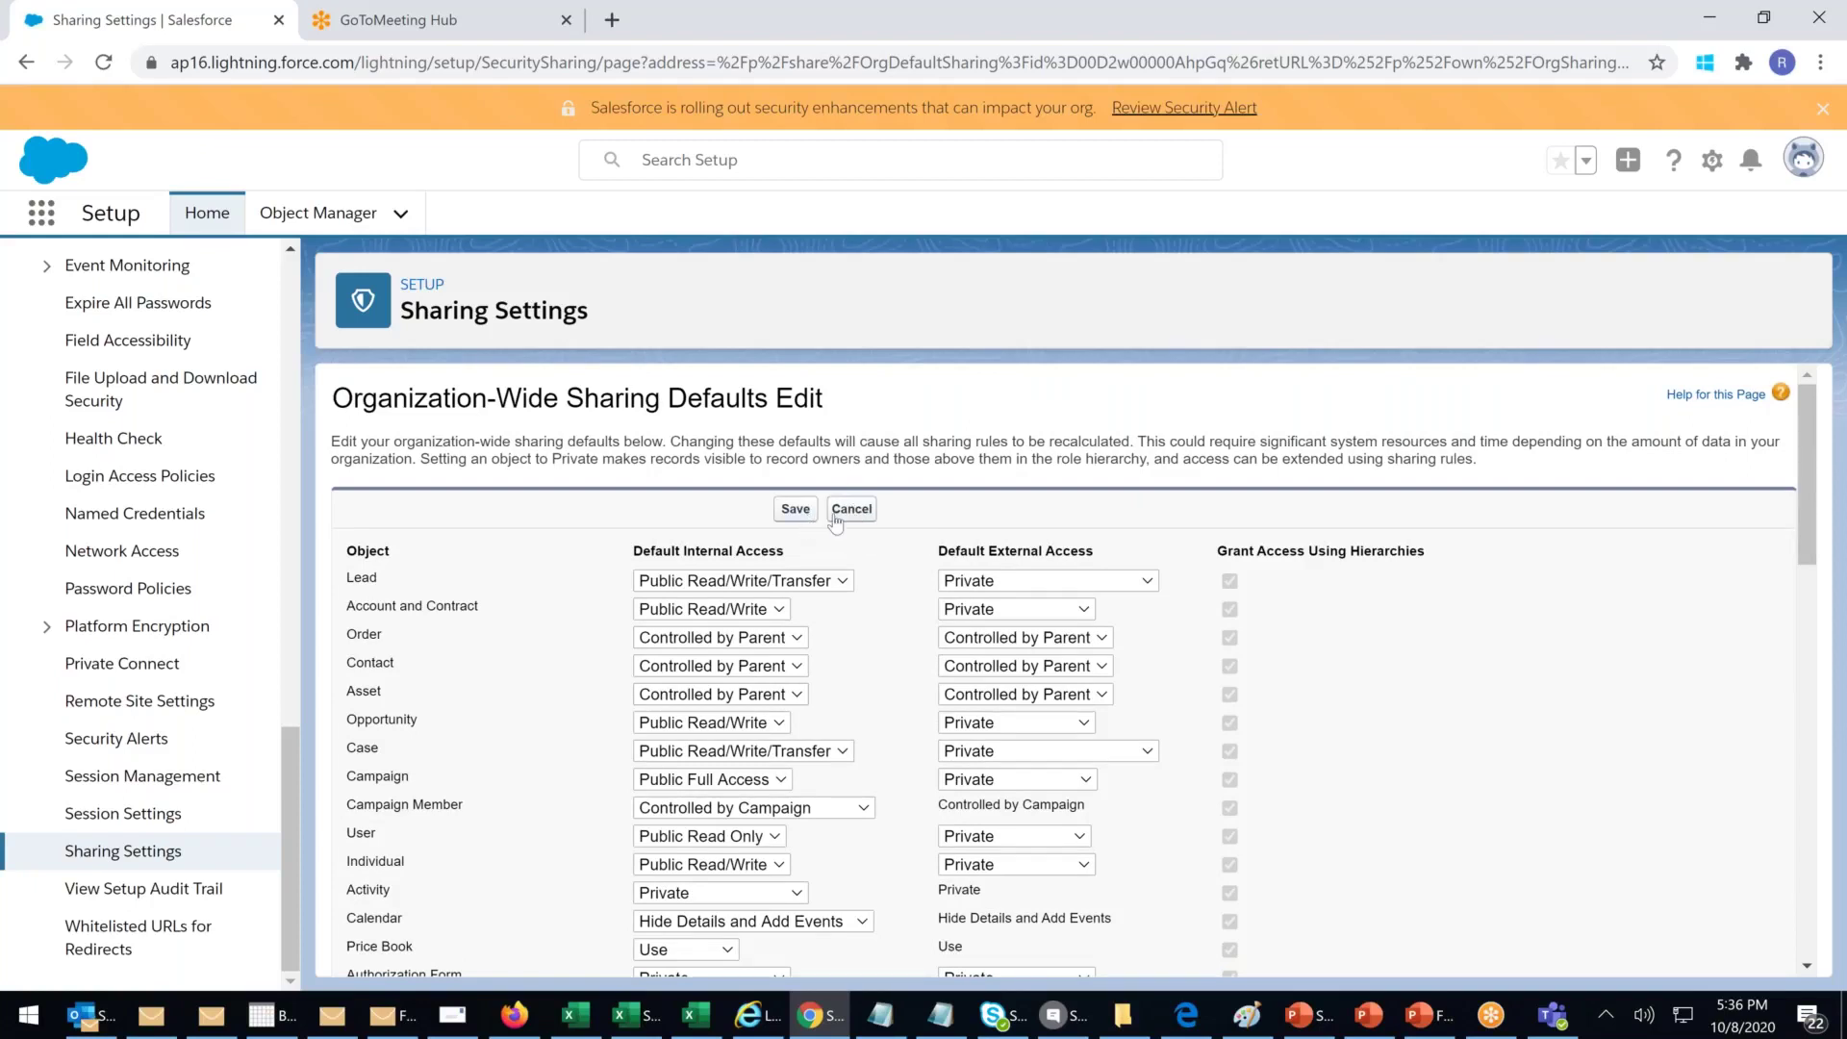
click(854, 513)
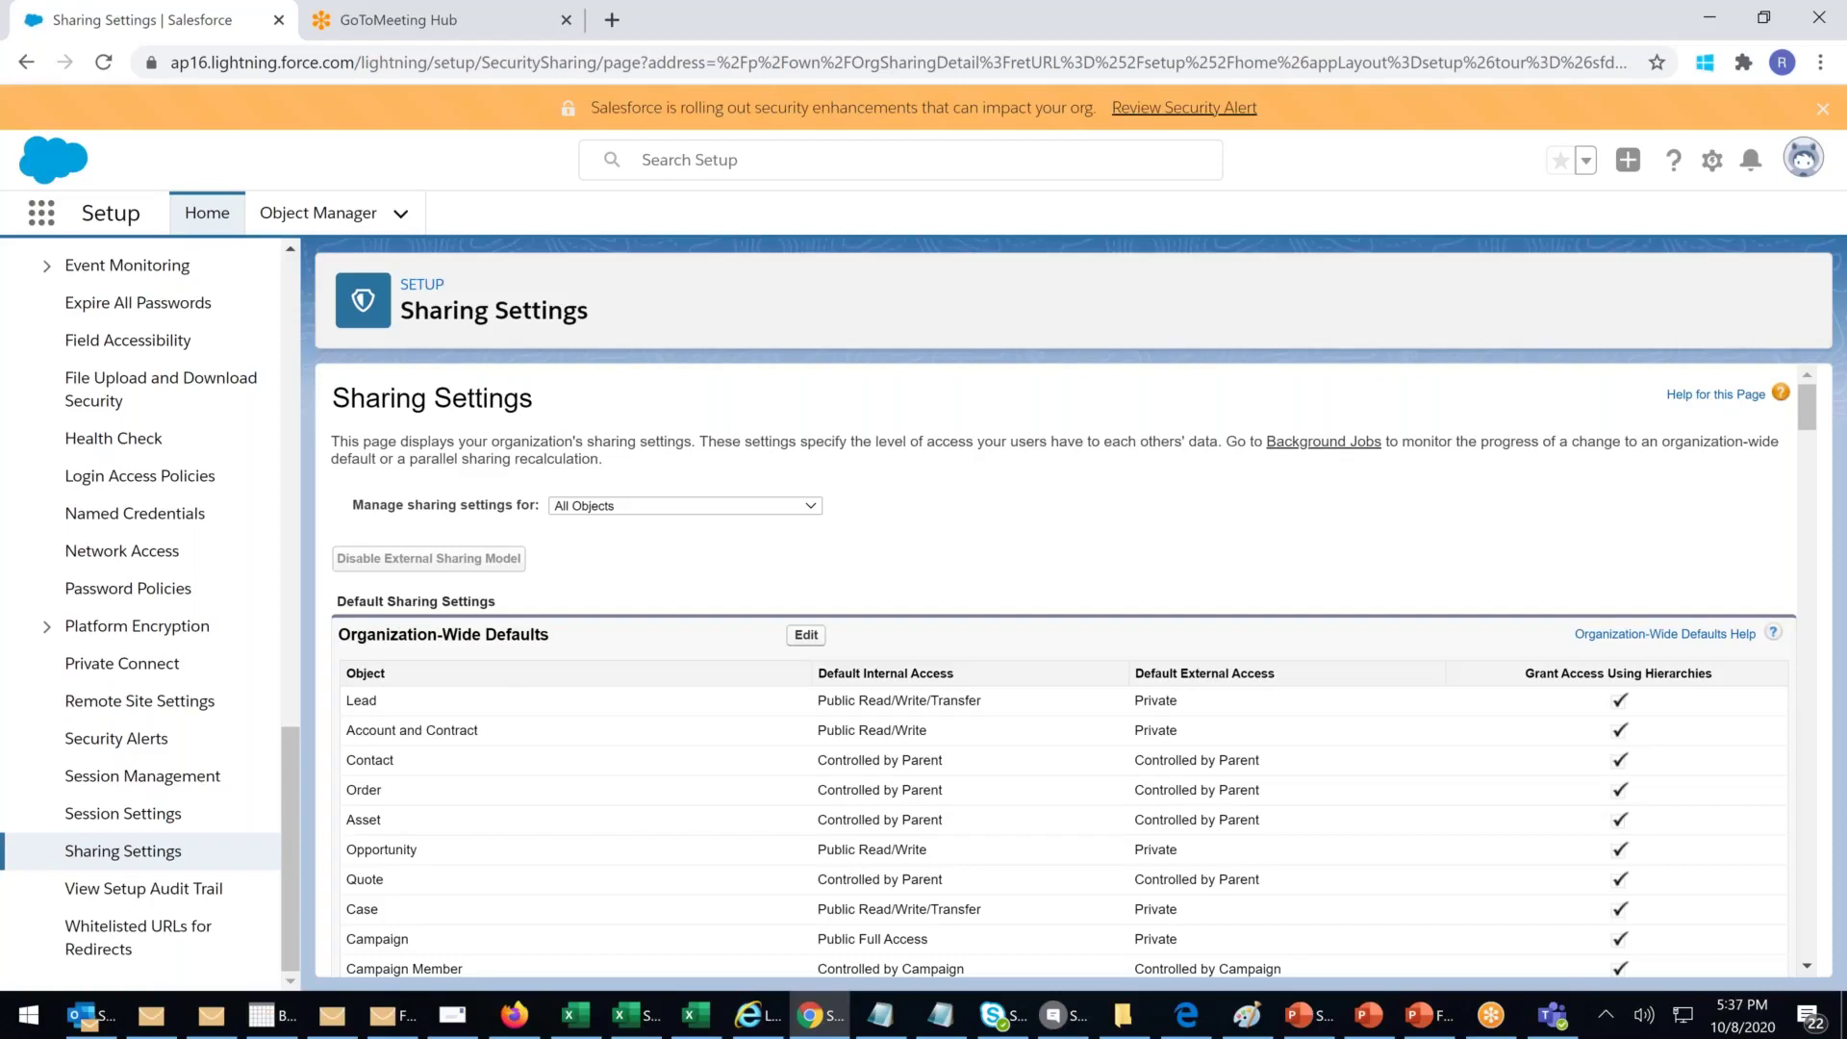
scroll(1058, 673, down, 3)
Step: Review the Lead, Account, Case and User sharing rule sections, then start a new Lead sharing rule
scroll(1058, 674, down, 15)
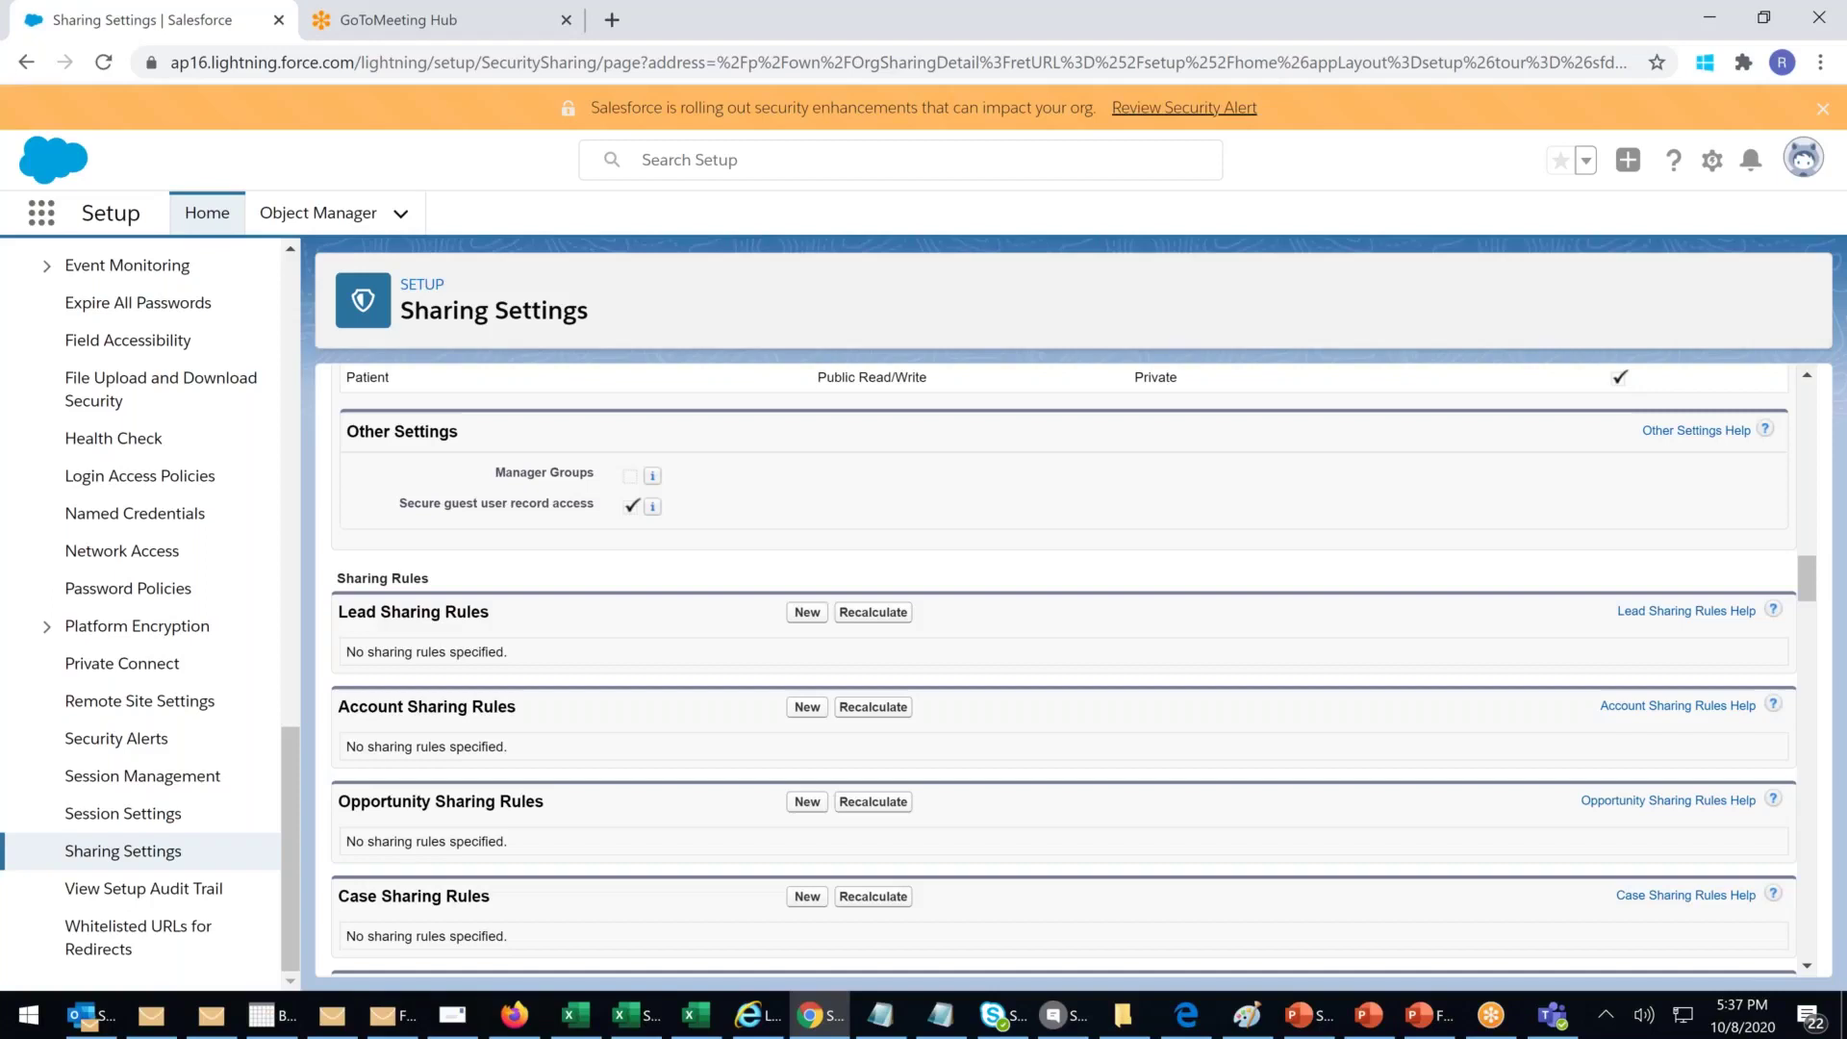
drag(390, 616, 489, 616)
drag(359, 707, 527, 703)
scroll(527, 703, down, 1)
drag(371, 682, 592, 681)
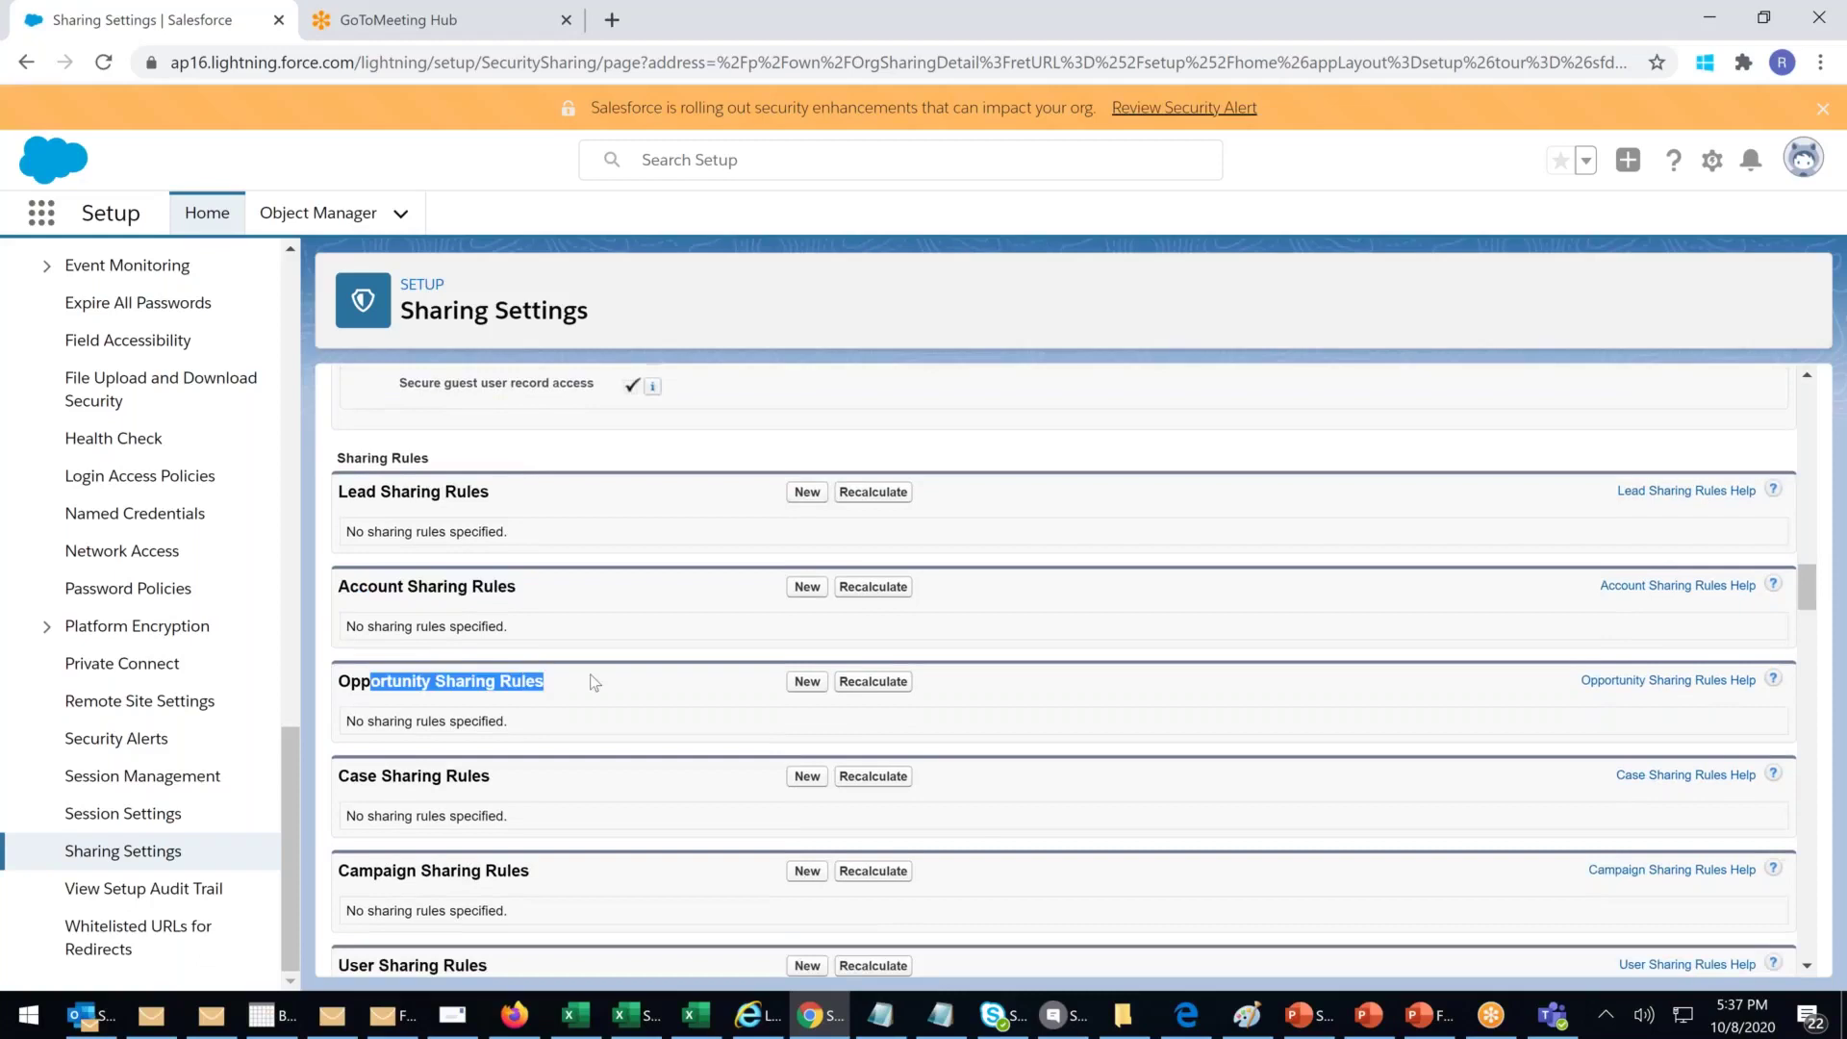
click(372, 770)
drag(369, 775, 564, 786)
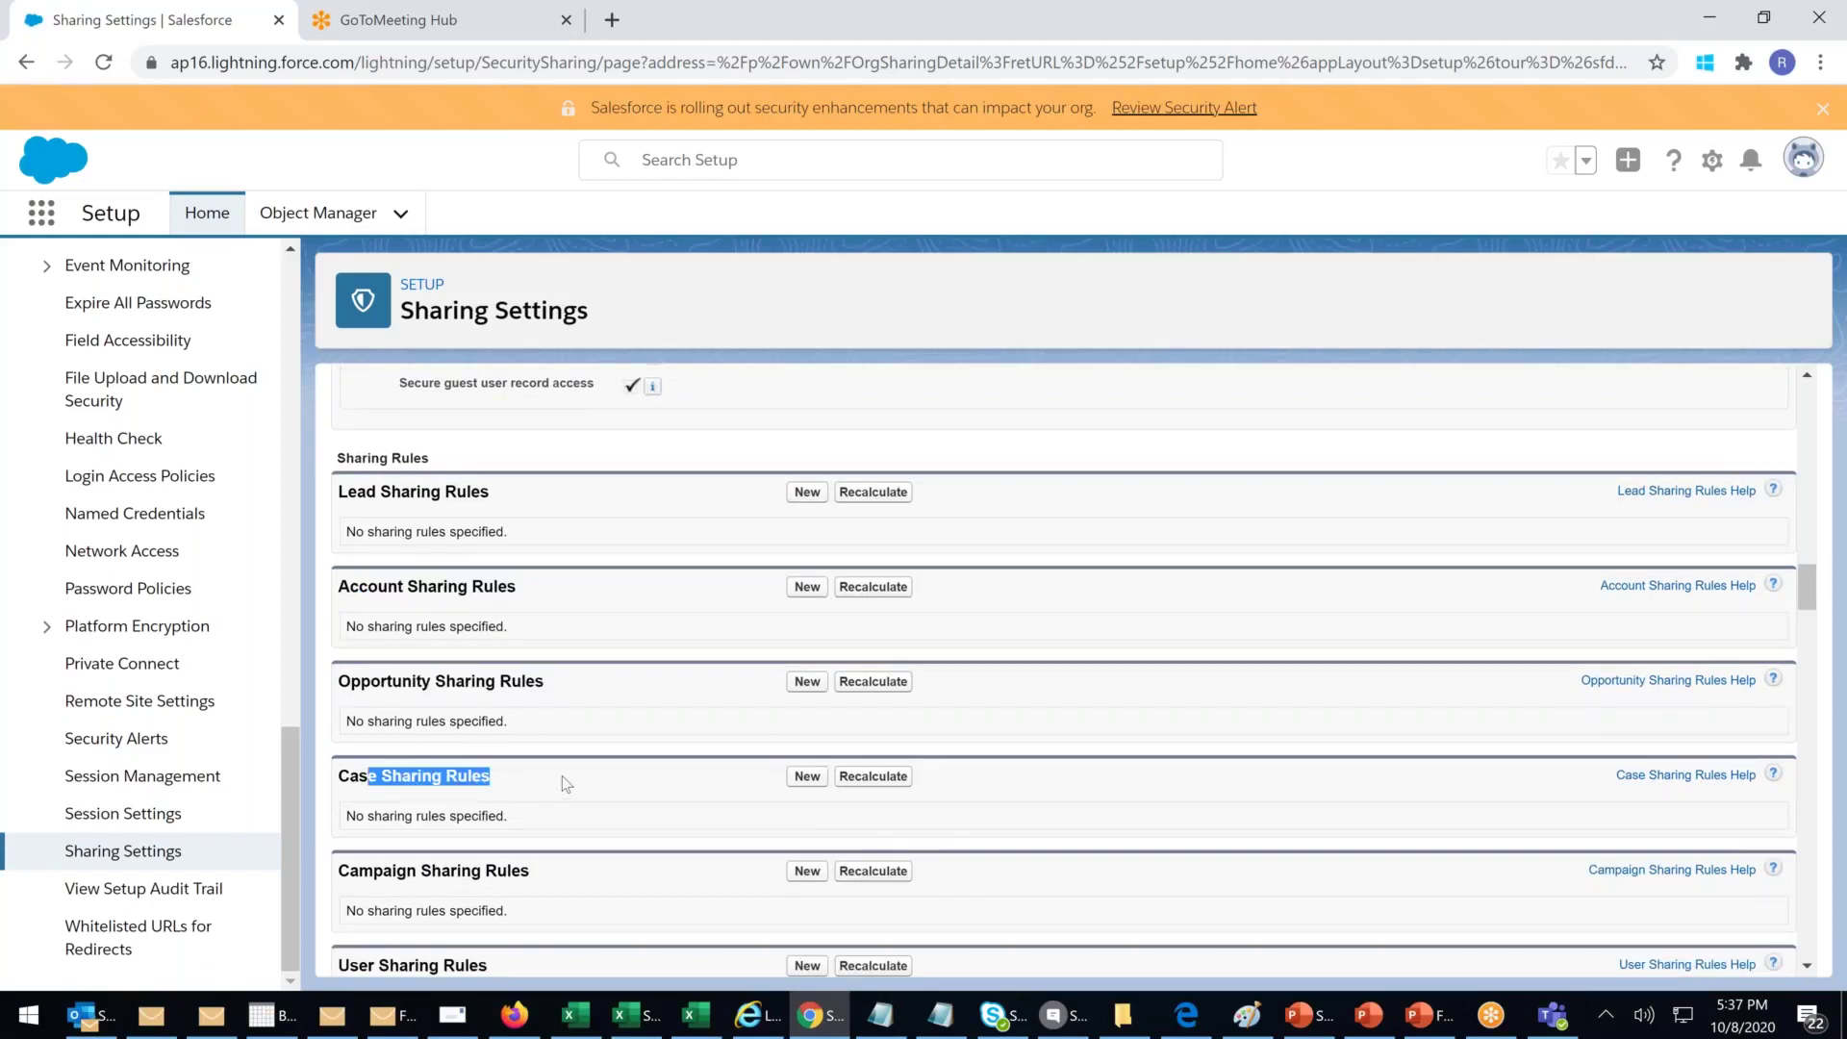
scroll(561, 776, down, 2)
drag(405, 633, 593, 643)
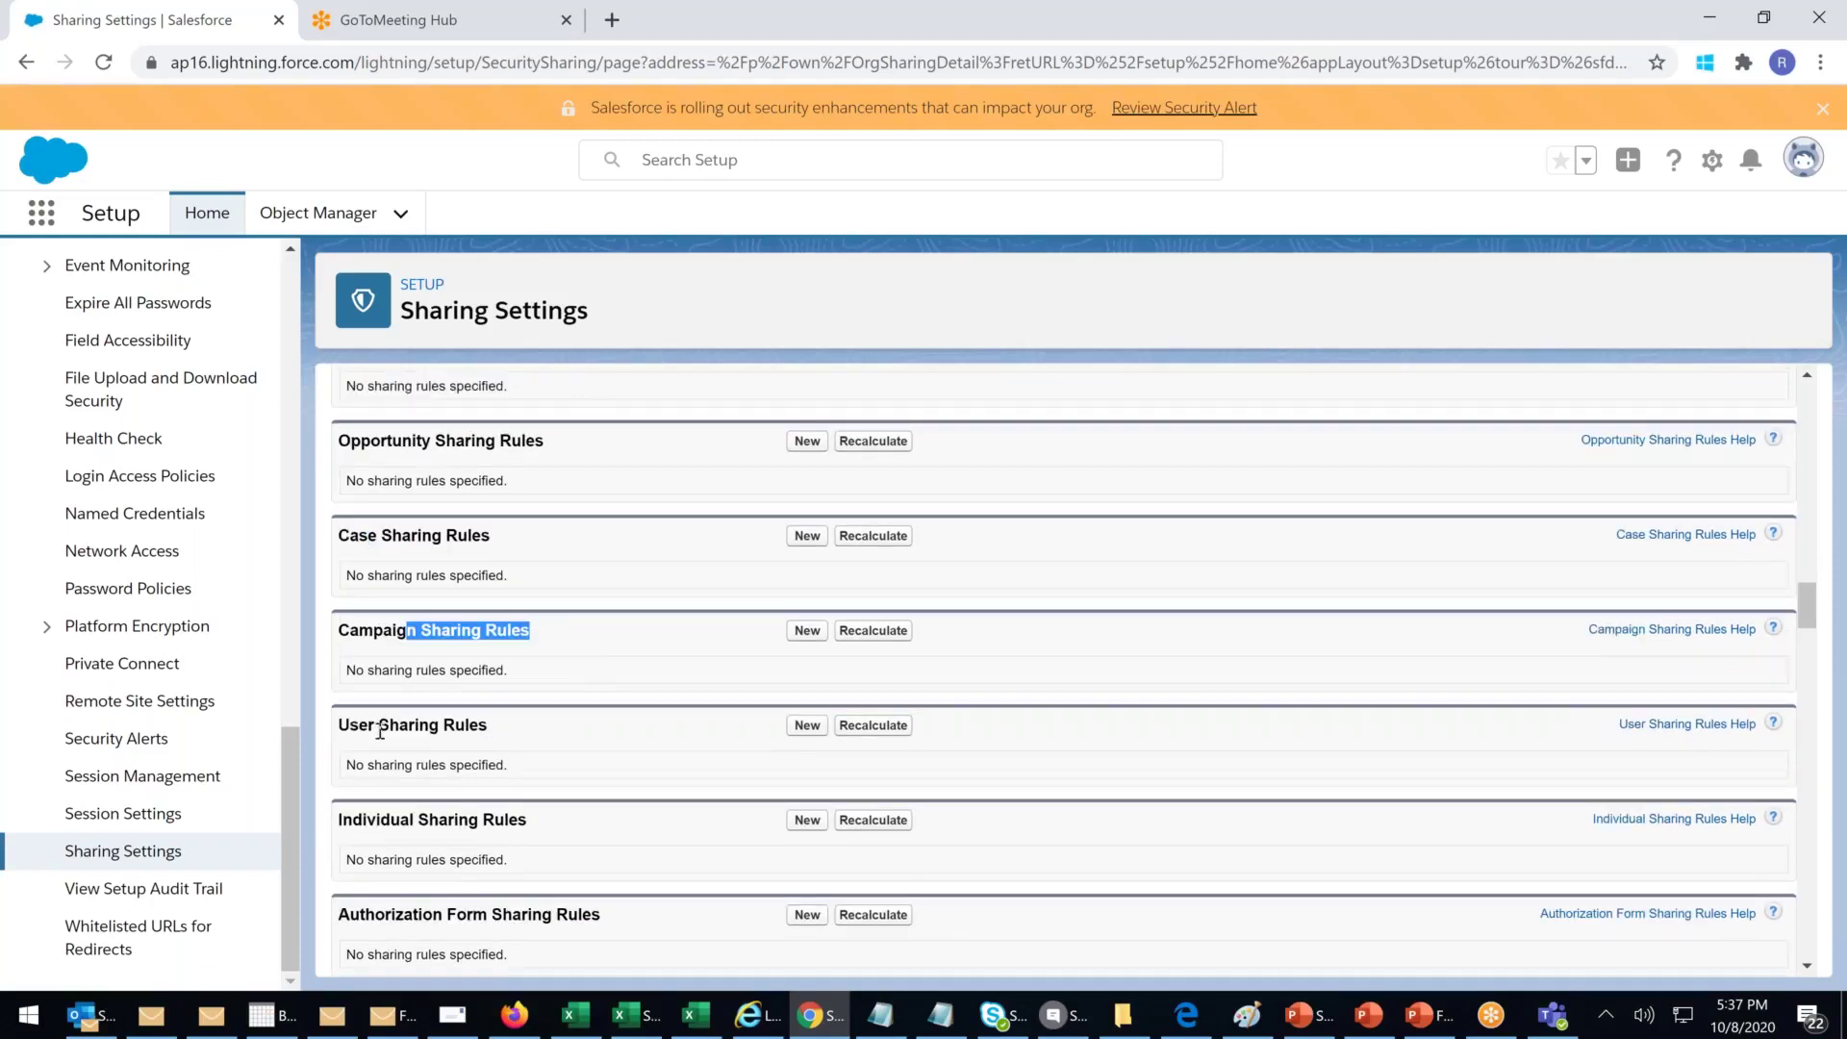
drag(380, 729, 402, 731)
scroll(524, 735, up, 3)
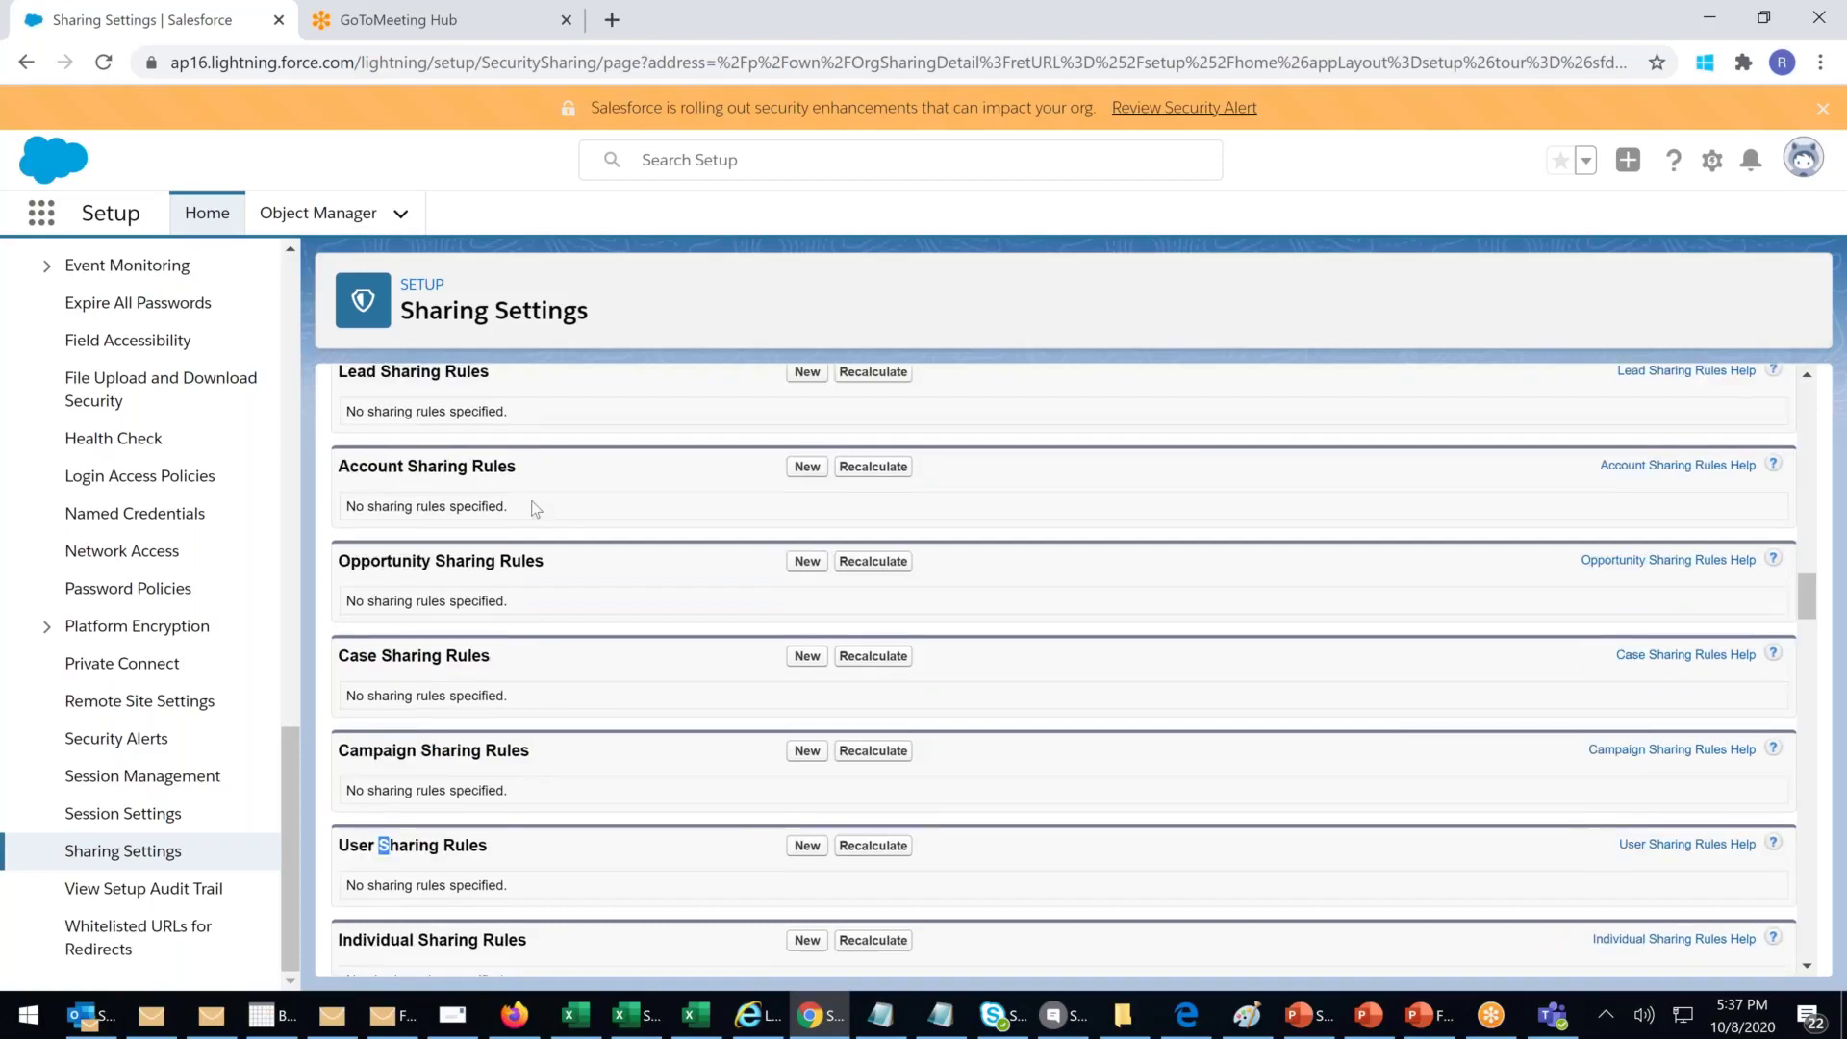
click(810, 619)
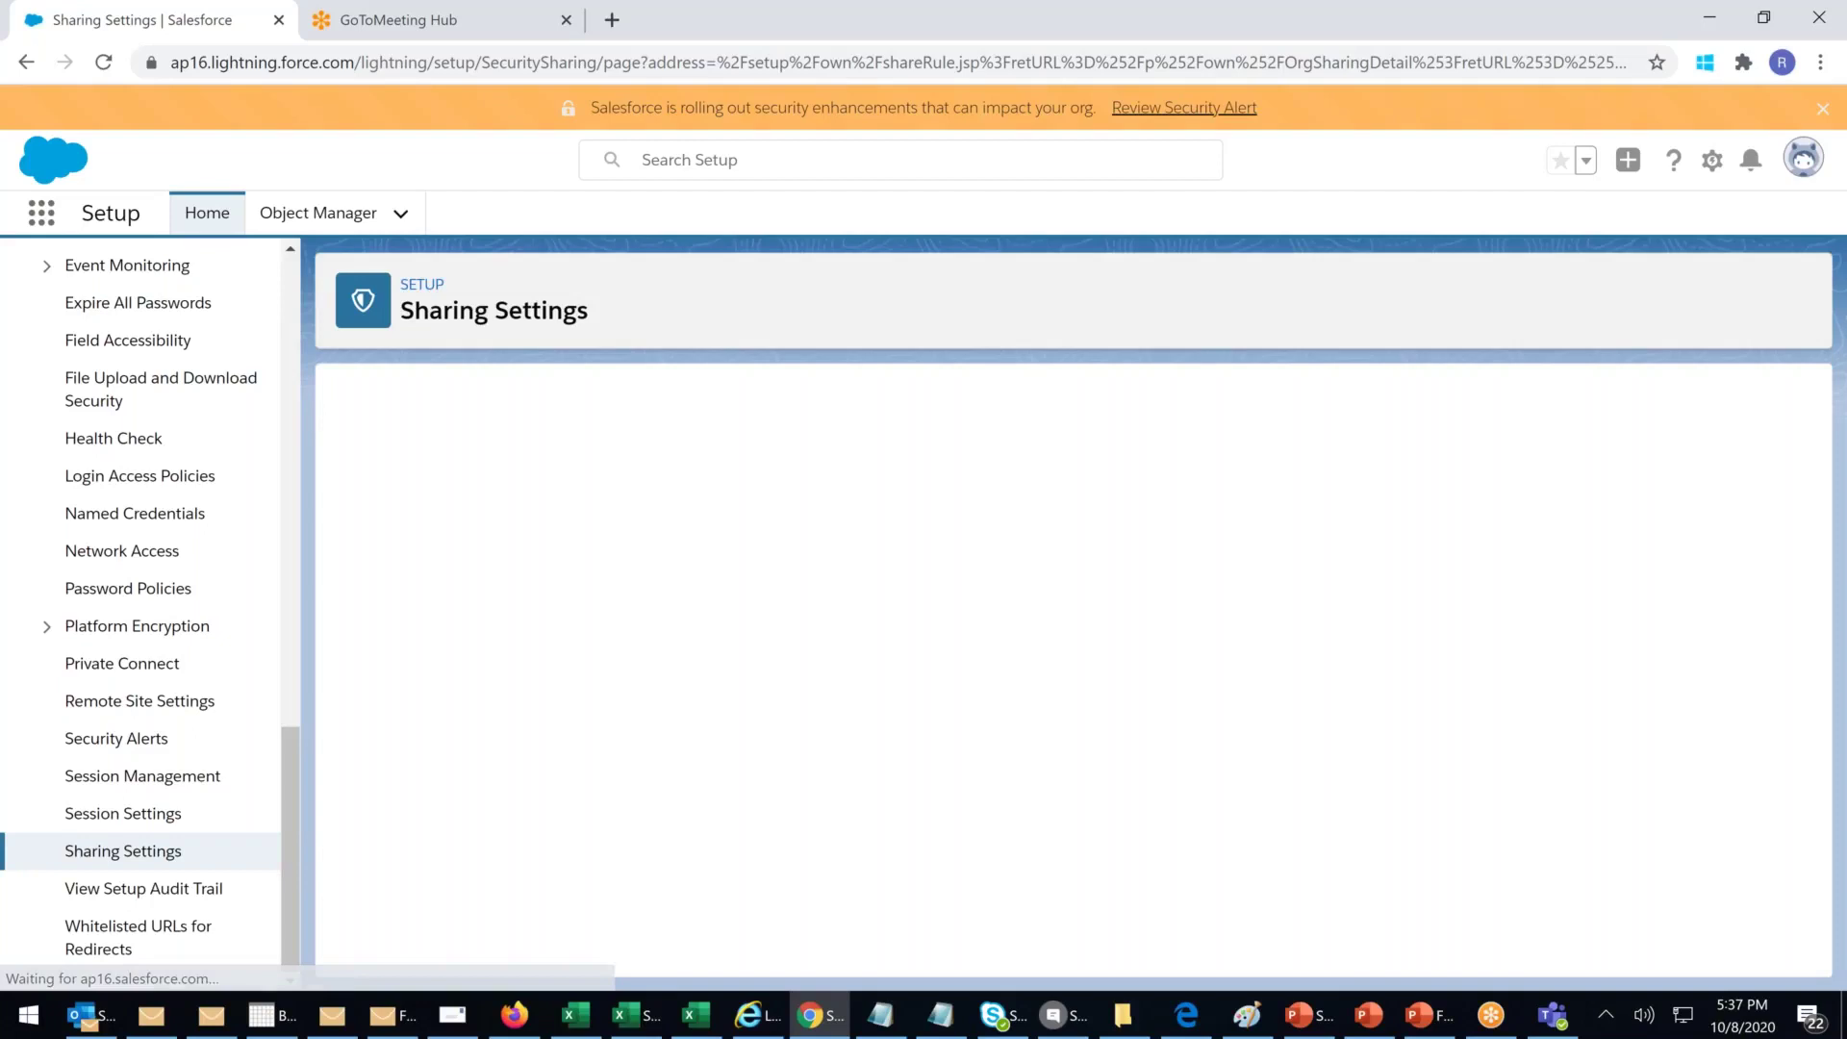
Step: Label the new Lead sharing rule 'Hyd VIP Leads' so the rule name becomes Hyd_VIP_Leads
text(Hyd)
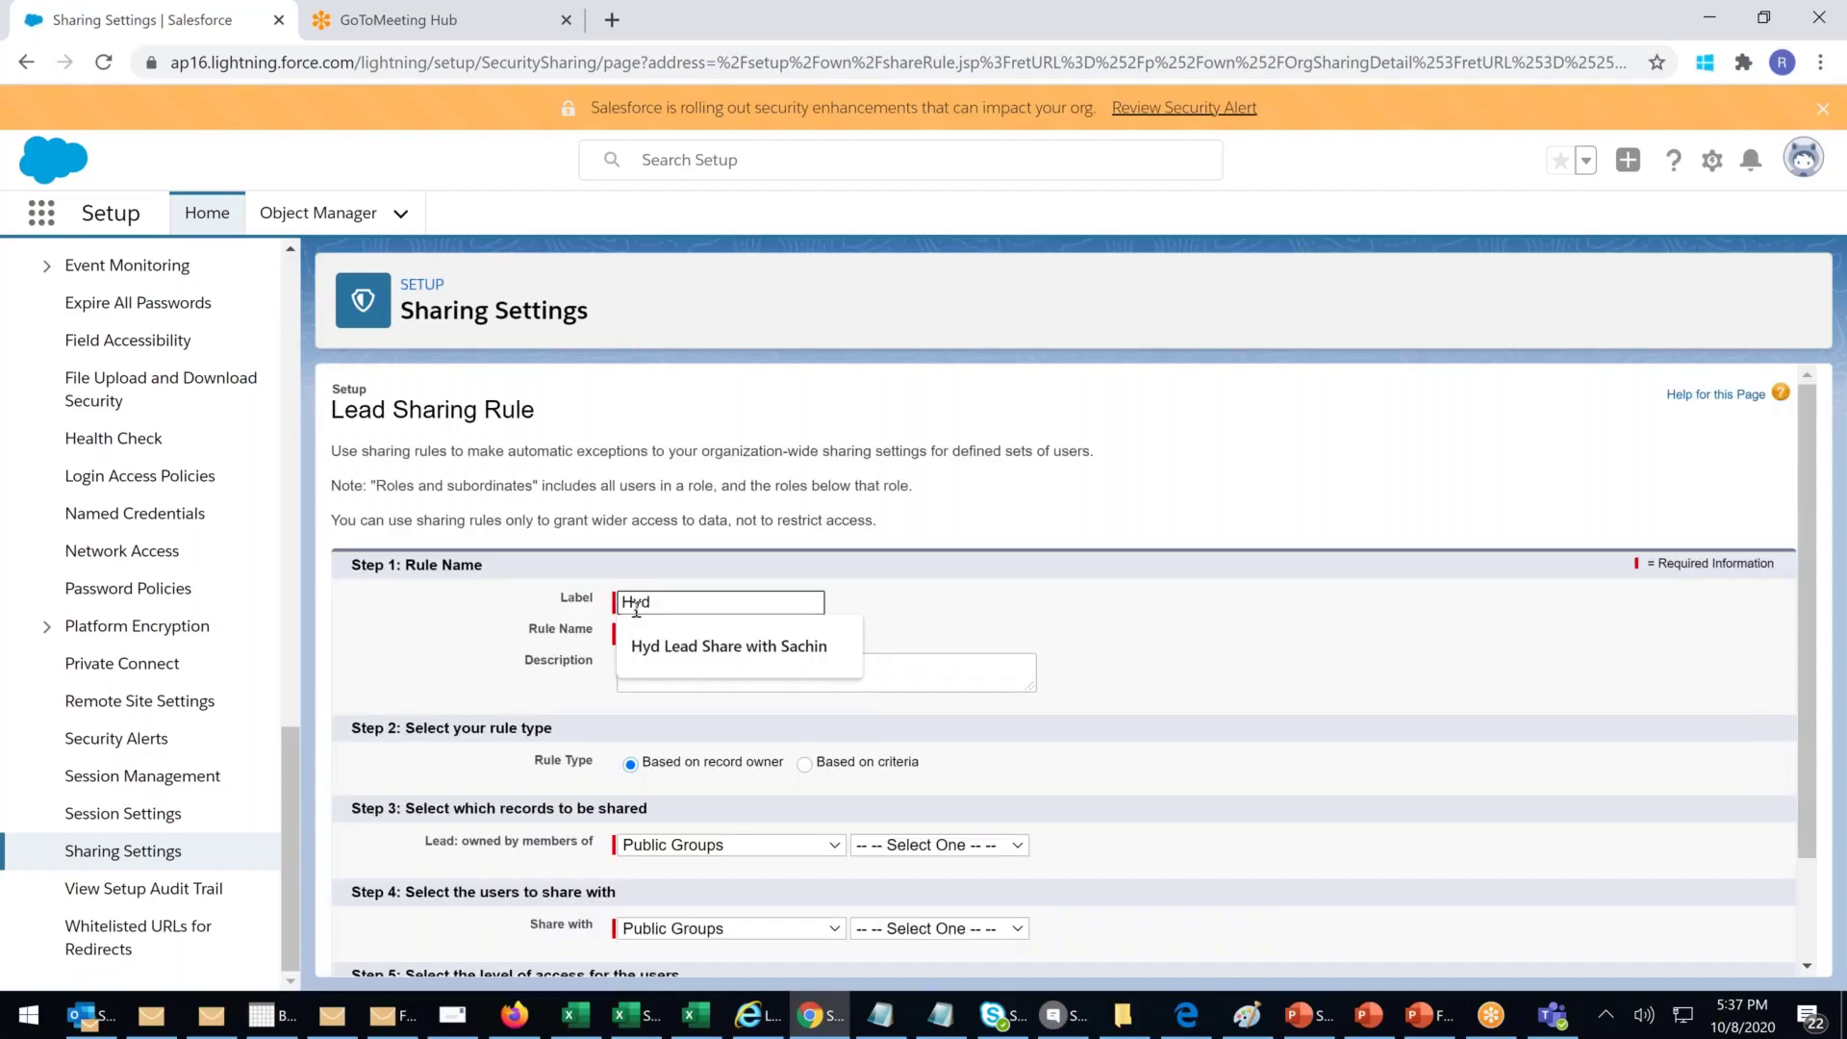
text( VIP Leads)
click(658, 666)
scroll(656, 654, down, 1)
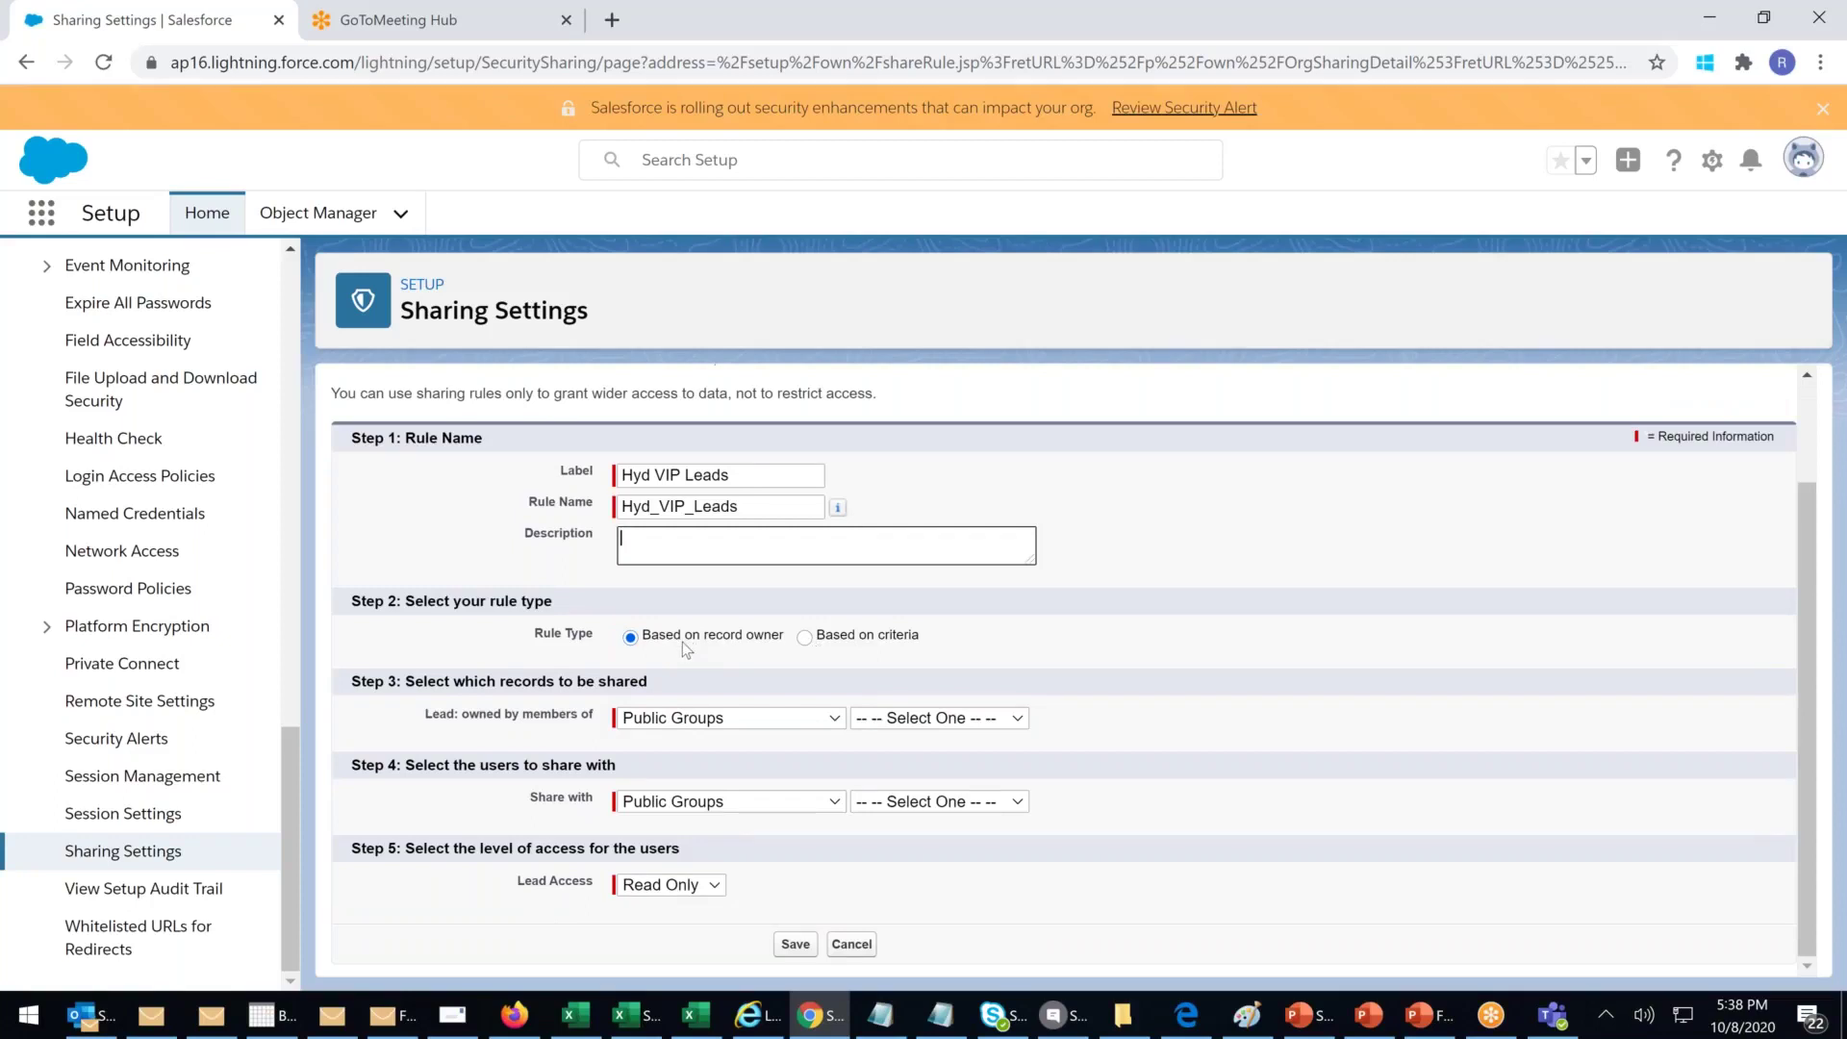
click(749, 722)
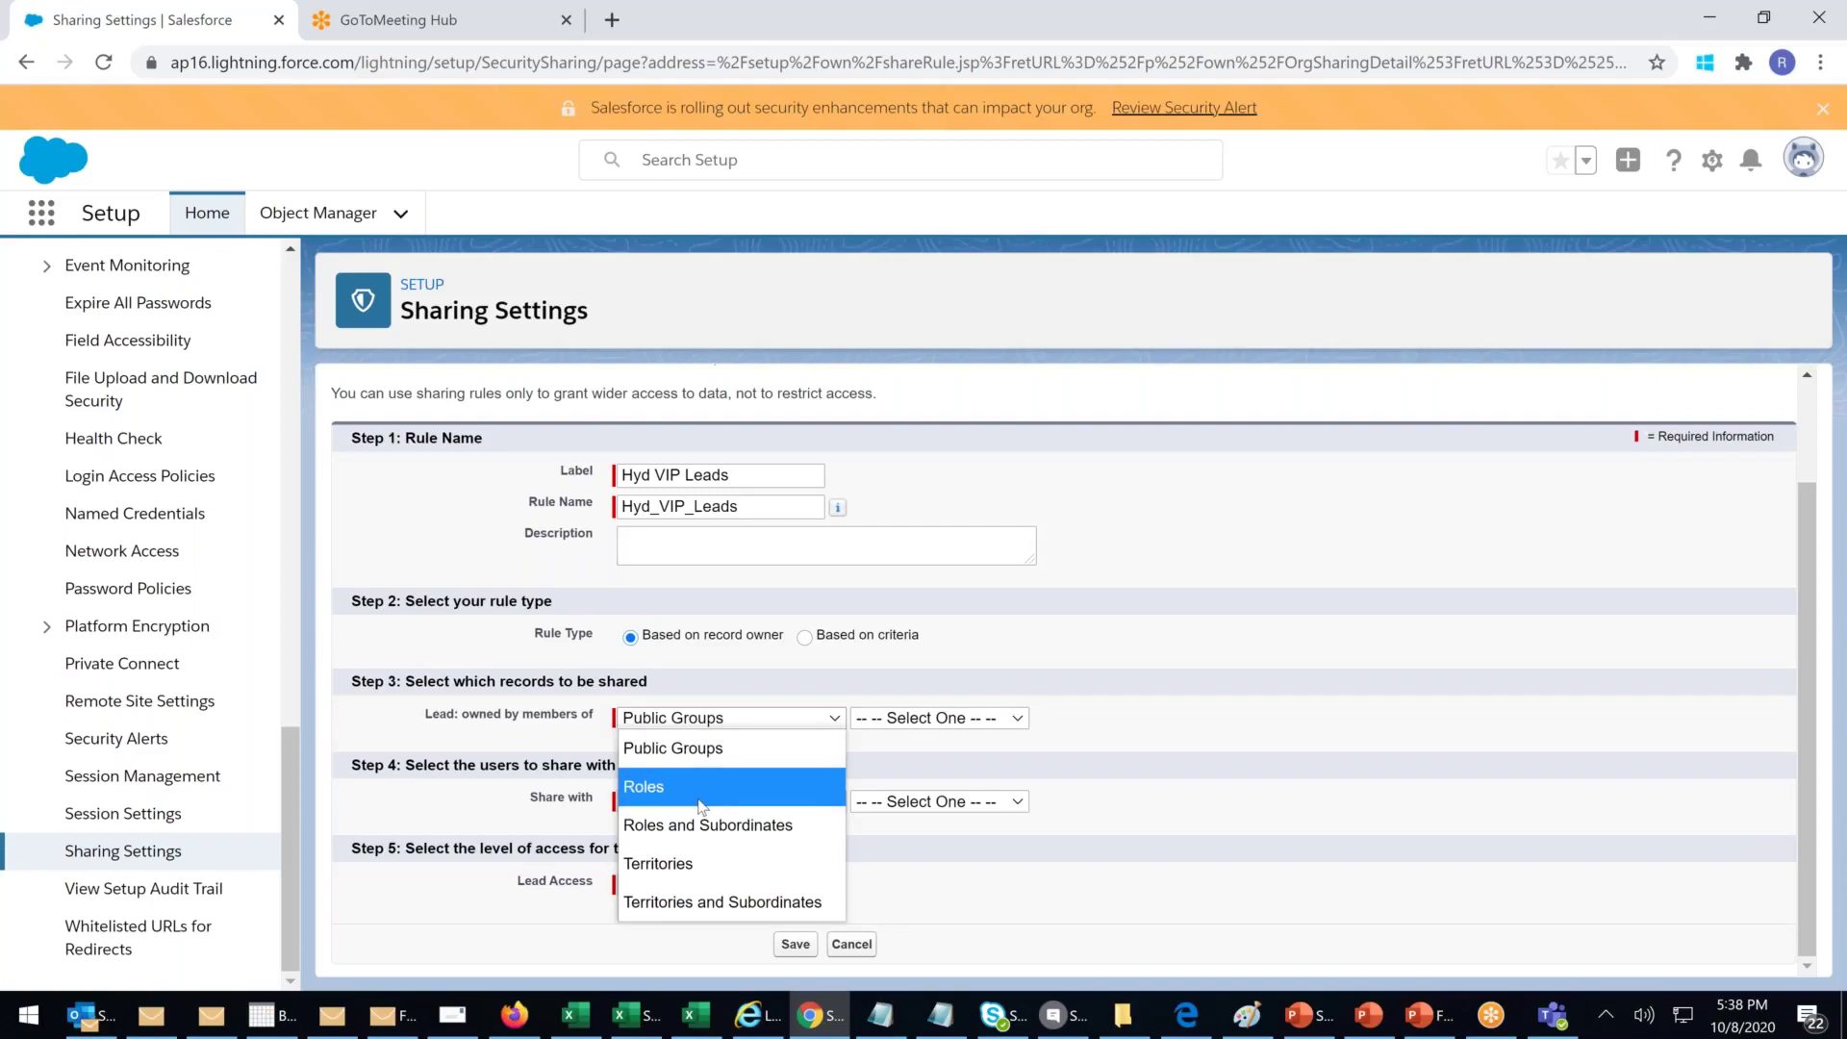
Step: Share leads owned by the VP -Asia Sales role with the Sr Sales Exec role
click(660, 787)
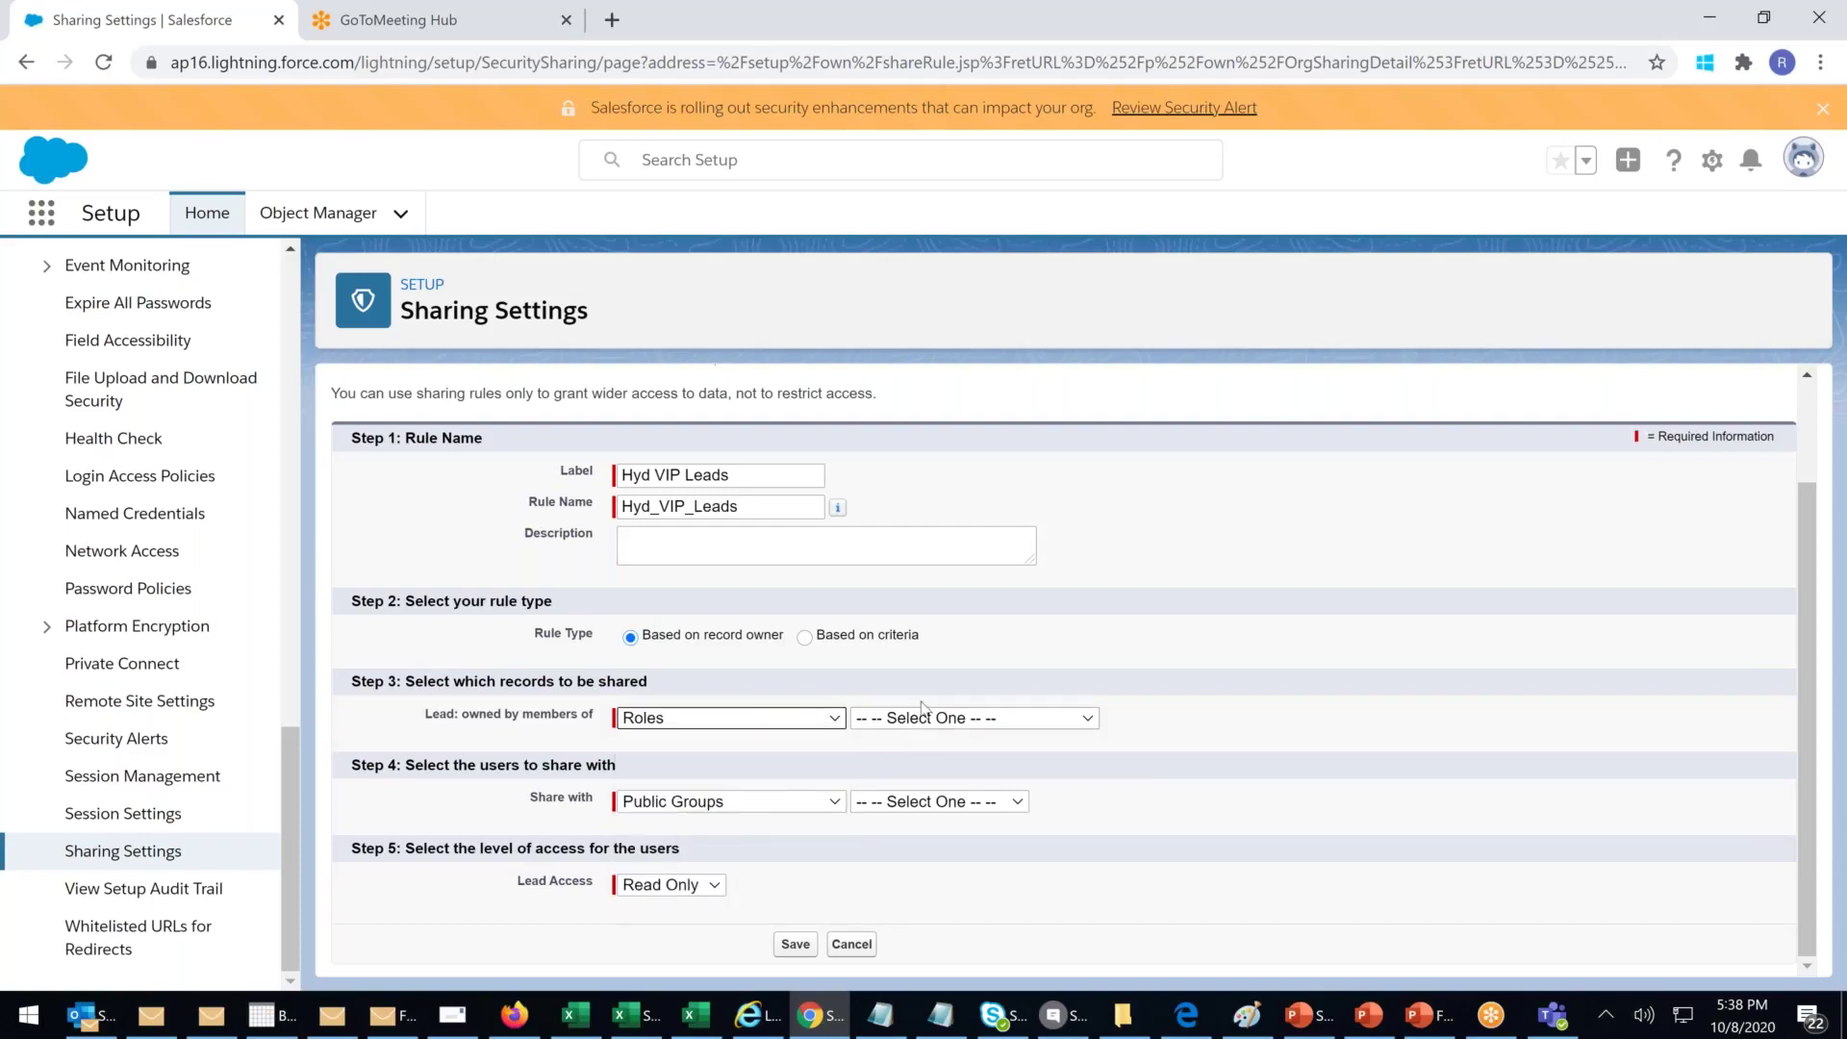
click(918, 723)
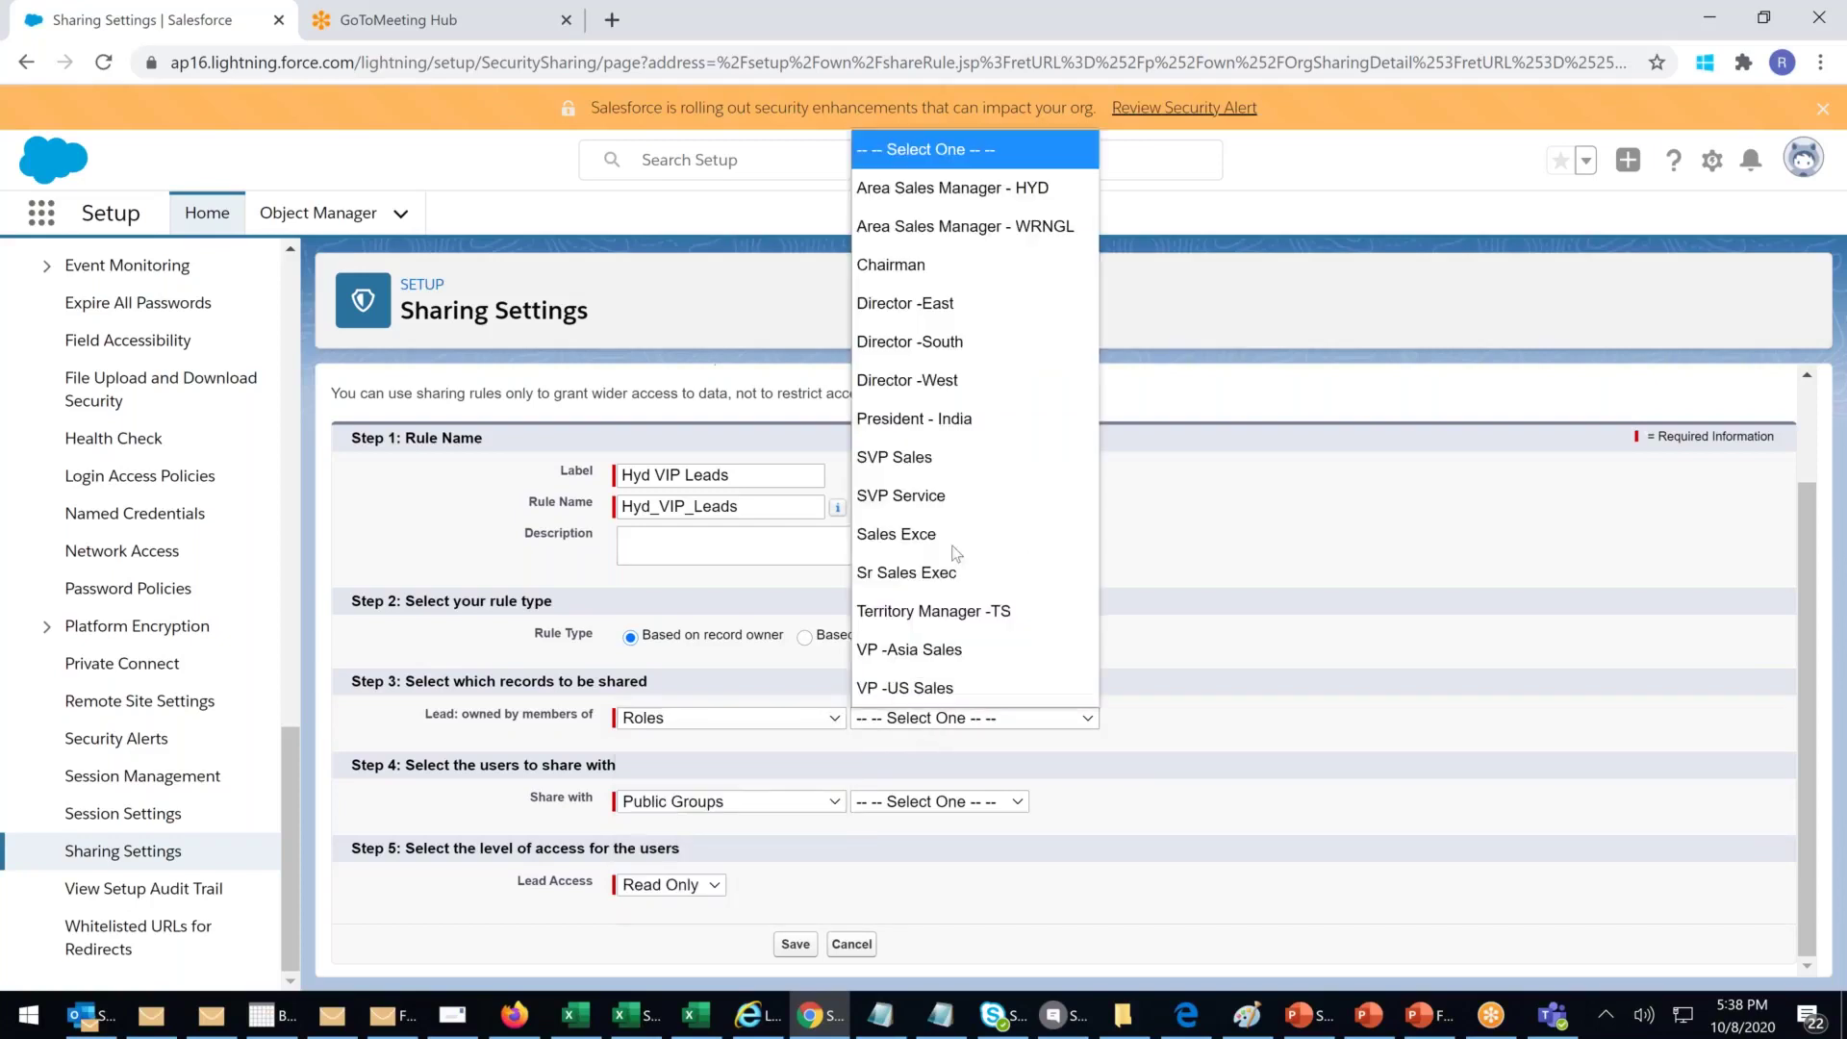
click(938, 654)
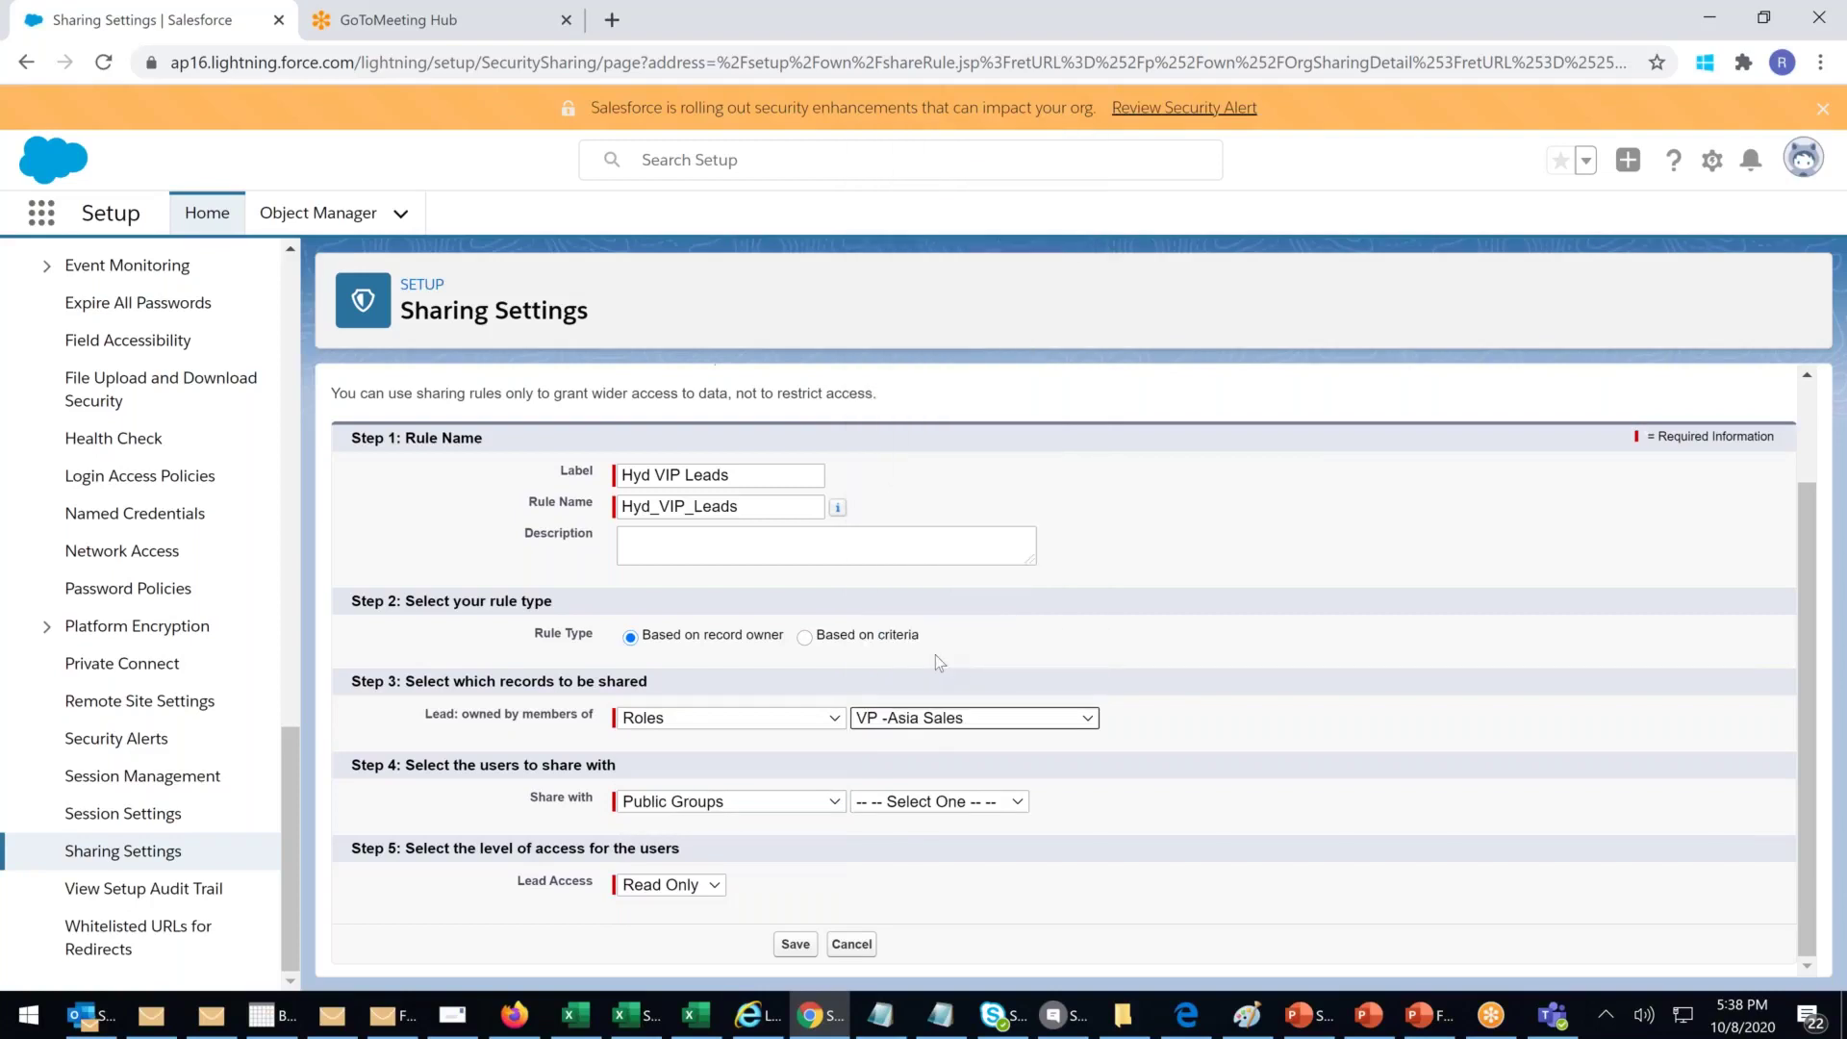
click(724, 811)
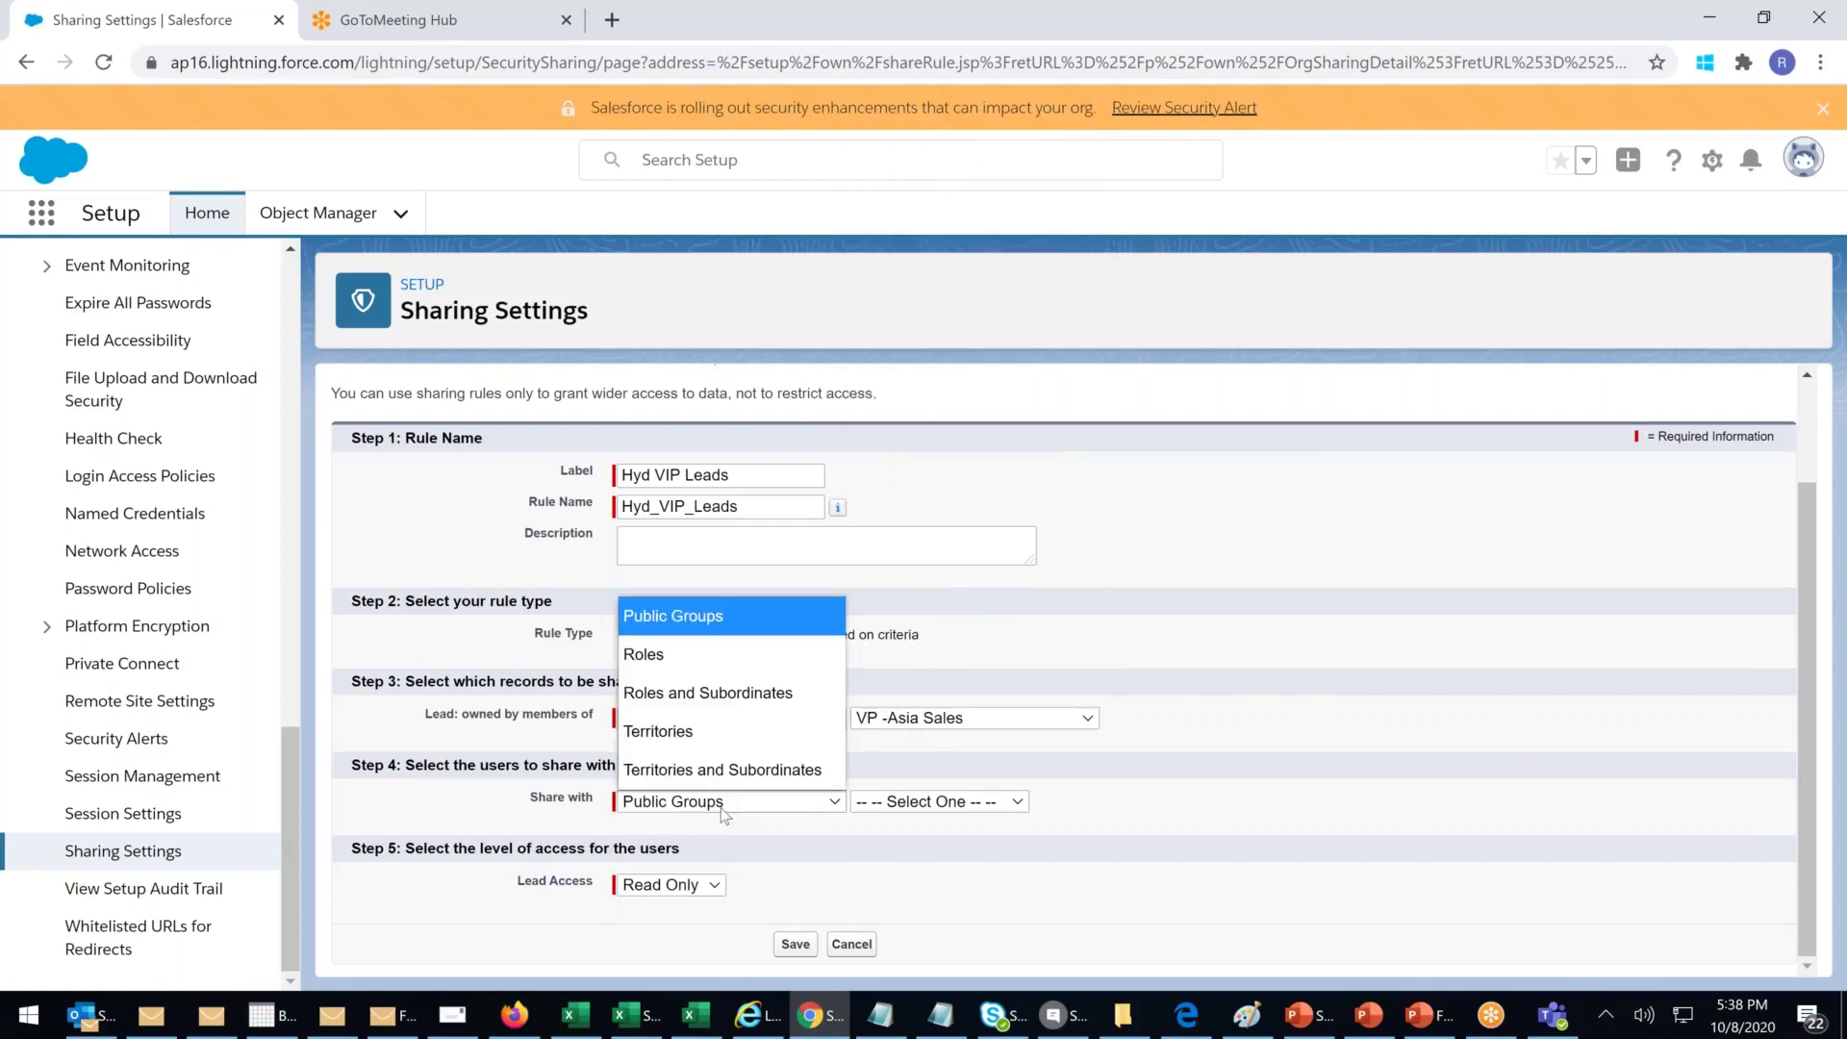
click(643, 654)
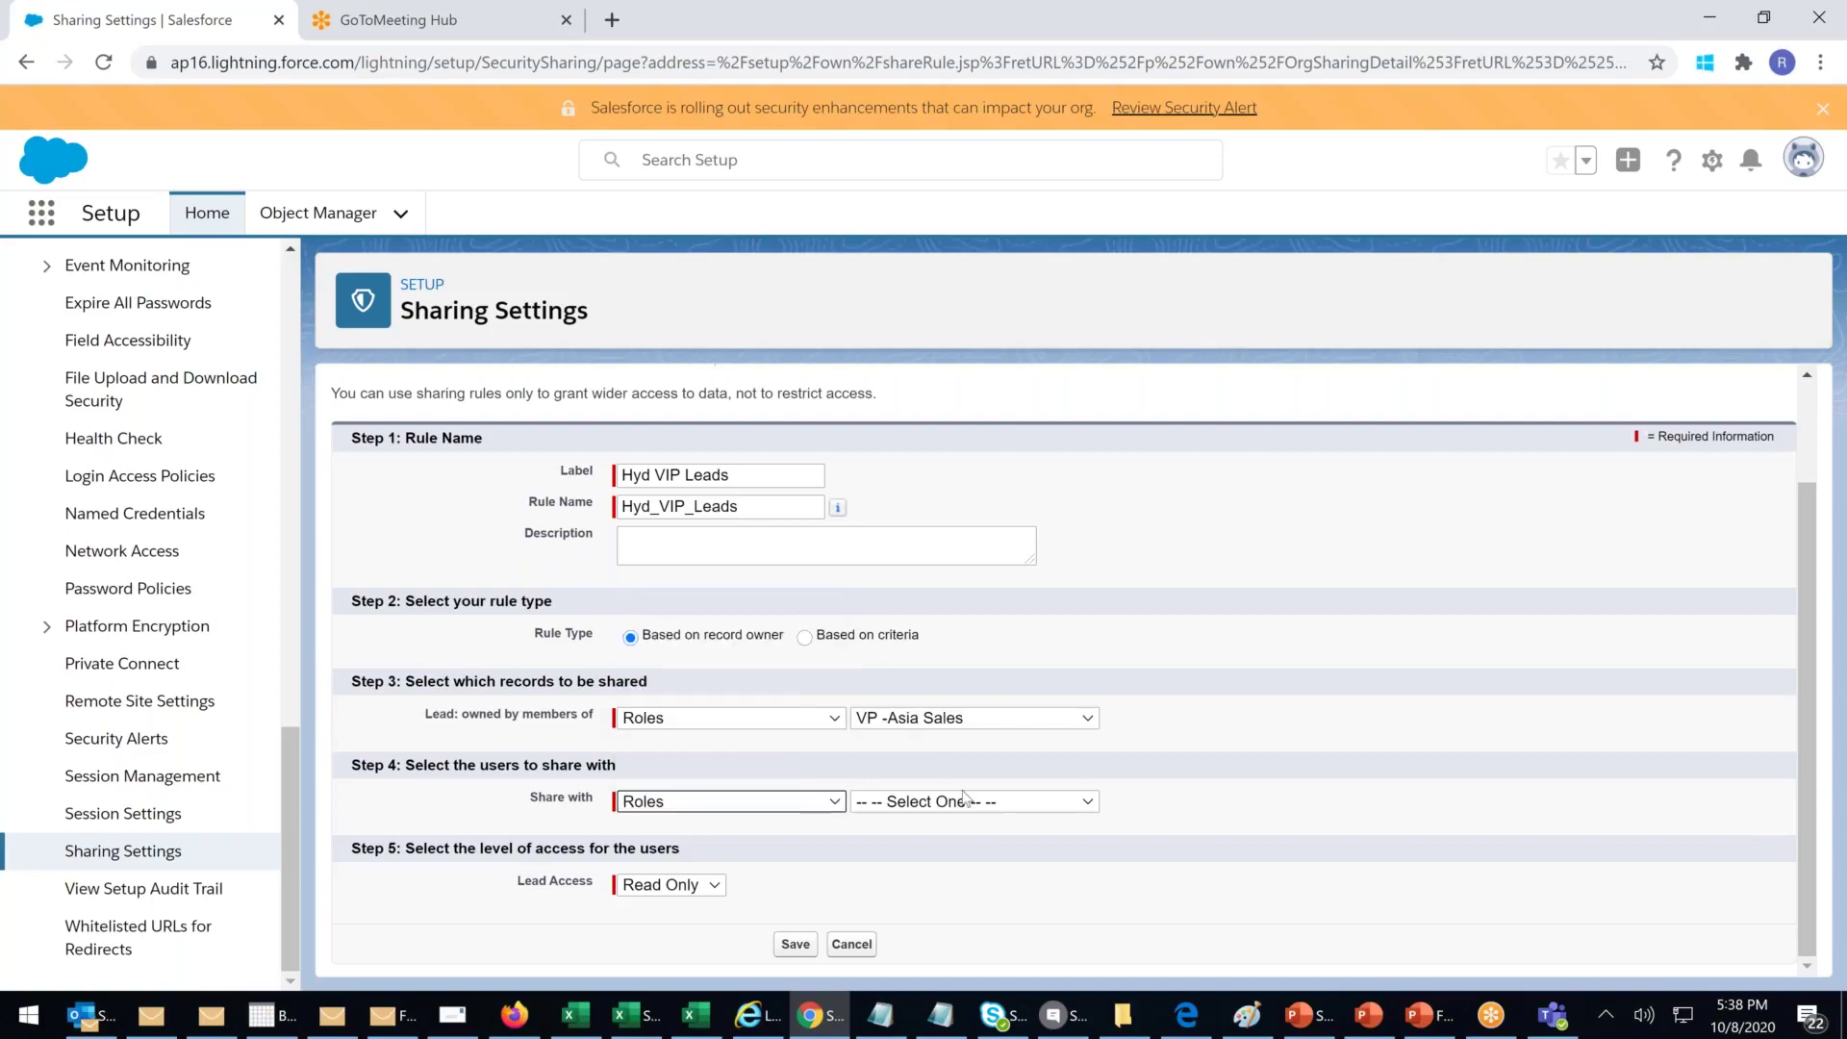
click(964, 801)
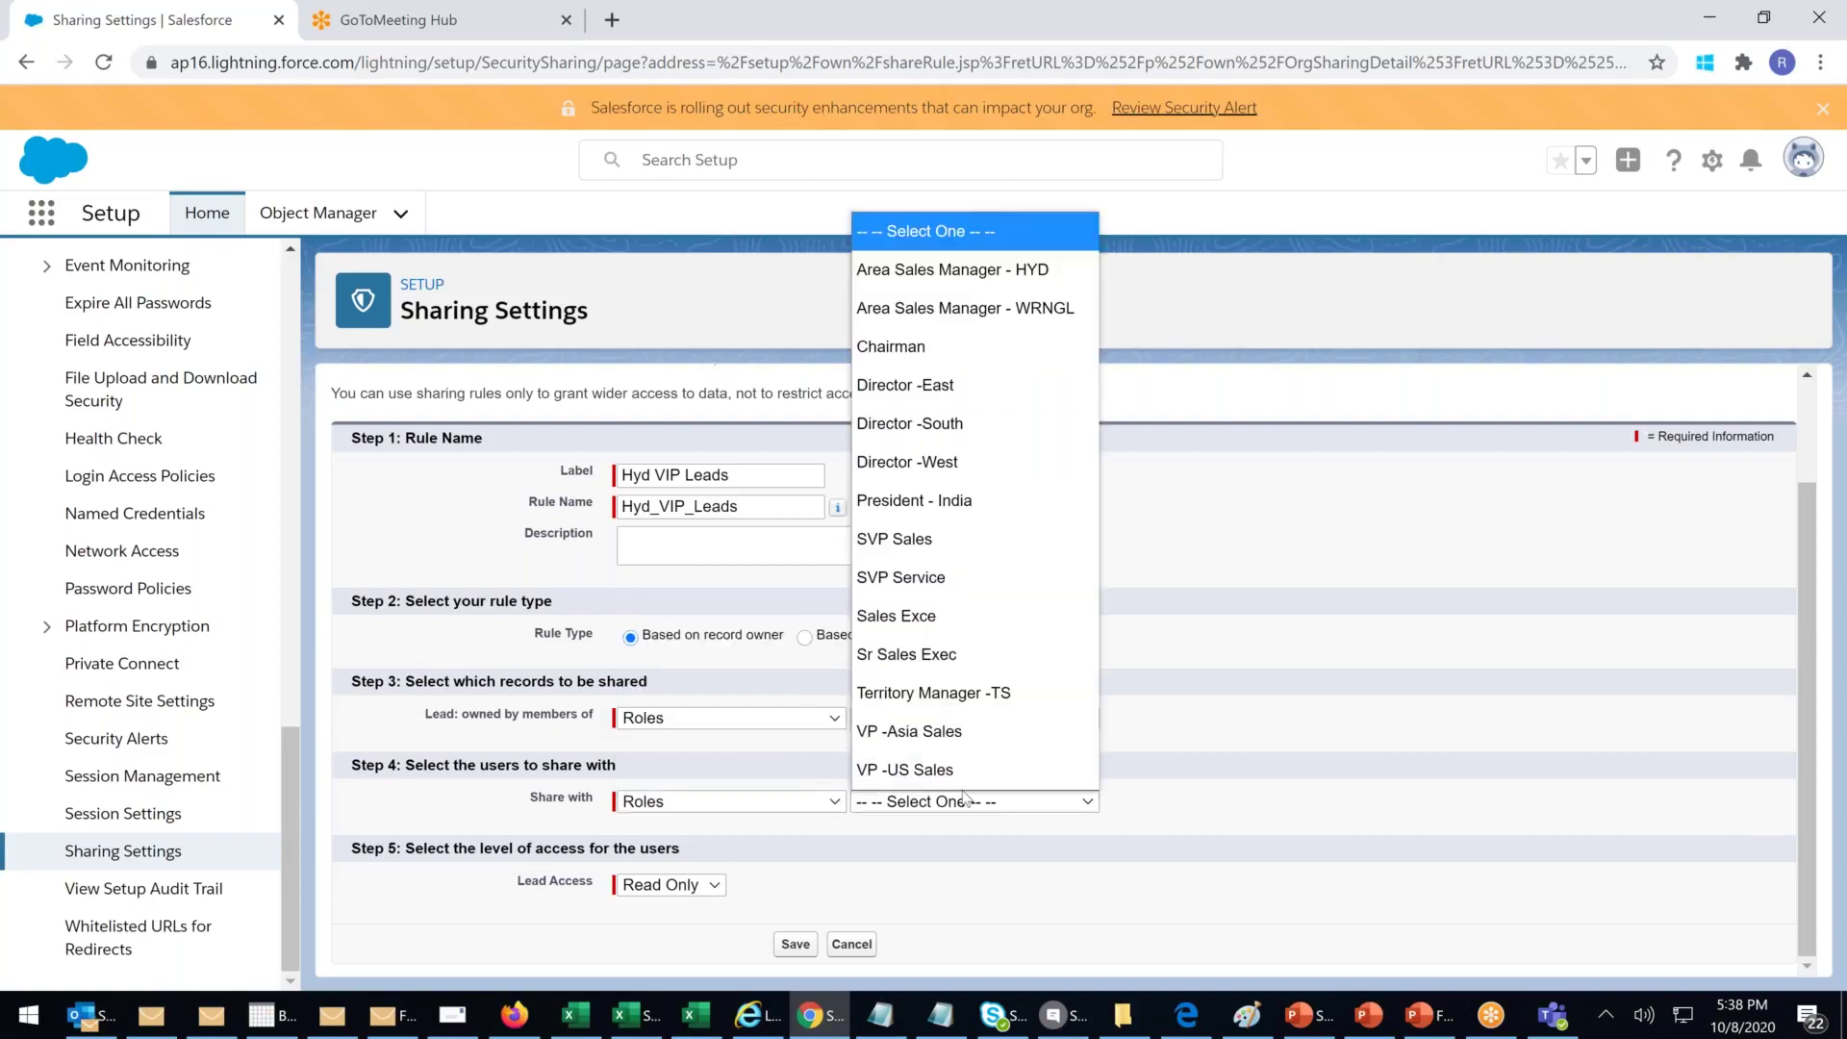
click(920, 663)
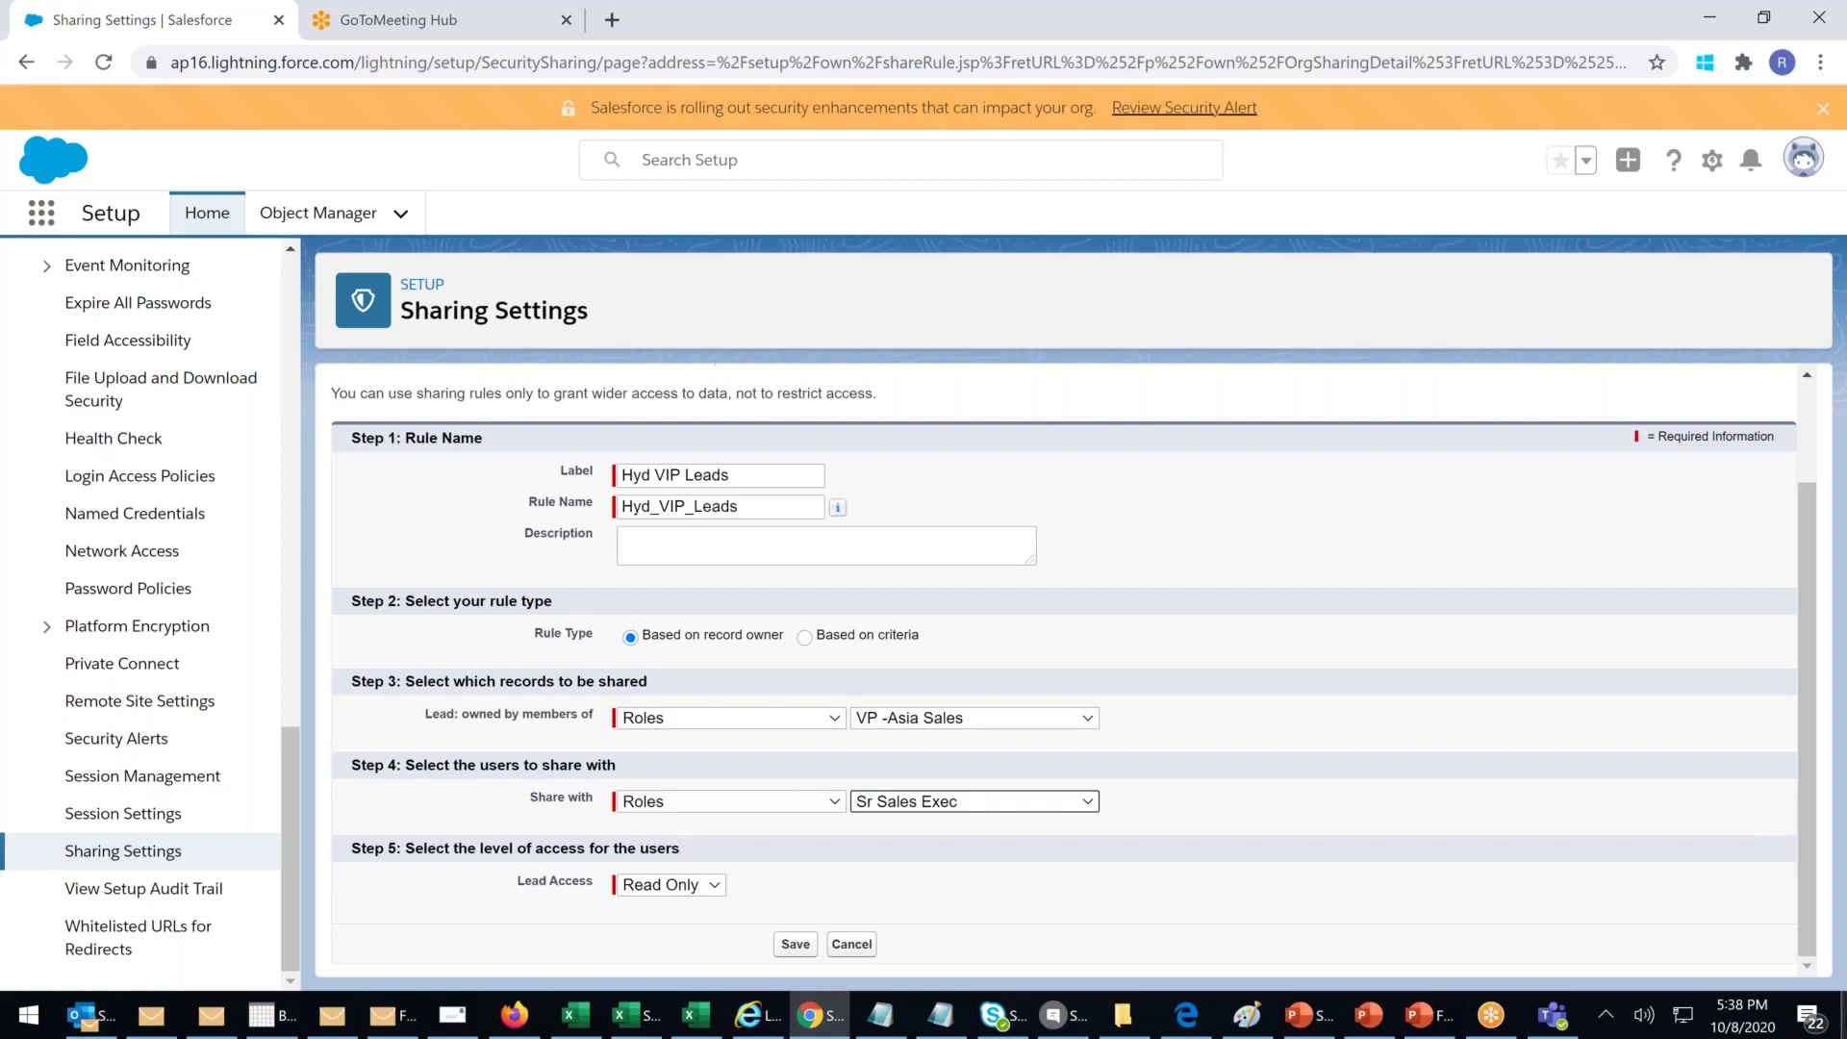
Step: Grant Read/Write lead access and switch the rule to Based on criteria
click(693, 893)
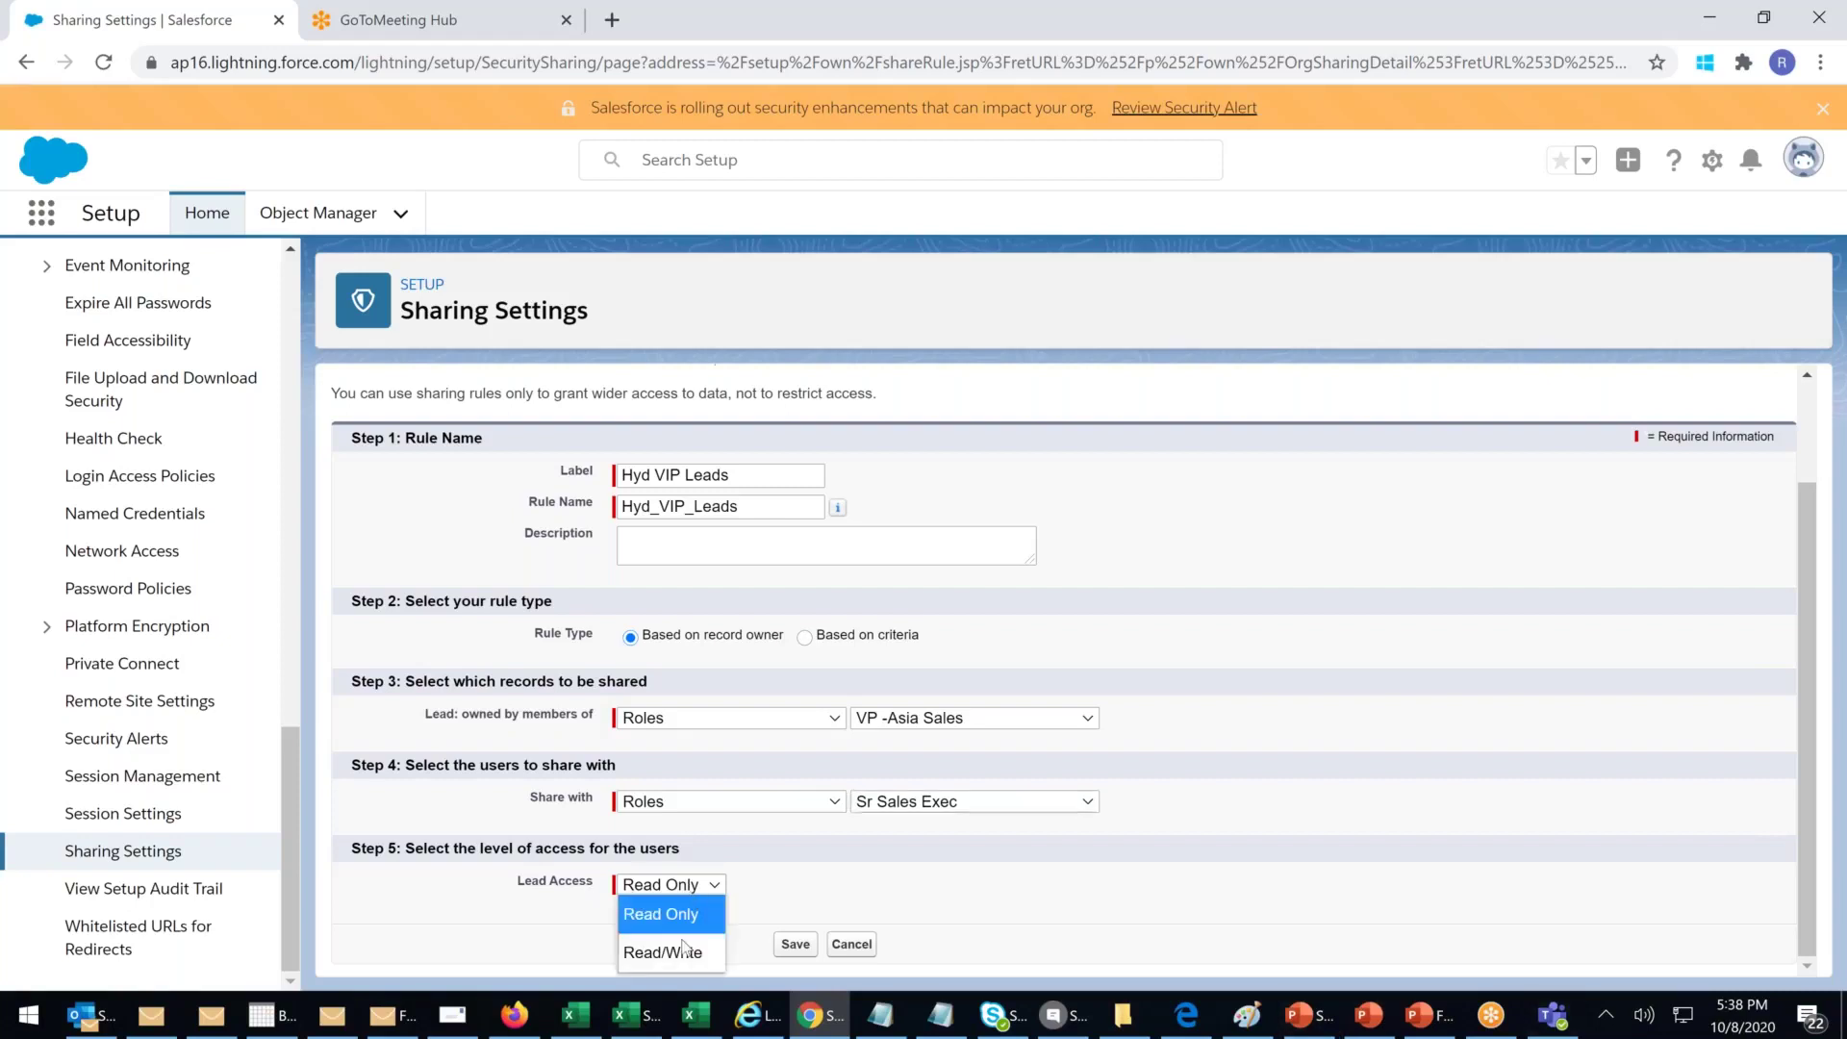
click(680, 954)
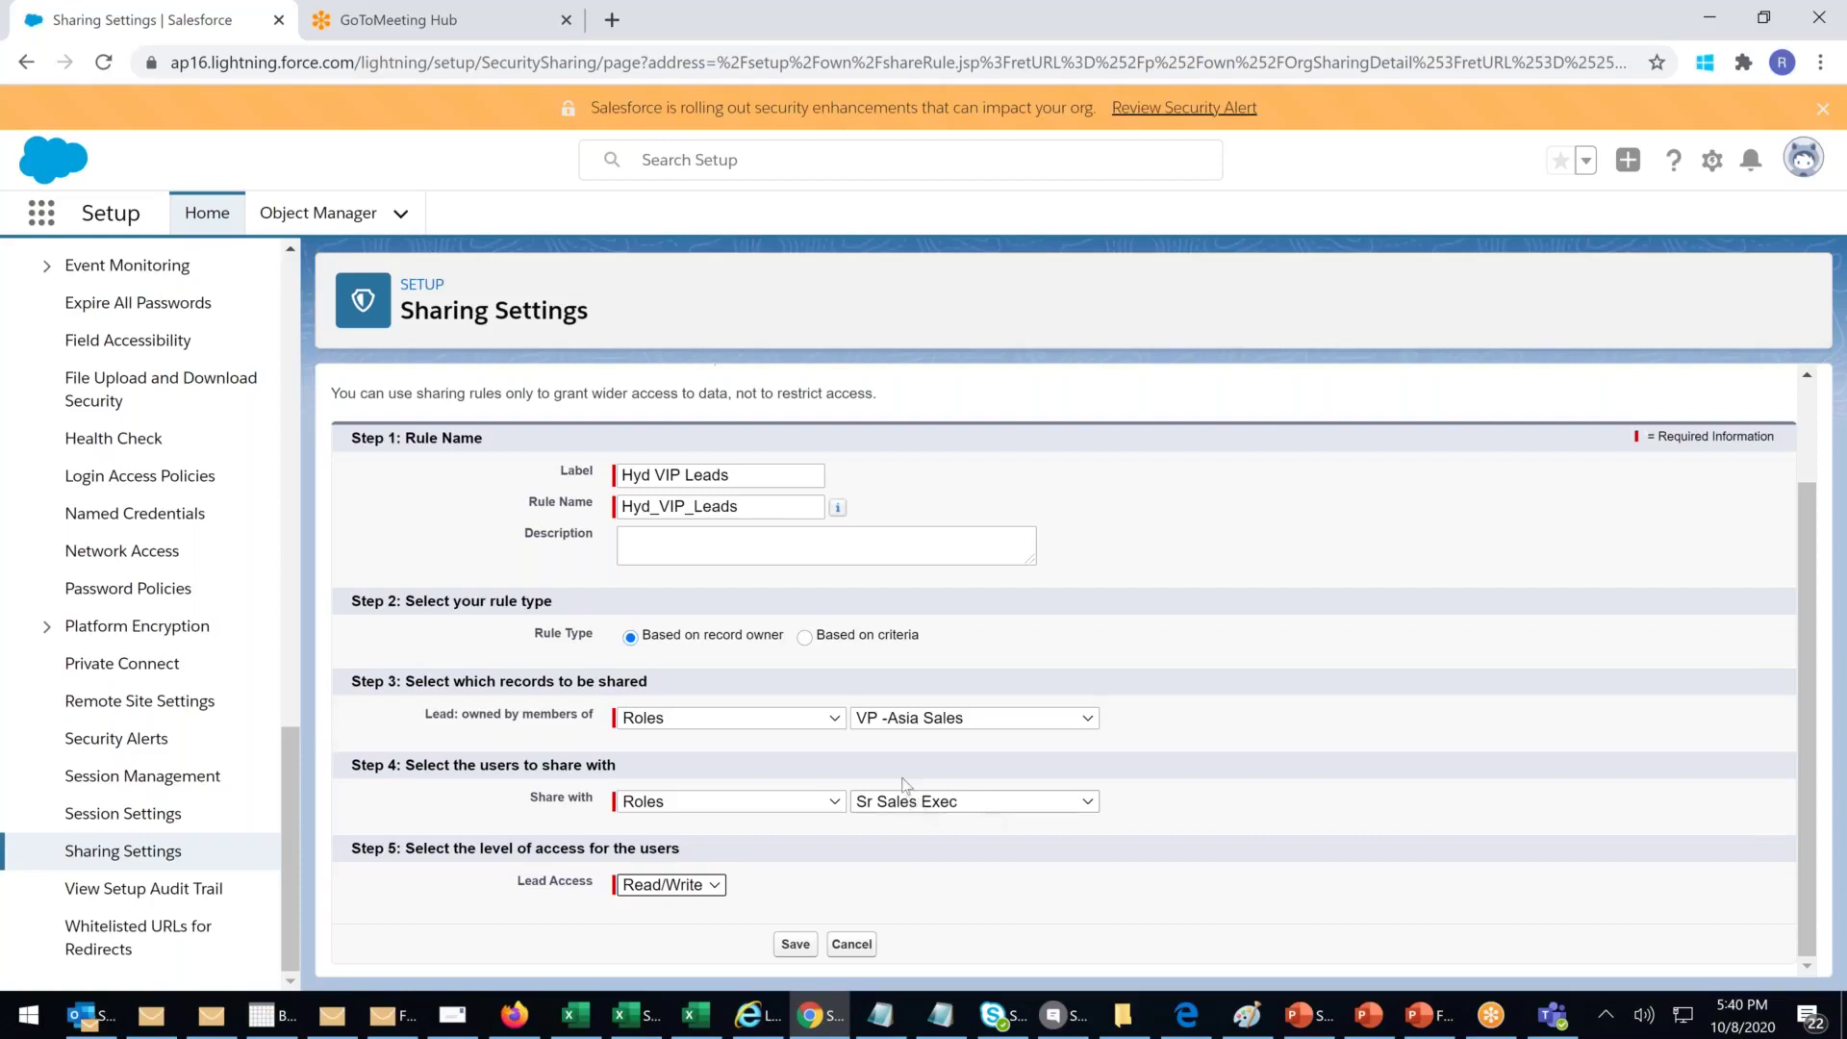
click(804, 637)
Step: Choose City as the field for the first criteria row
click(771, 742)
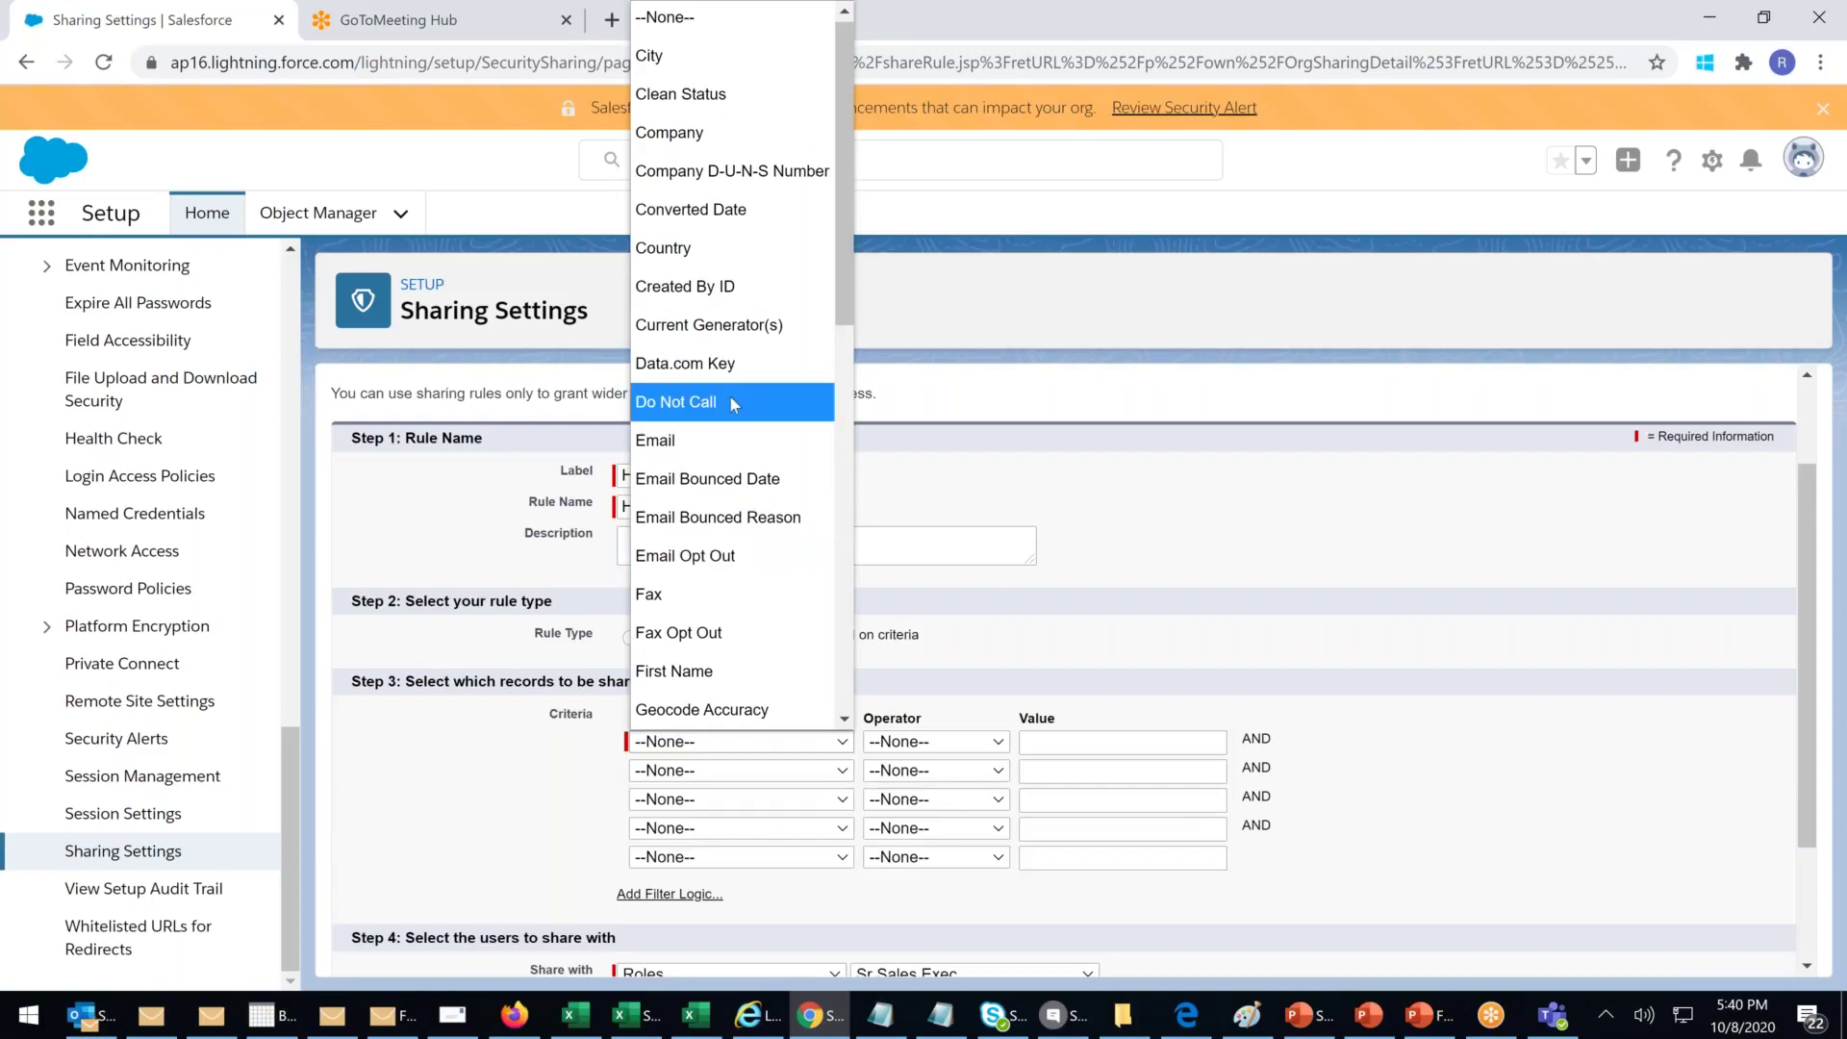
scroll(728, 375, down, 10)
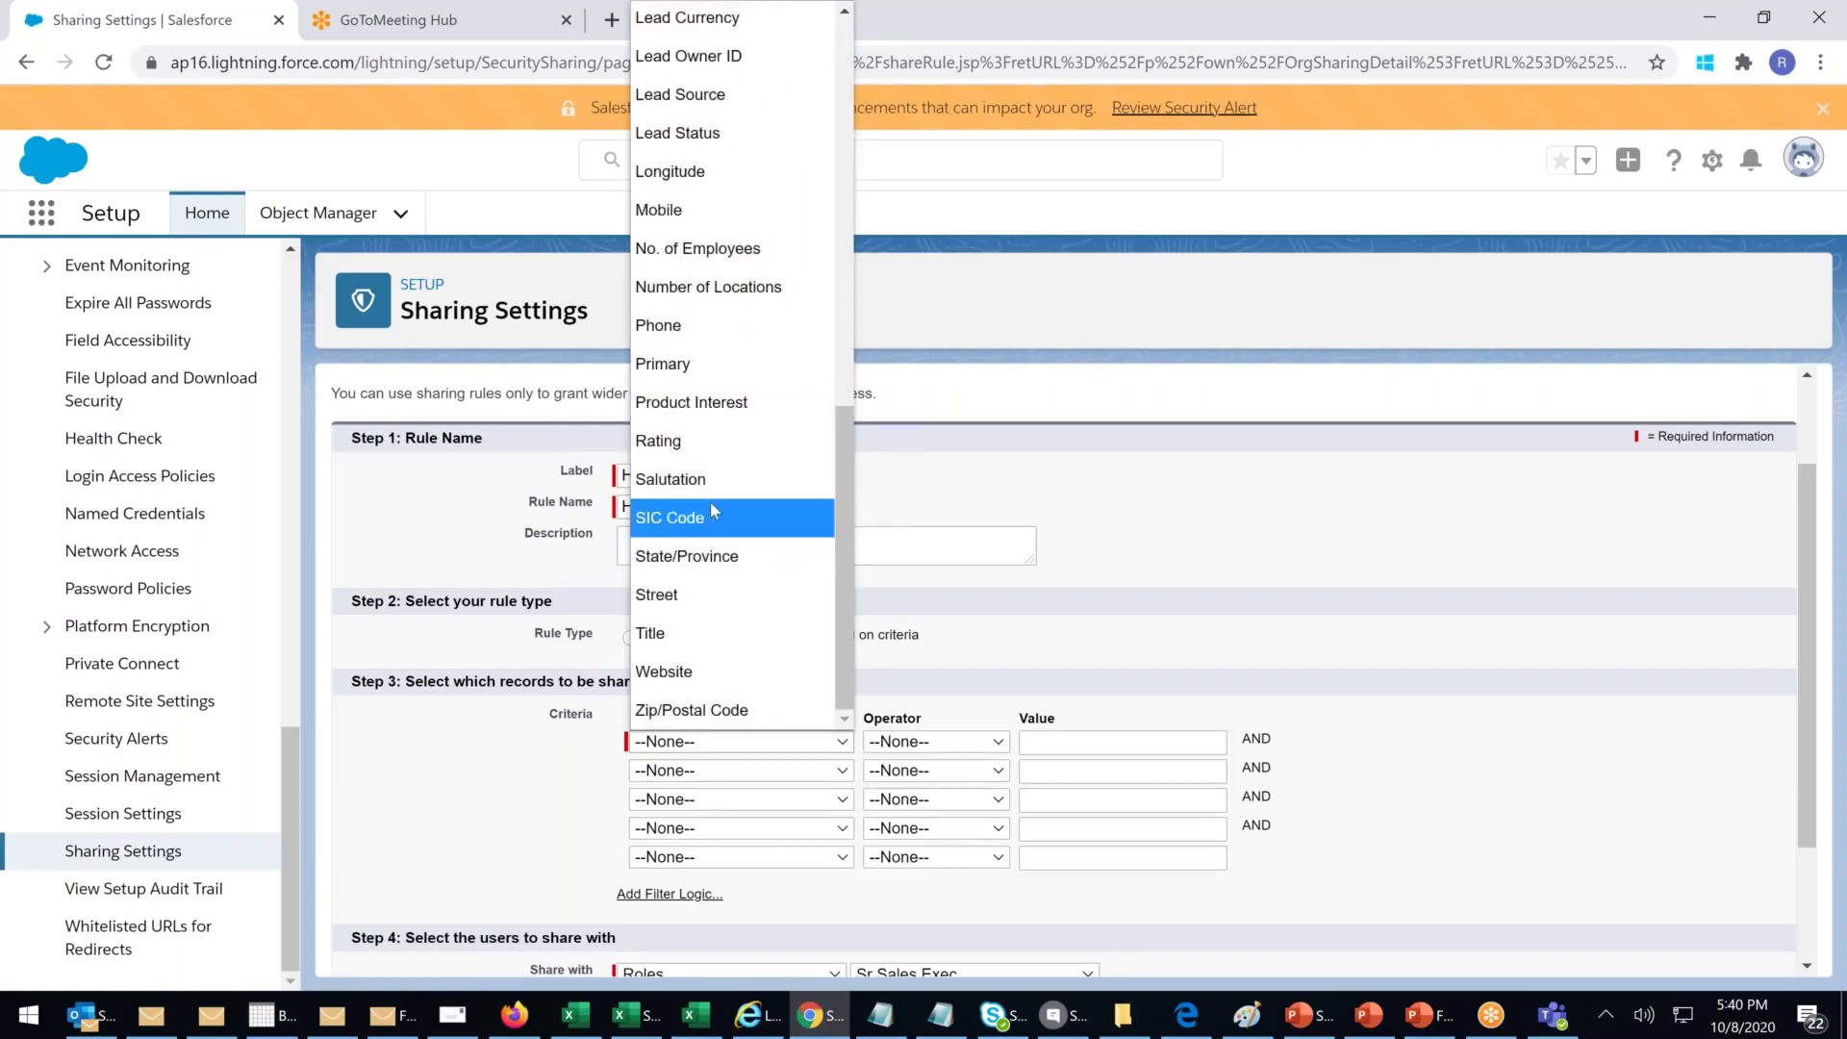
scroll(712, 510, up, 3)
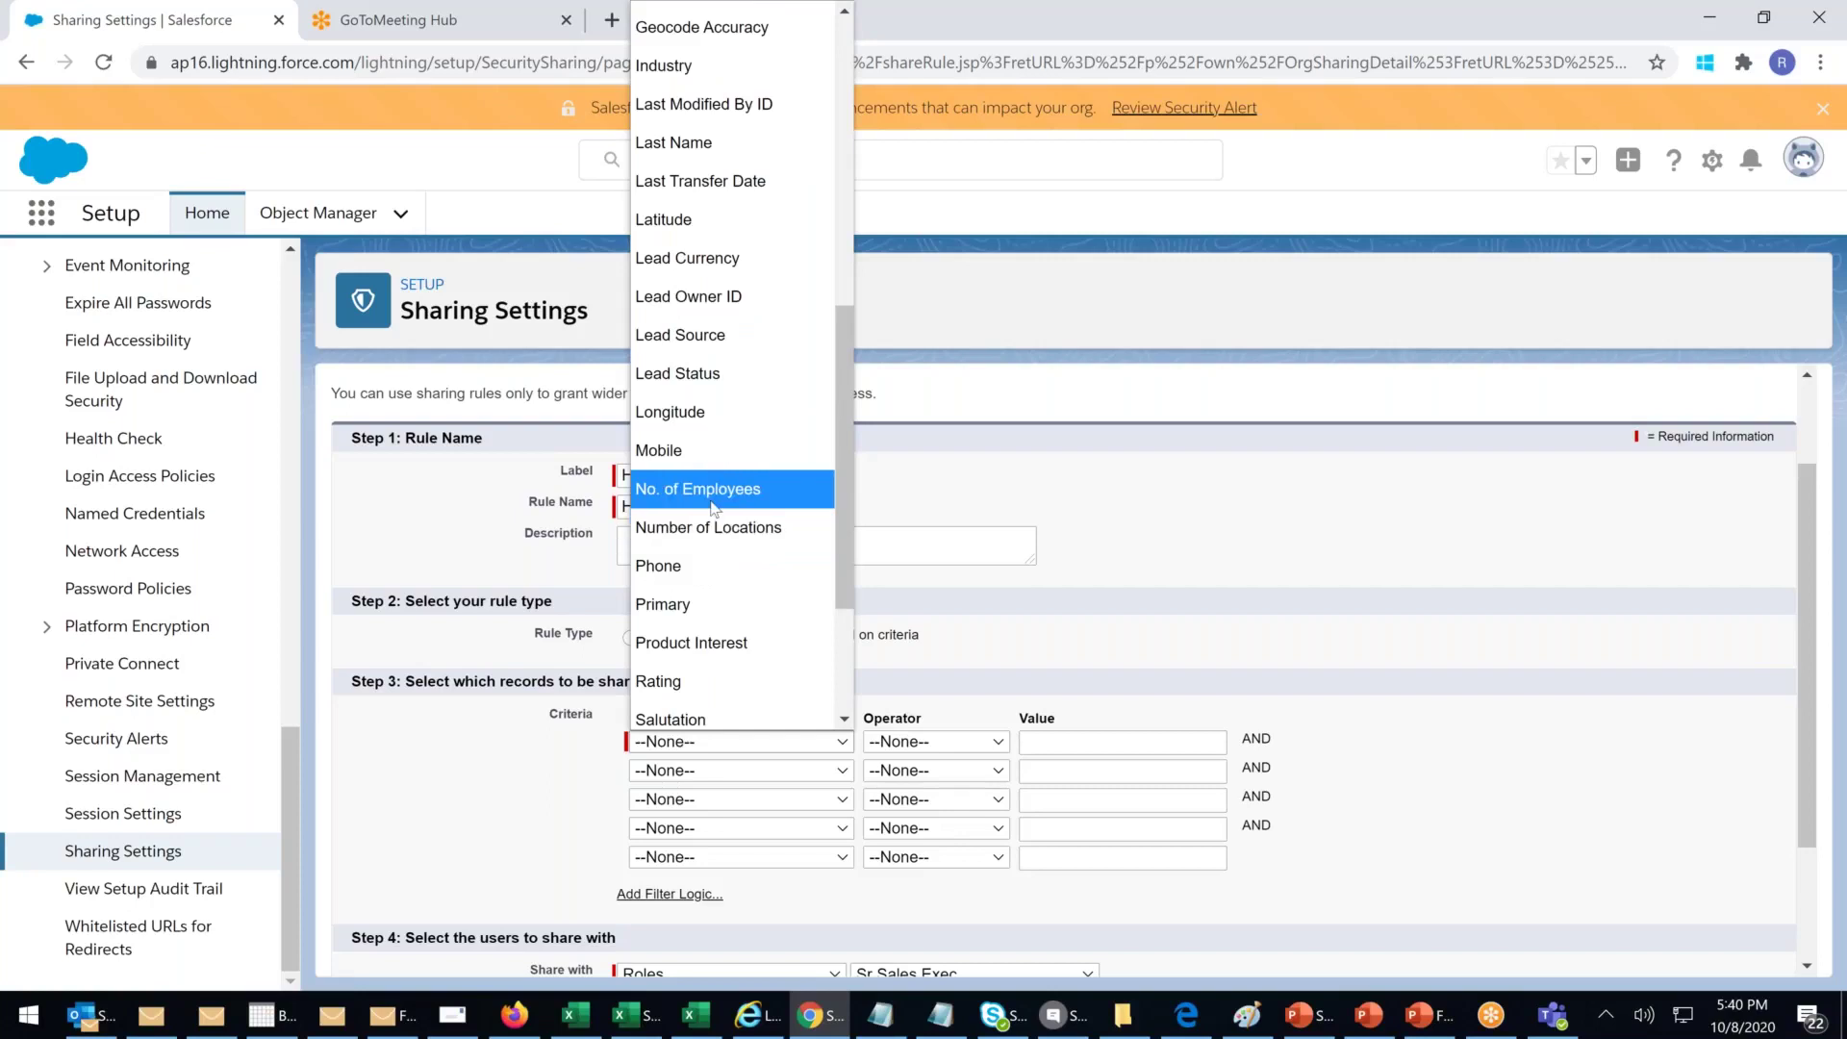
scroll(712, 491, up, 3)
scroll(741, 221, up, 6)
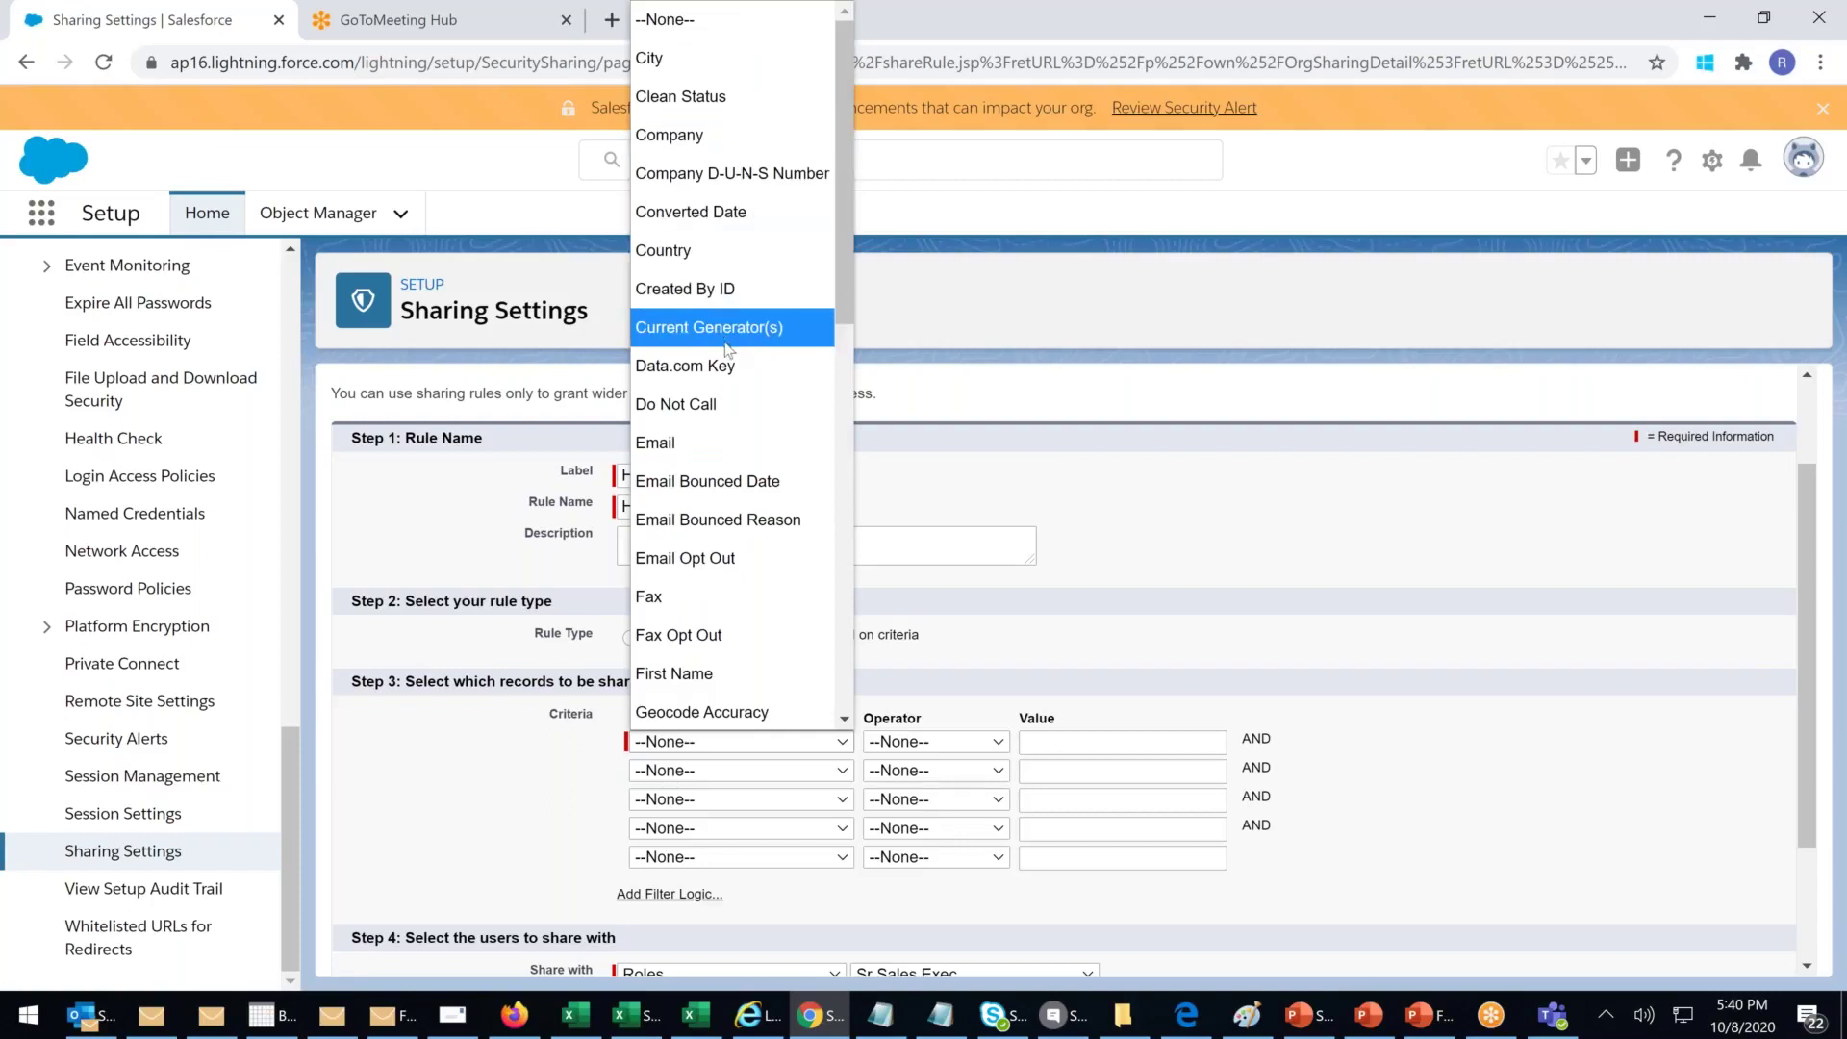
scroll(728, 351, down, 6)
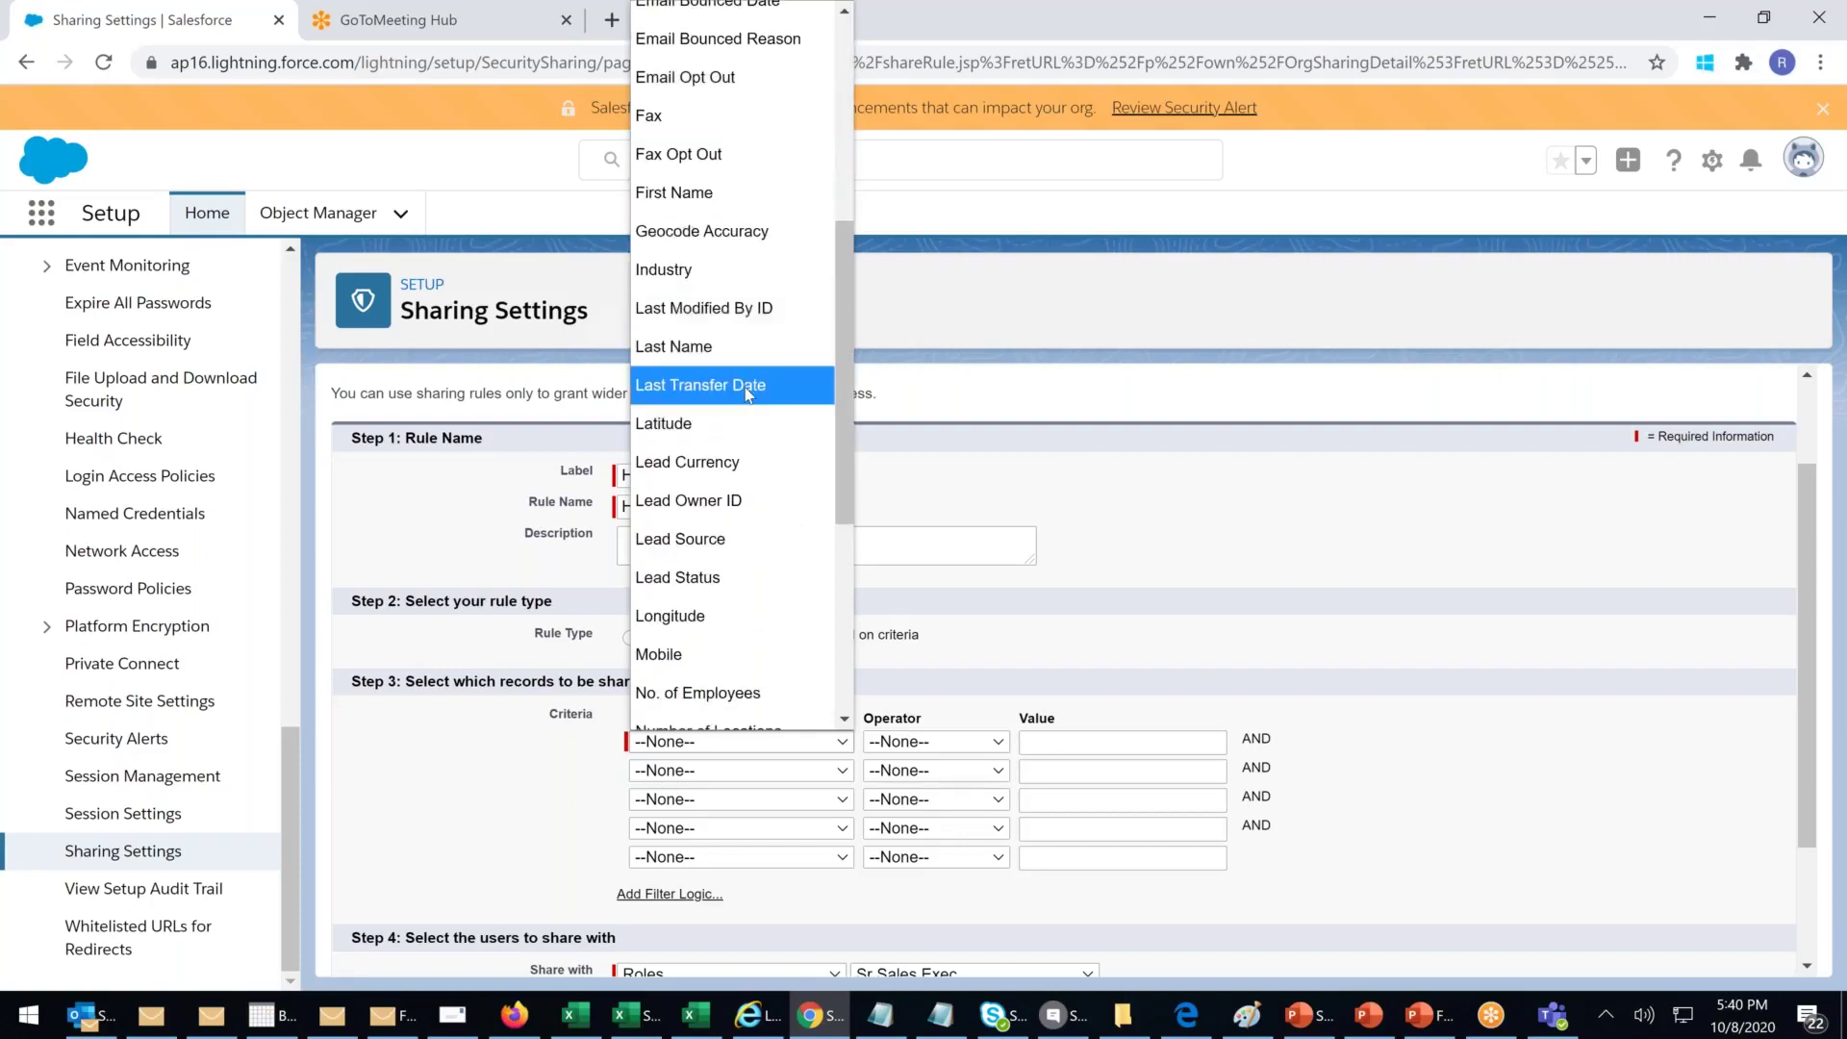
scroll(748, 412, down, 6)
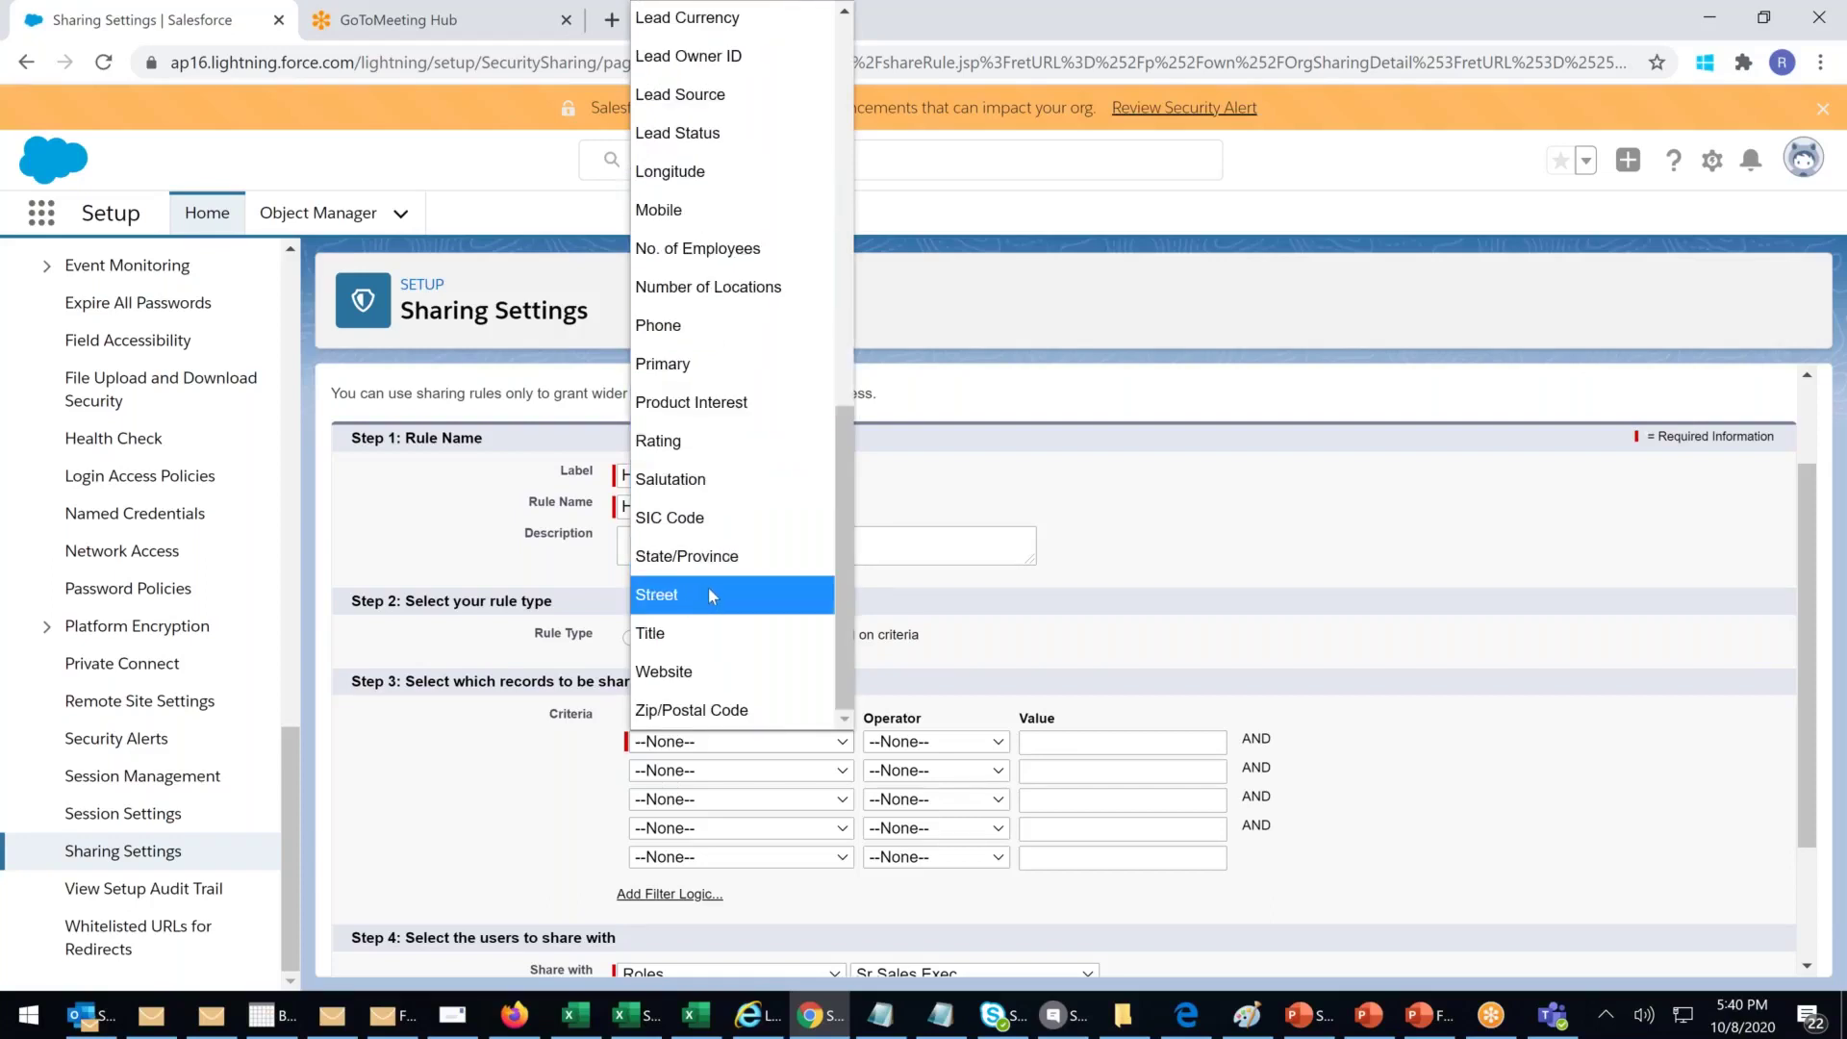
scroll(710, 588, up, 8)
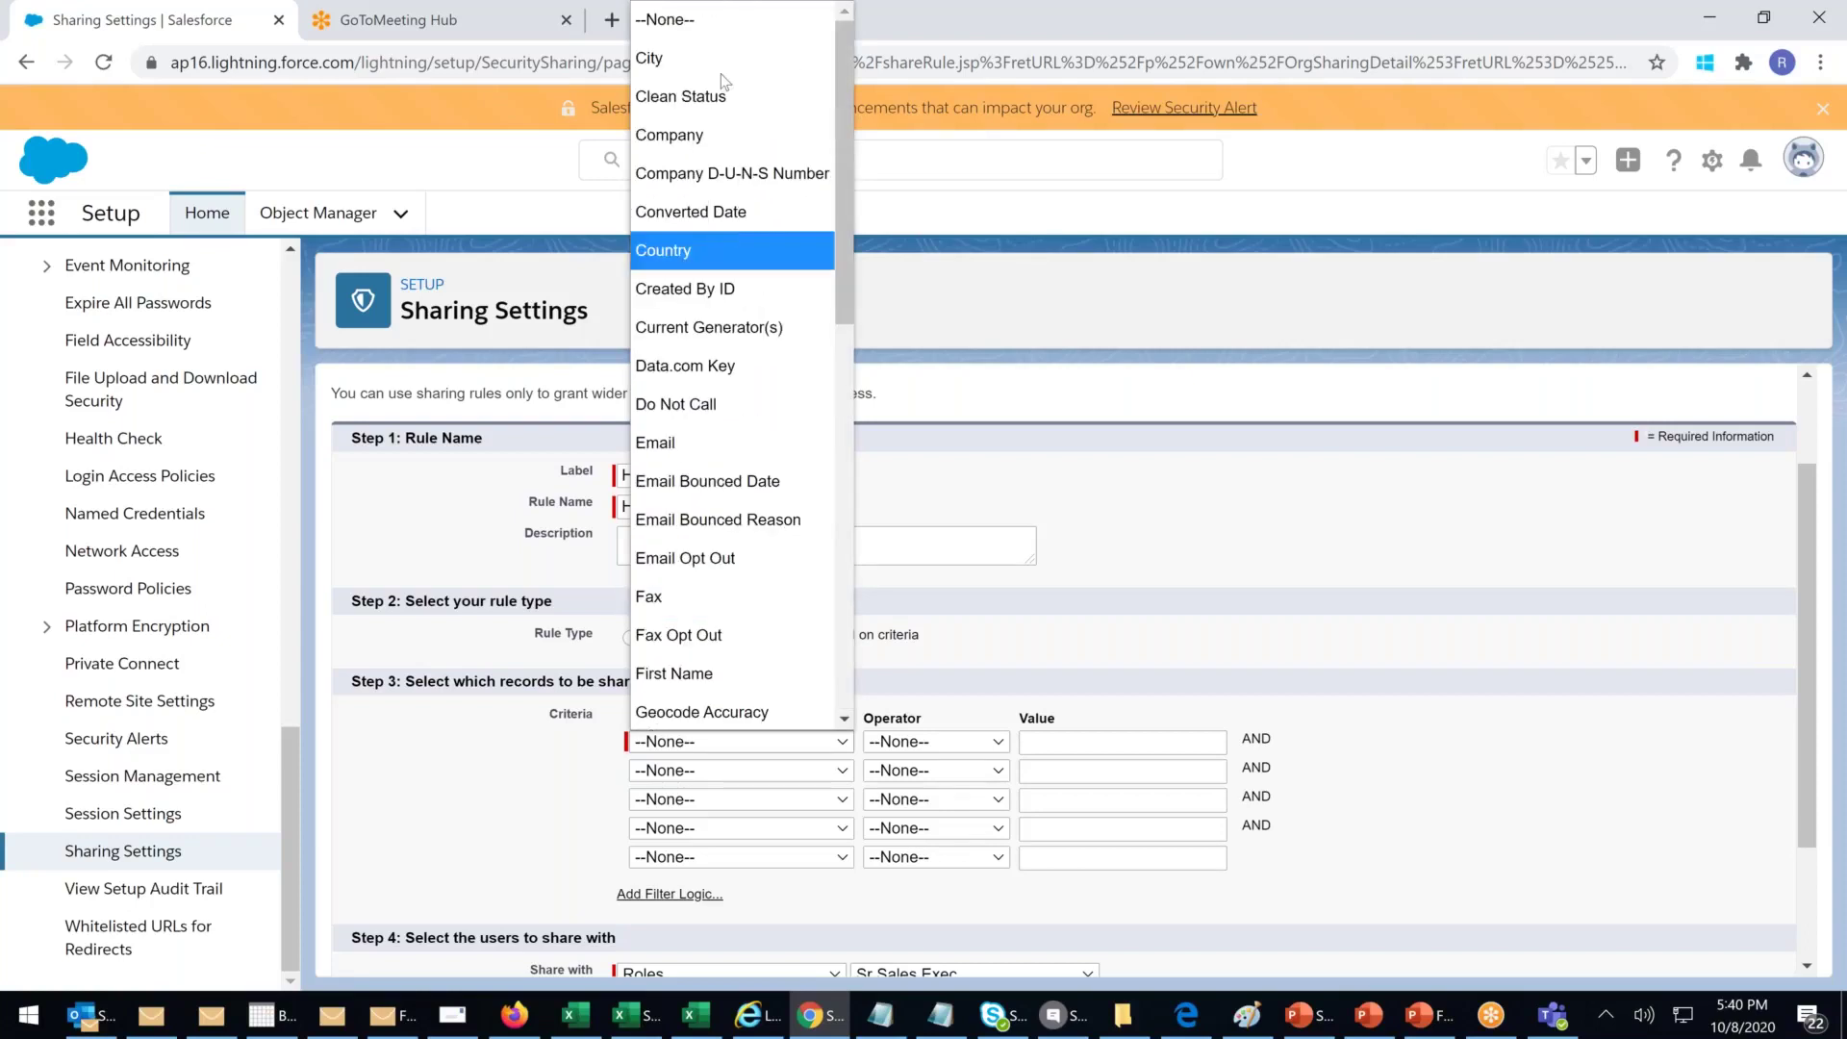
click(700, 75)
Step: Set the first criterion to City contains Hyd
click(981, 742)
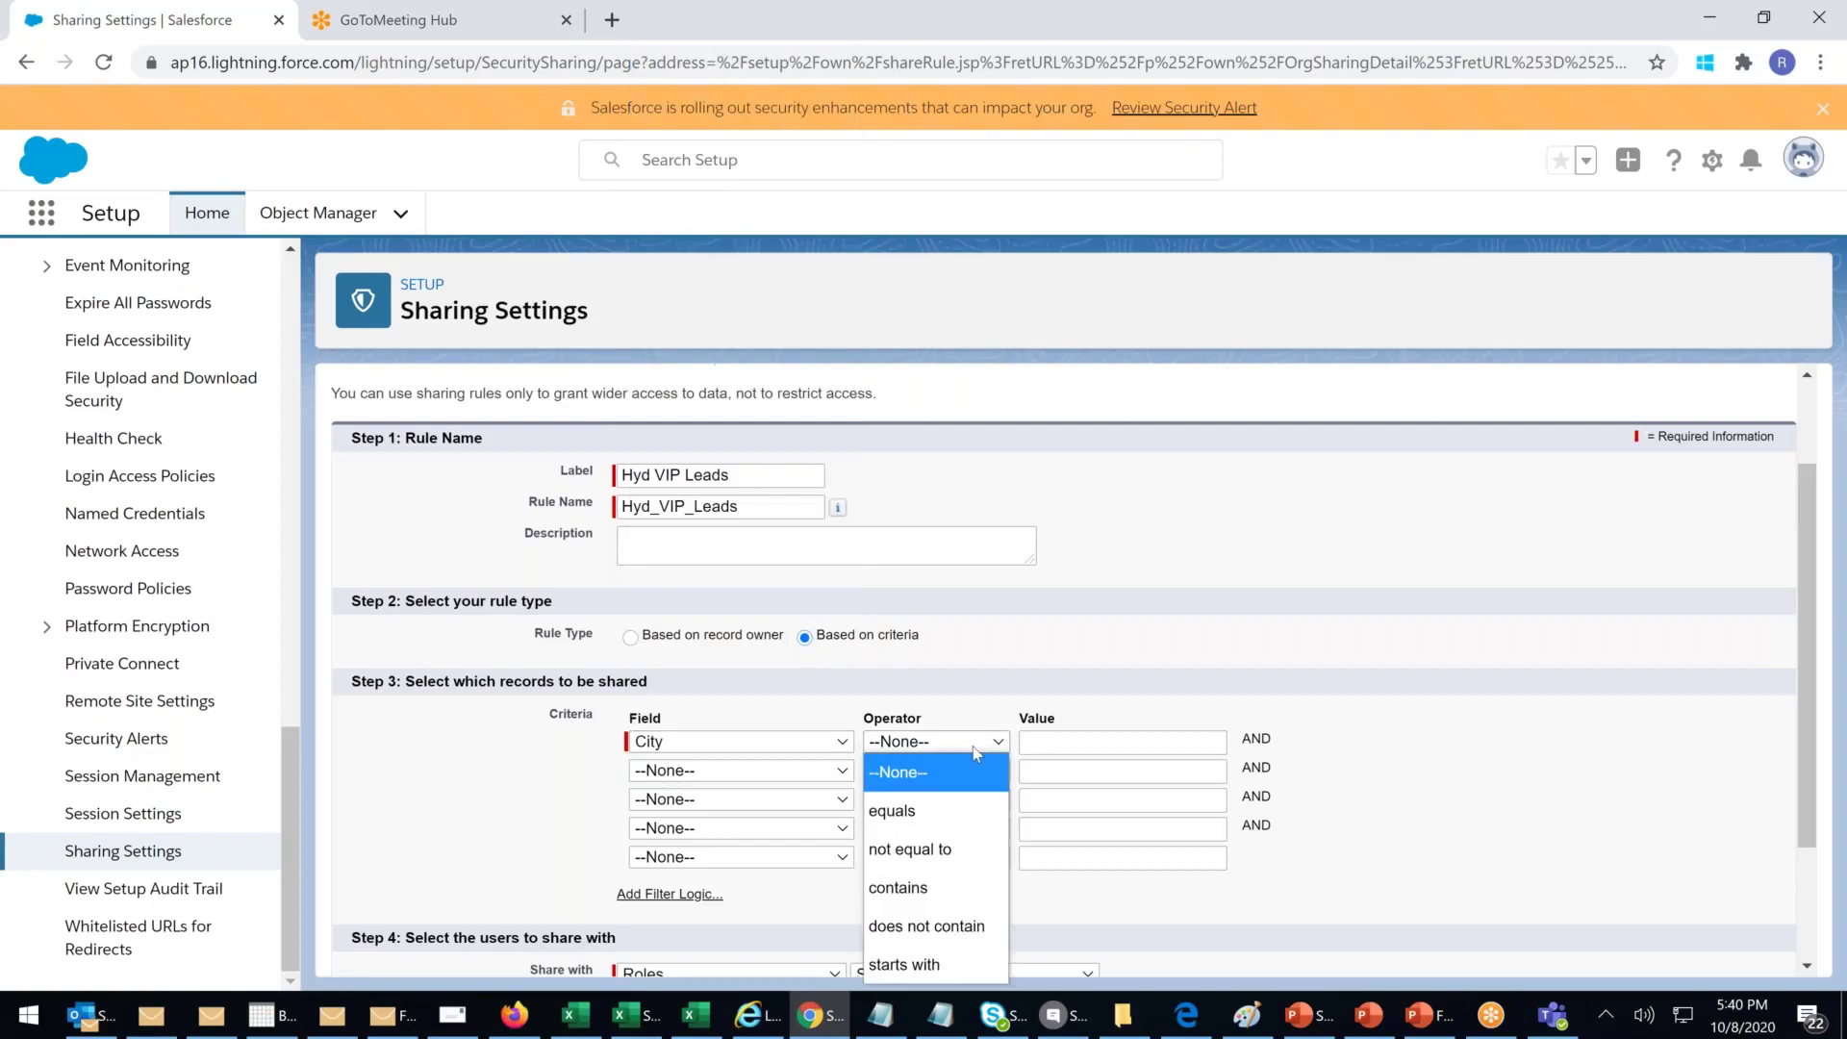
click(919, 890)
click(1059, 747)
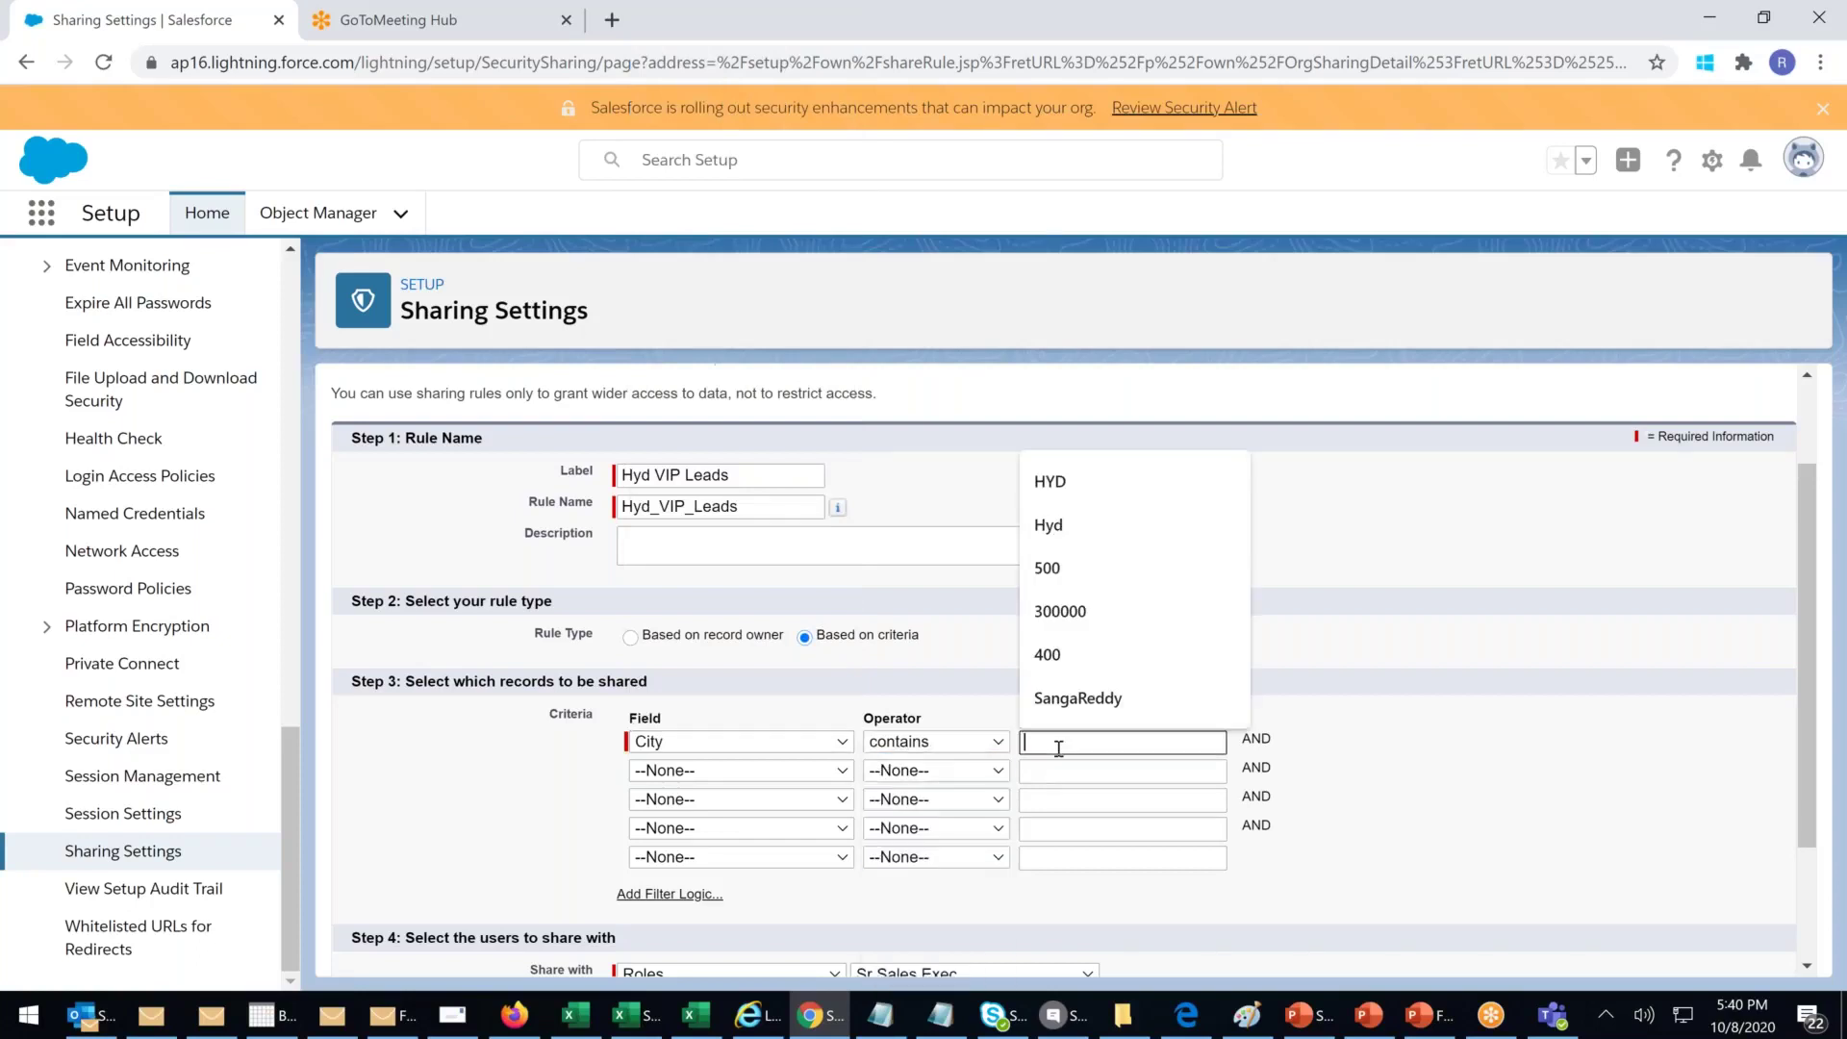
text(Hyd)
click(1197, 583)
Step: Add a second criterion: Mobile contains 9999
click(740, 772)
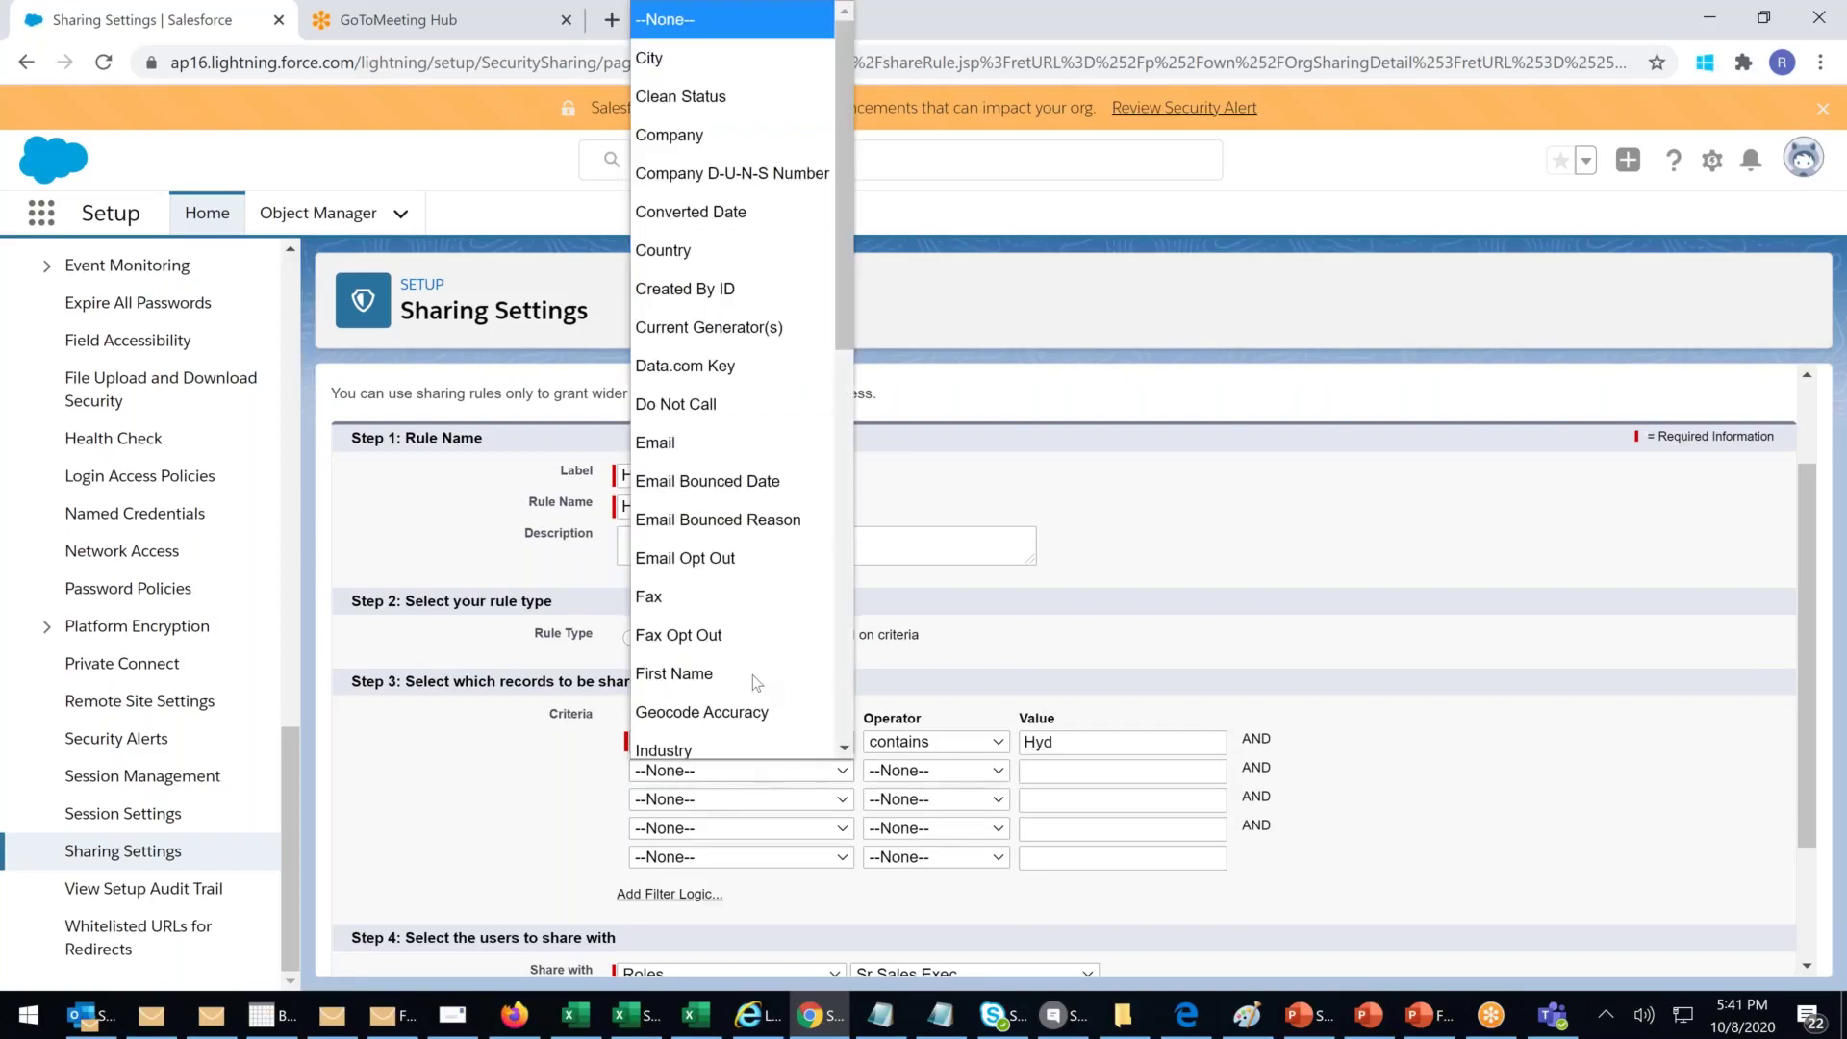
scroll(753, 673, down, 3)
scroll(765, 529, down, 3)
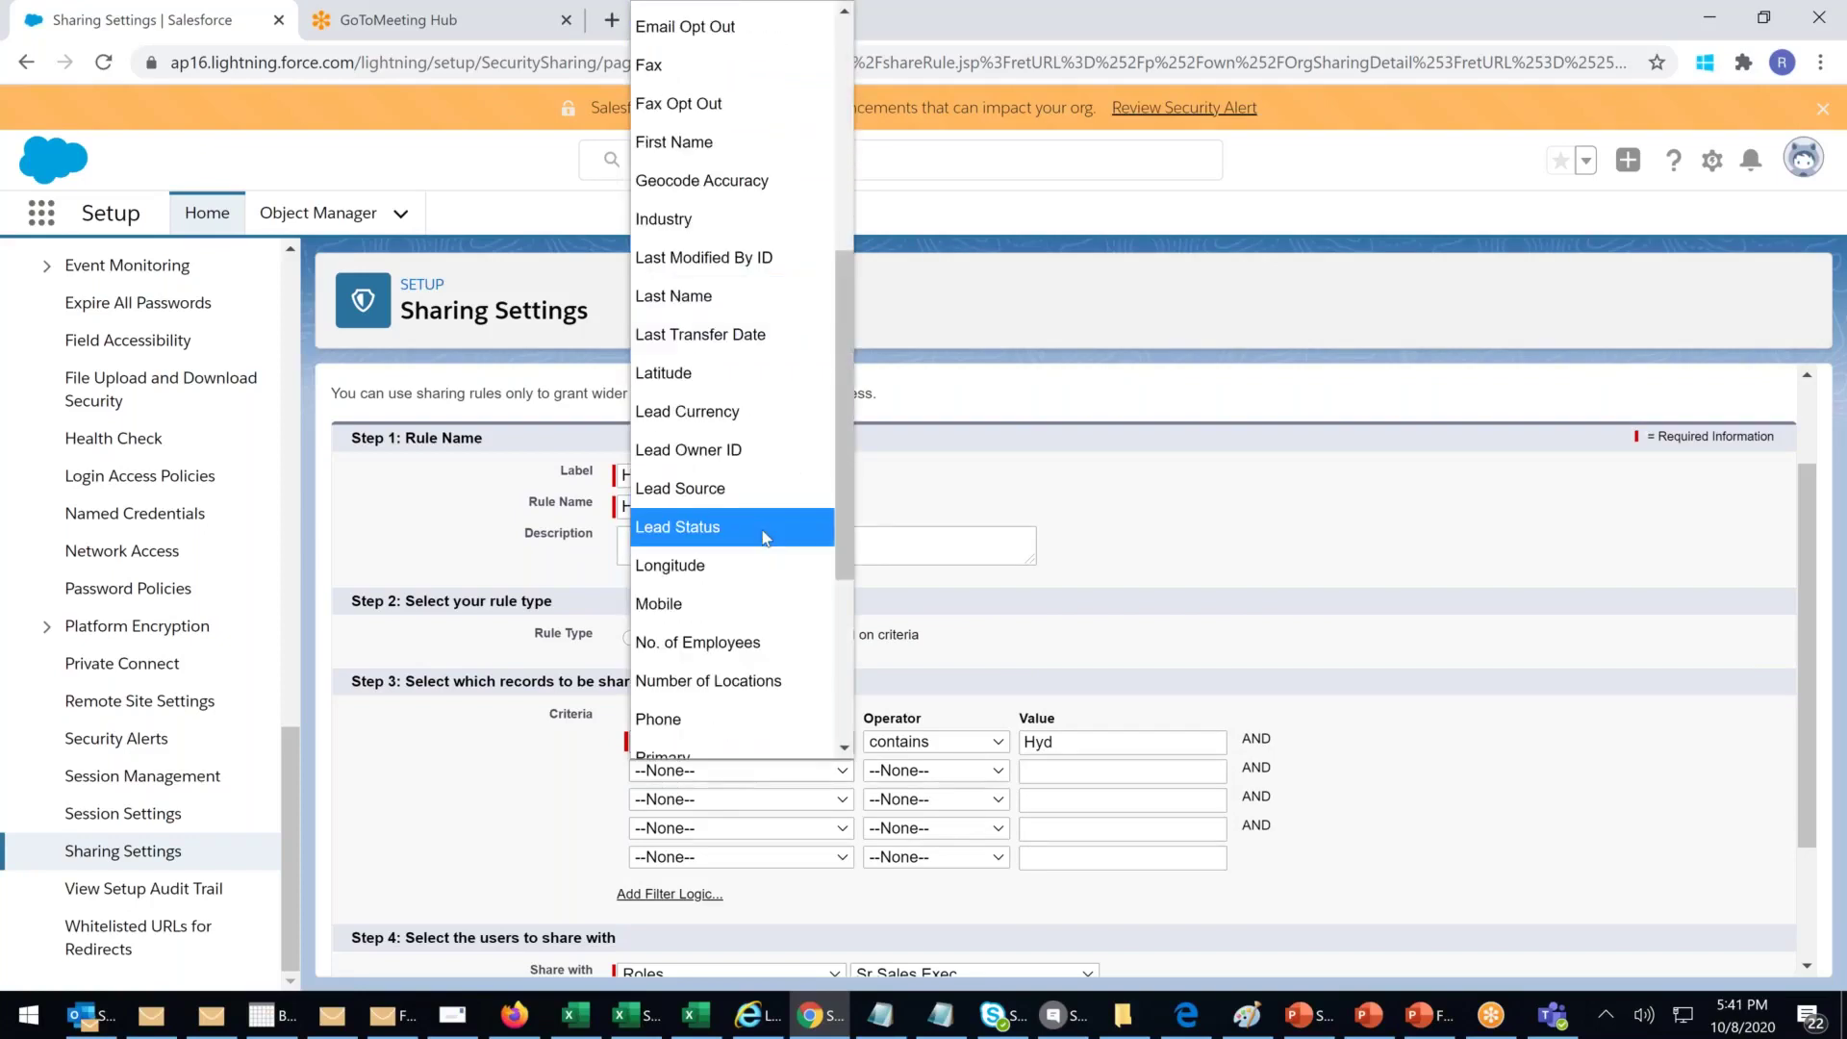
scroll(764, 537, down, 5)
scroll(760, 533, up, 3)
click(760, 478)
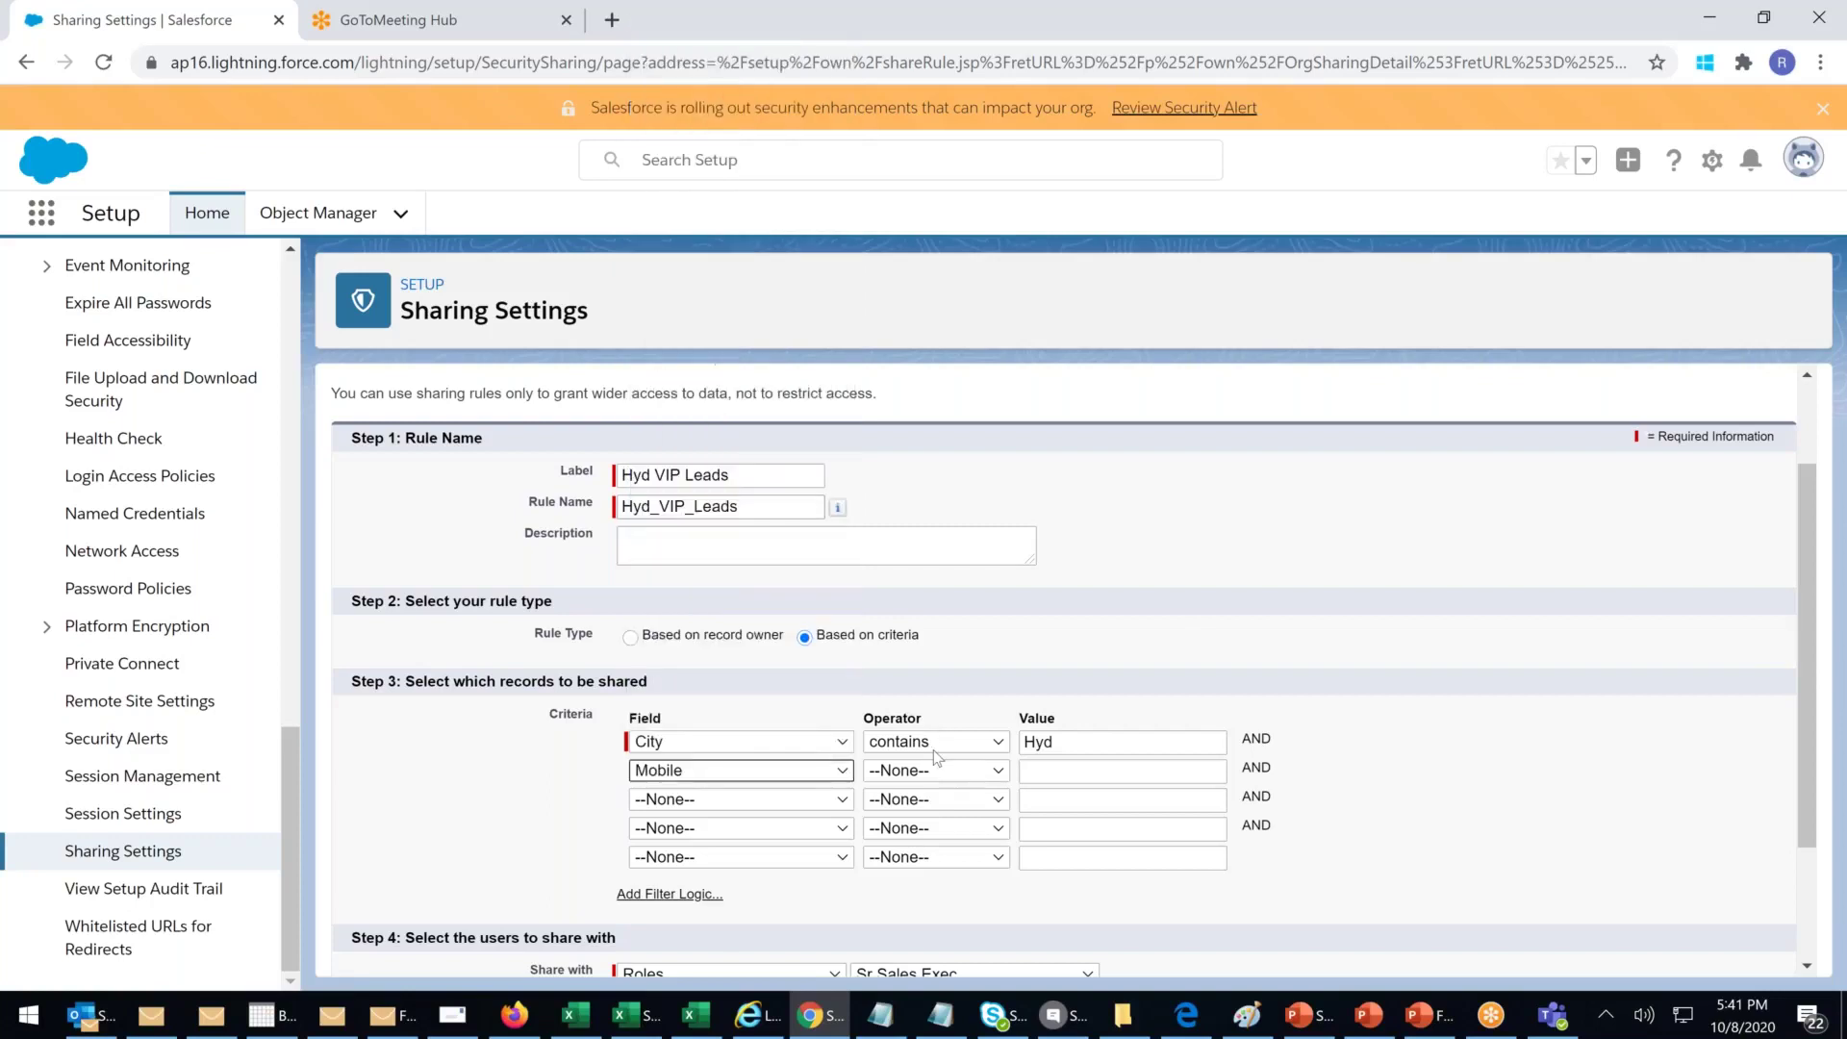
click(935, 759)
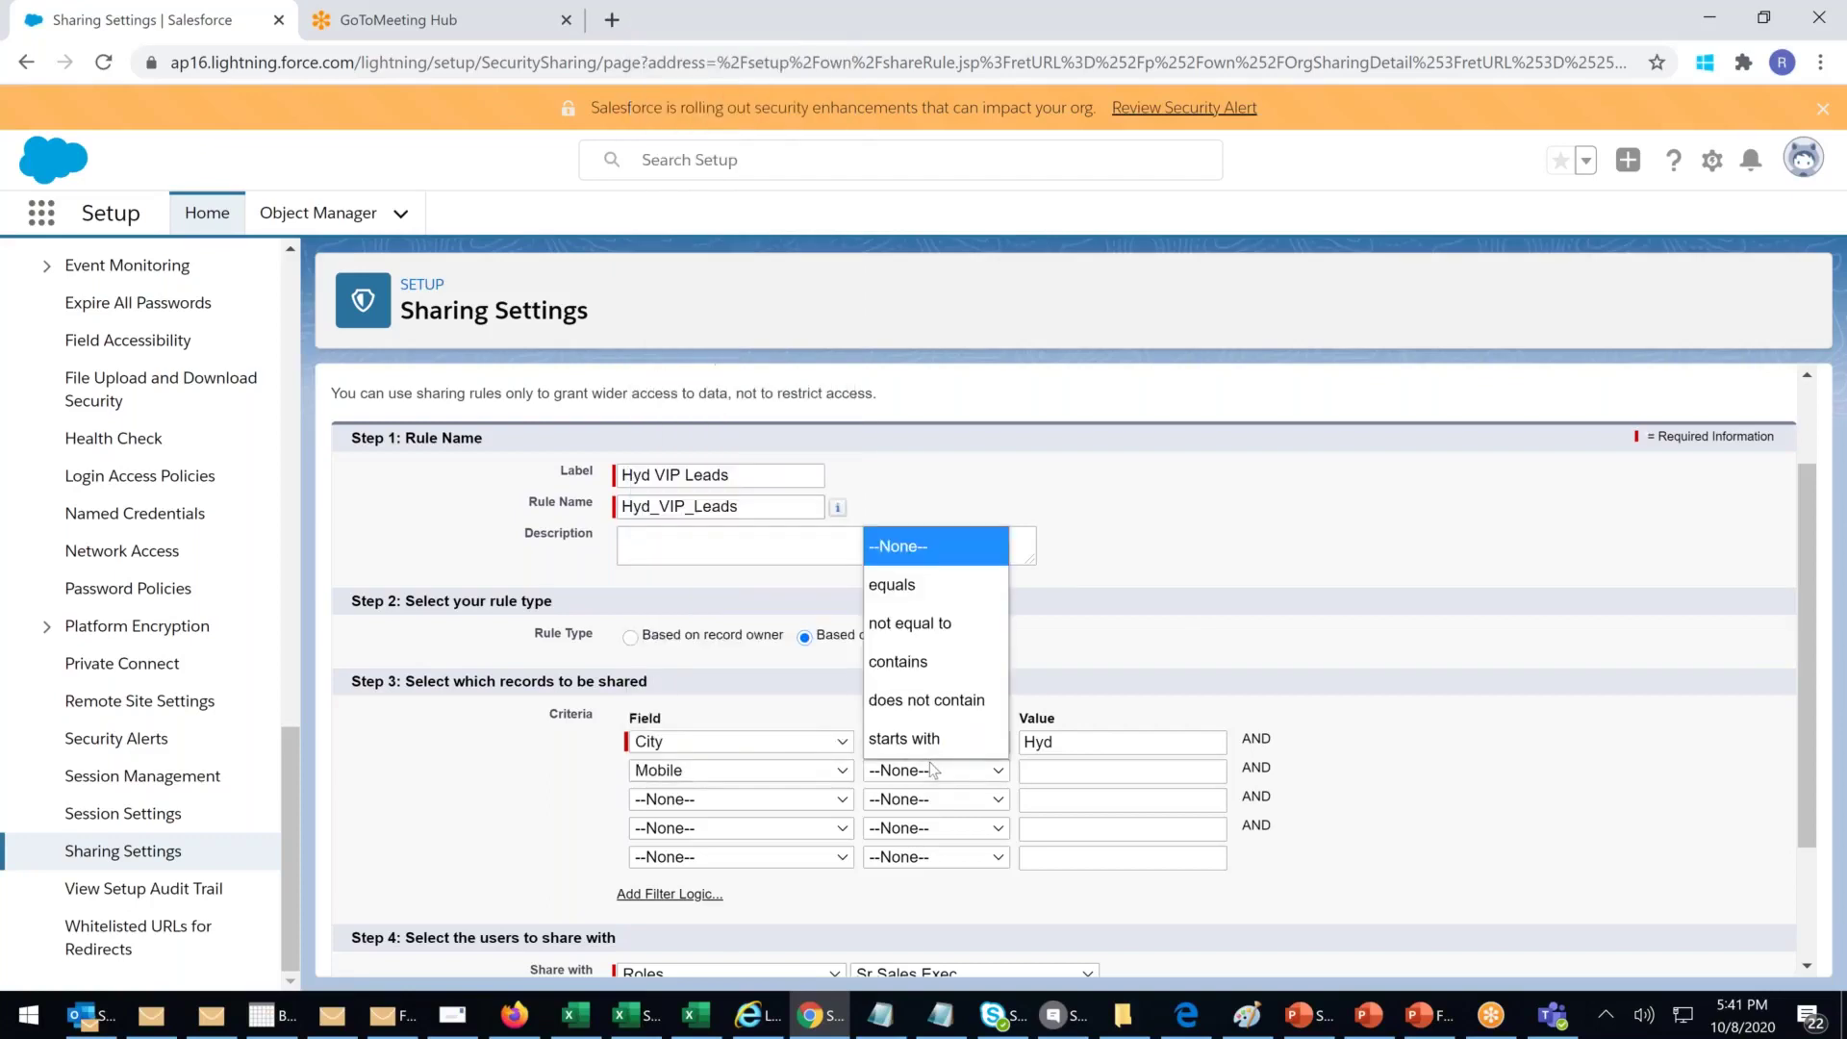
click(943, 663)
click(1051, 771)
text(888)
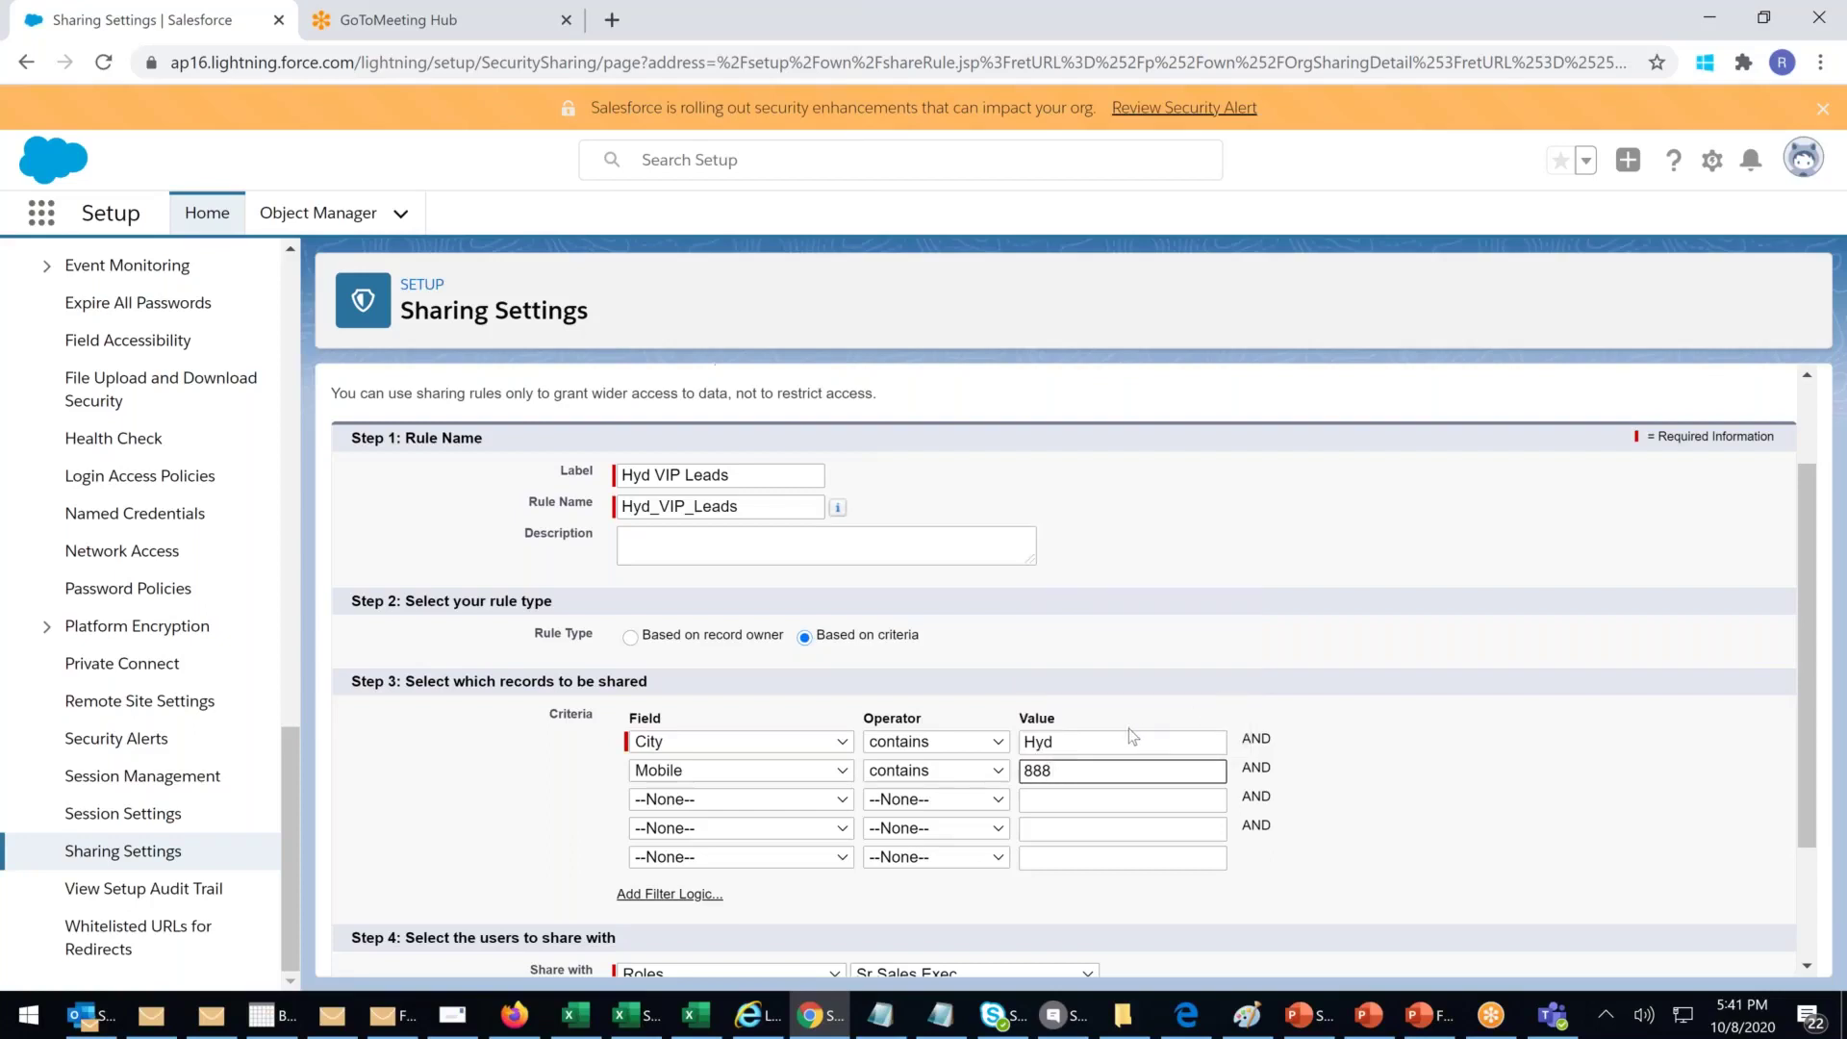
key(BackSpace)
key(BackSpace)
key(BackSpace)
text(9999)
click(1409, 565)
scroll(1398, 577, down, 2)
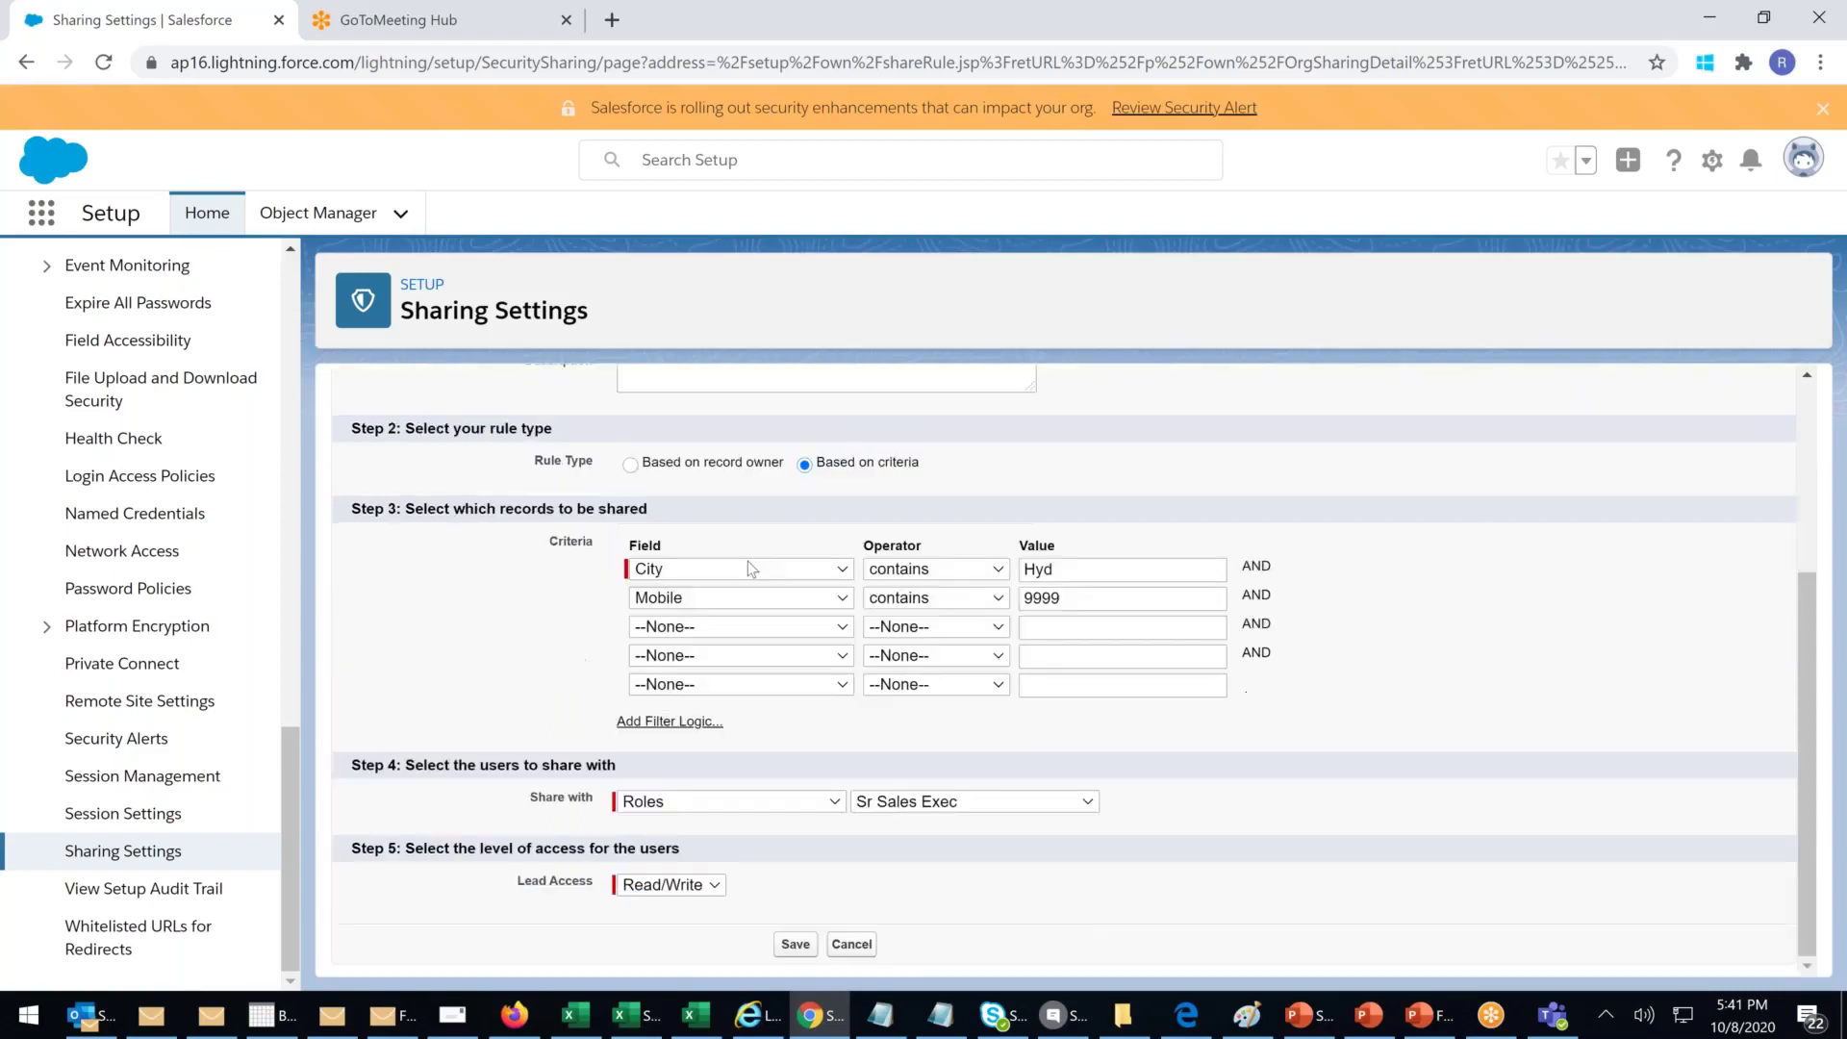
Step: Try sharing with the Hyderabad territory, keeping Read/Write lead access
click(709, 806)
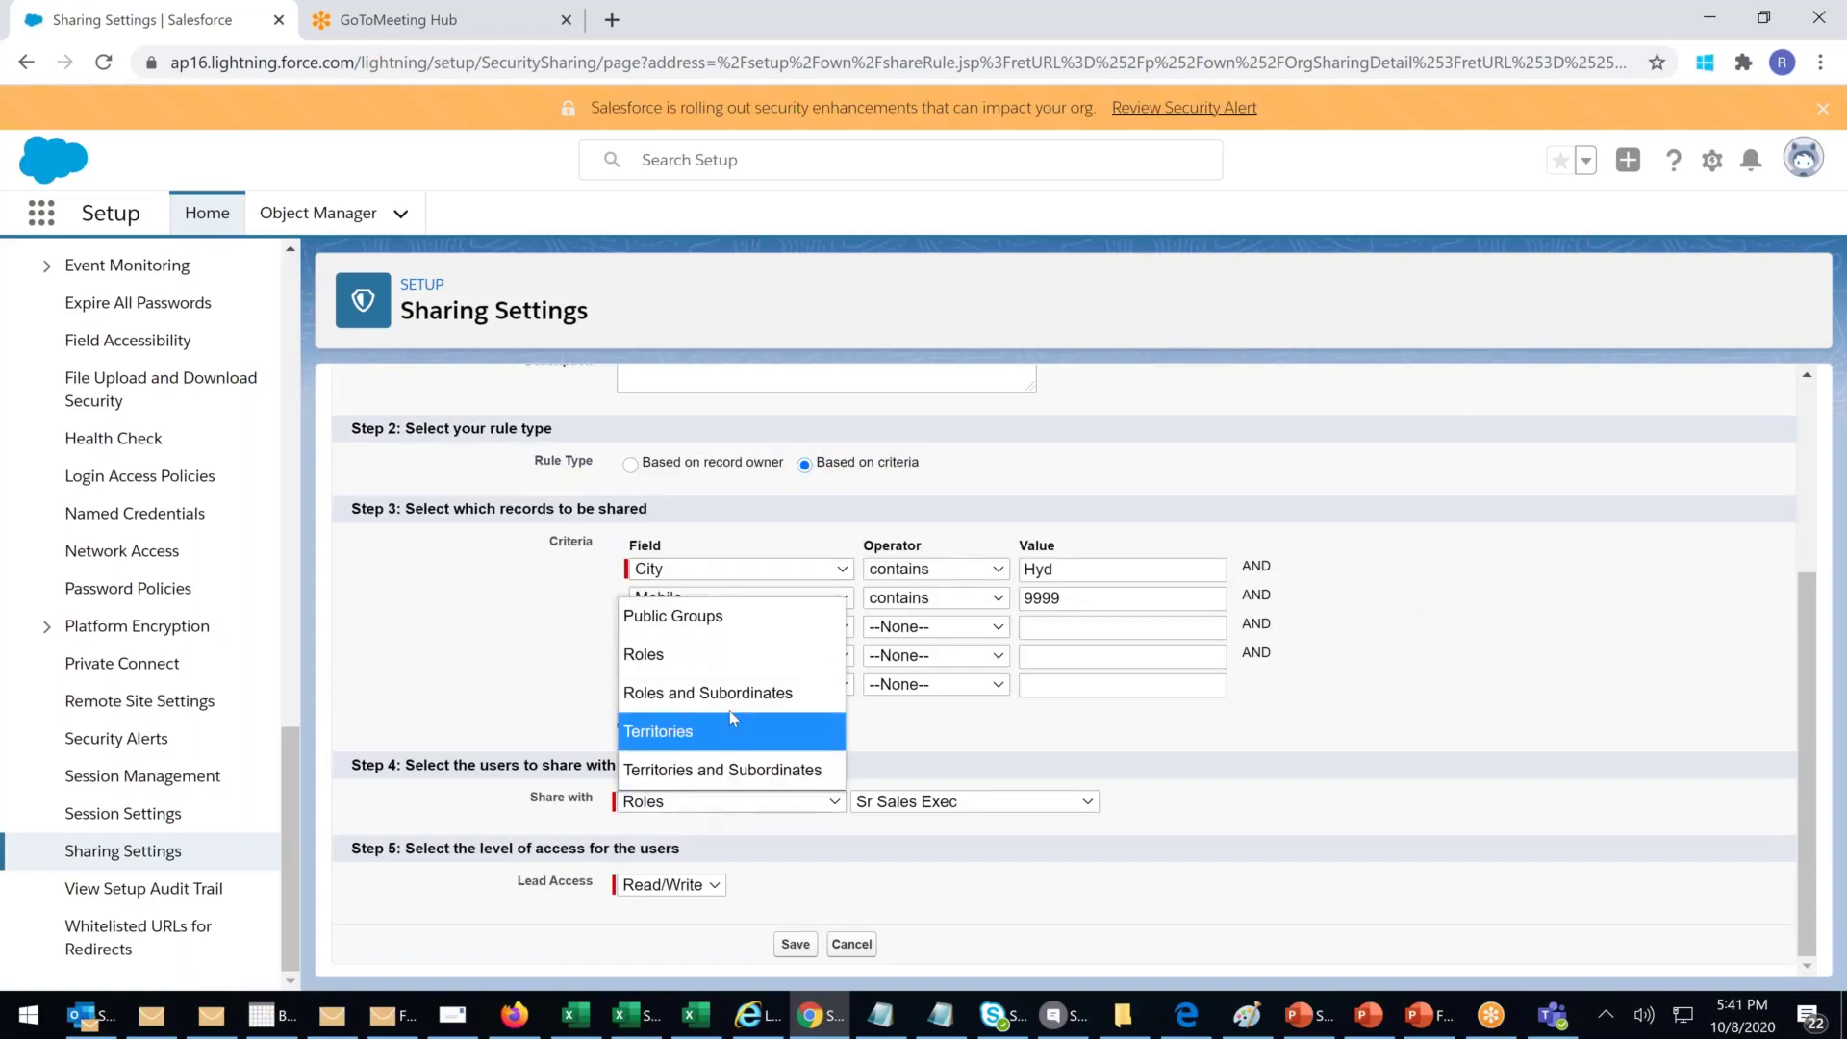
click(680, 735)
click(980, 811)
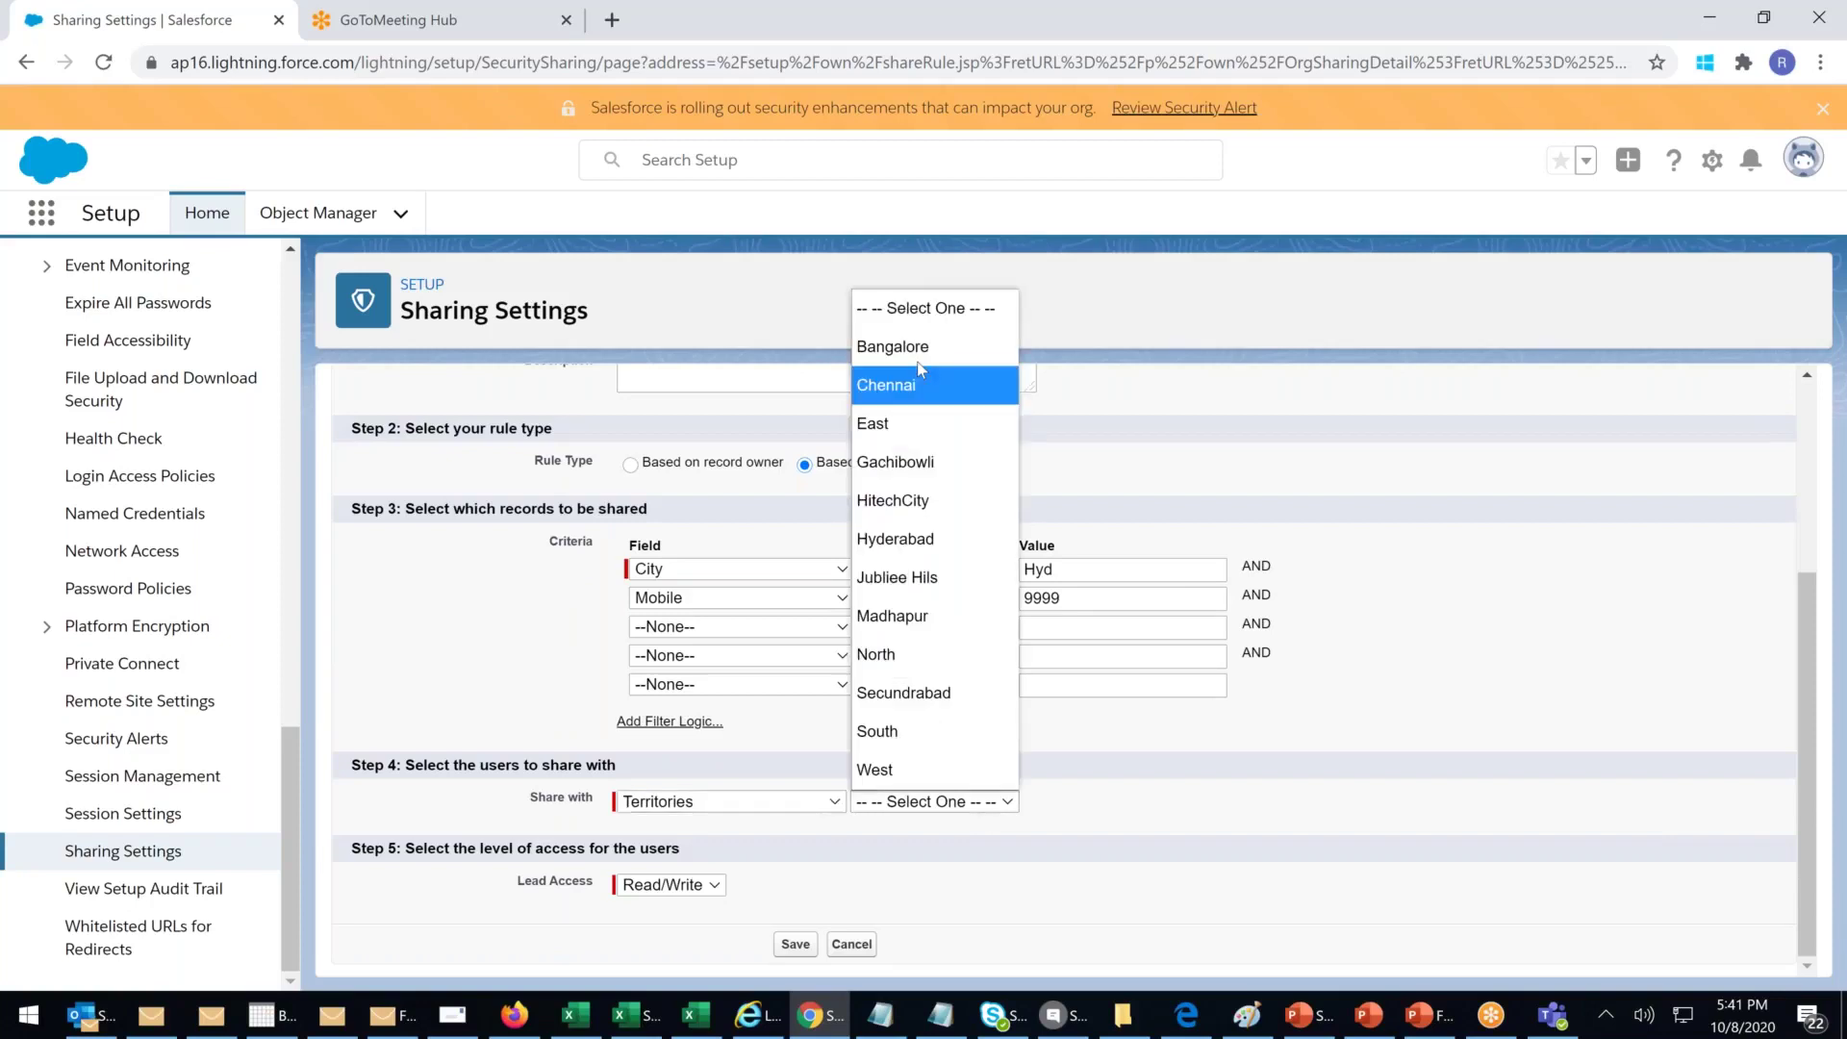
click(902, 547)
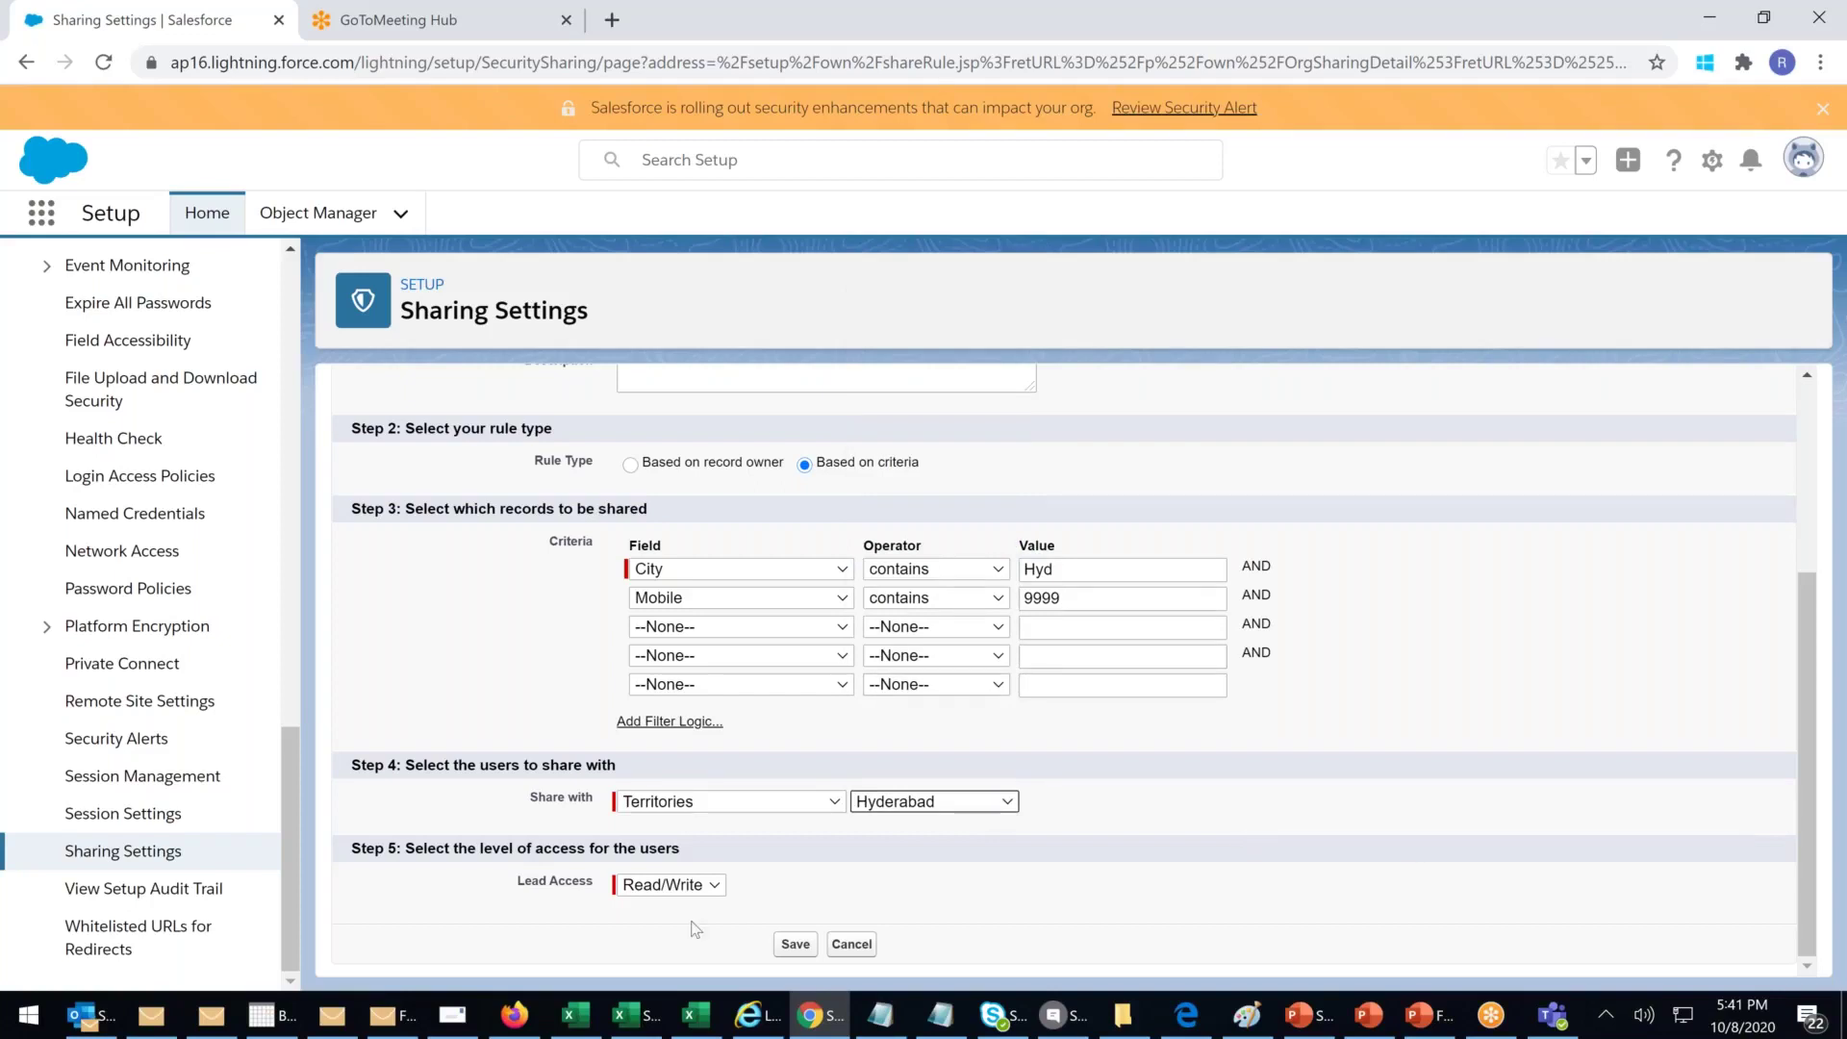
click(681, 891)
click(687, 887)
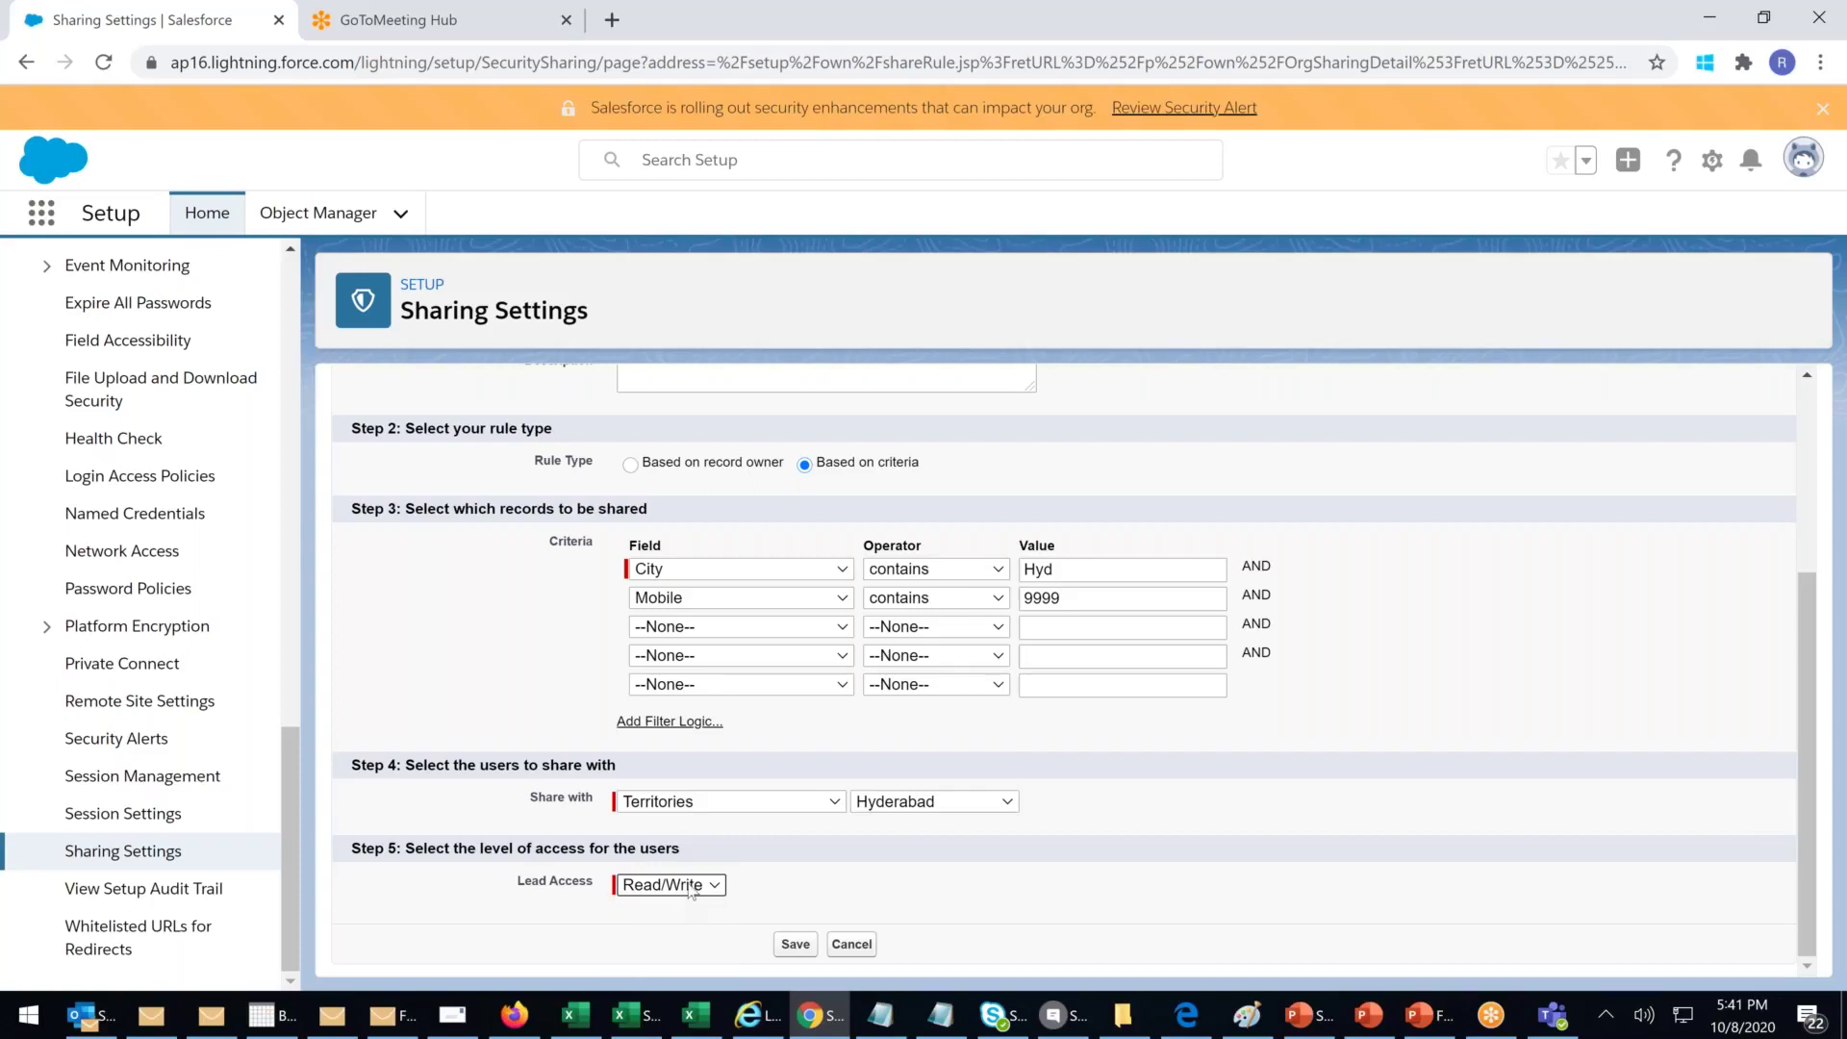
click(979, 817)
click(977, 814)
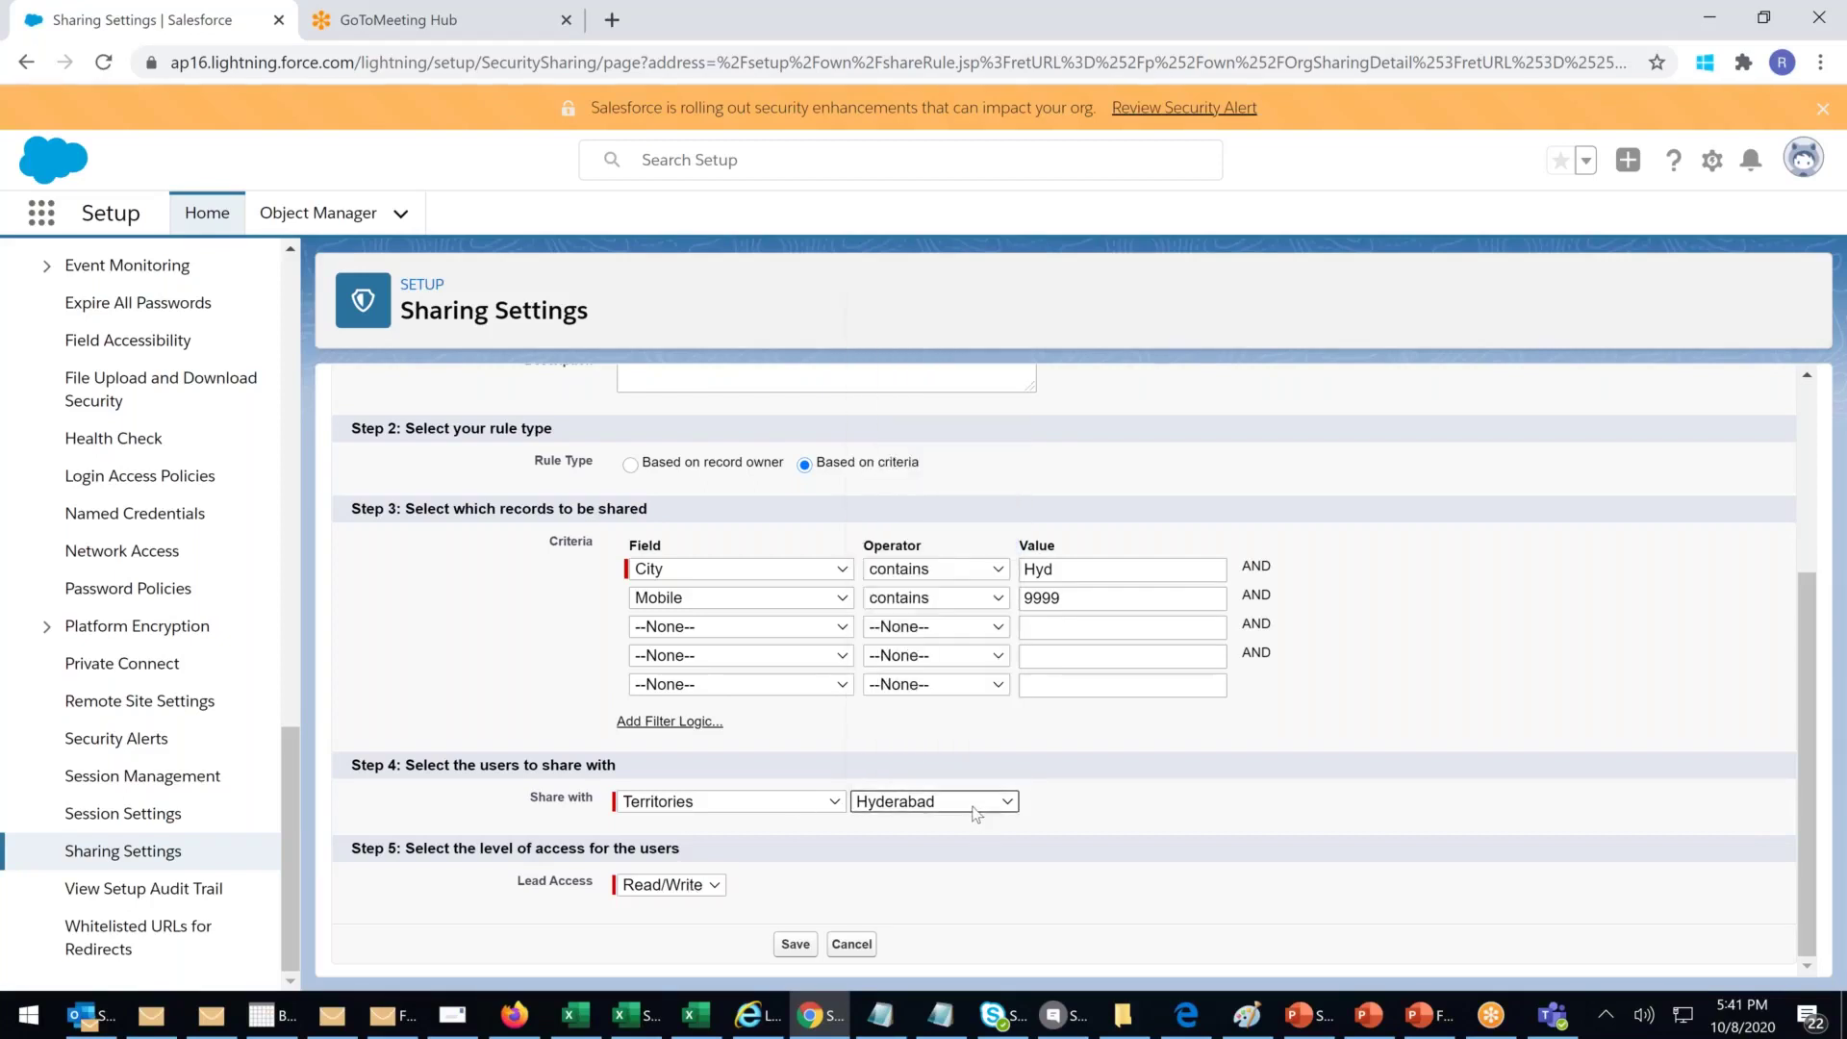
Step: Change the share-with type to Public Groups, leaving the group not yet chosen
click(798, 801)
click(683, 670)
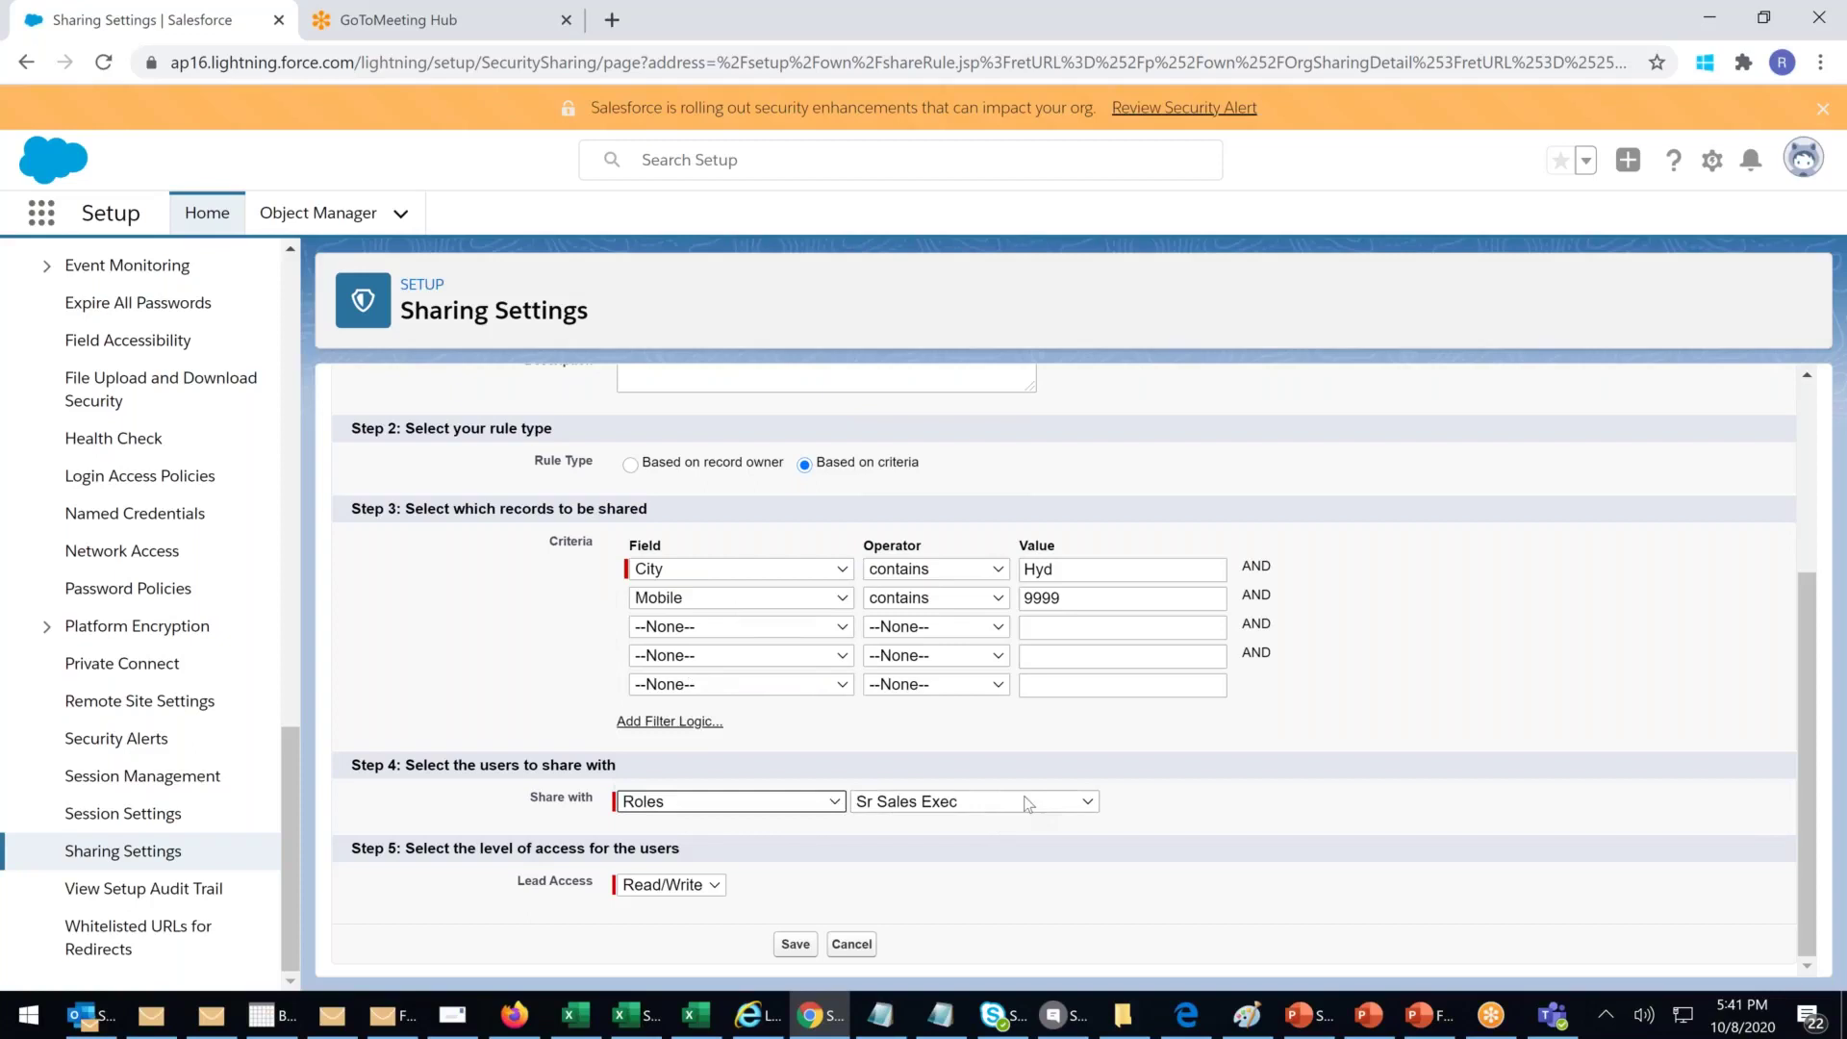
click(1030, 805)
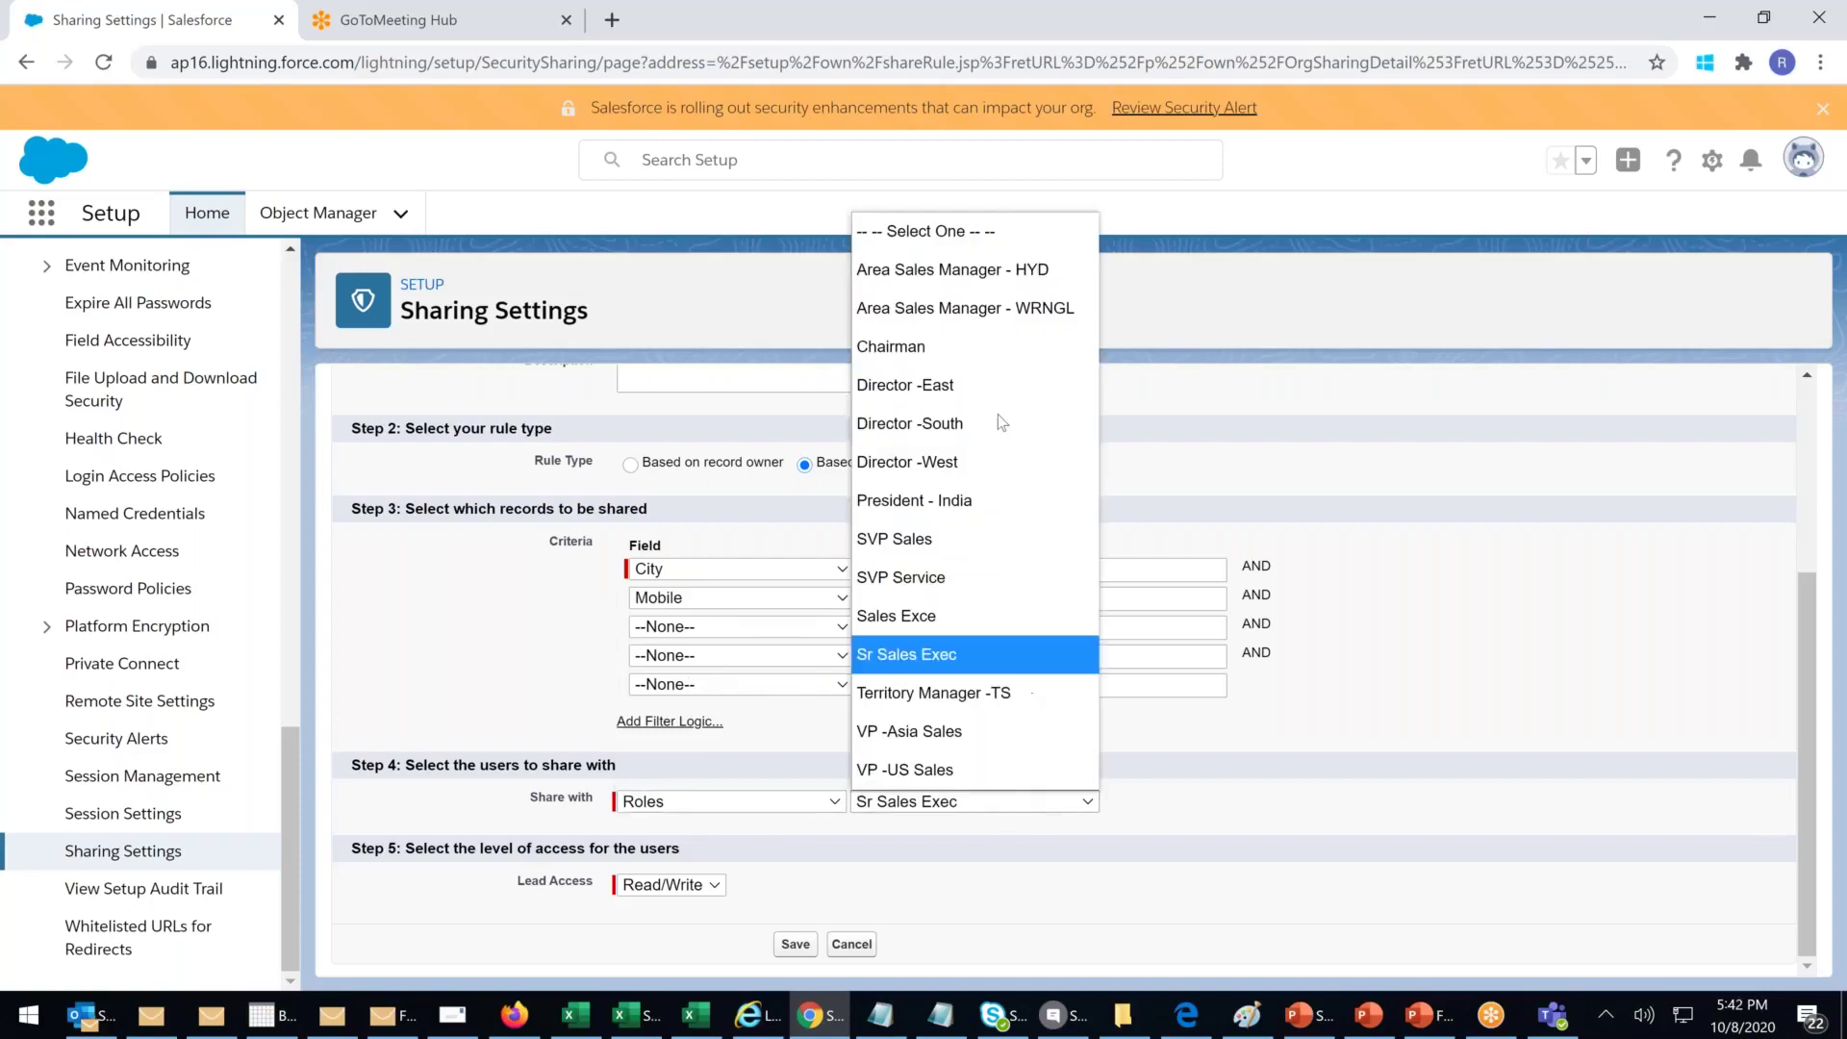
click(789, 801)
click(707, 615)
click(991, 804)
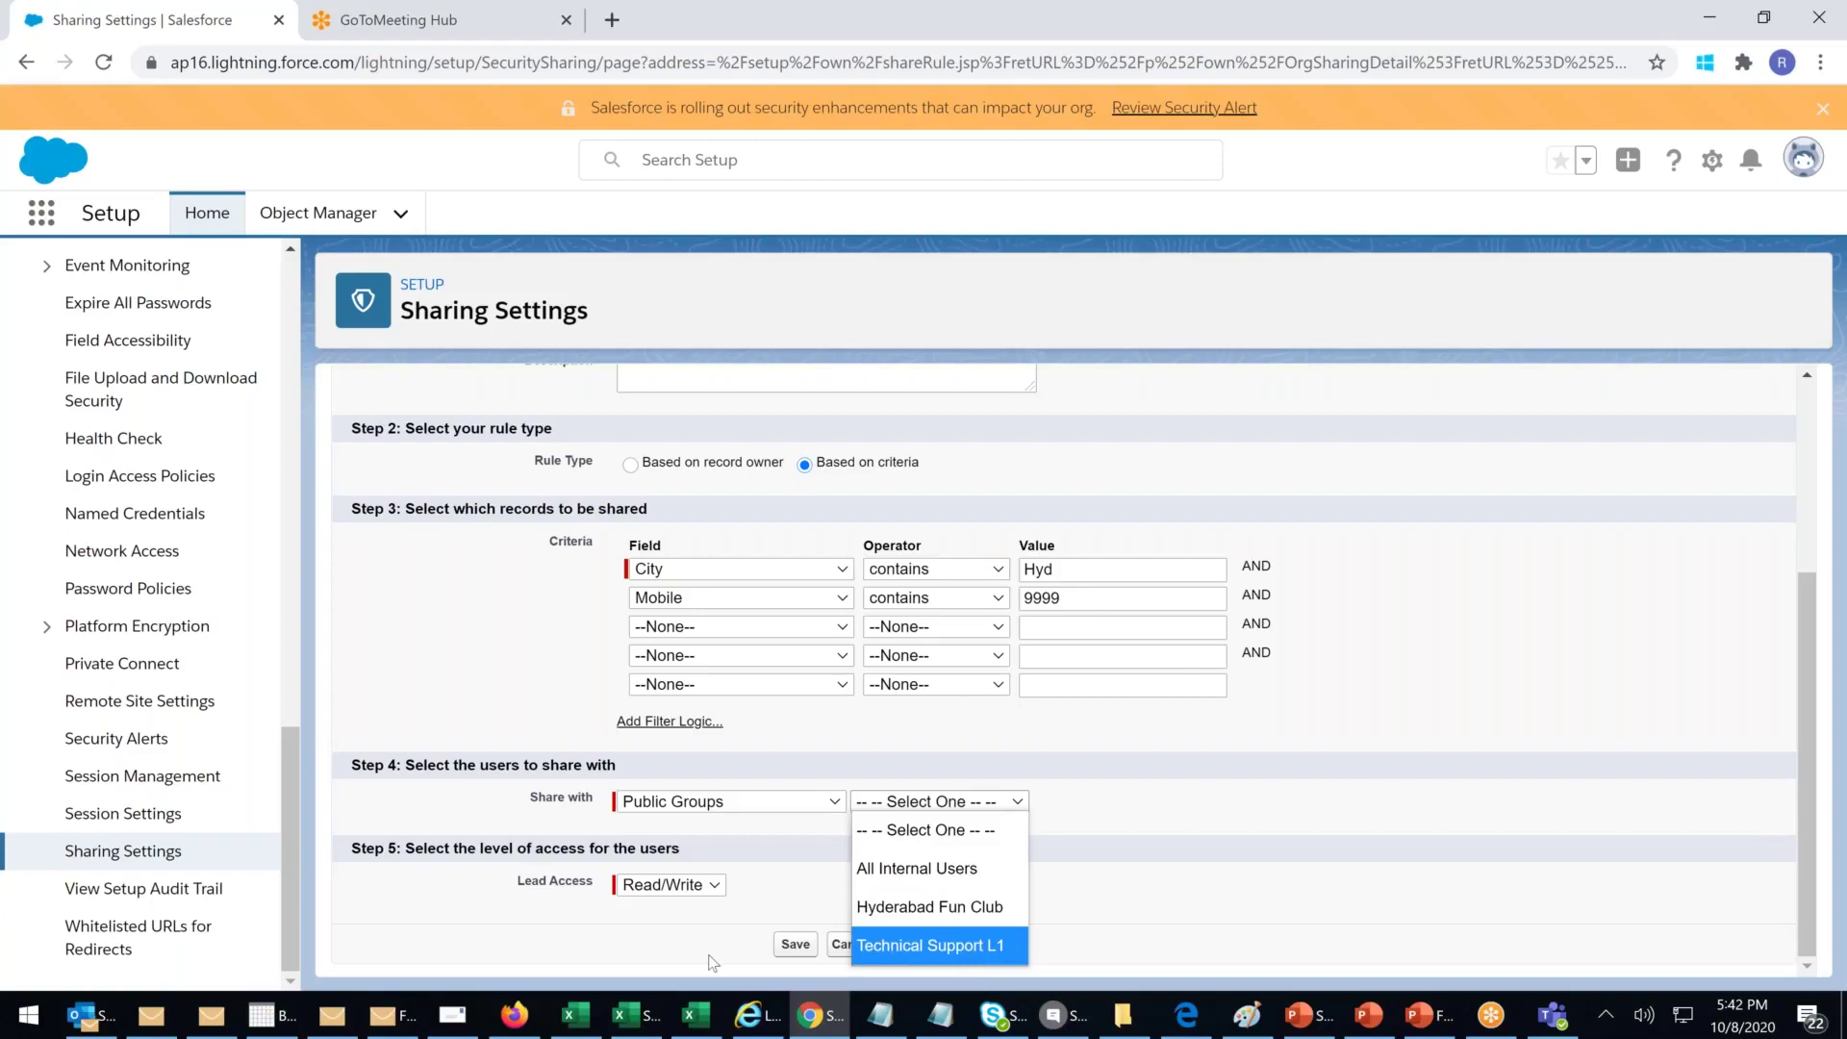
Step: Share the Hyd VIP Leads rule with the Hyderabad Fun Club group, save it, and confirm recalculation
key(Up)
click(1464, 861)
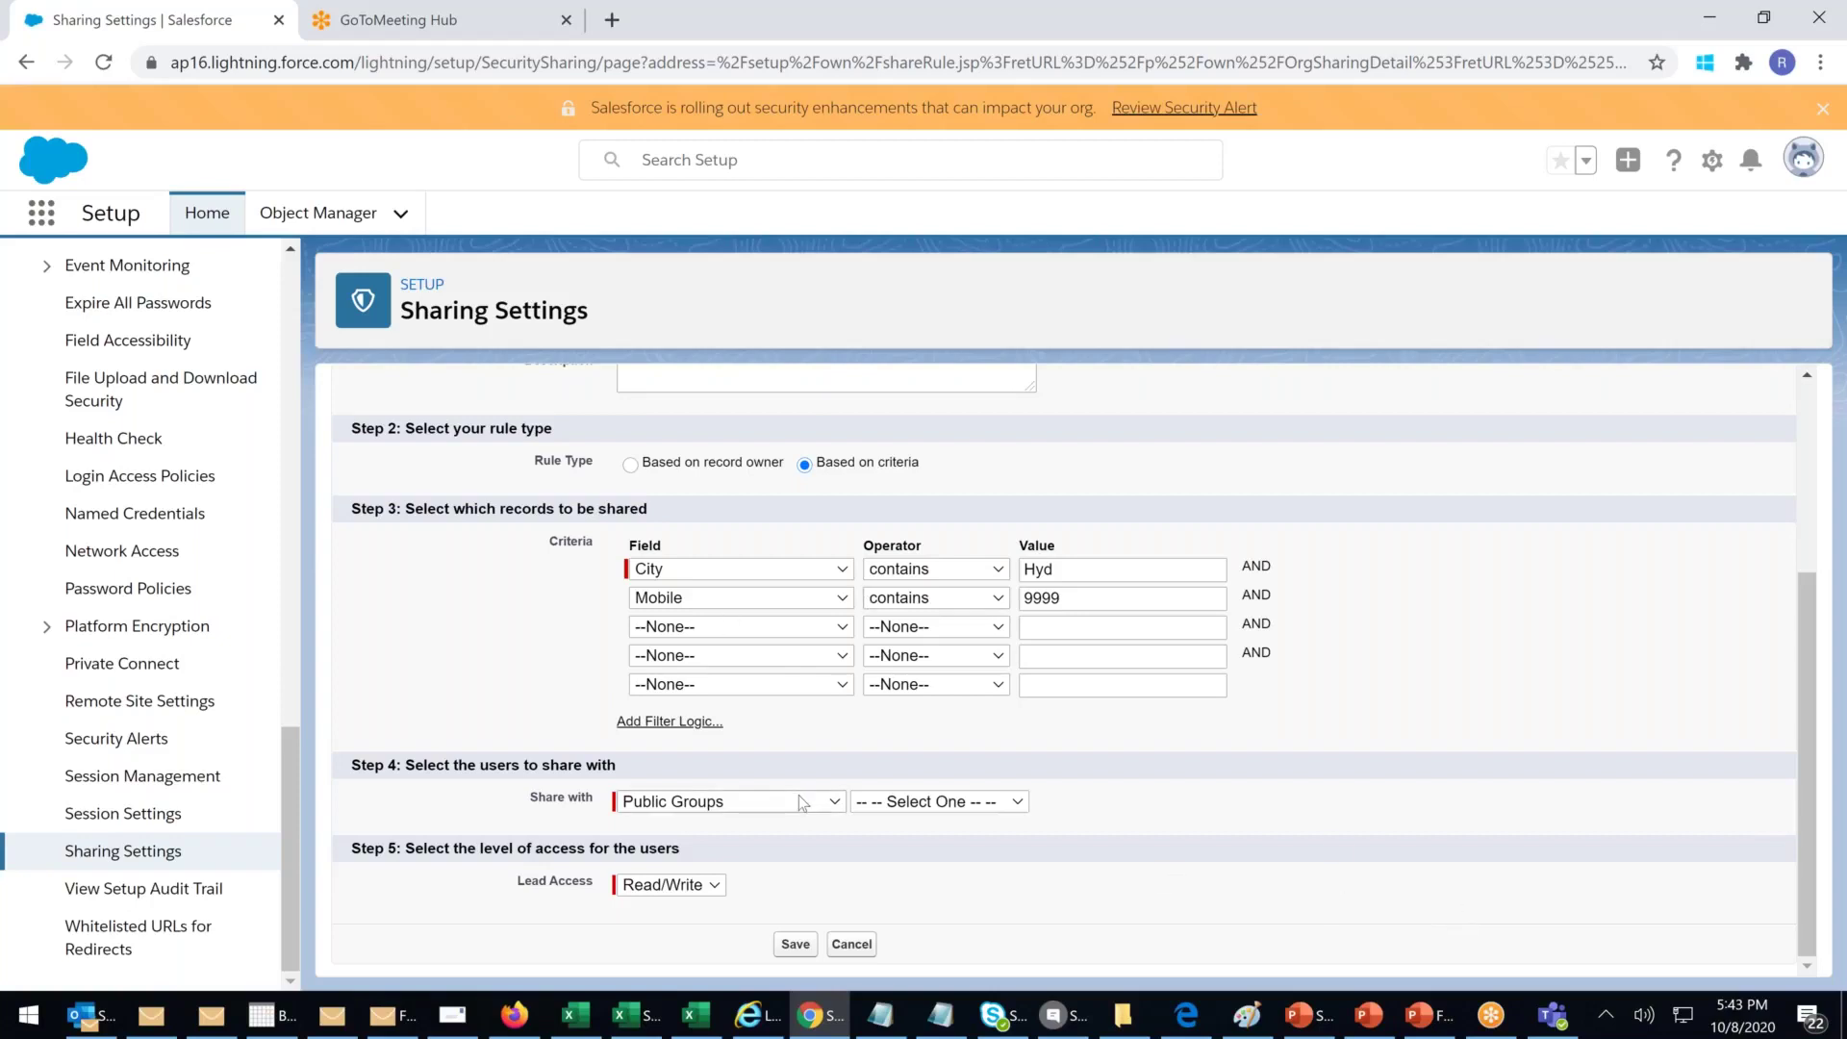
click(933, 803)
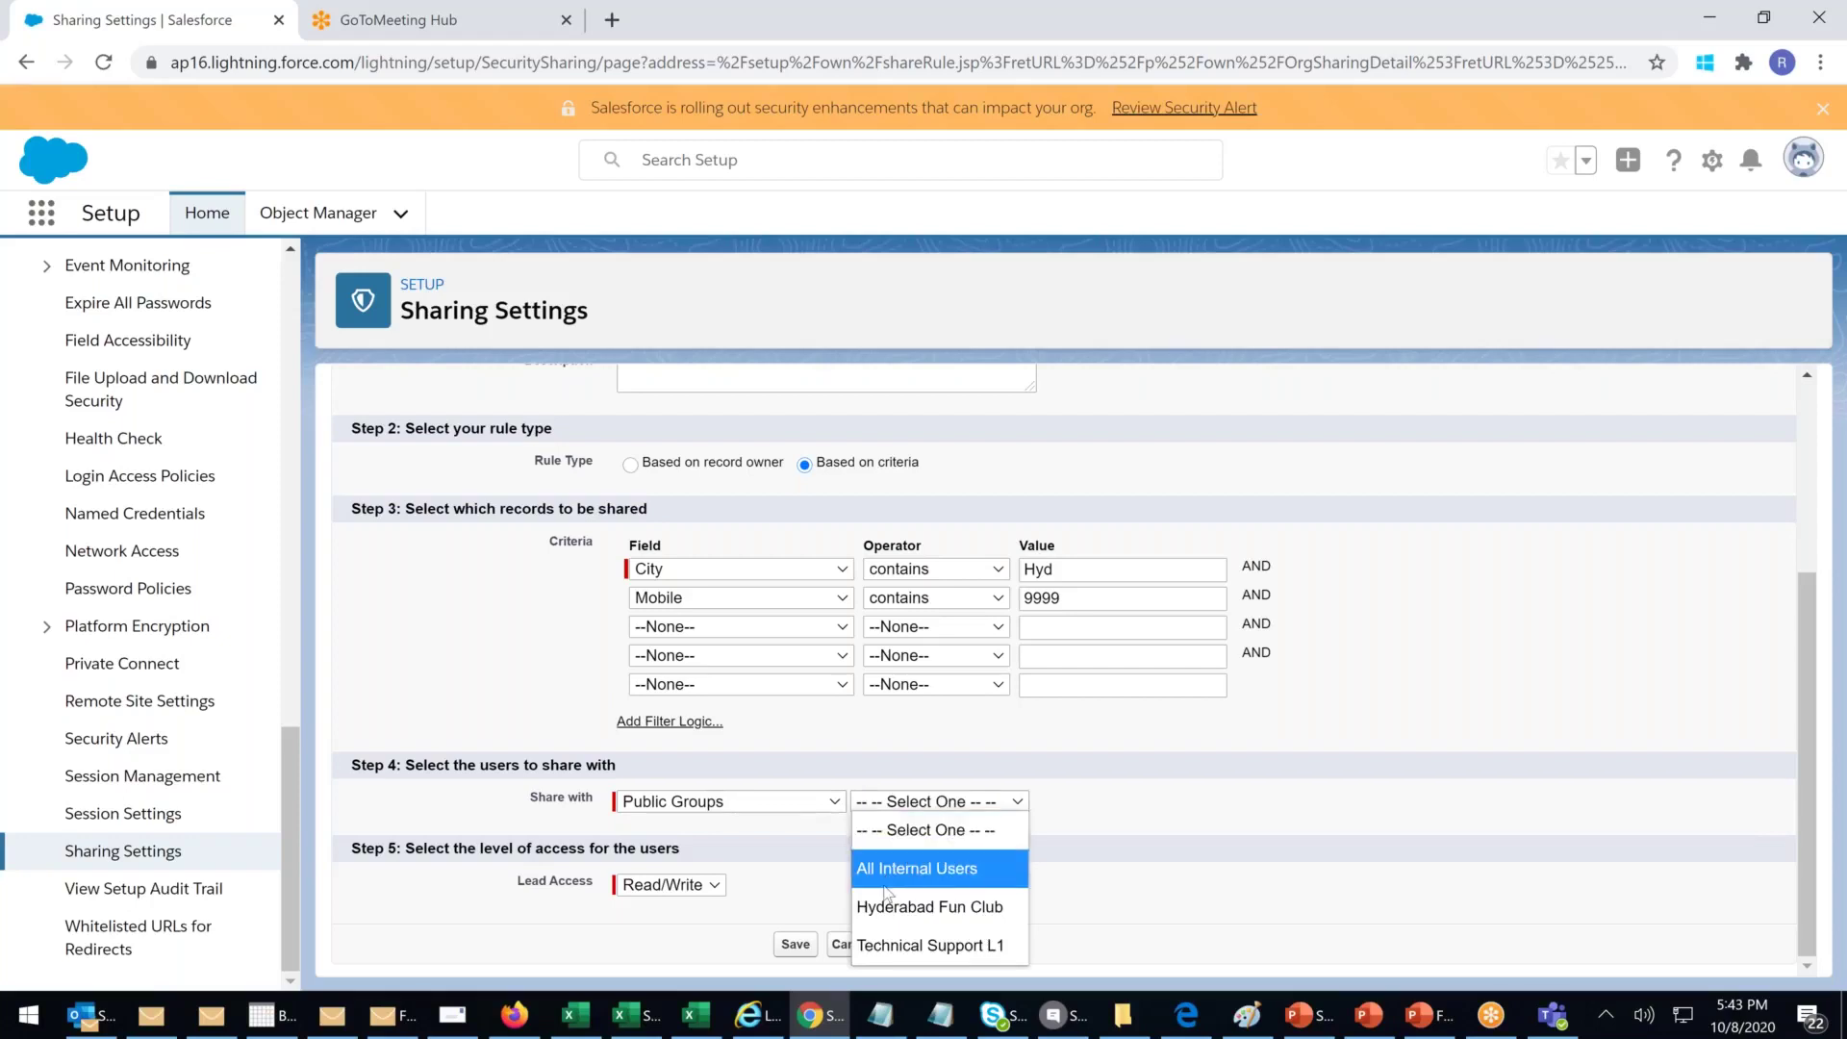
click(914, 909)
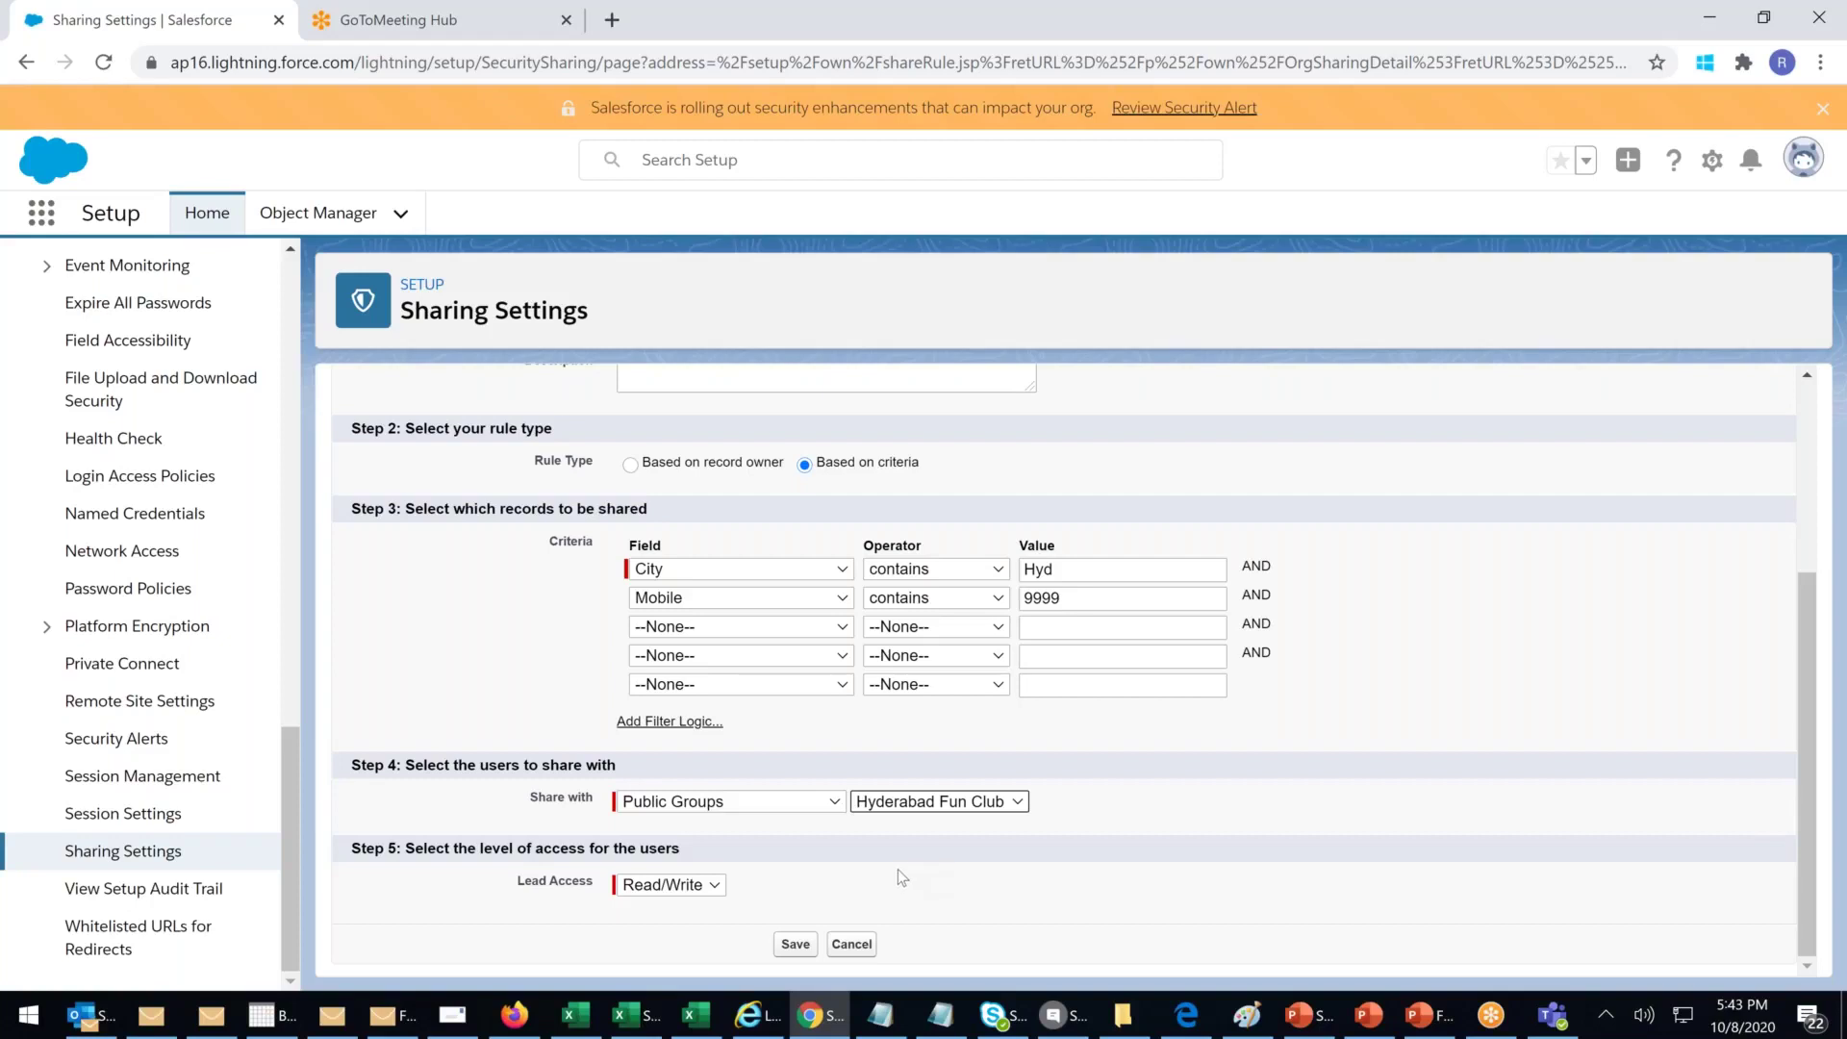
scroll(897, 868, up, 3)
scroll(897, 869, down, 3)
click(794, 947)
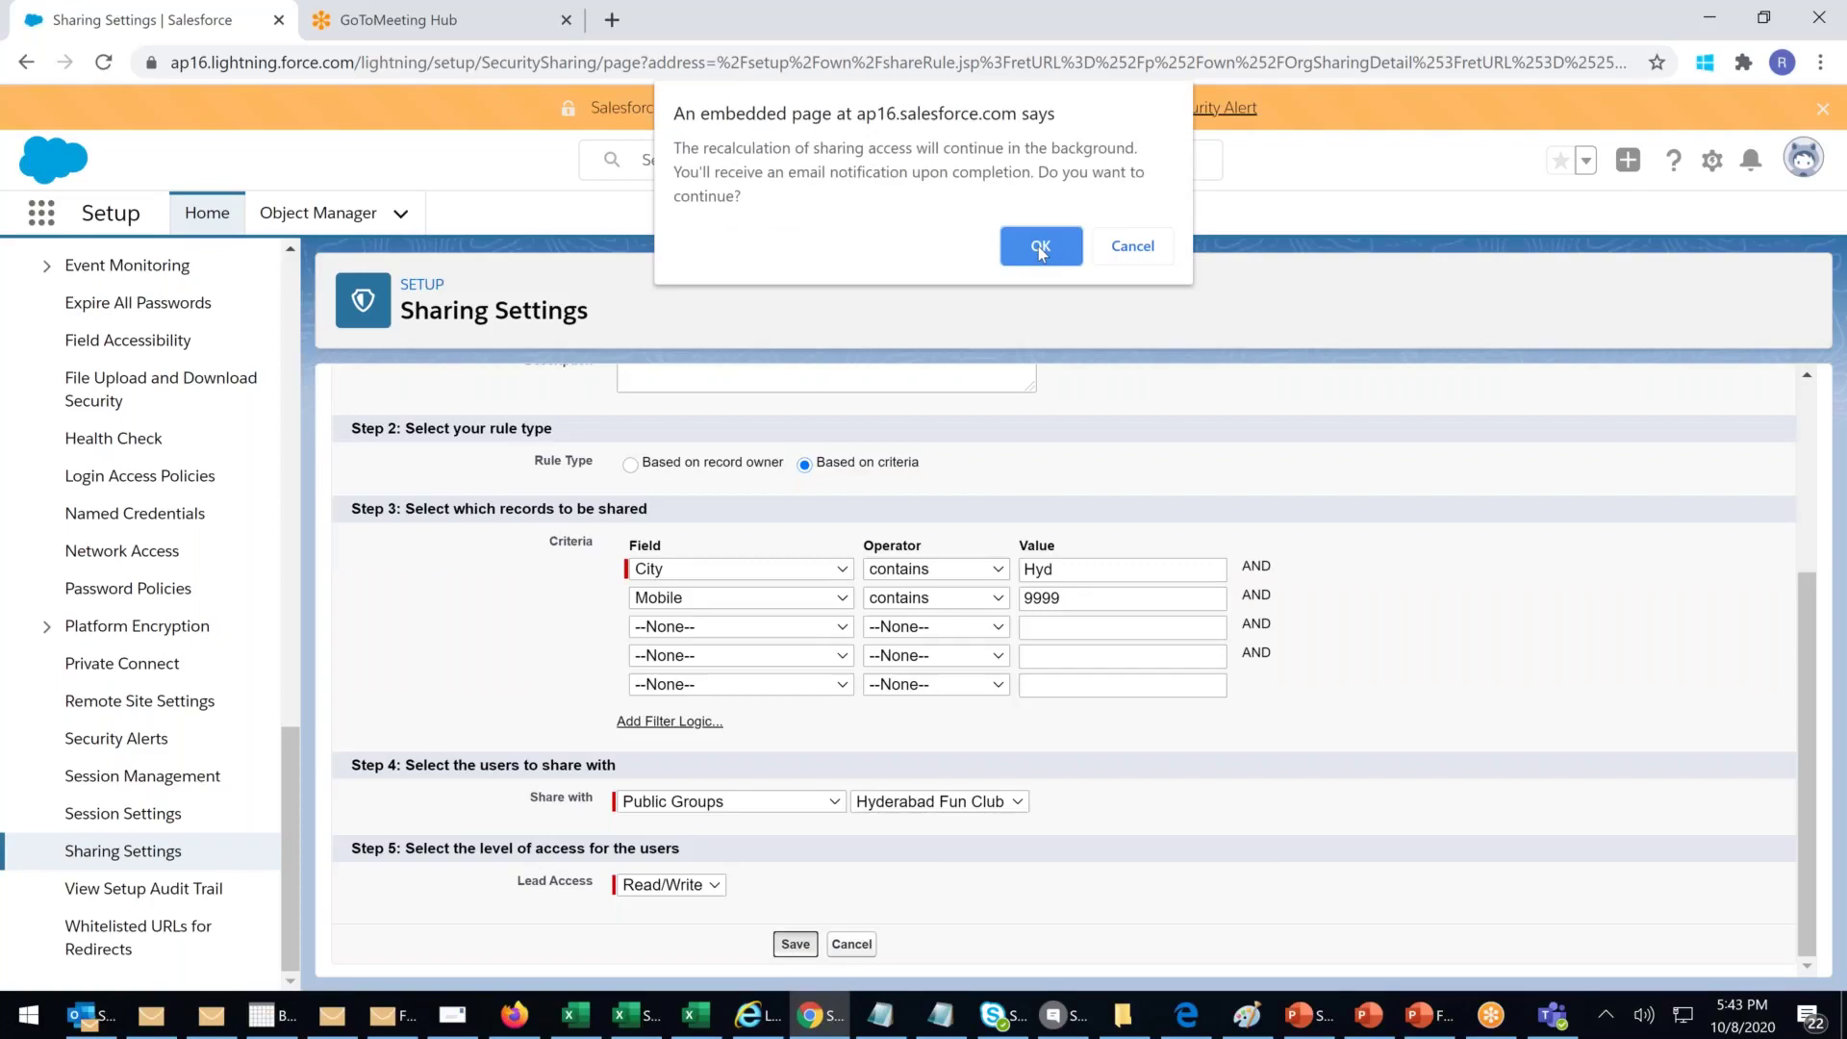
click(1039, 250)
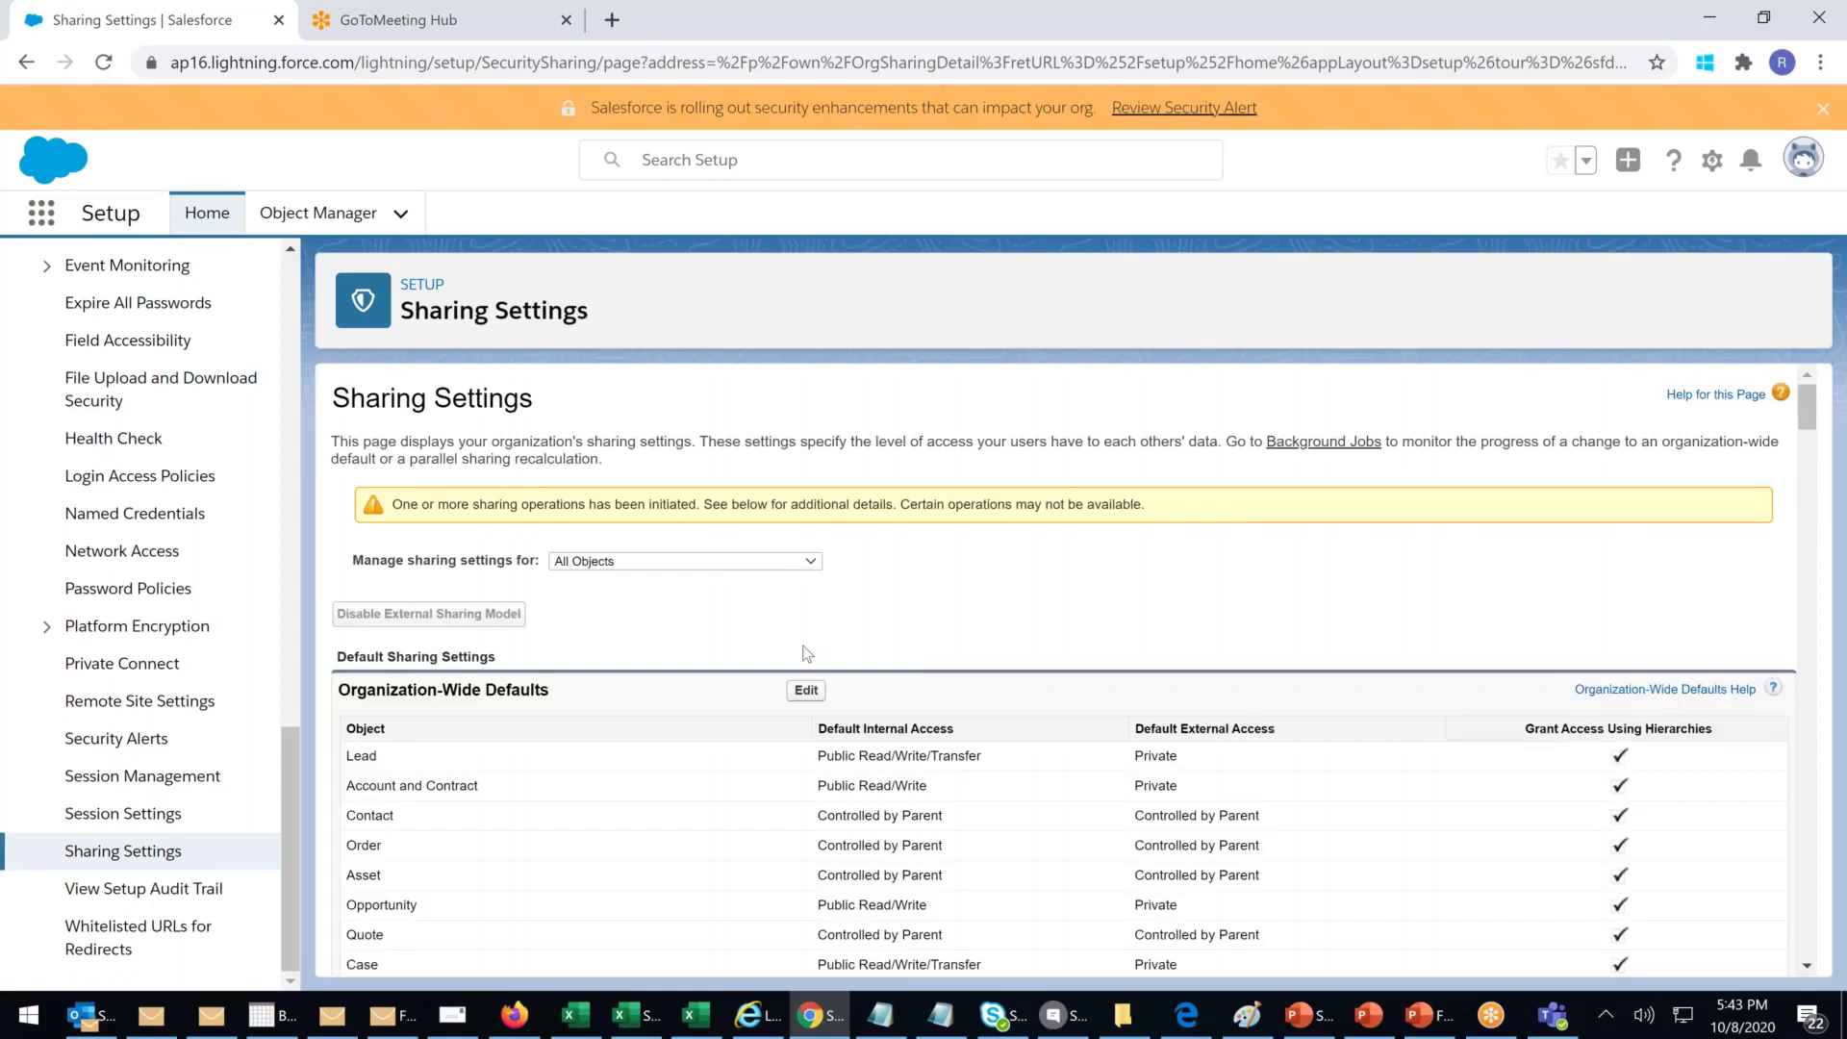
scroll(806, 654, down, 15)
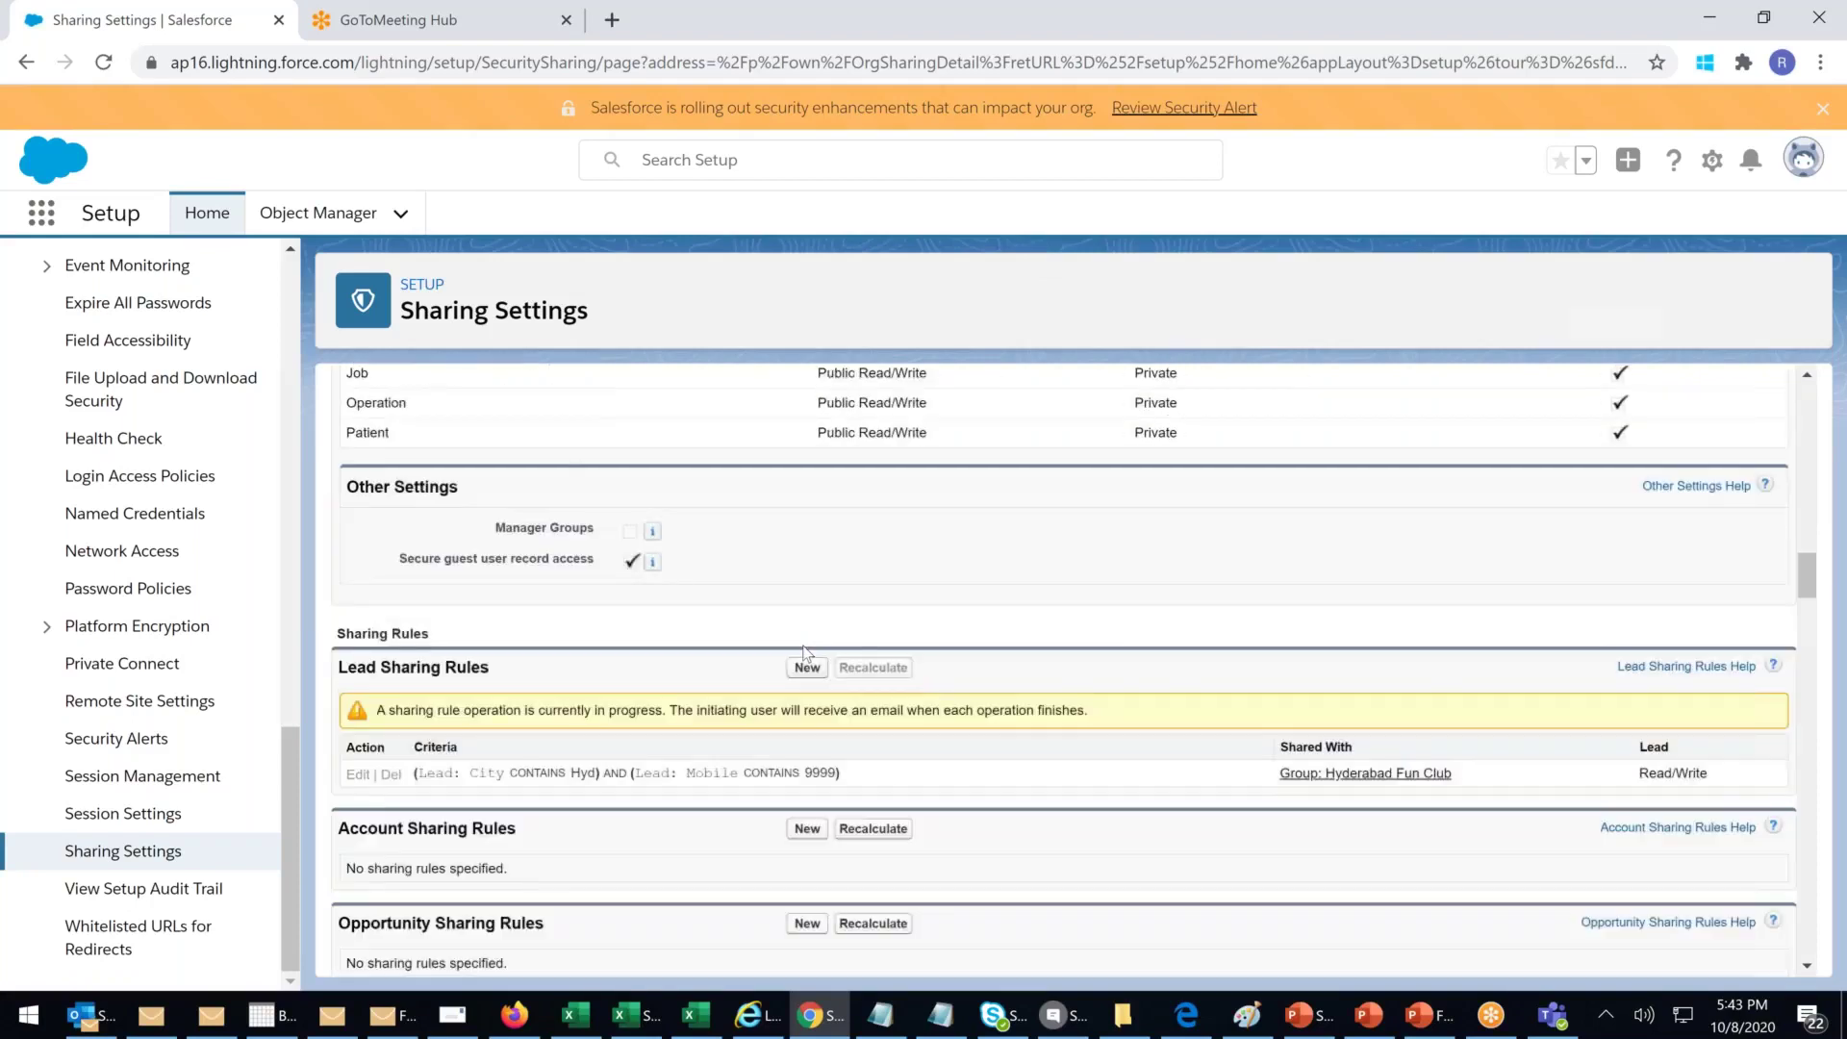
scroll(806, 654, down, 3)
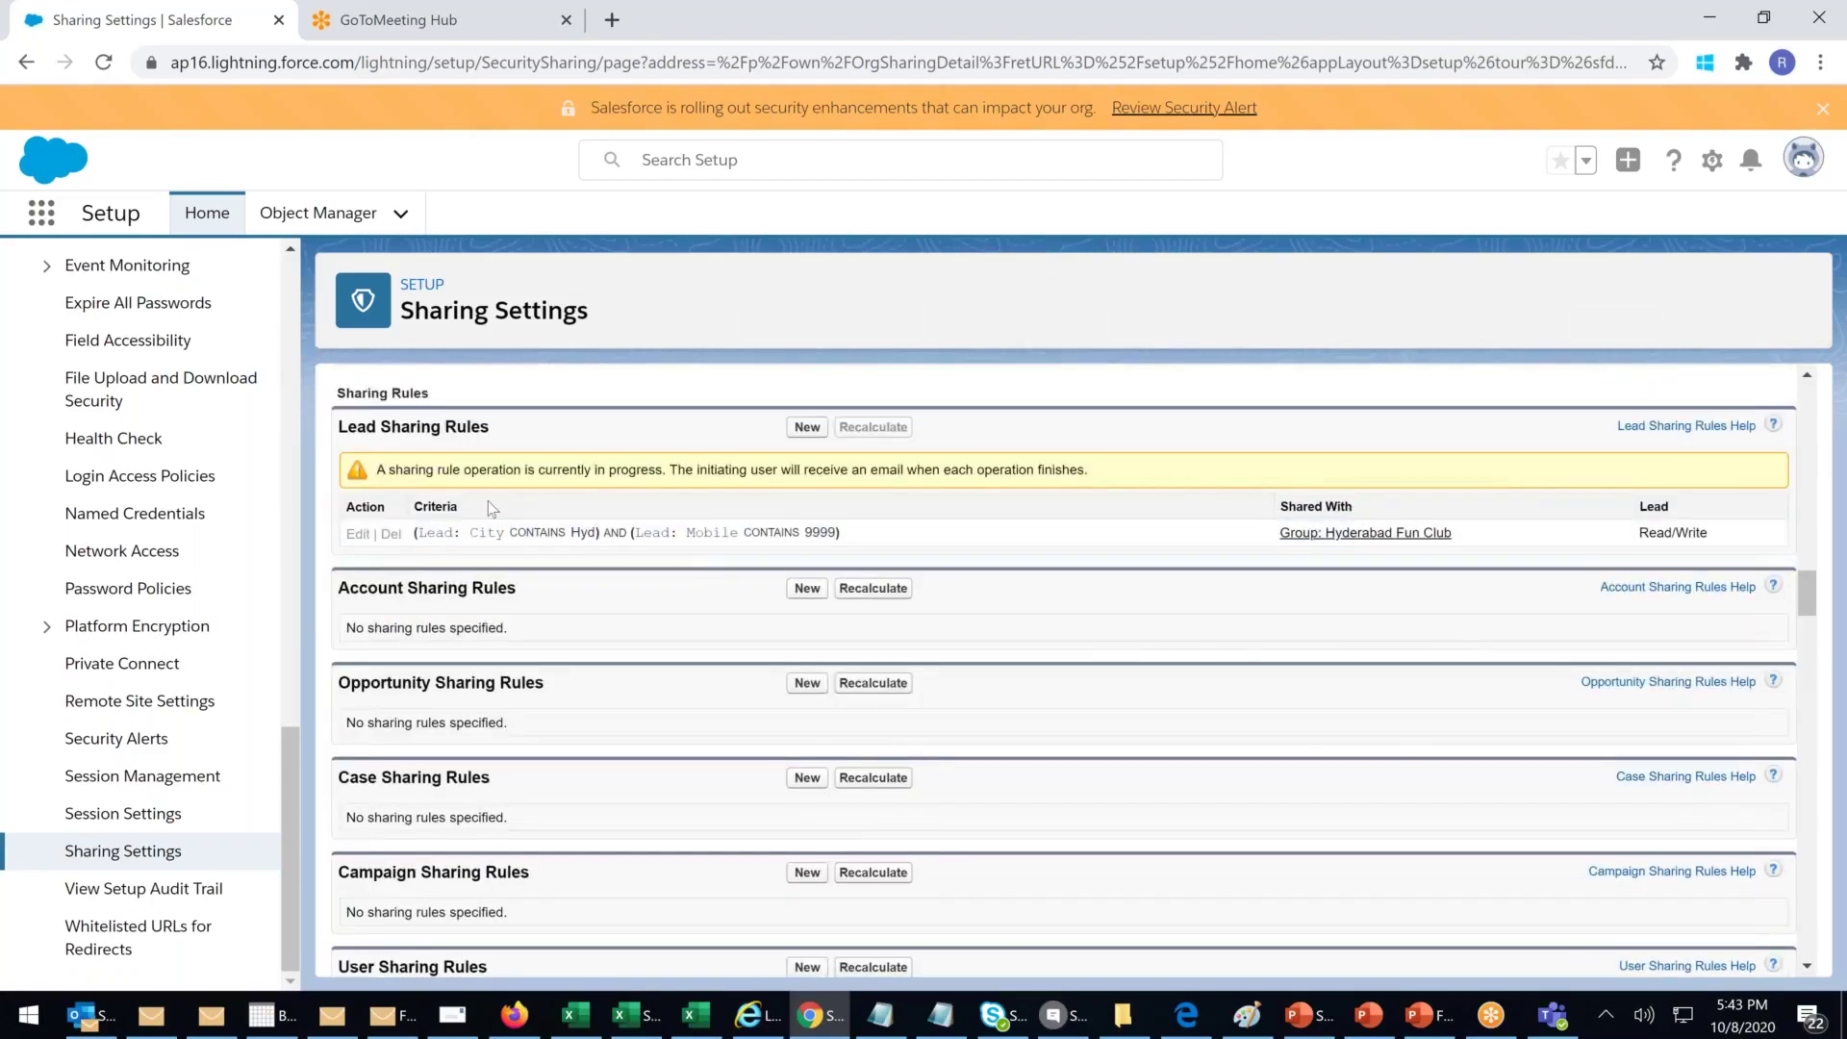
drag(429, 468, 345, 469)
shift+click(679, 470)
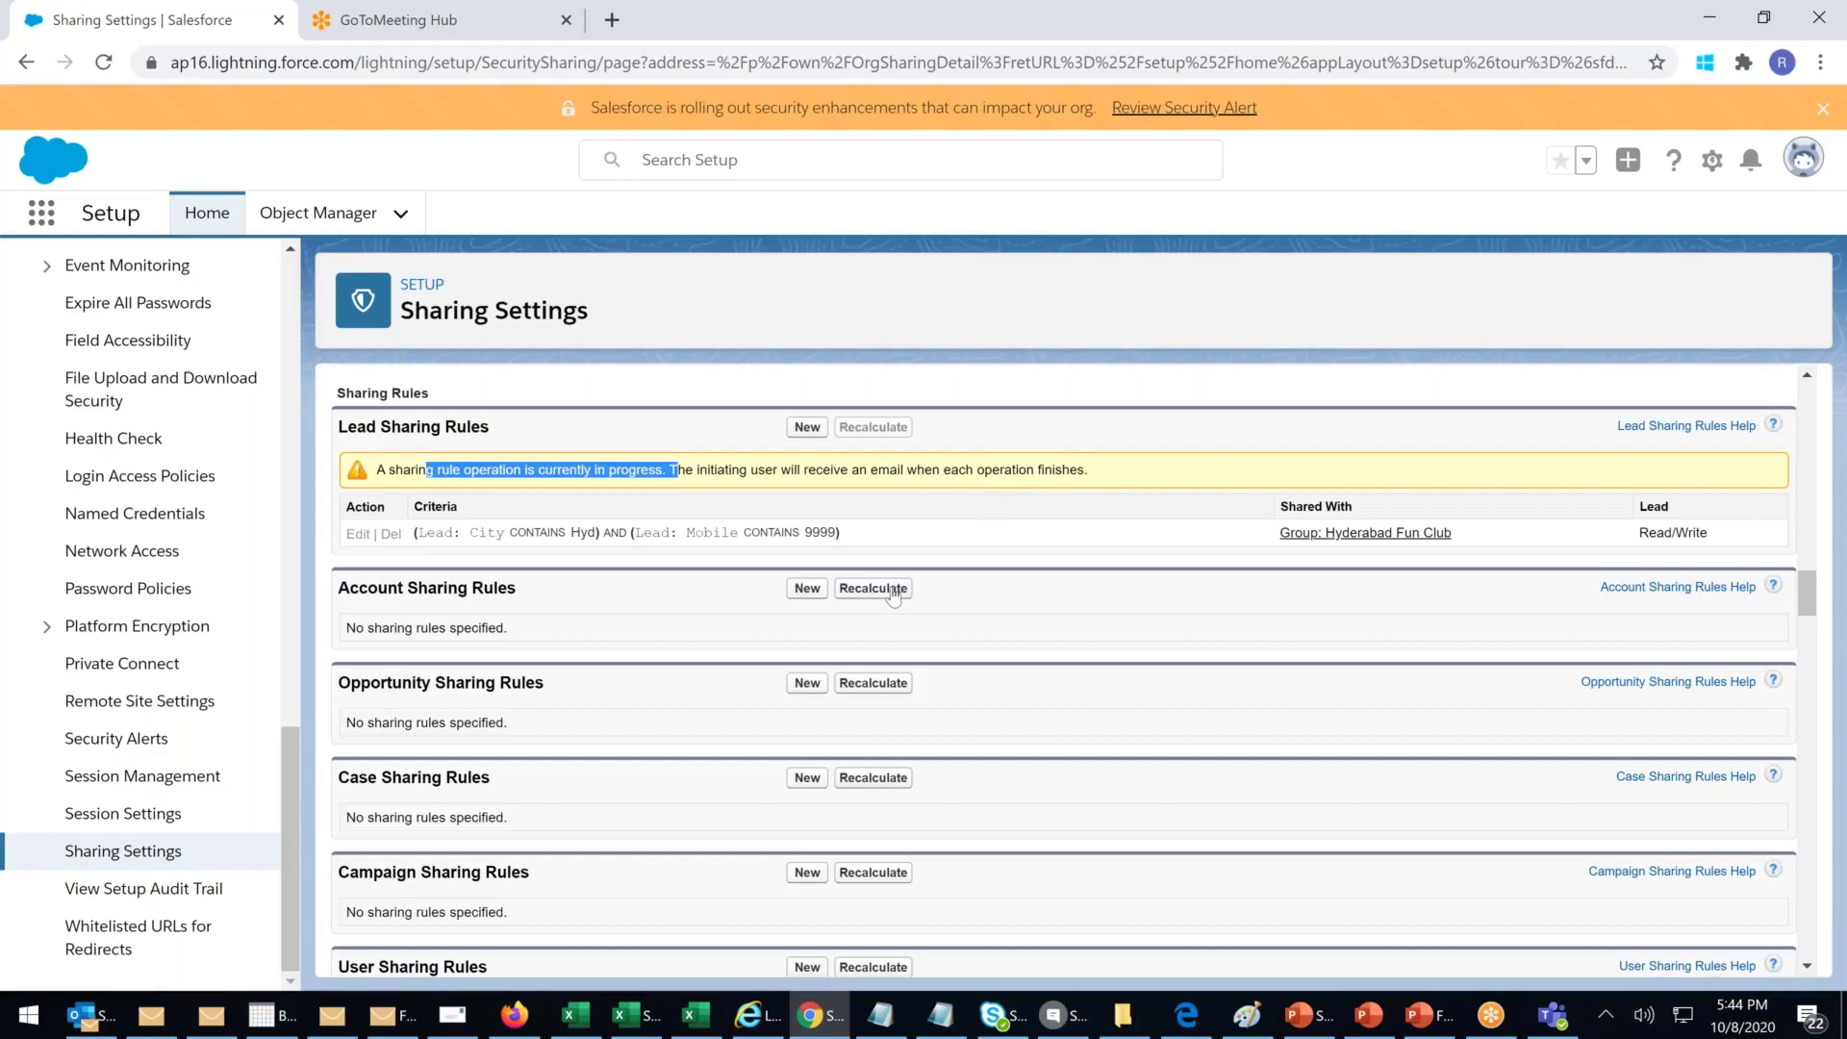
scroll(402, 749, down, 2)
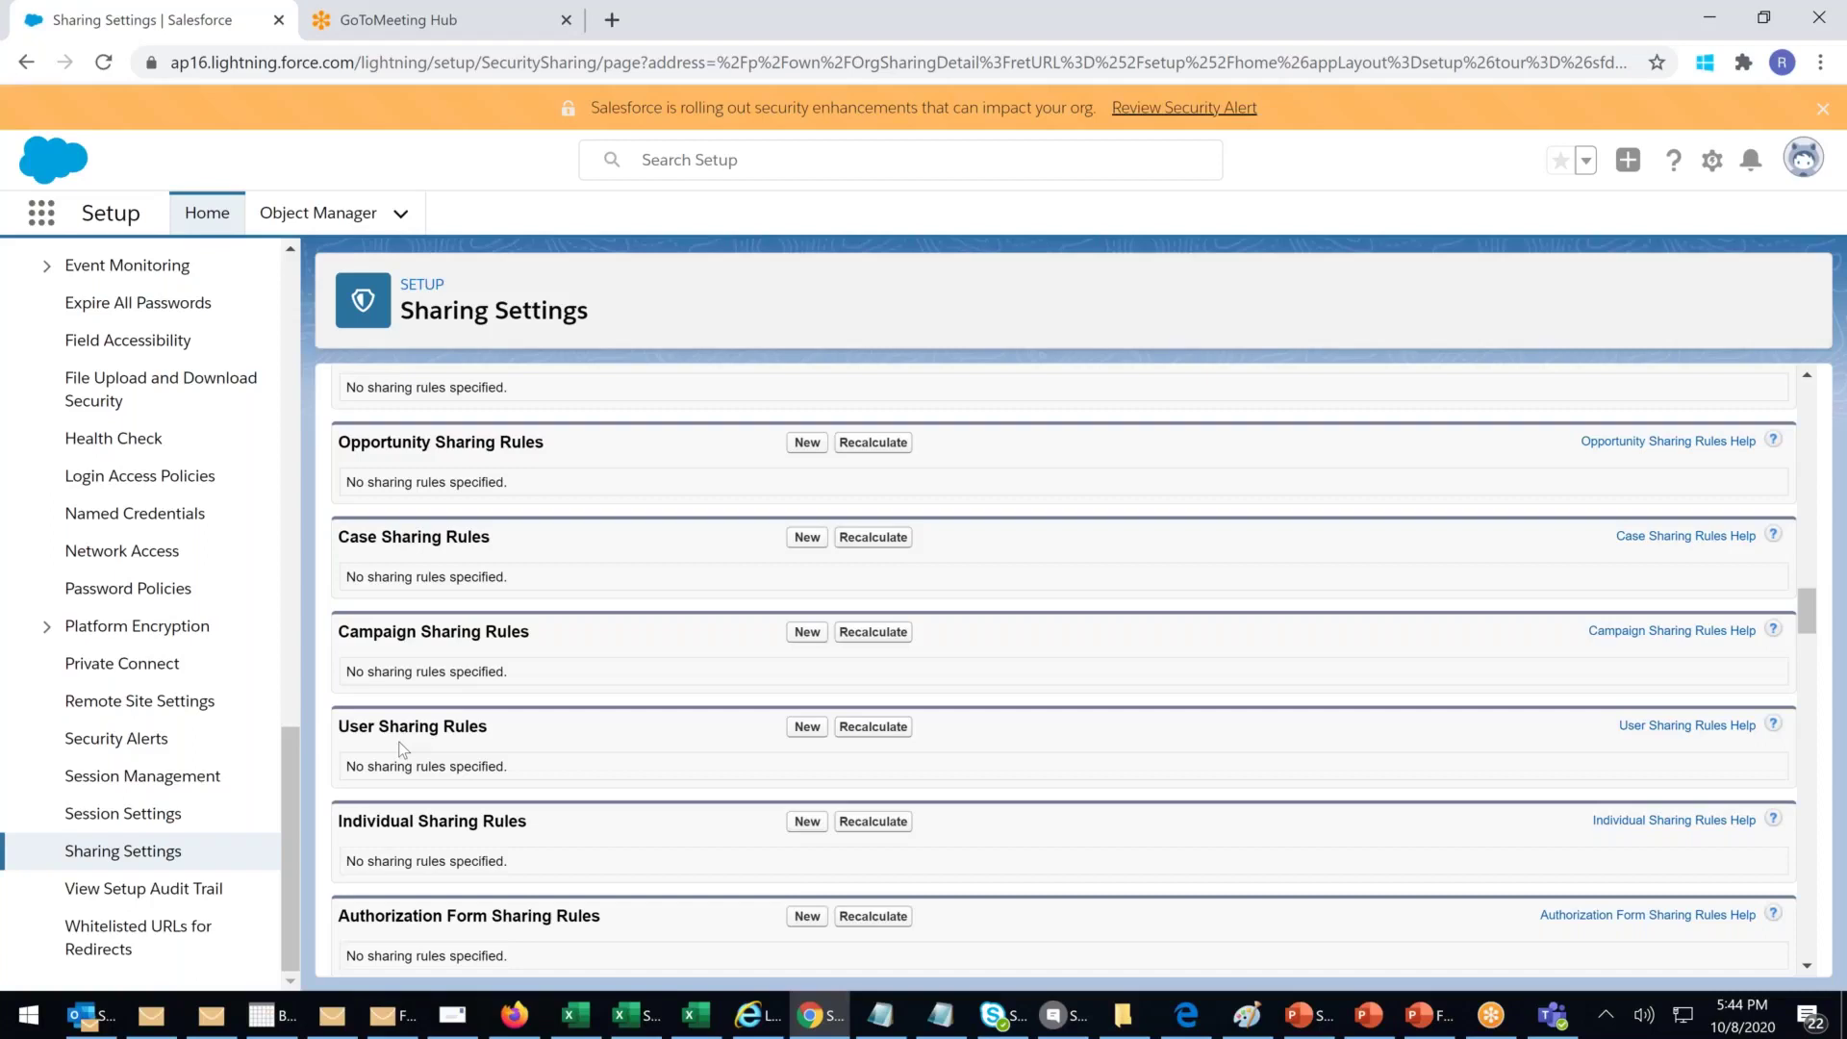
scroll(402, 749, down, 5)
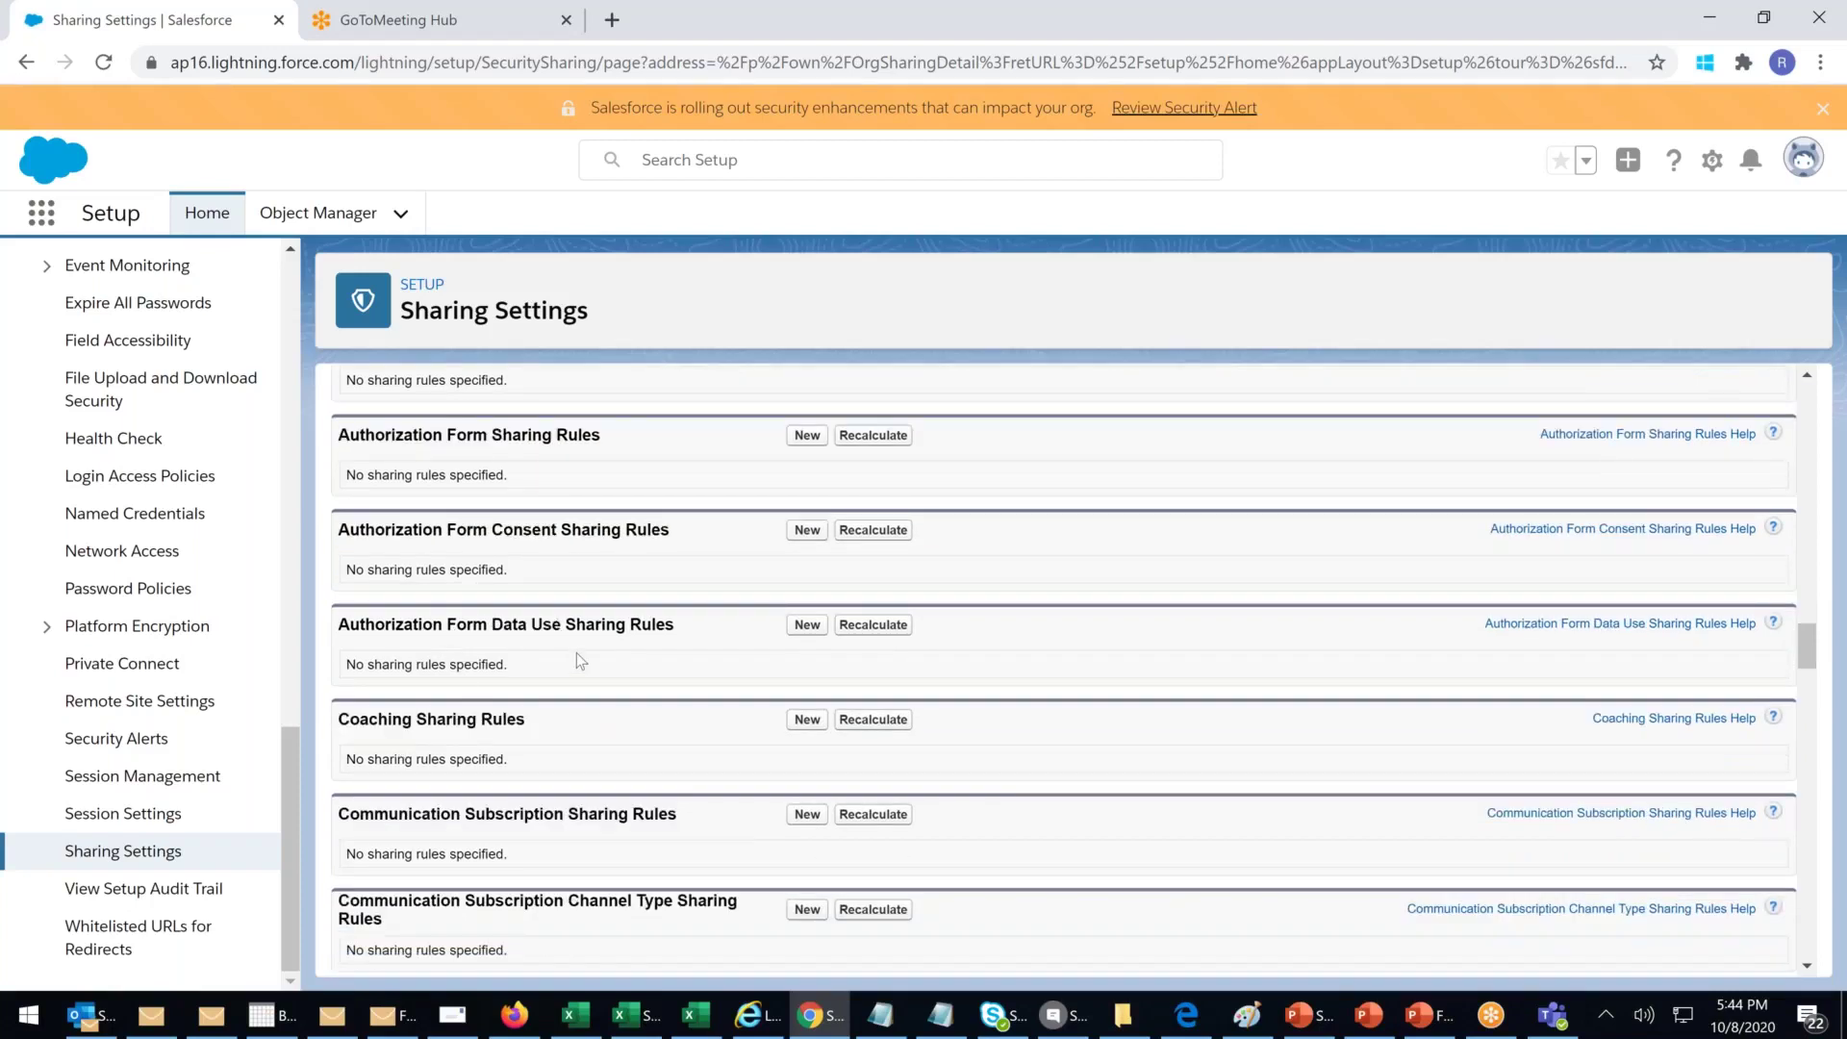
scroll(576, 652, down, 4)
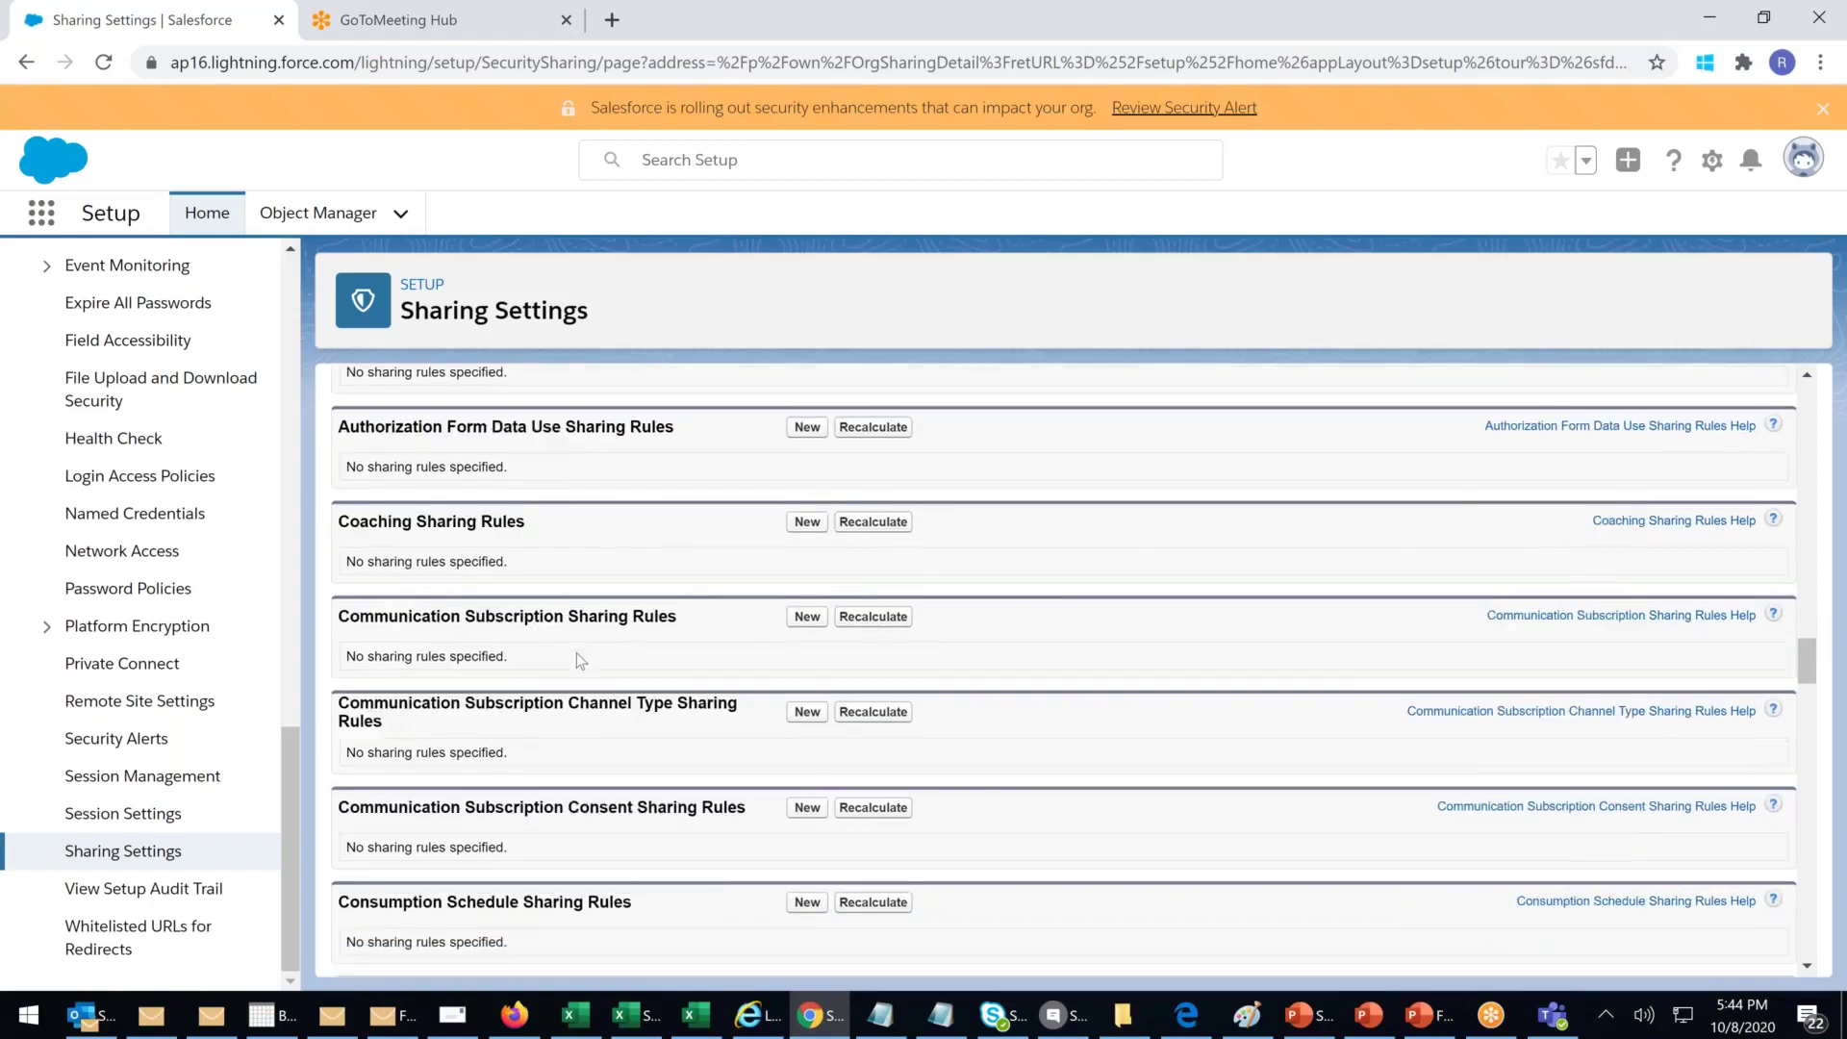
scroll(581, 659, down, 4)
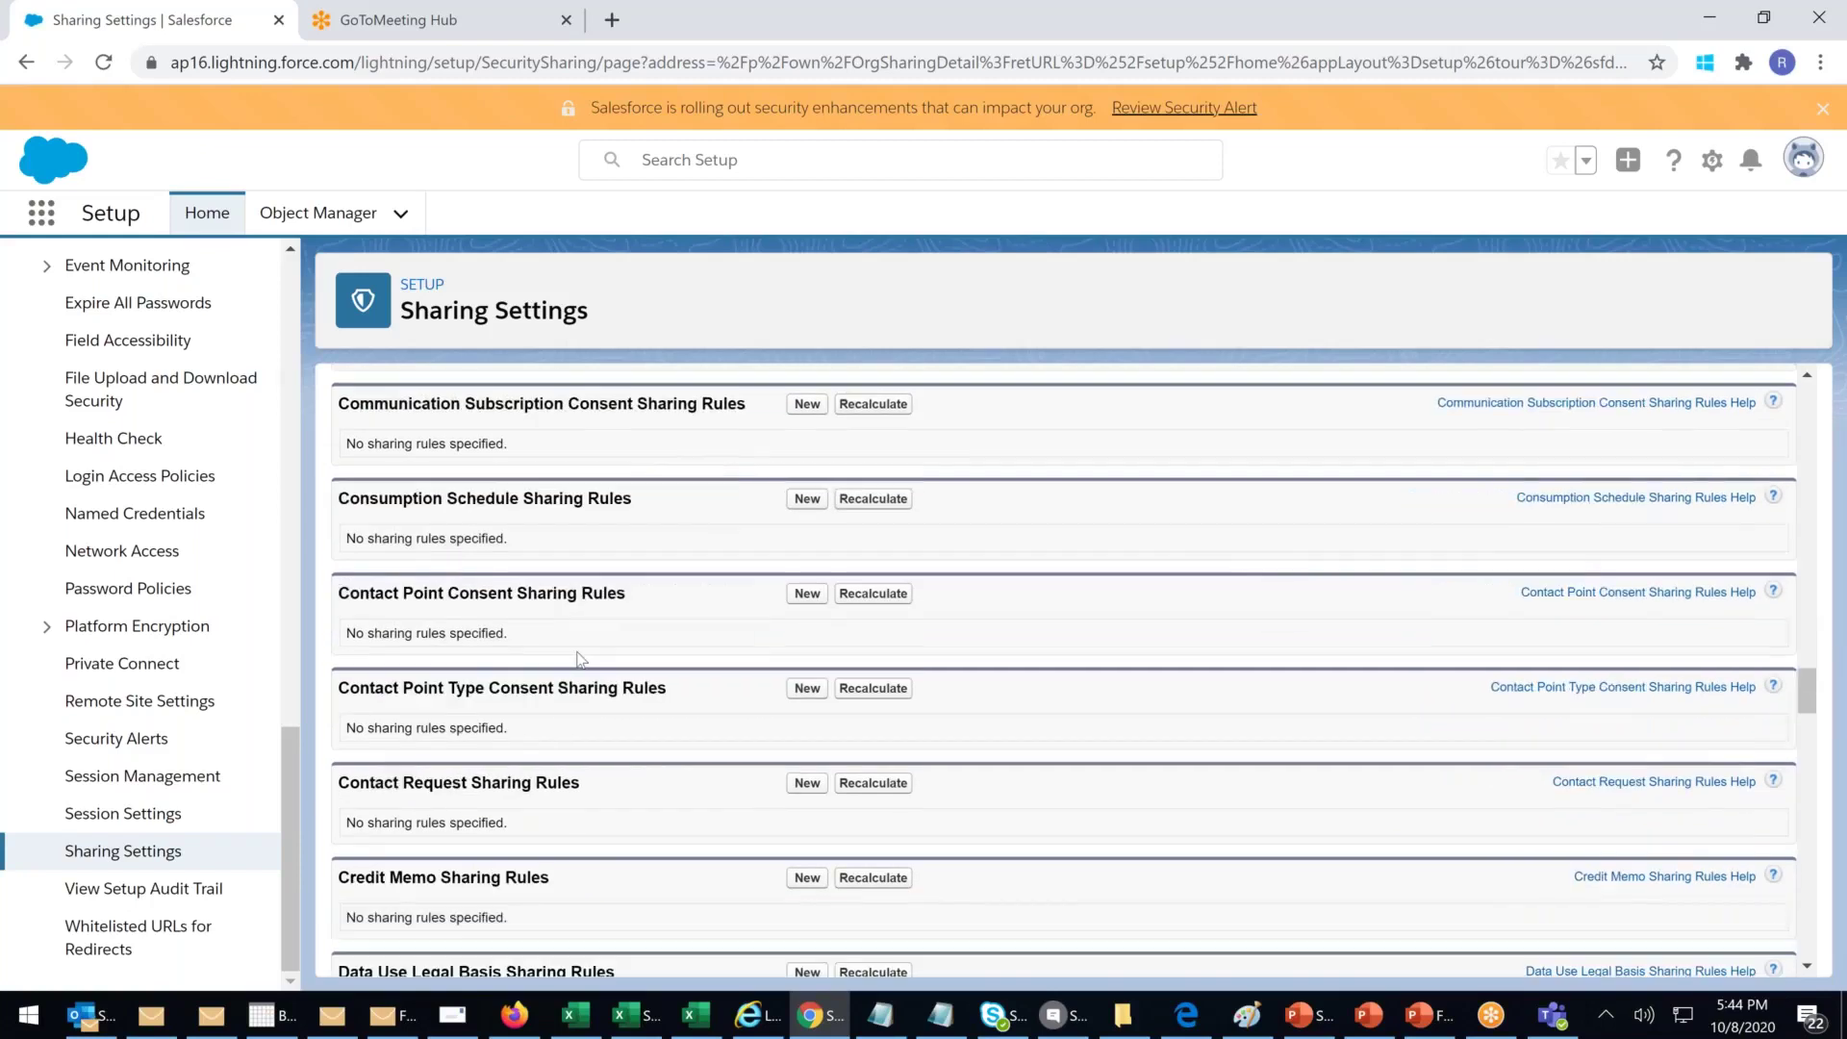
scroll(580, 660, down, 4)
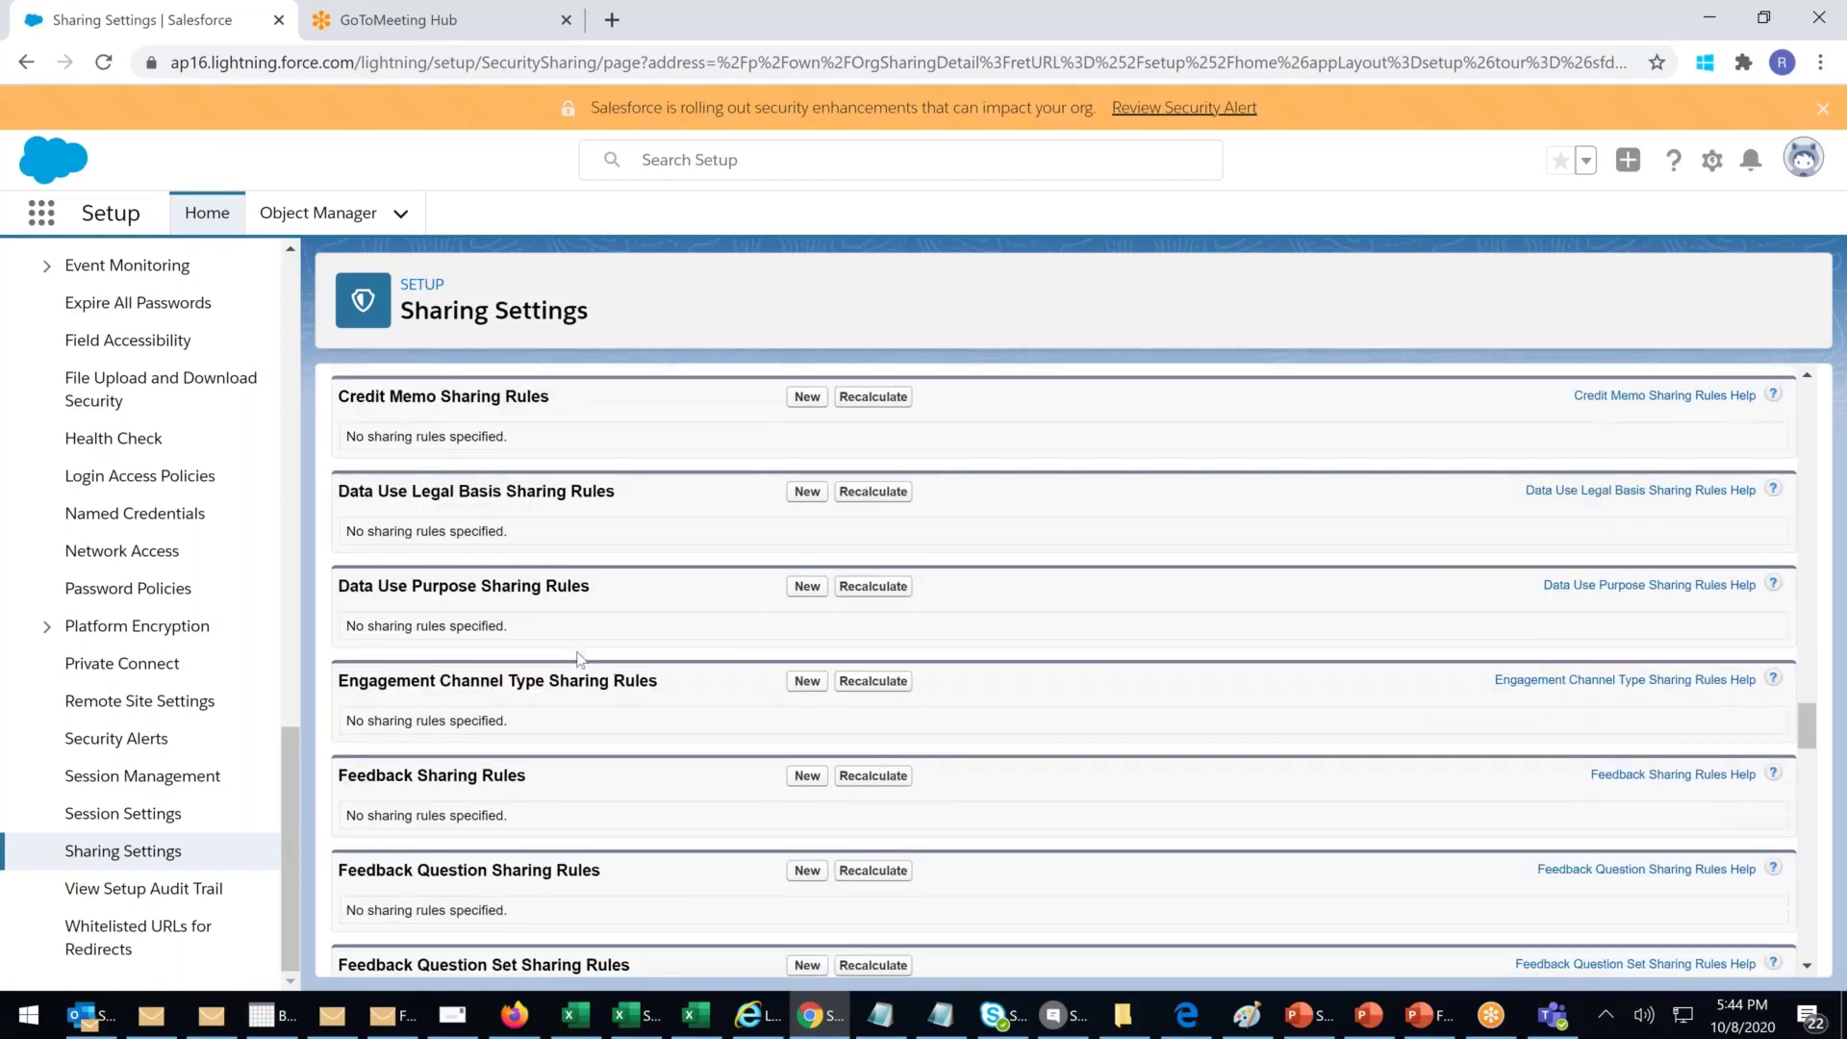
scroll(580, 660, down, 9)
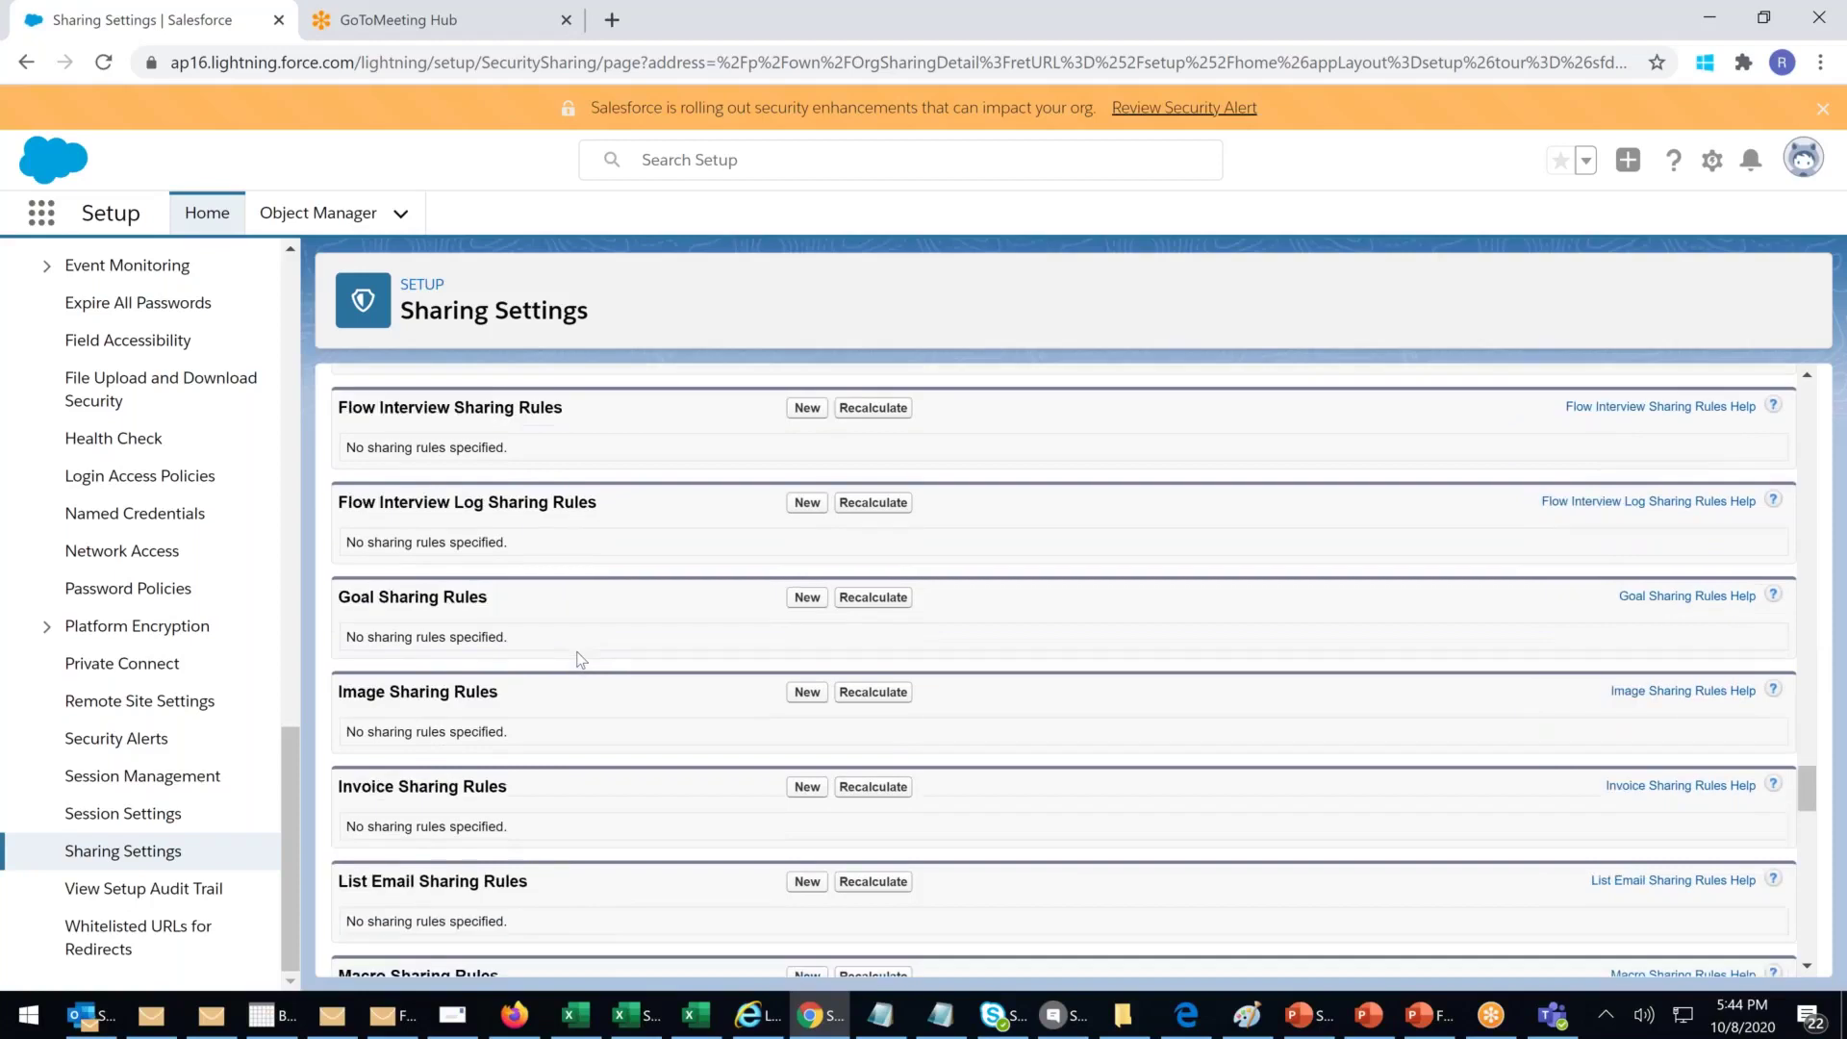
scroll(581, 659, down, 3)
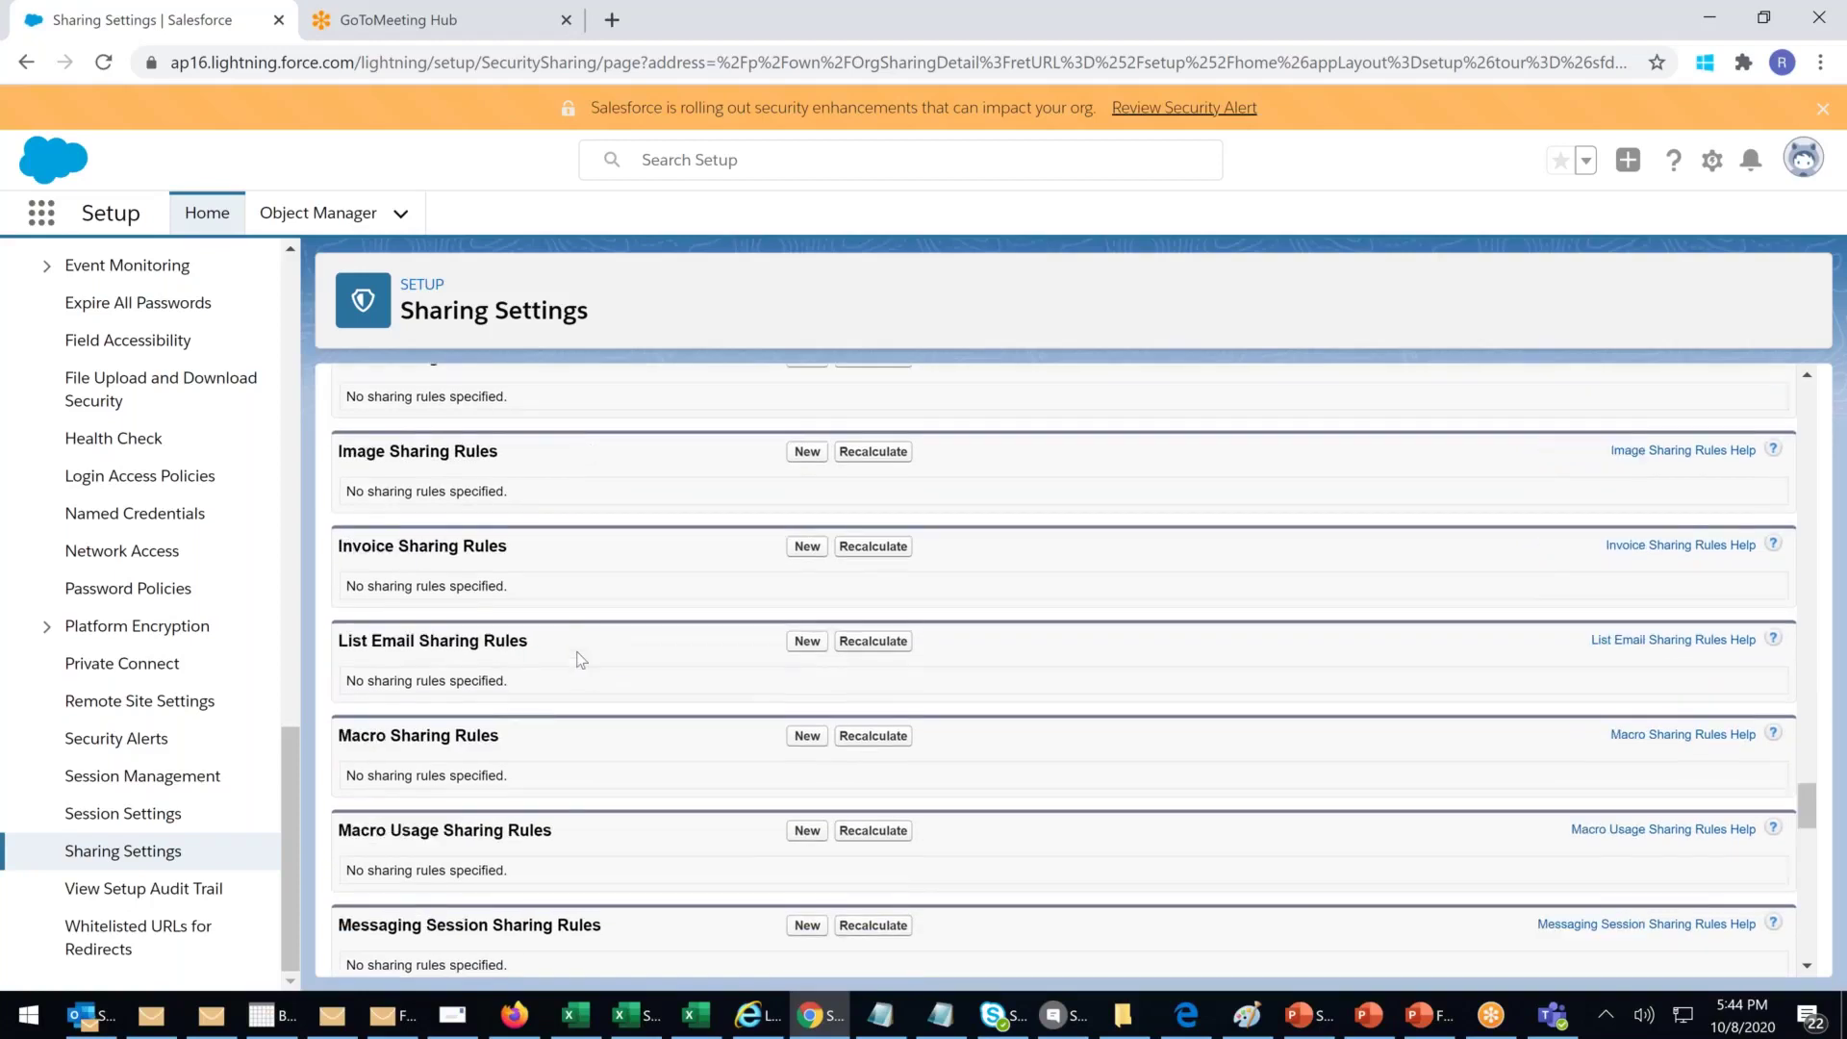
scroll(581, 660, down, 7)
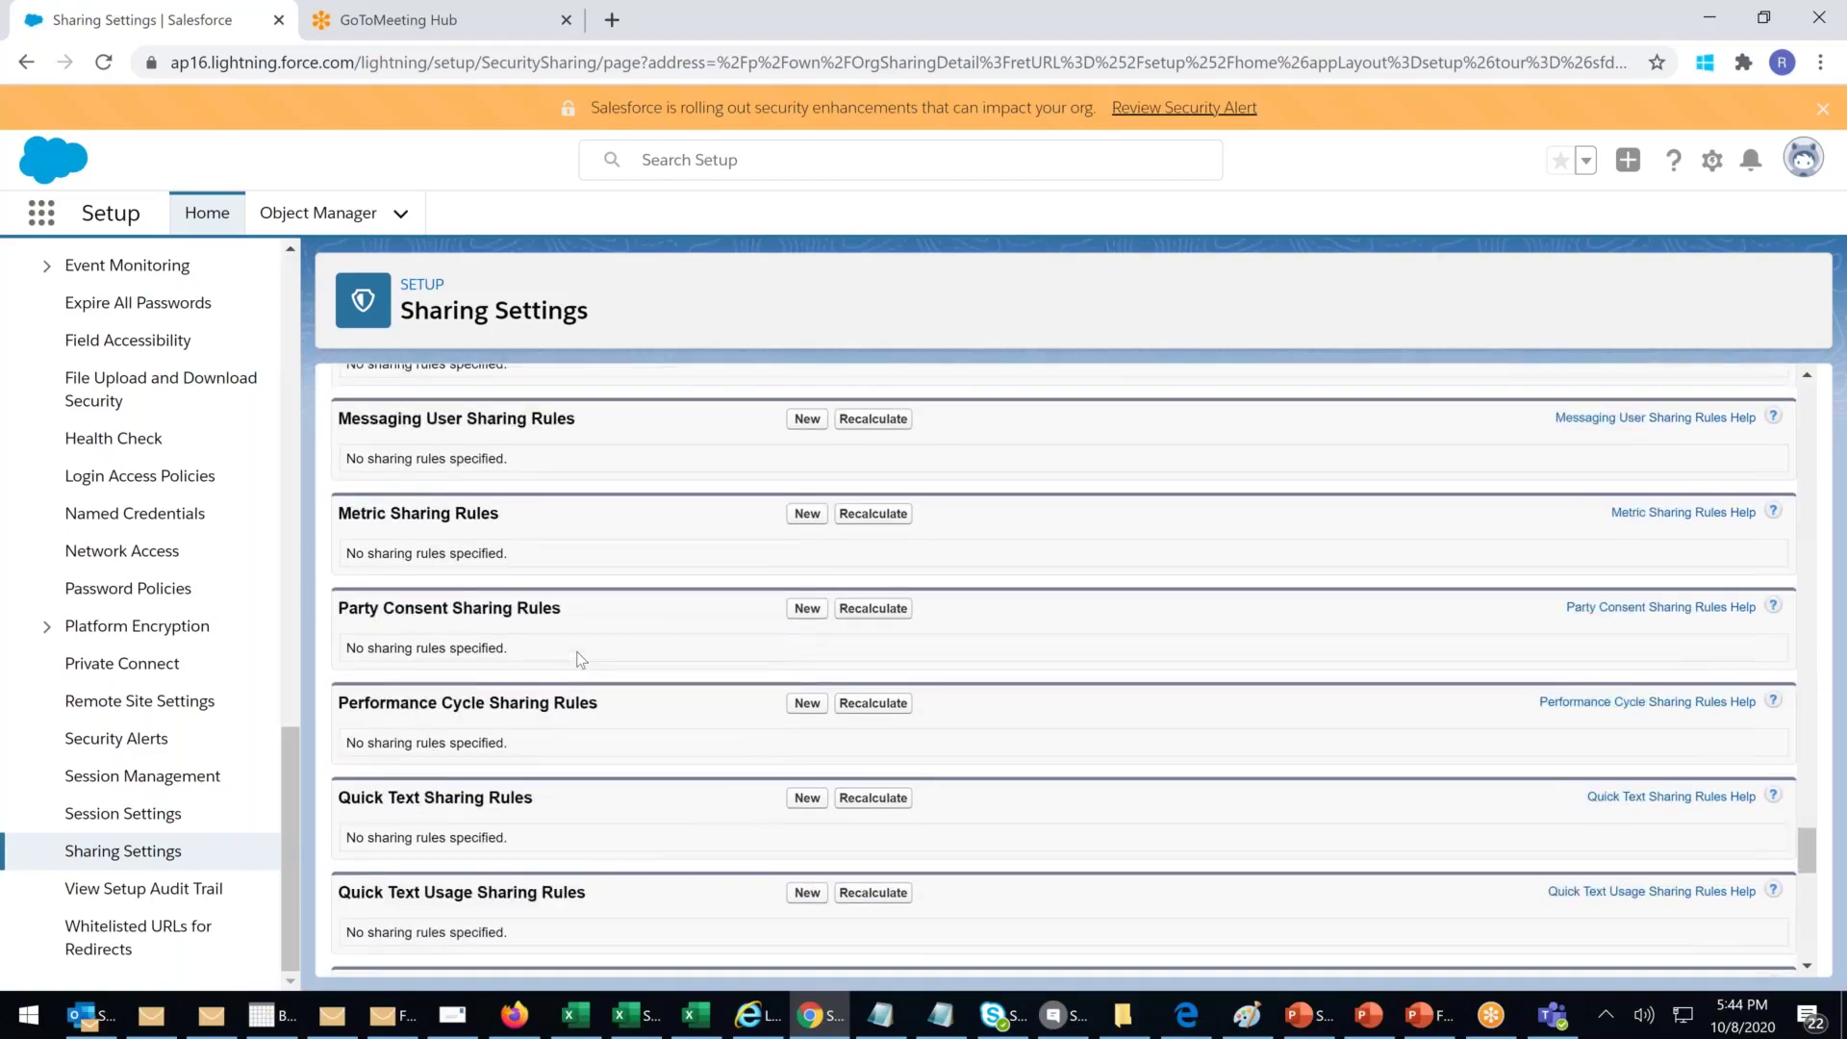
scroll(580, 660, down, 8)
scroll(580, 660, down, 4)
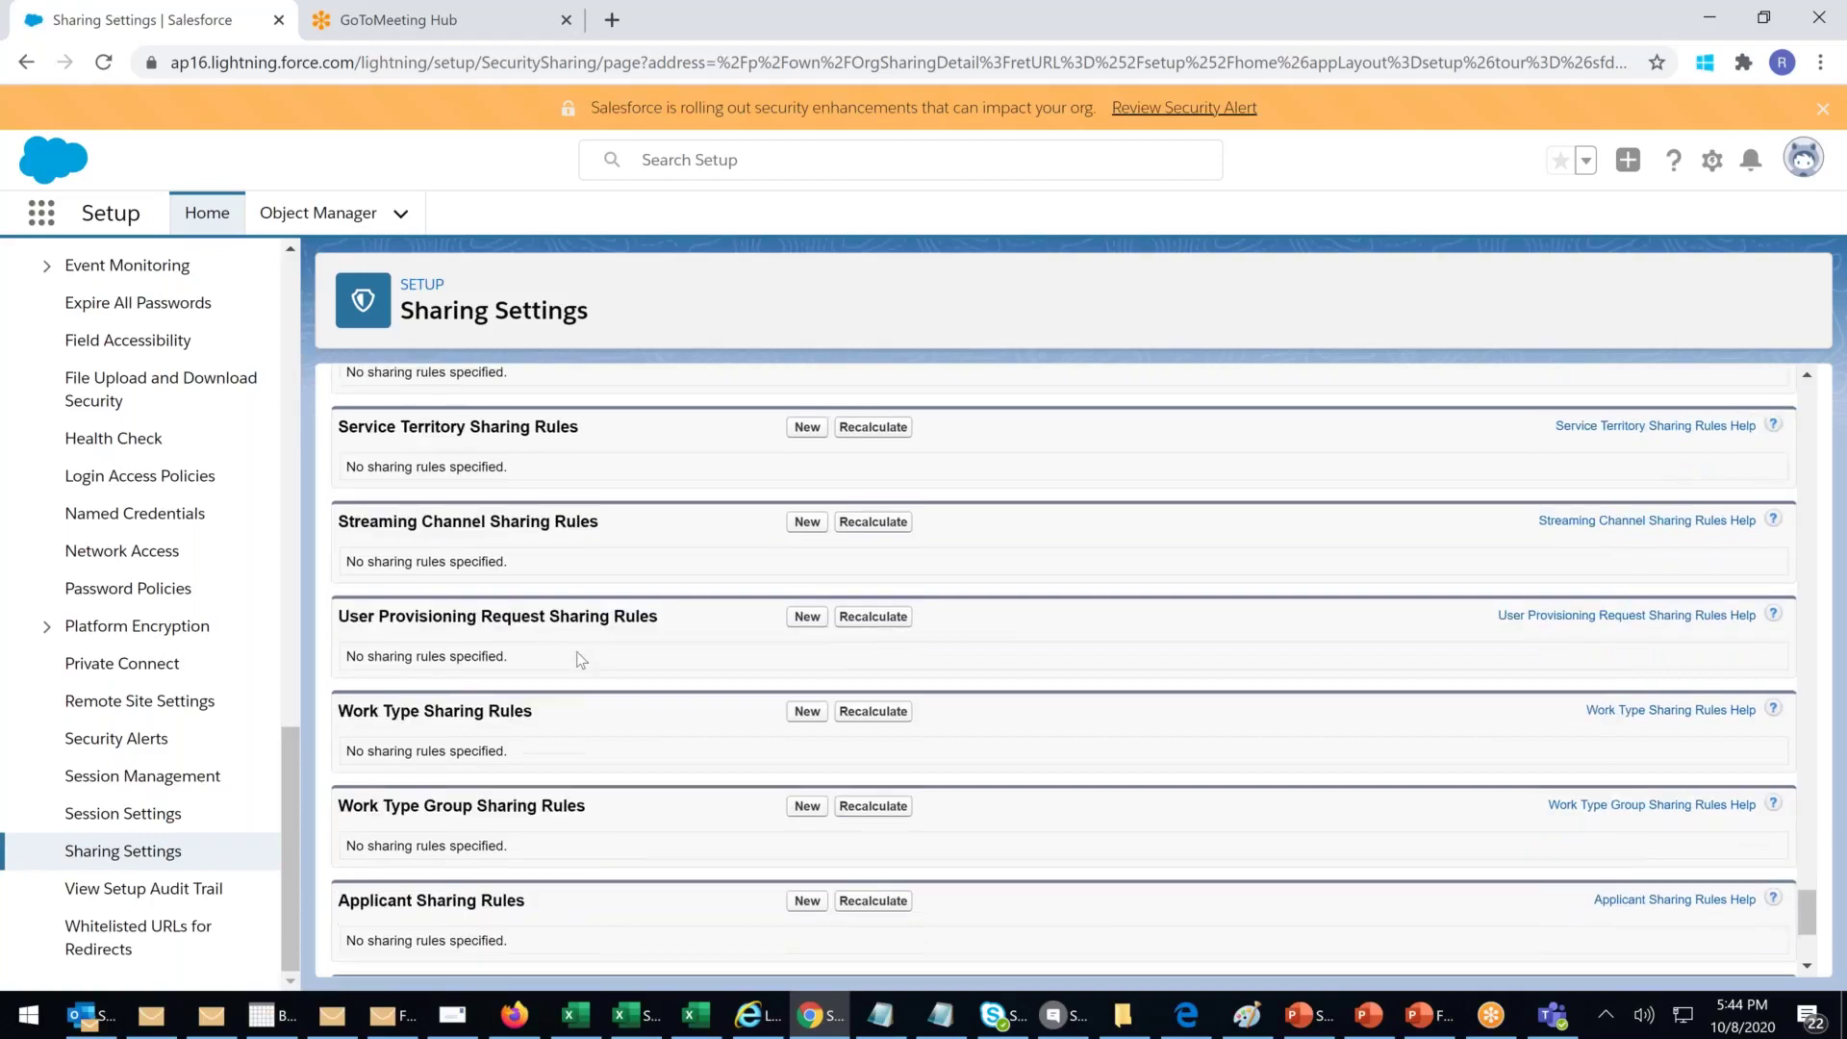
double_click(352, 712)
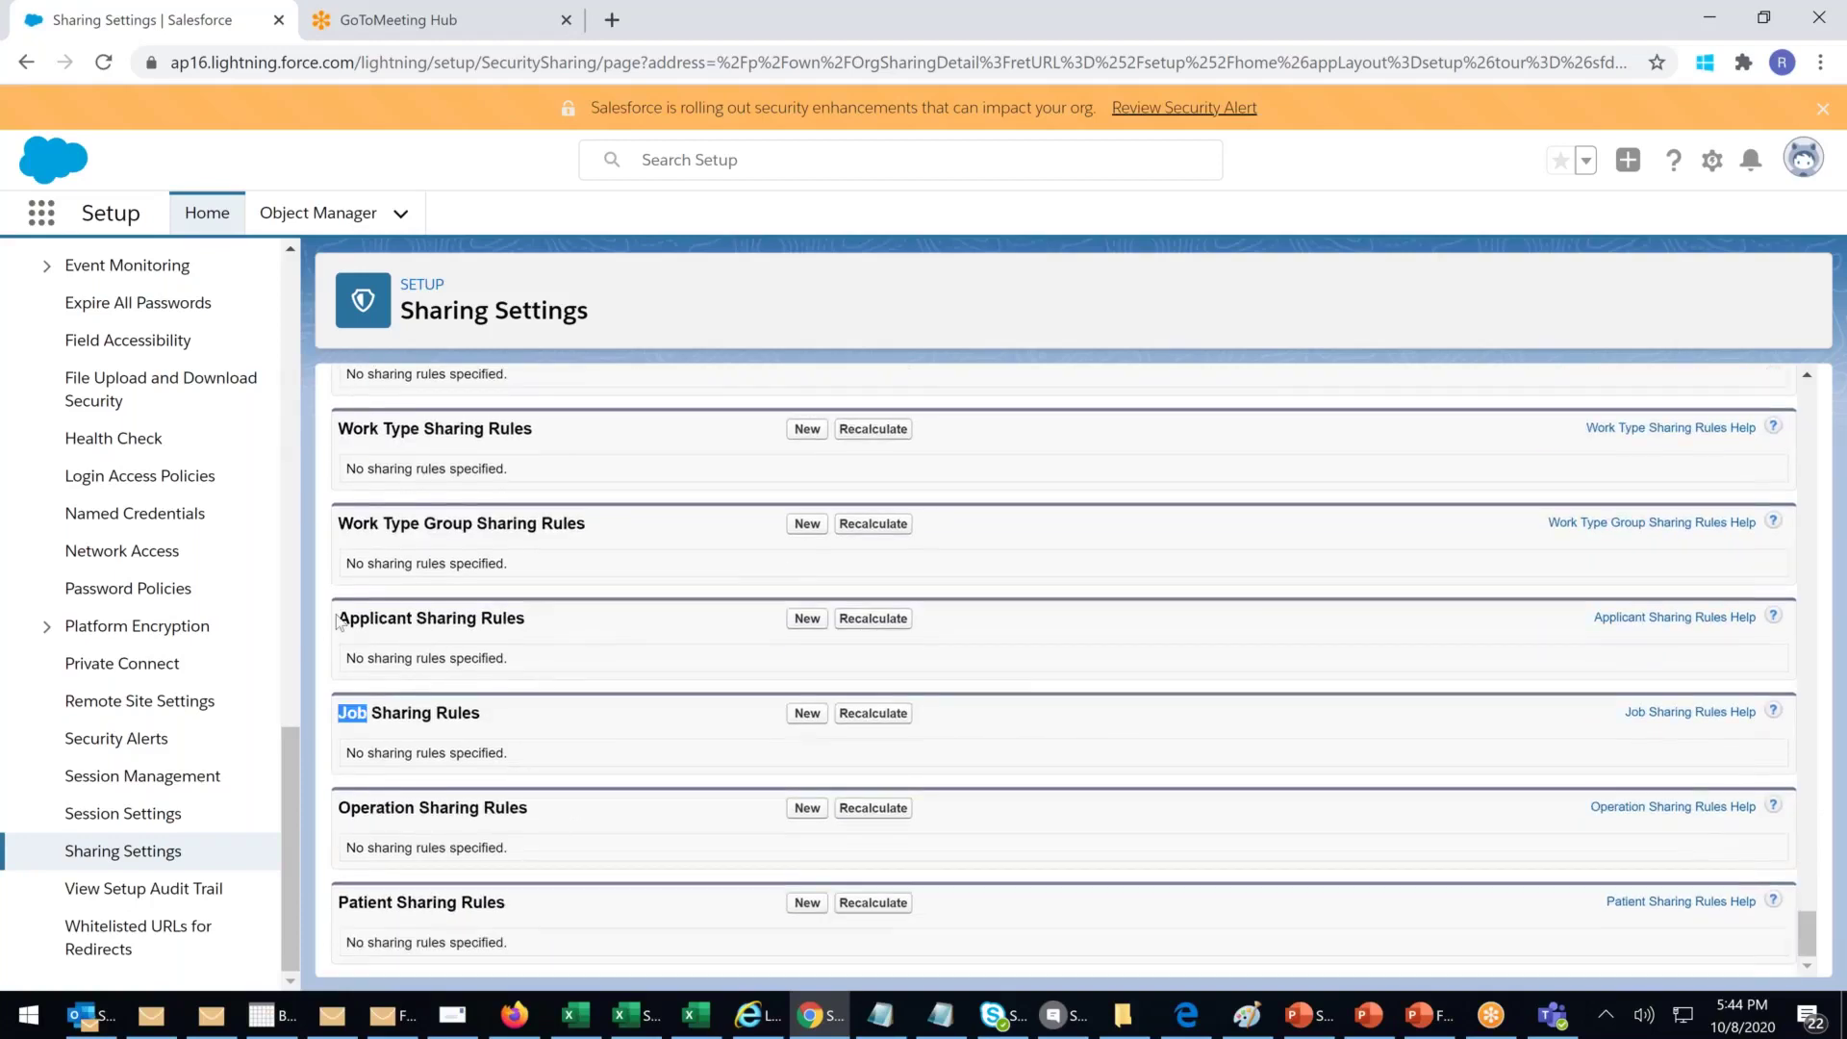
drag(361, 617, 475, 616)
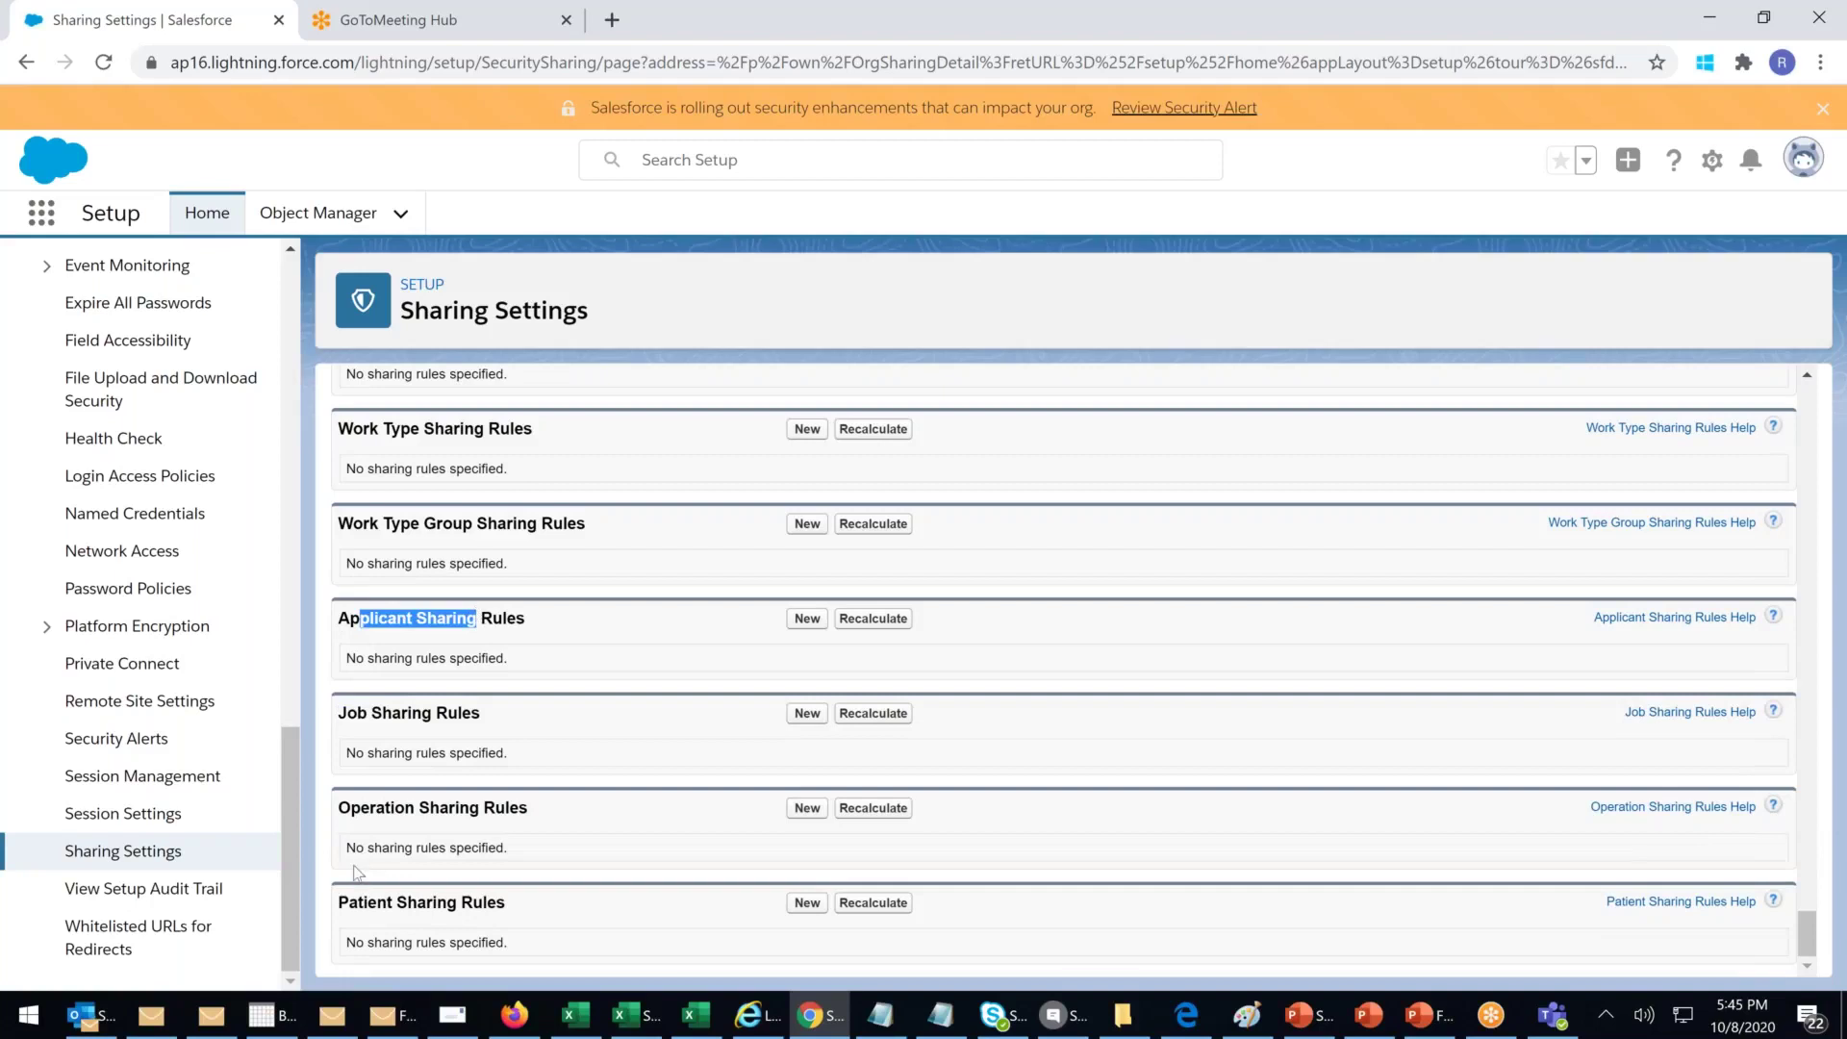
drag(339, 808, 390, 808)
drag(506, 816, 580, 873)
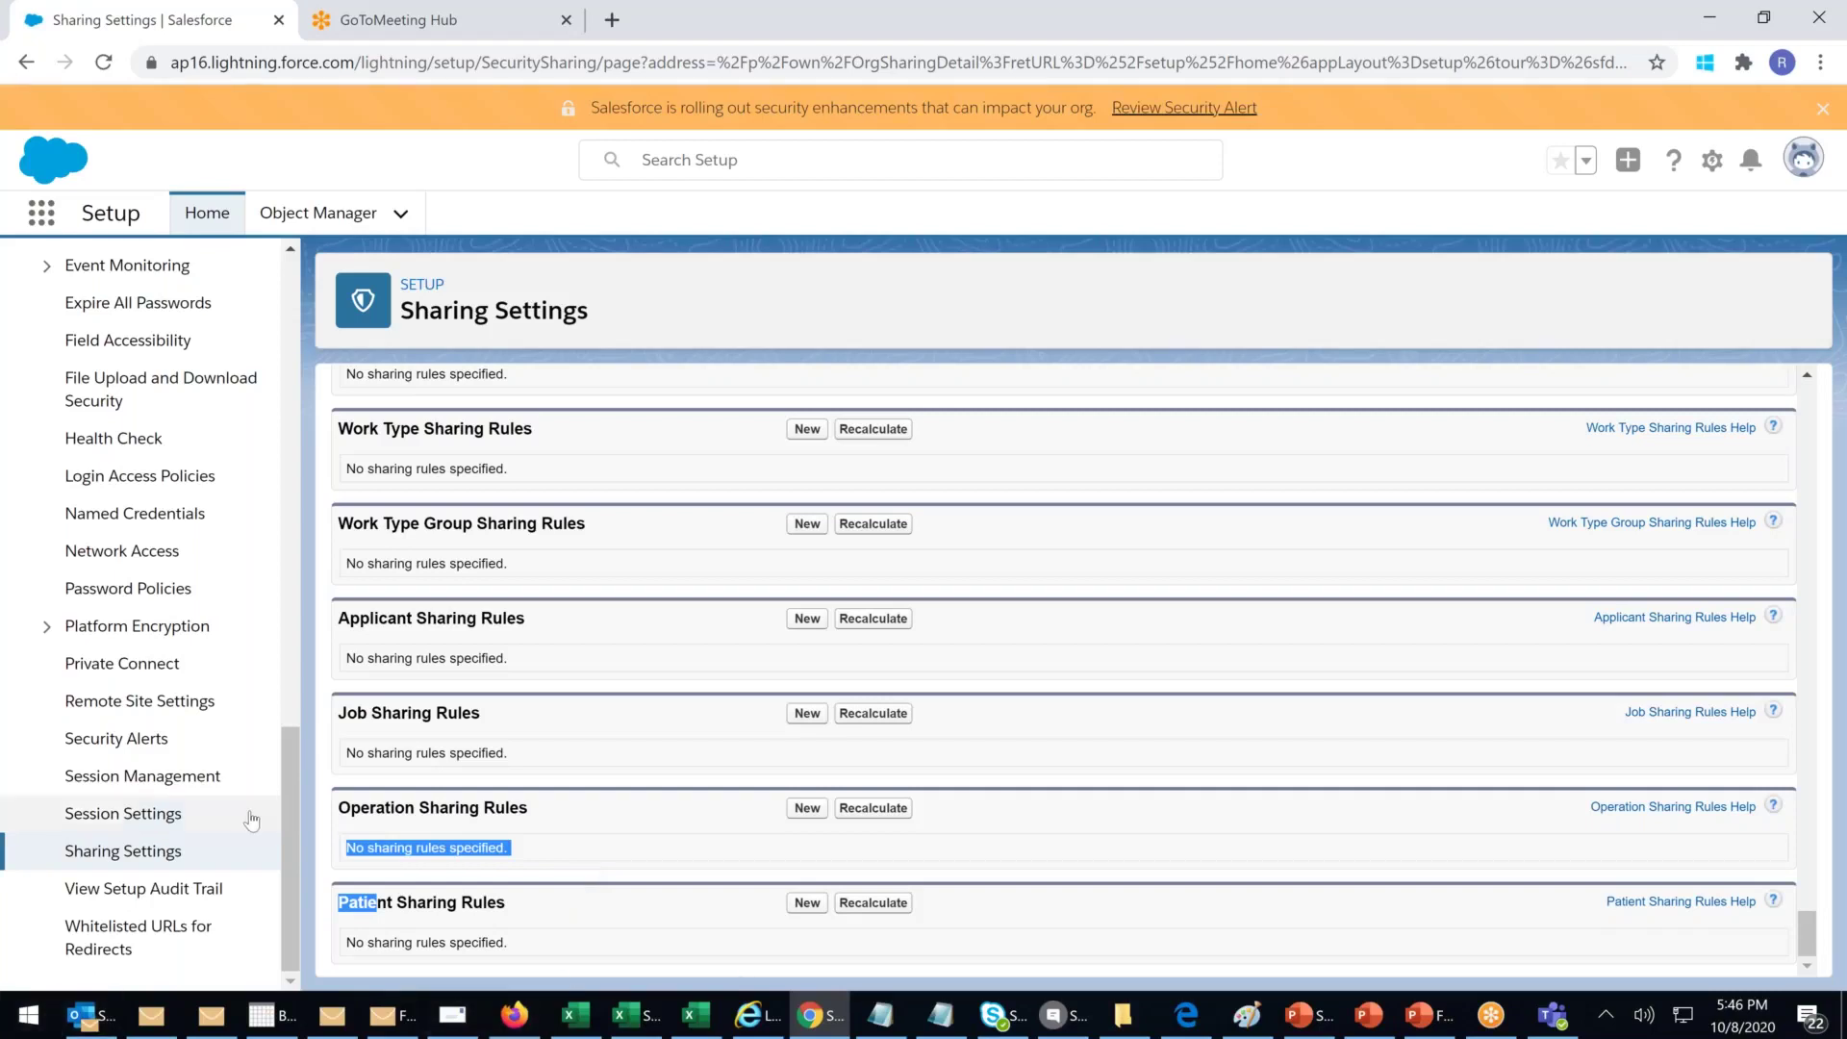
Step: Collapse Security, expand Objects and Fields in the Setup sidebar, and open Schema Builder
scroll(251, 817, up, 5)
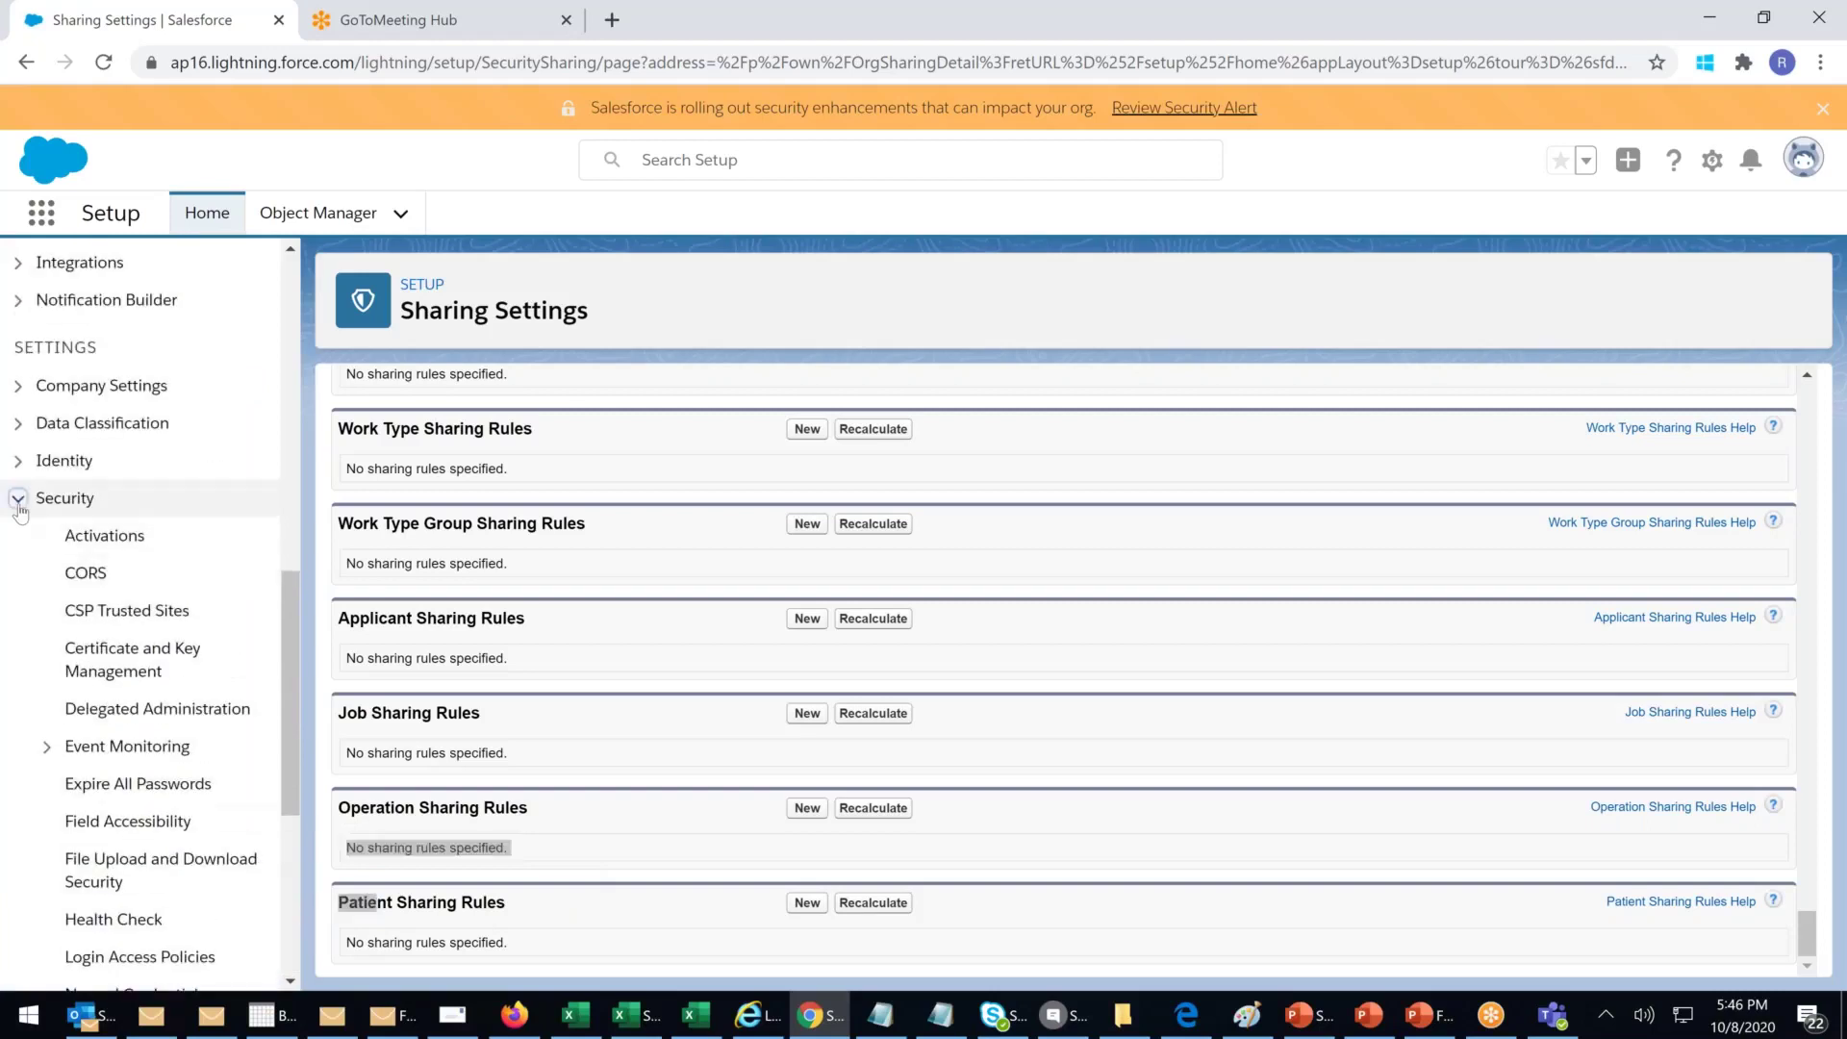
click(19, 504)
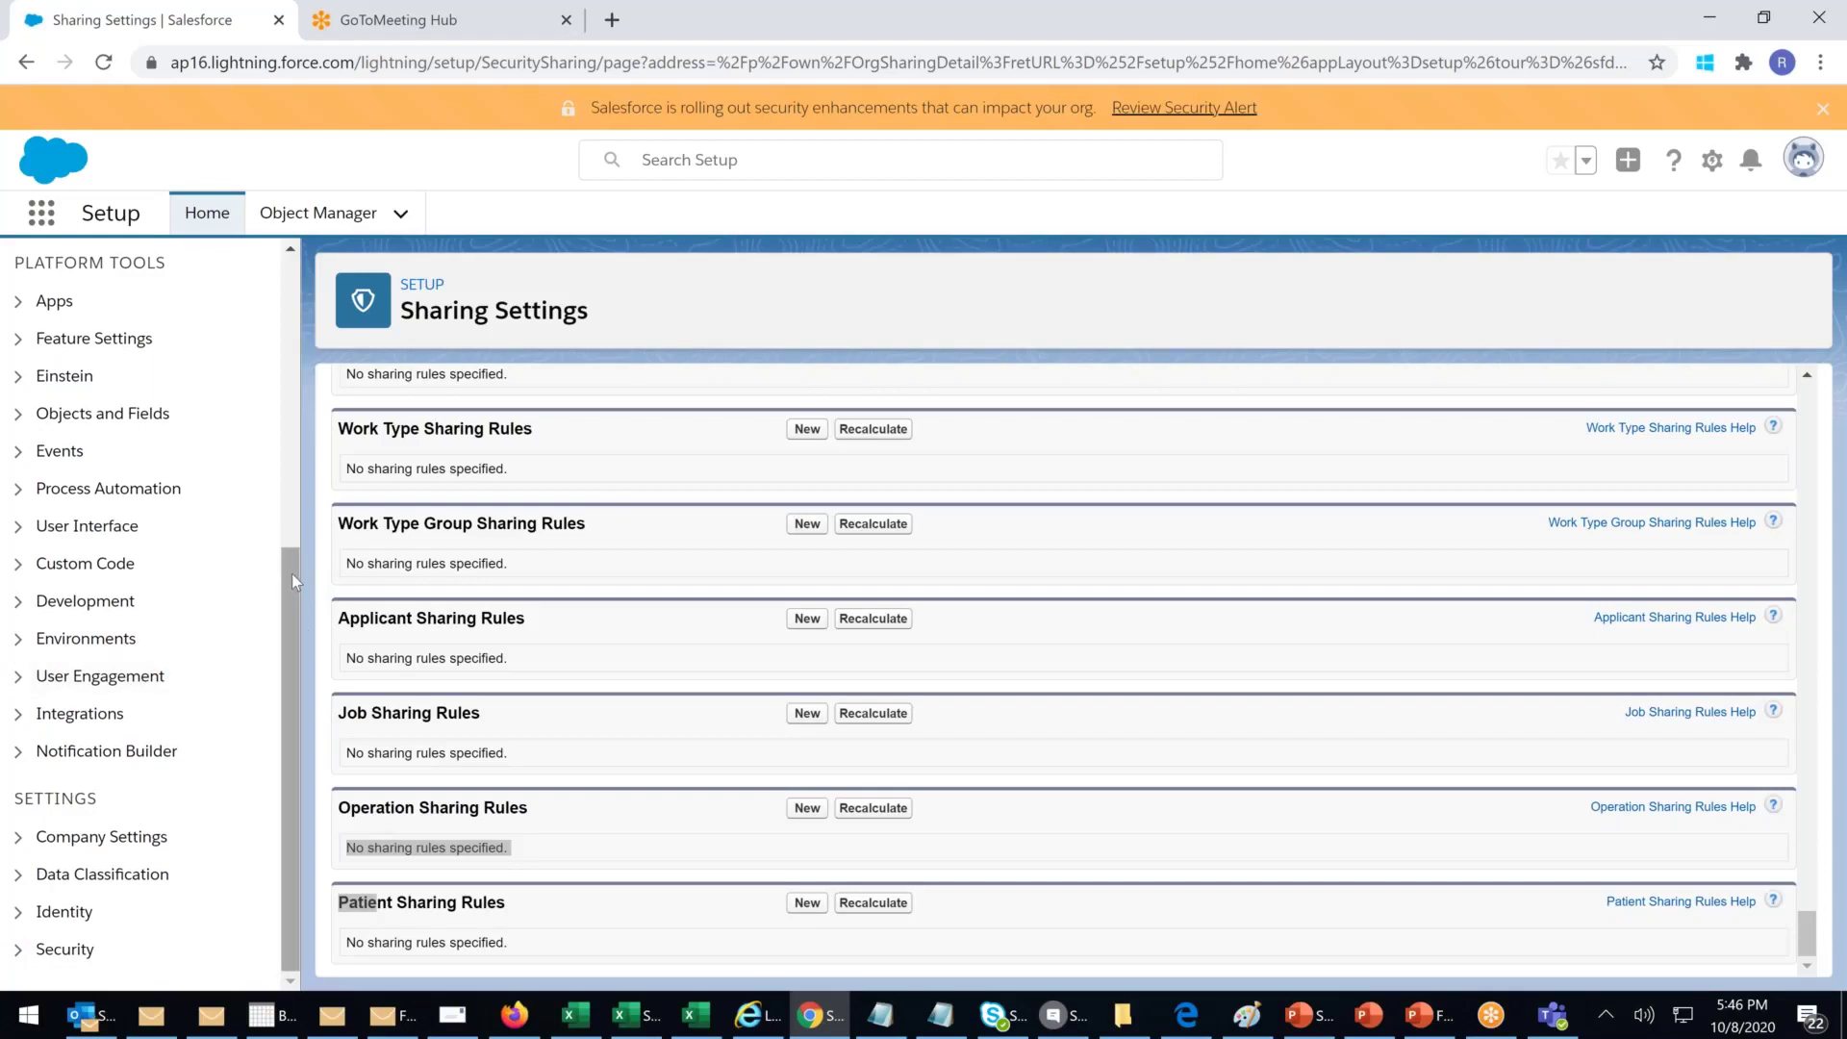
scroll(292, 574, up, 1)
click(29, 467)
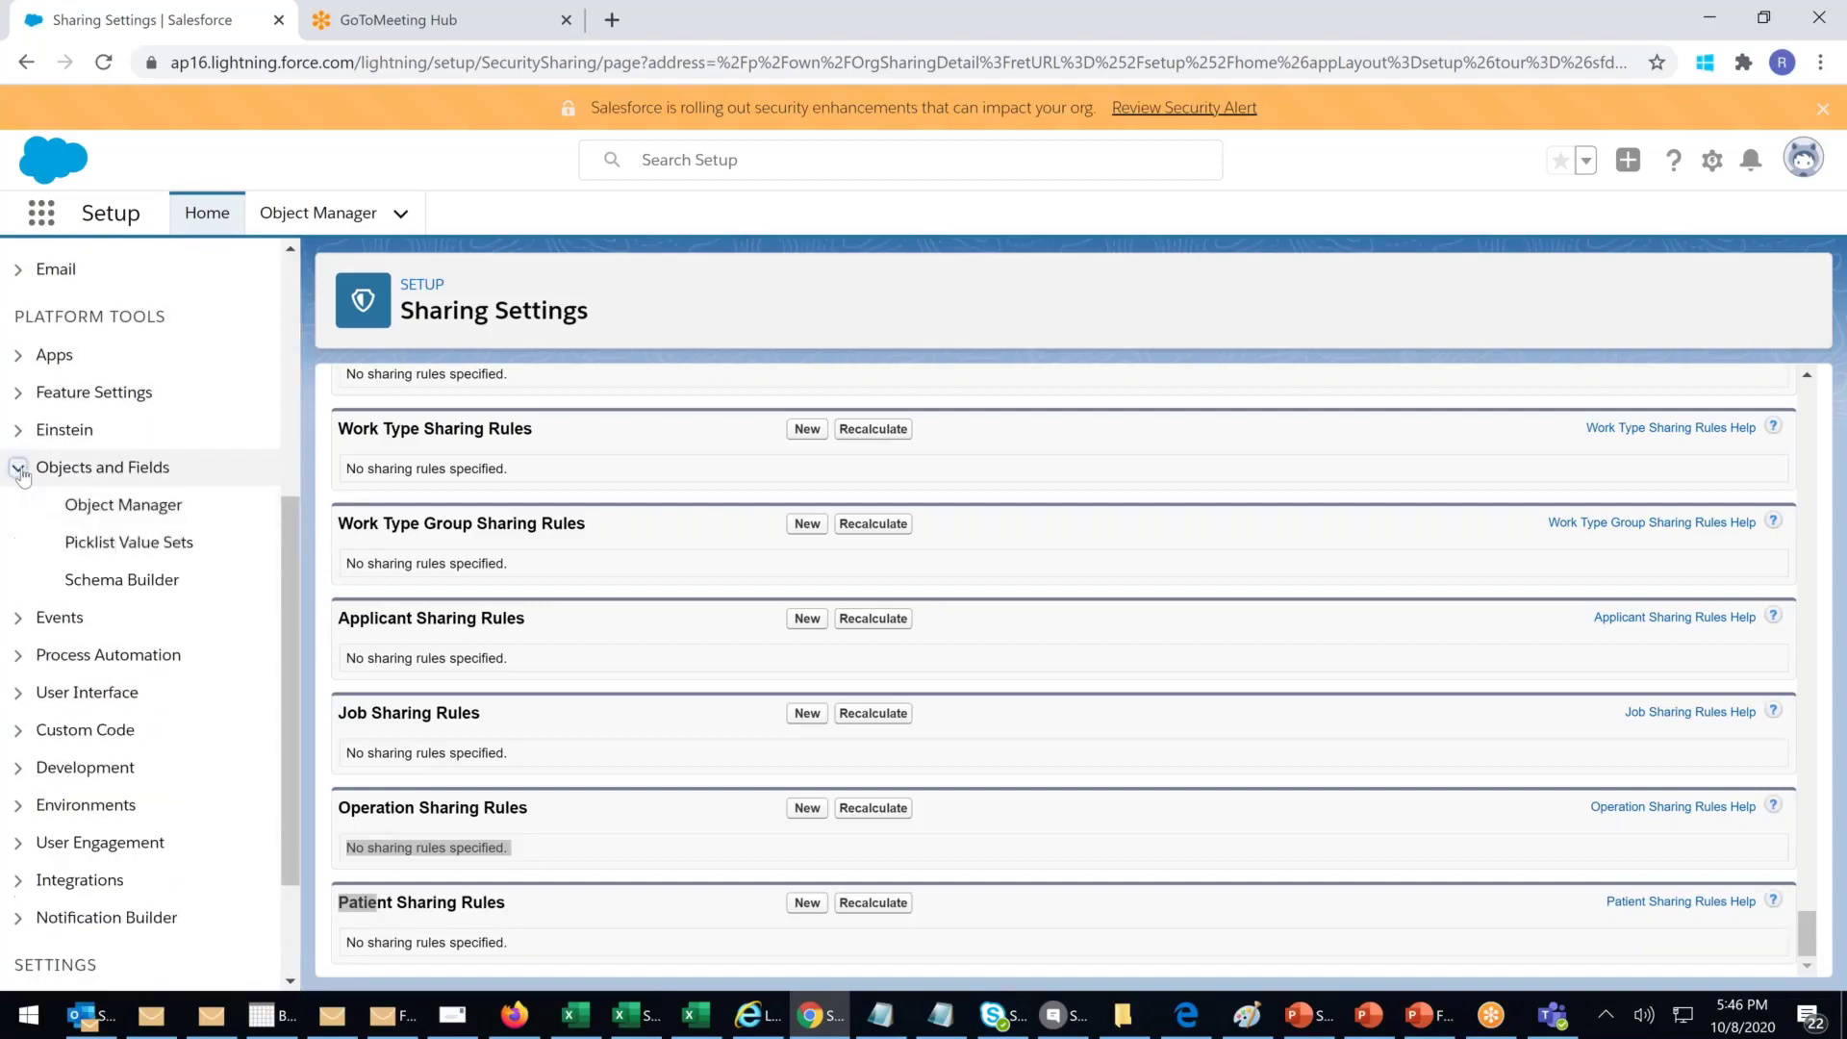
click(154, 583)
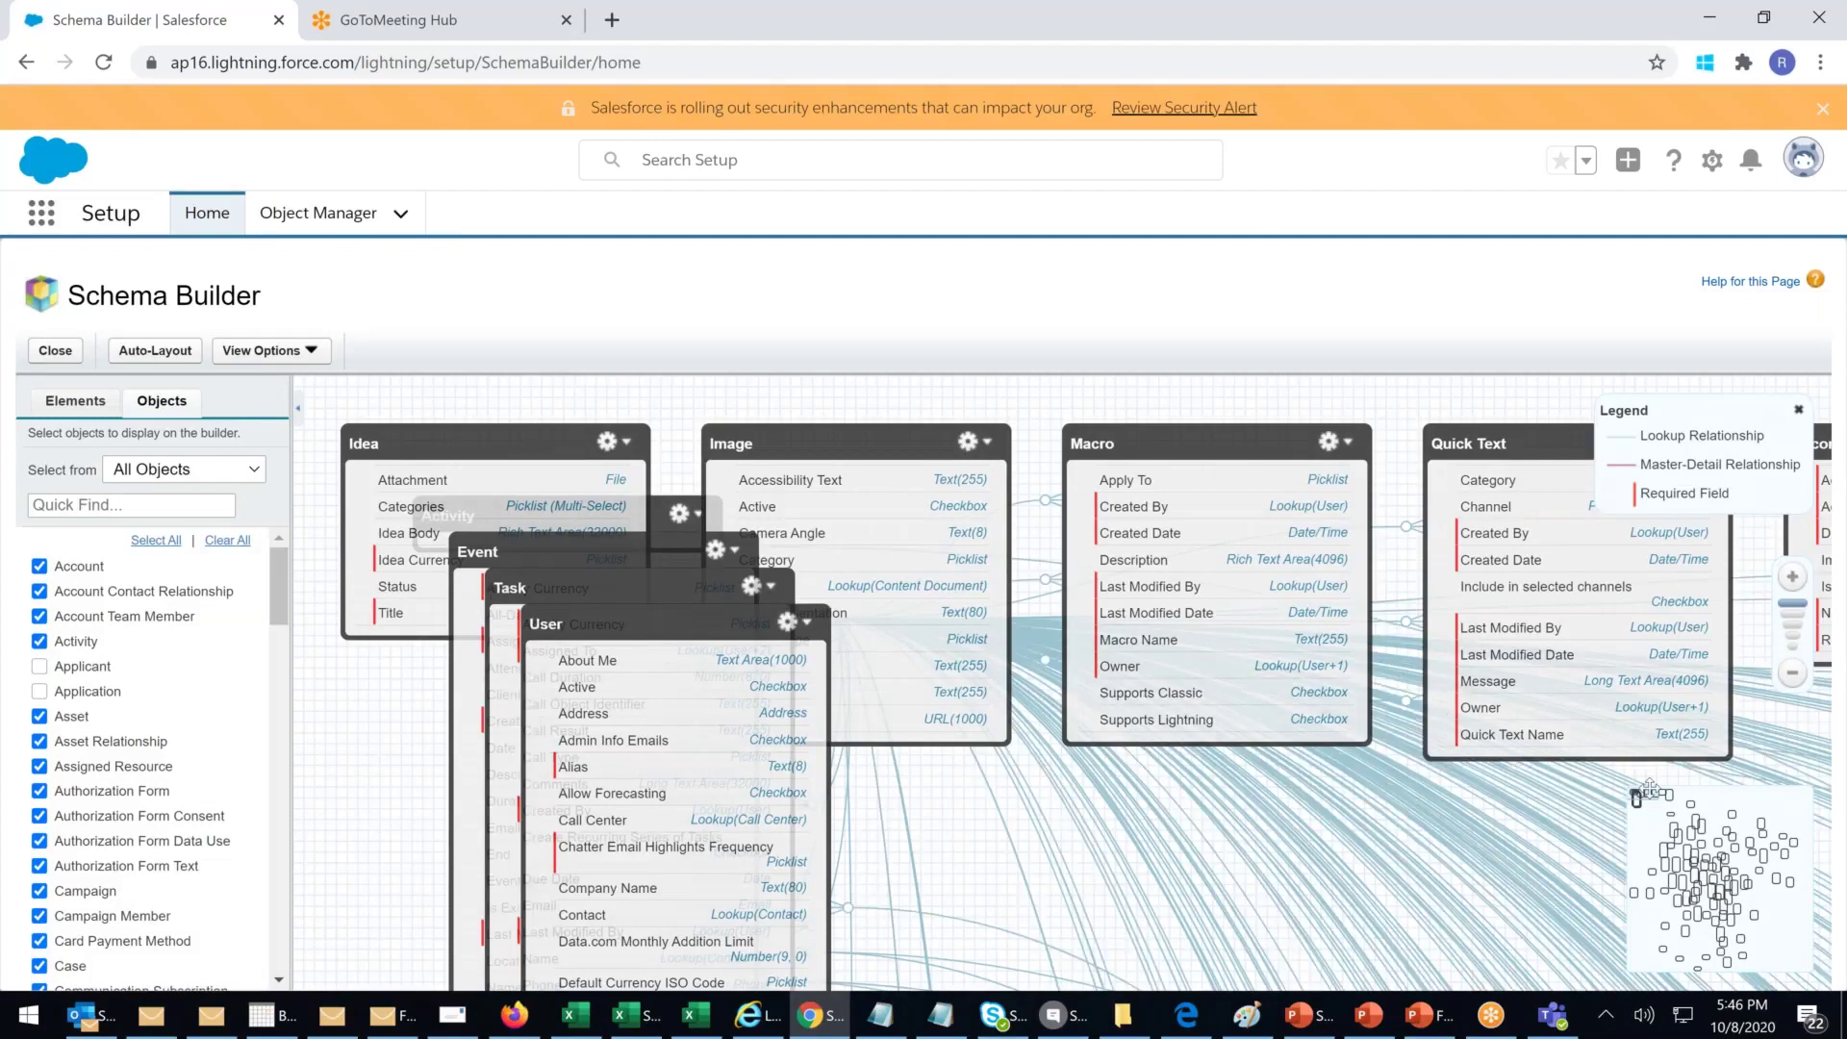
Step: Clear the canvas, show only Account, Applicant and Application, and place Applicant beside Application
drag(1649, 789, 1691, 879)
click(227, 541)
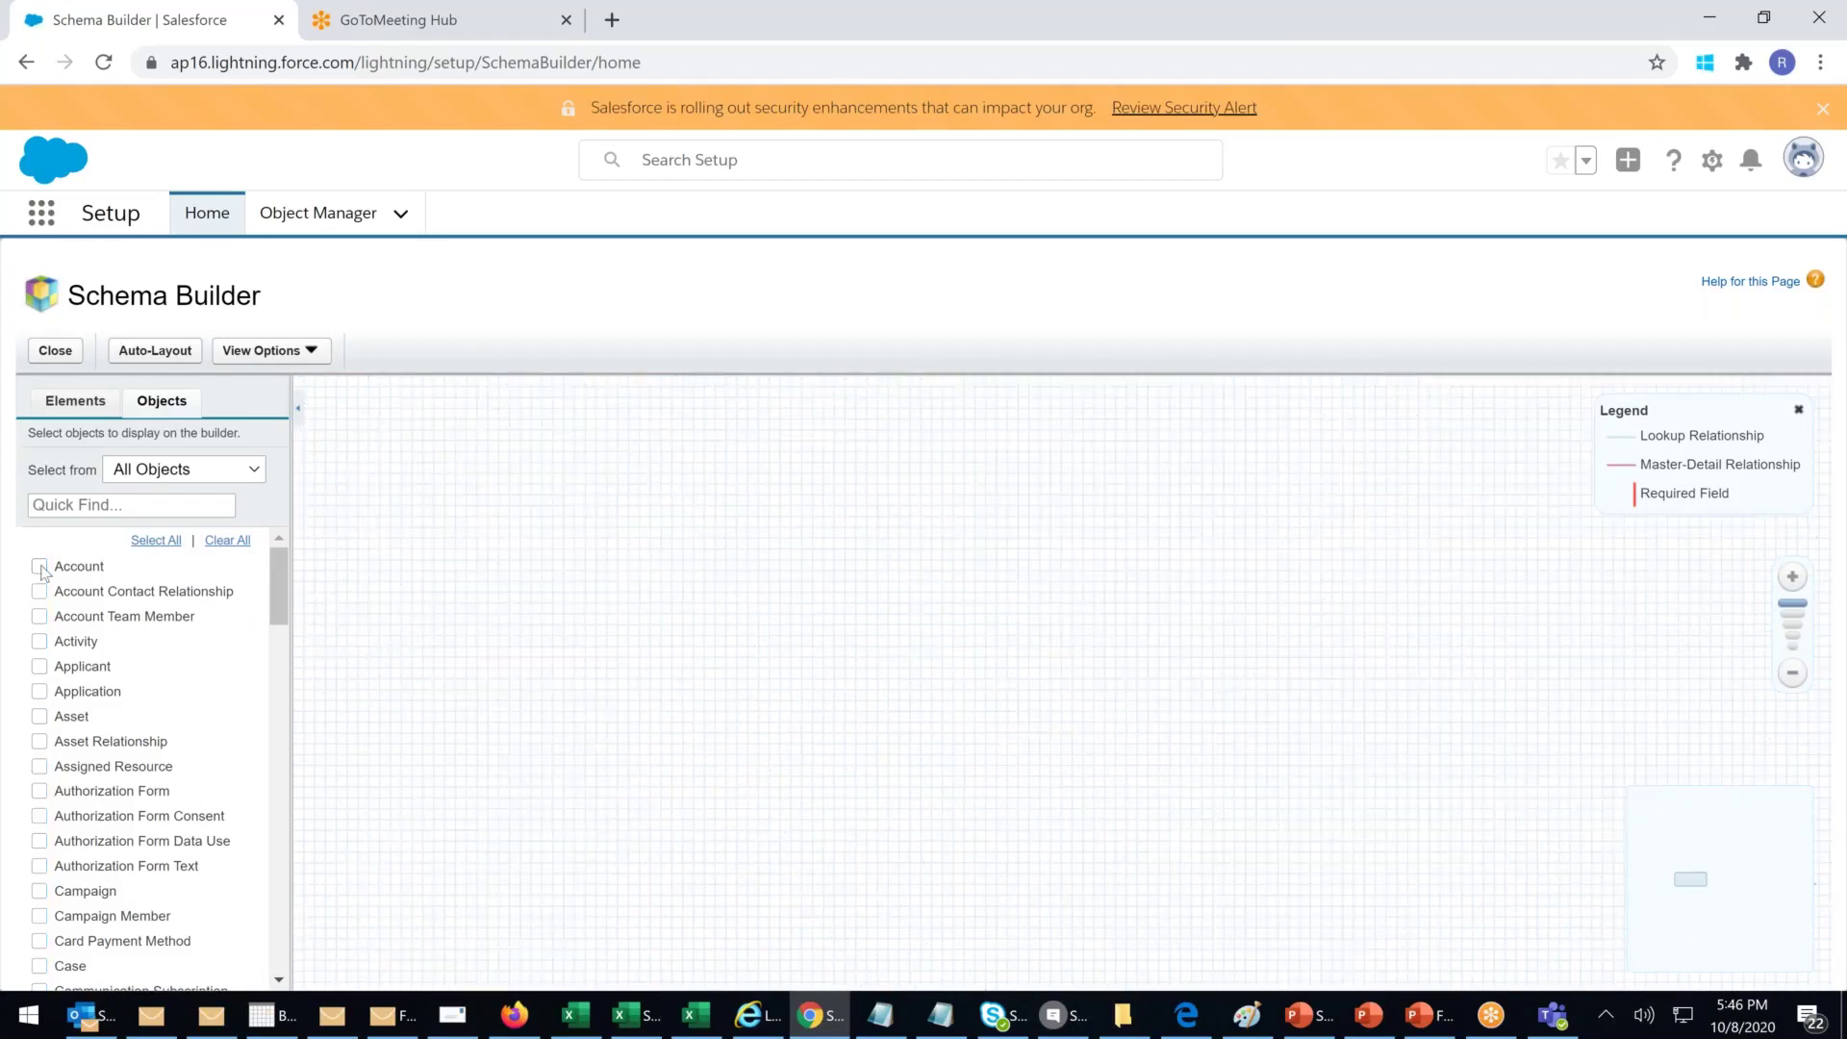
click(39, 566)
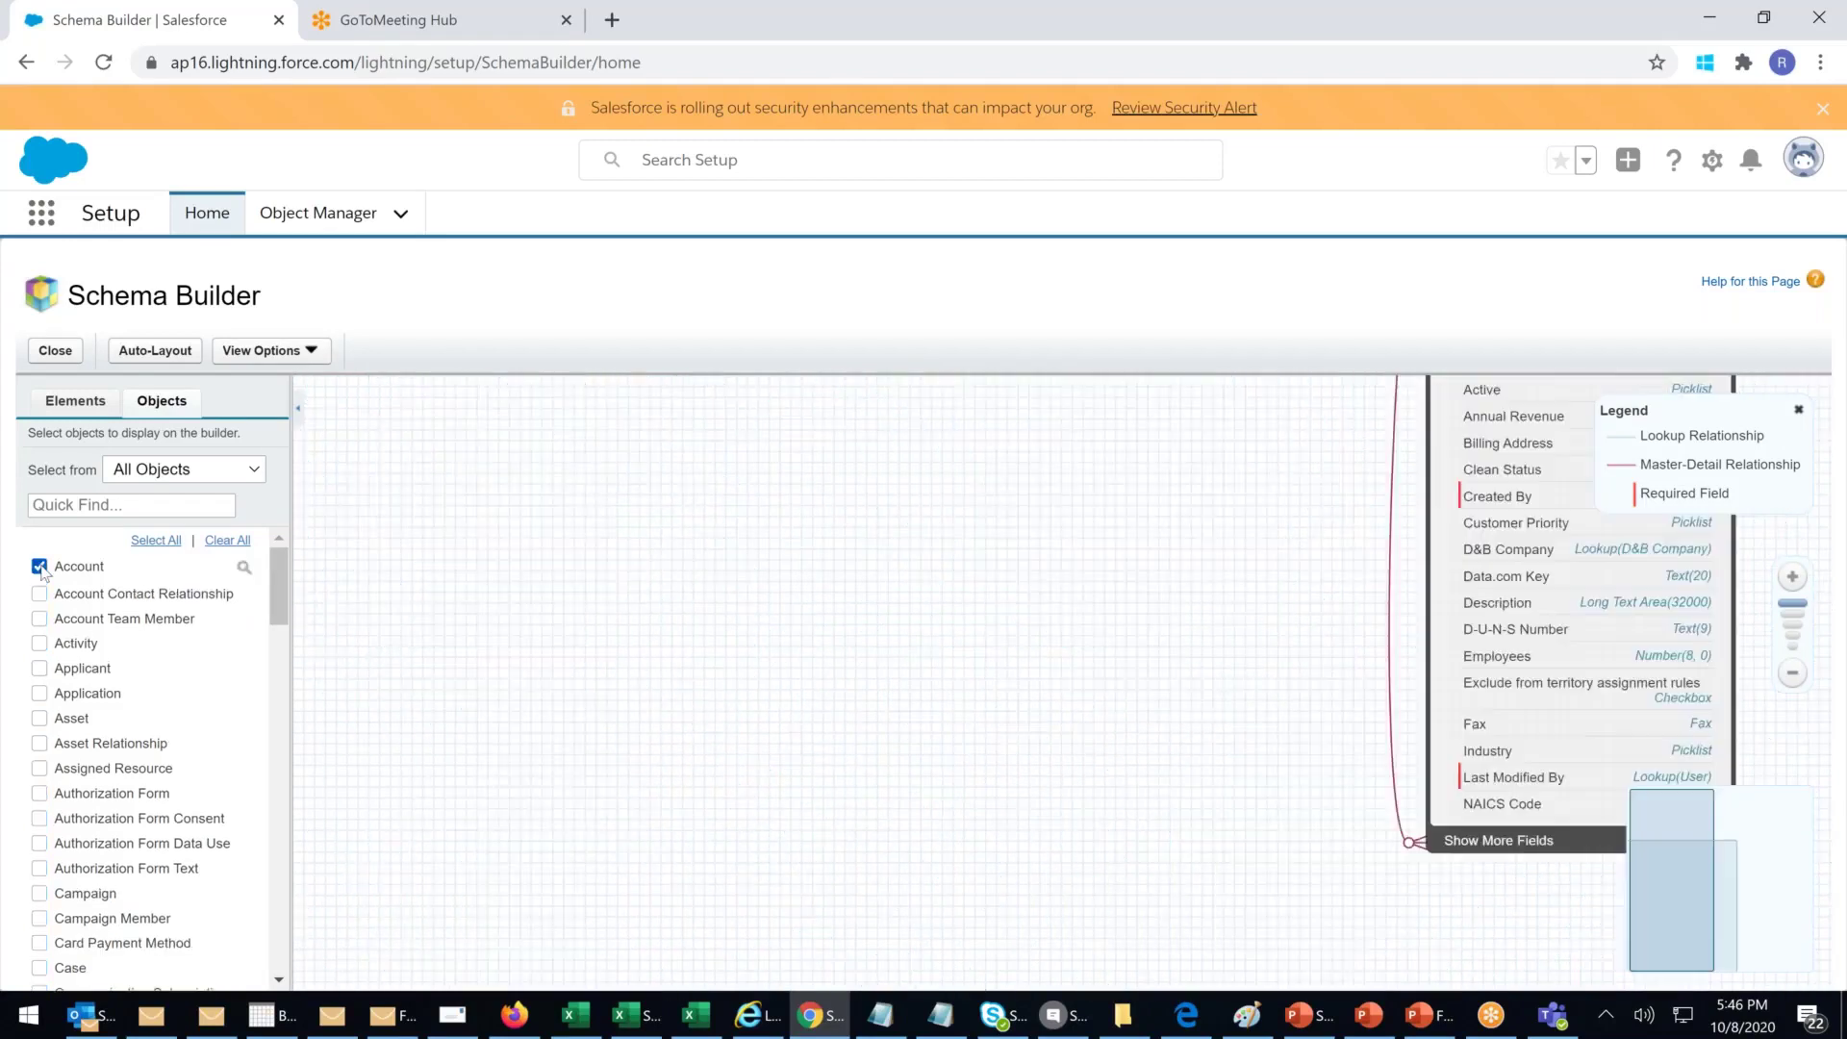
click(40, 666)
click(40, 692)
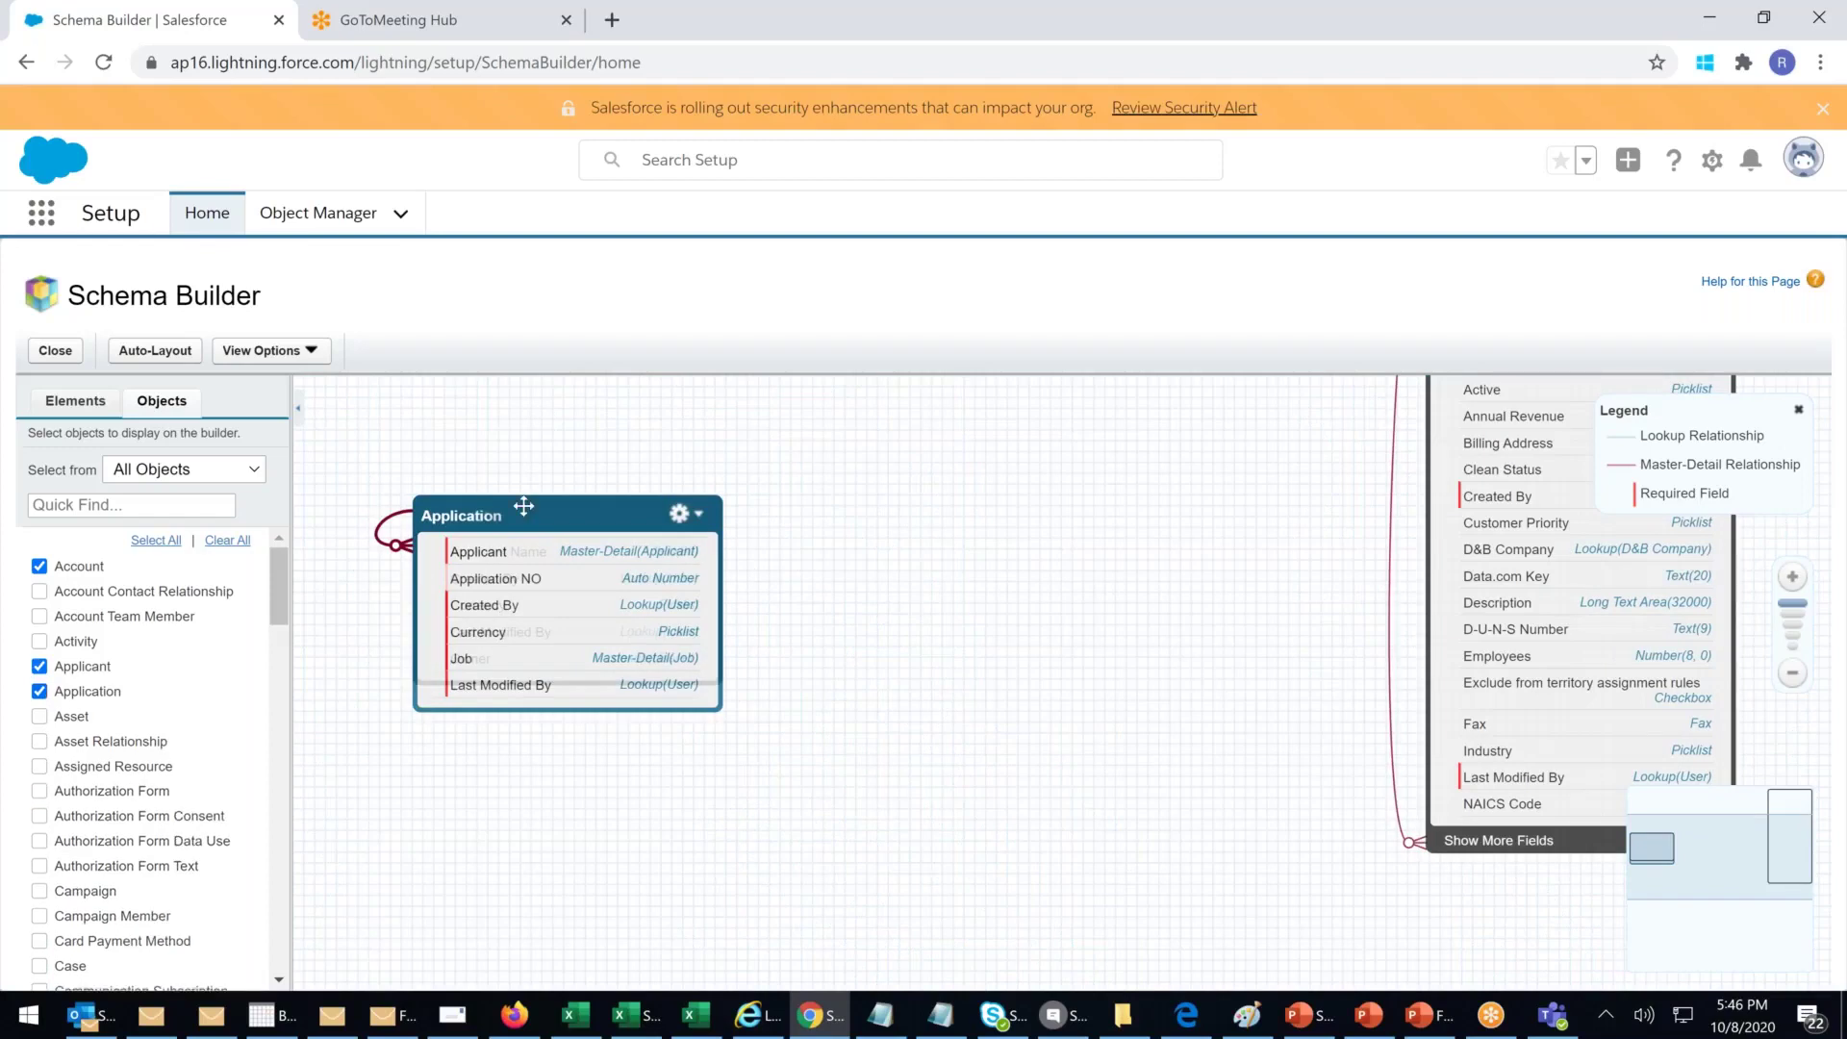
drag(609, 509, 910, 499)
drag(627, 510, 590, 531)
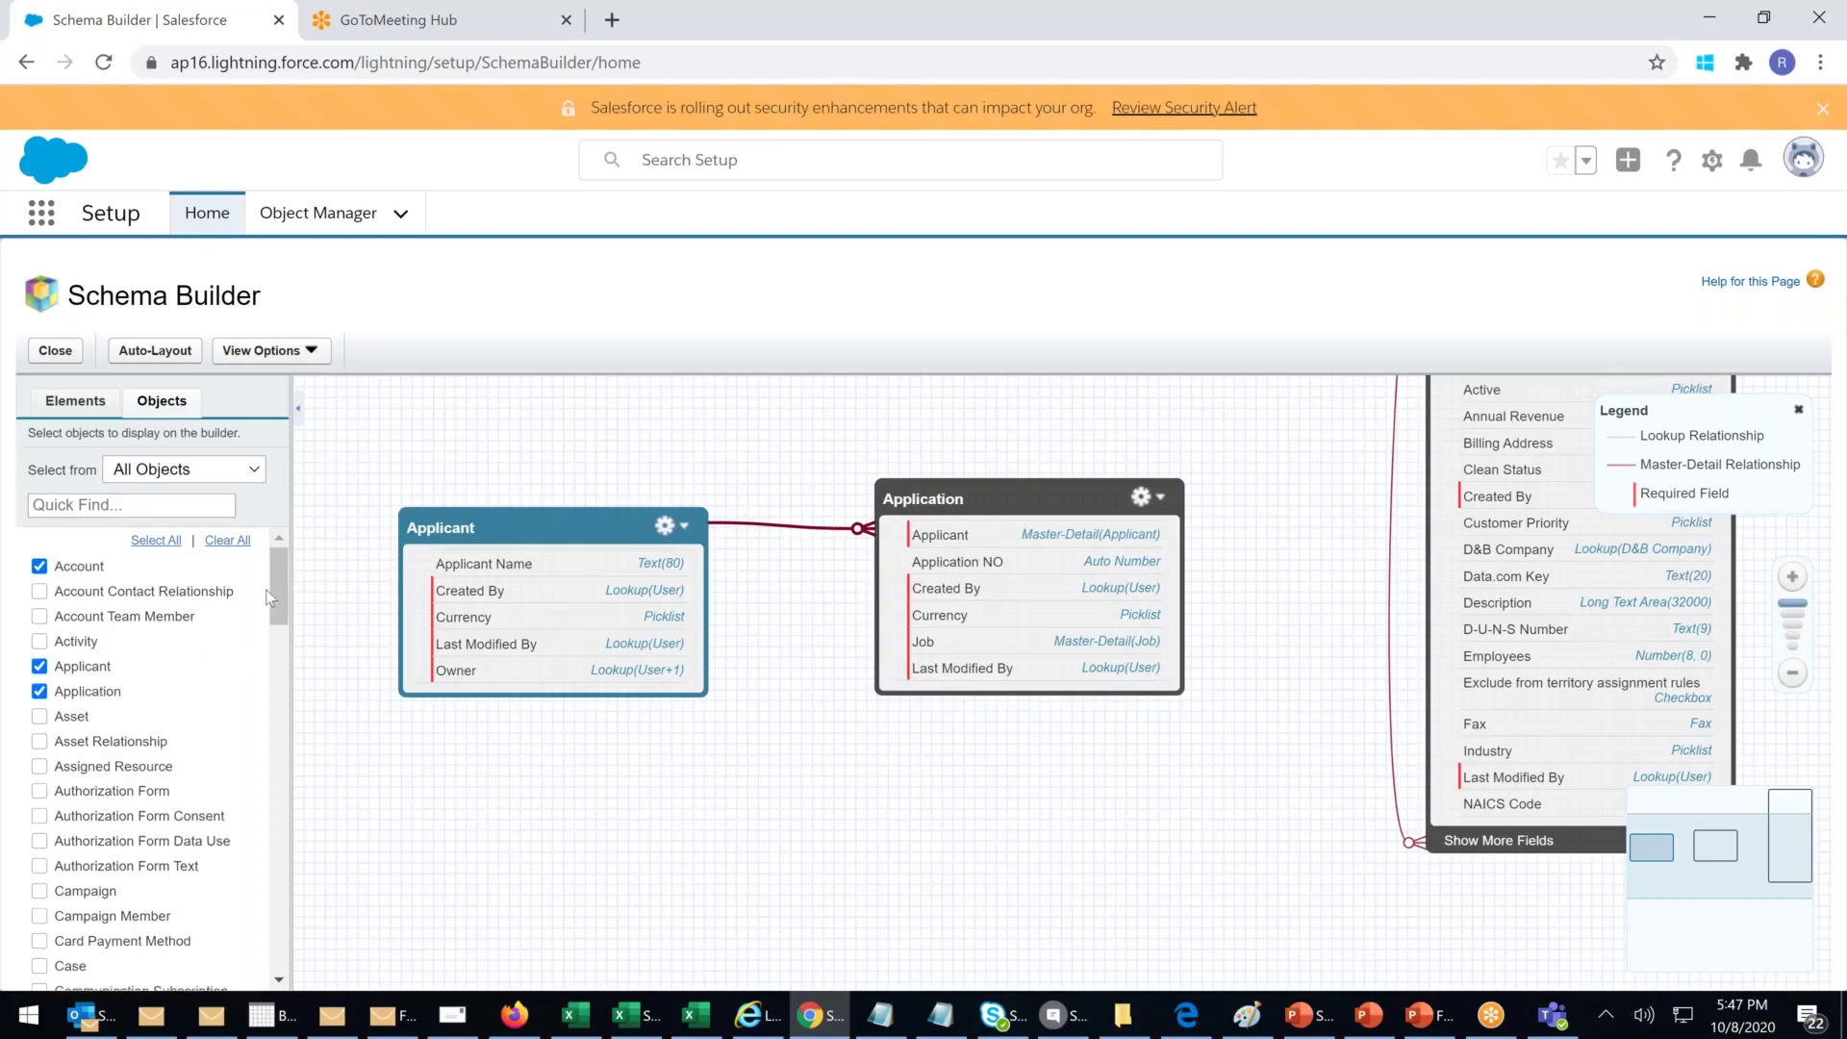
Step: Add the Job object and arrange Applicant, Application and Job in a row
scroll(272, 608, down, 4)
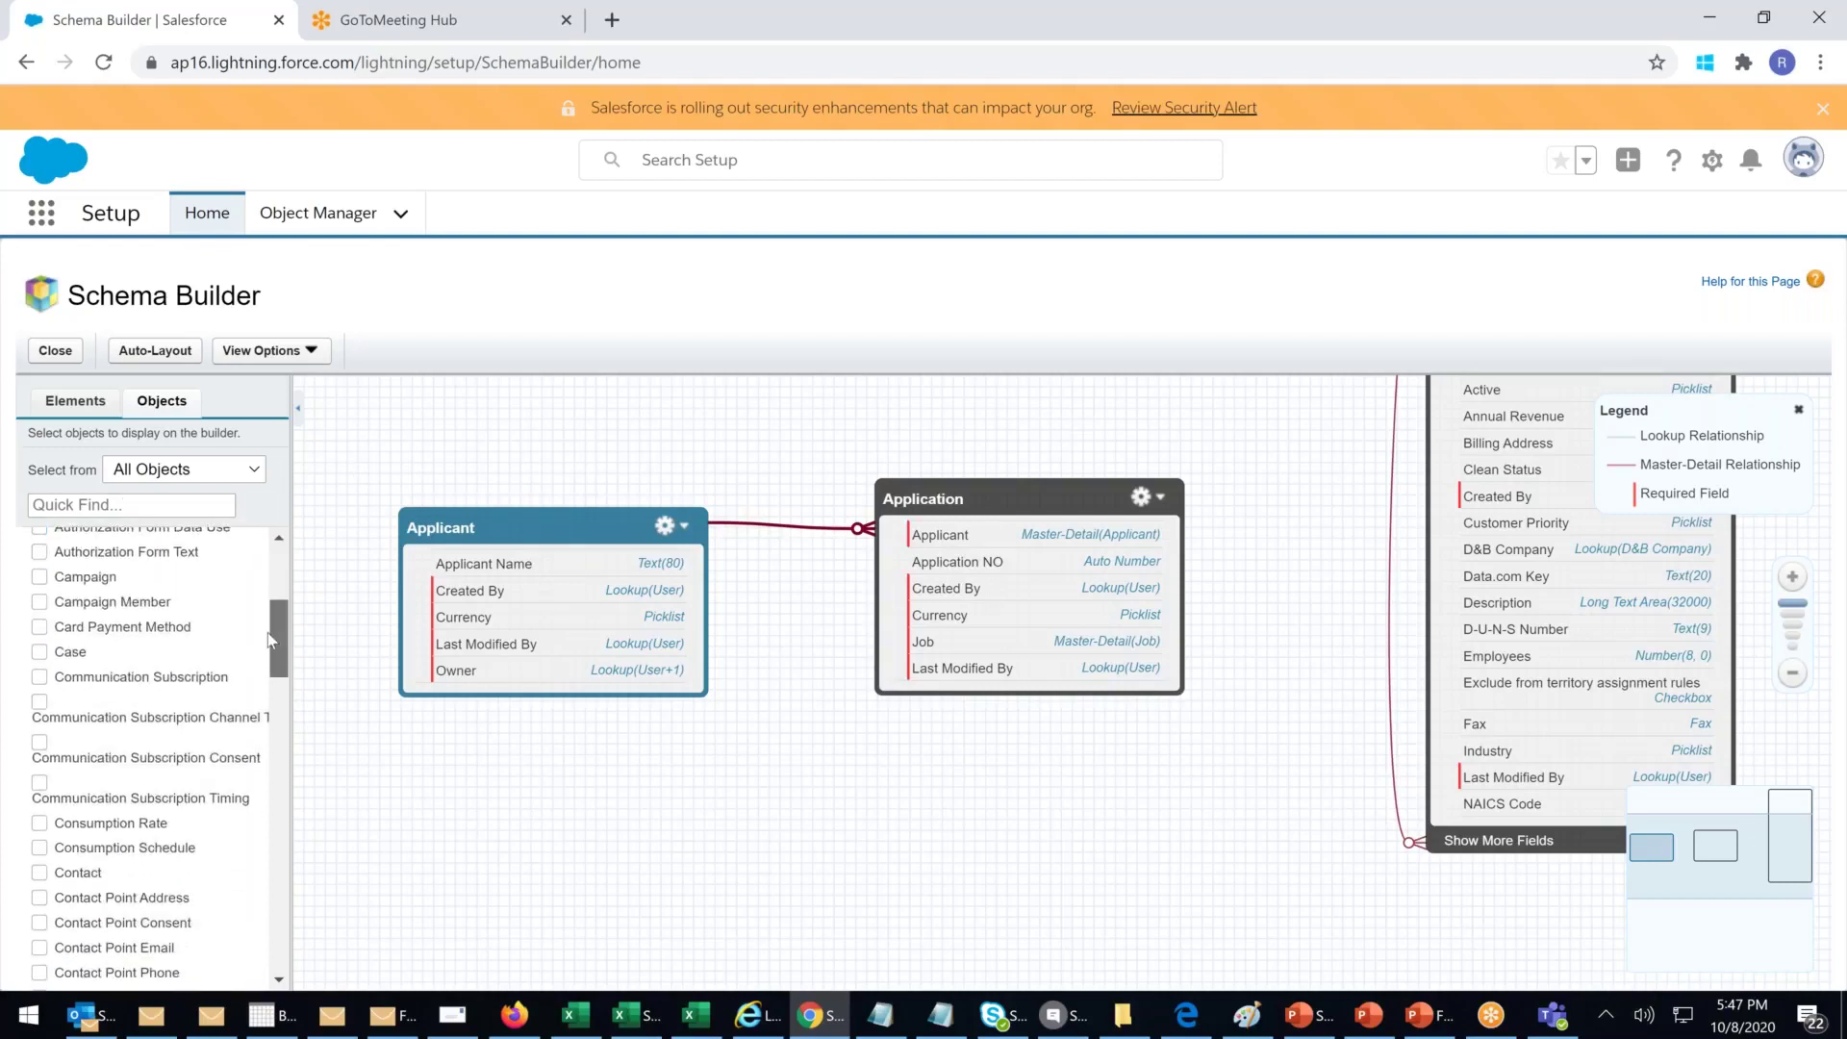
drag(271, 646, 304, 924)
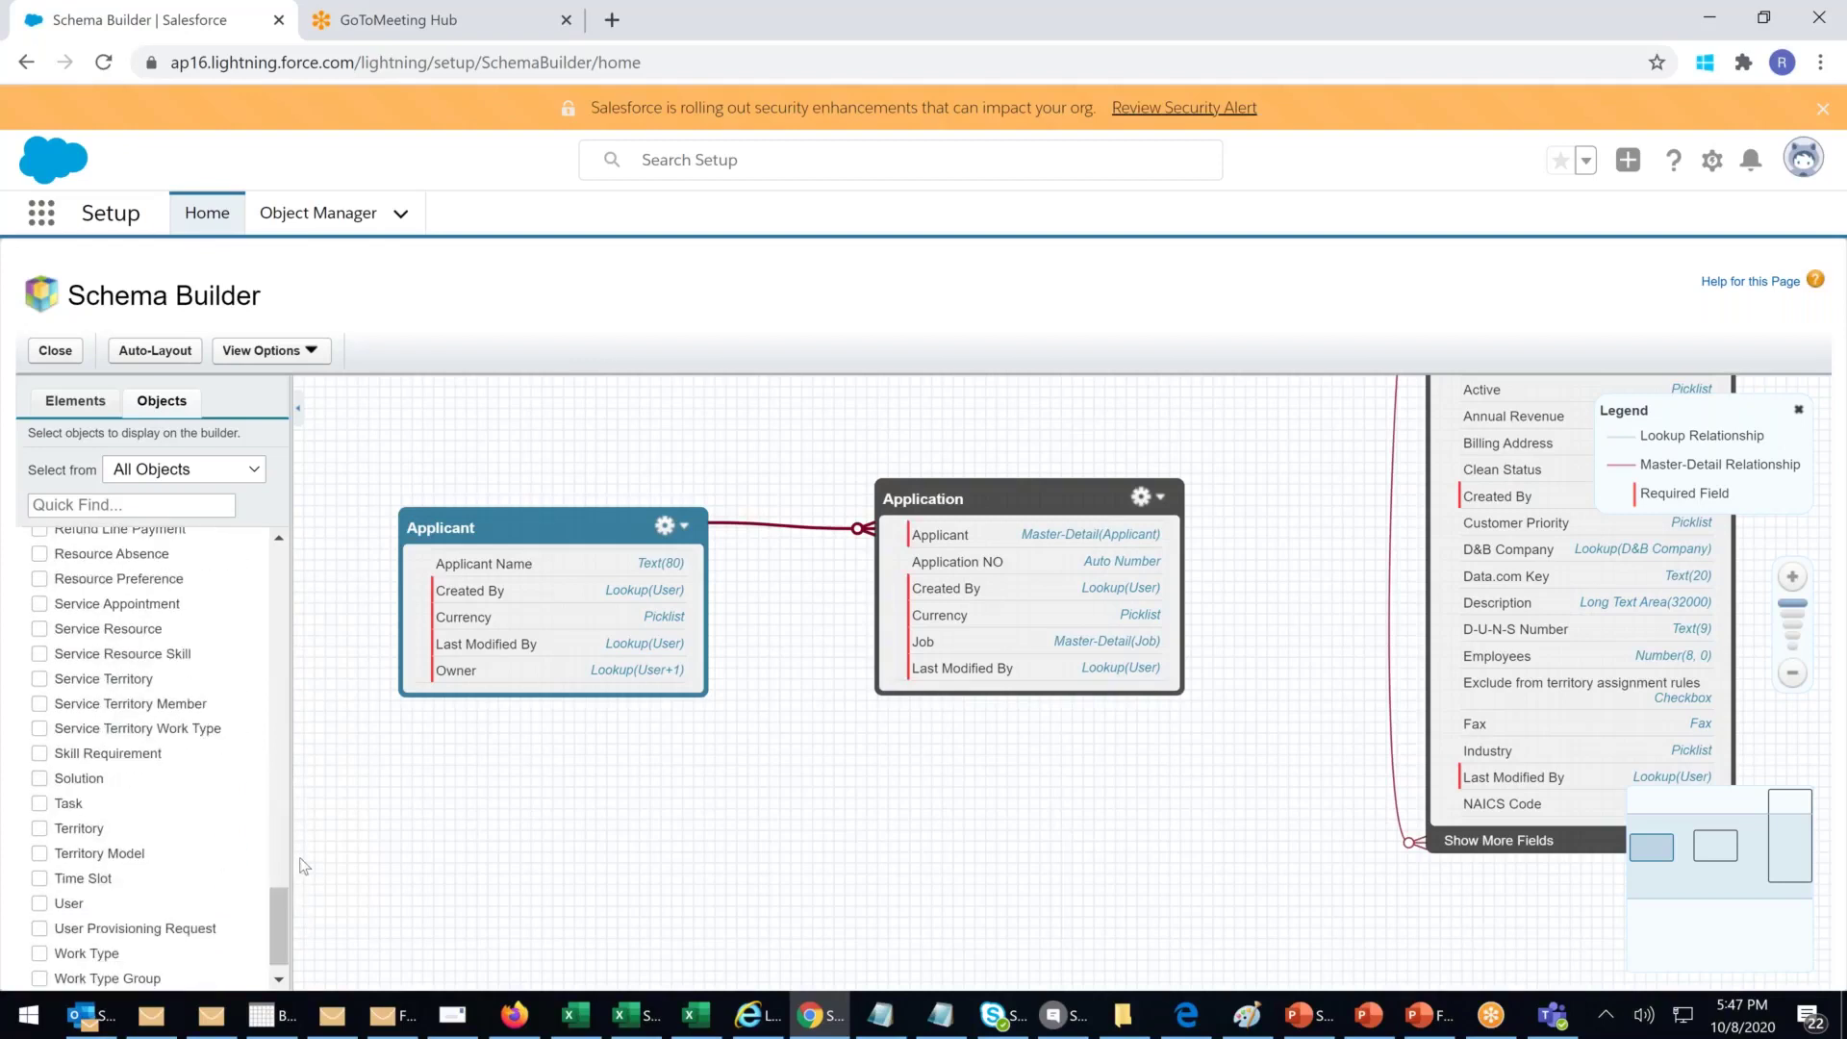
scroll(304, 866, down, 2)
scroll(281, 902, up, 3)
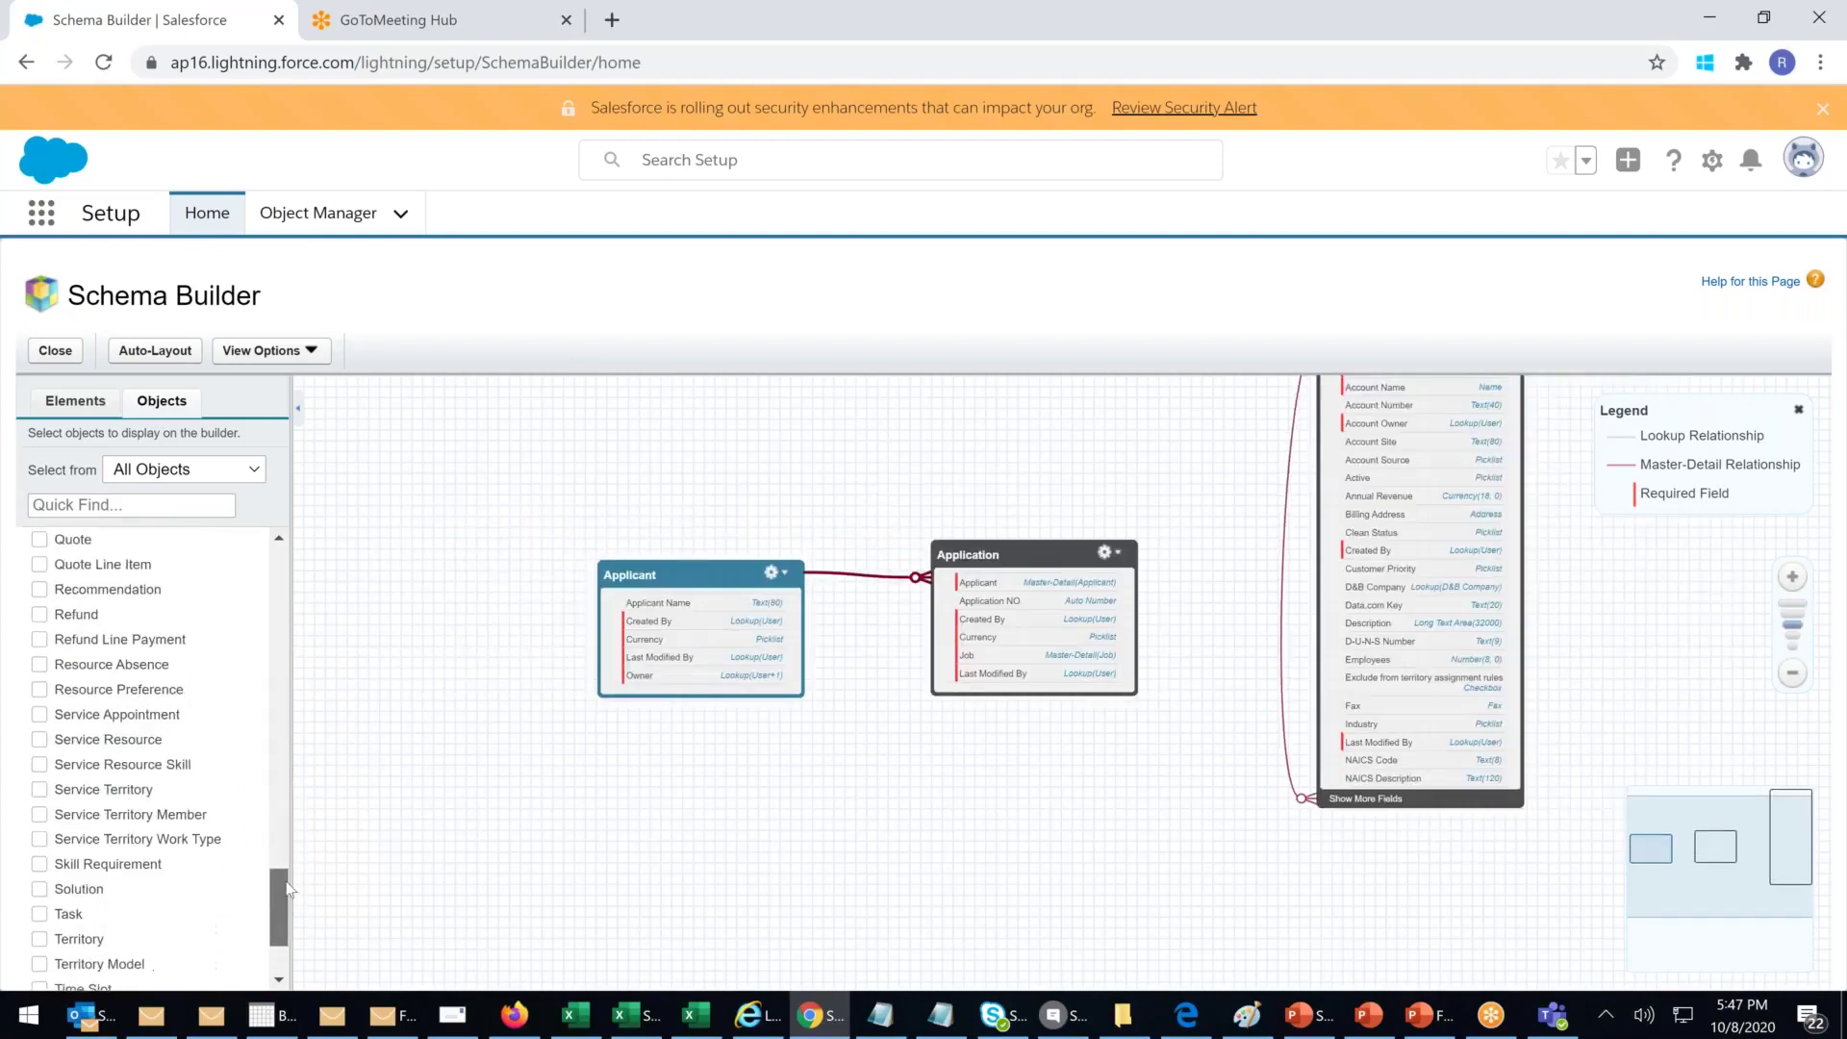
drag(293, 856, 306, 752)
click(40, 755)
drag(403, 469, 1110, 780)
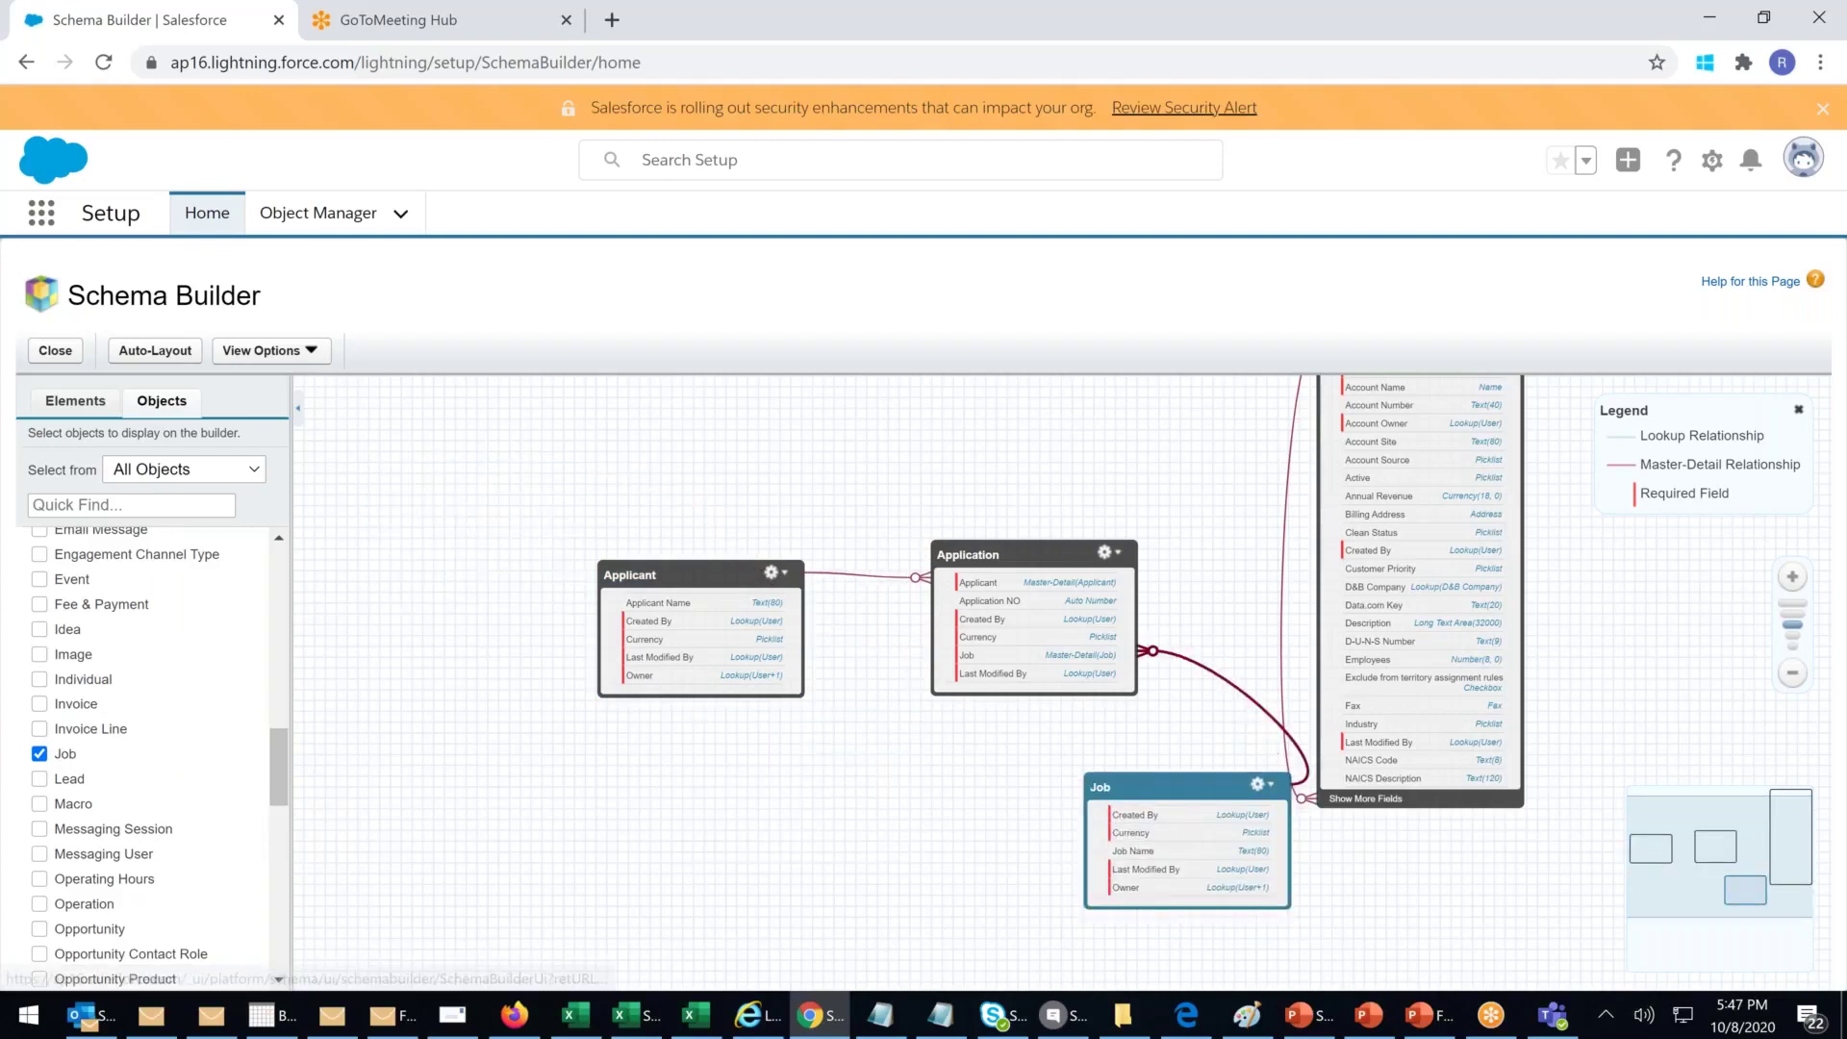
drag(679, 573, 538, 607)
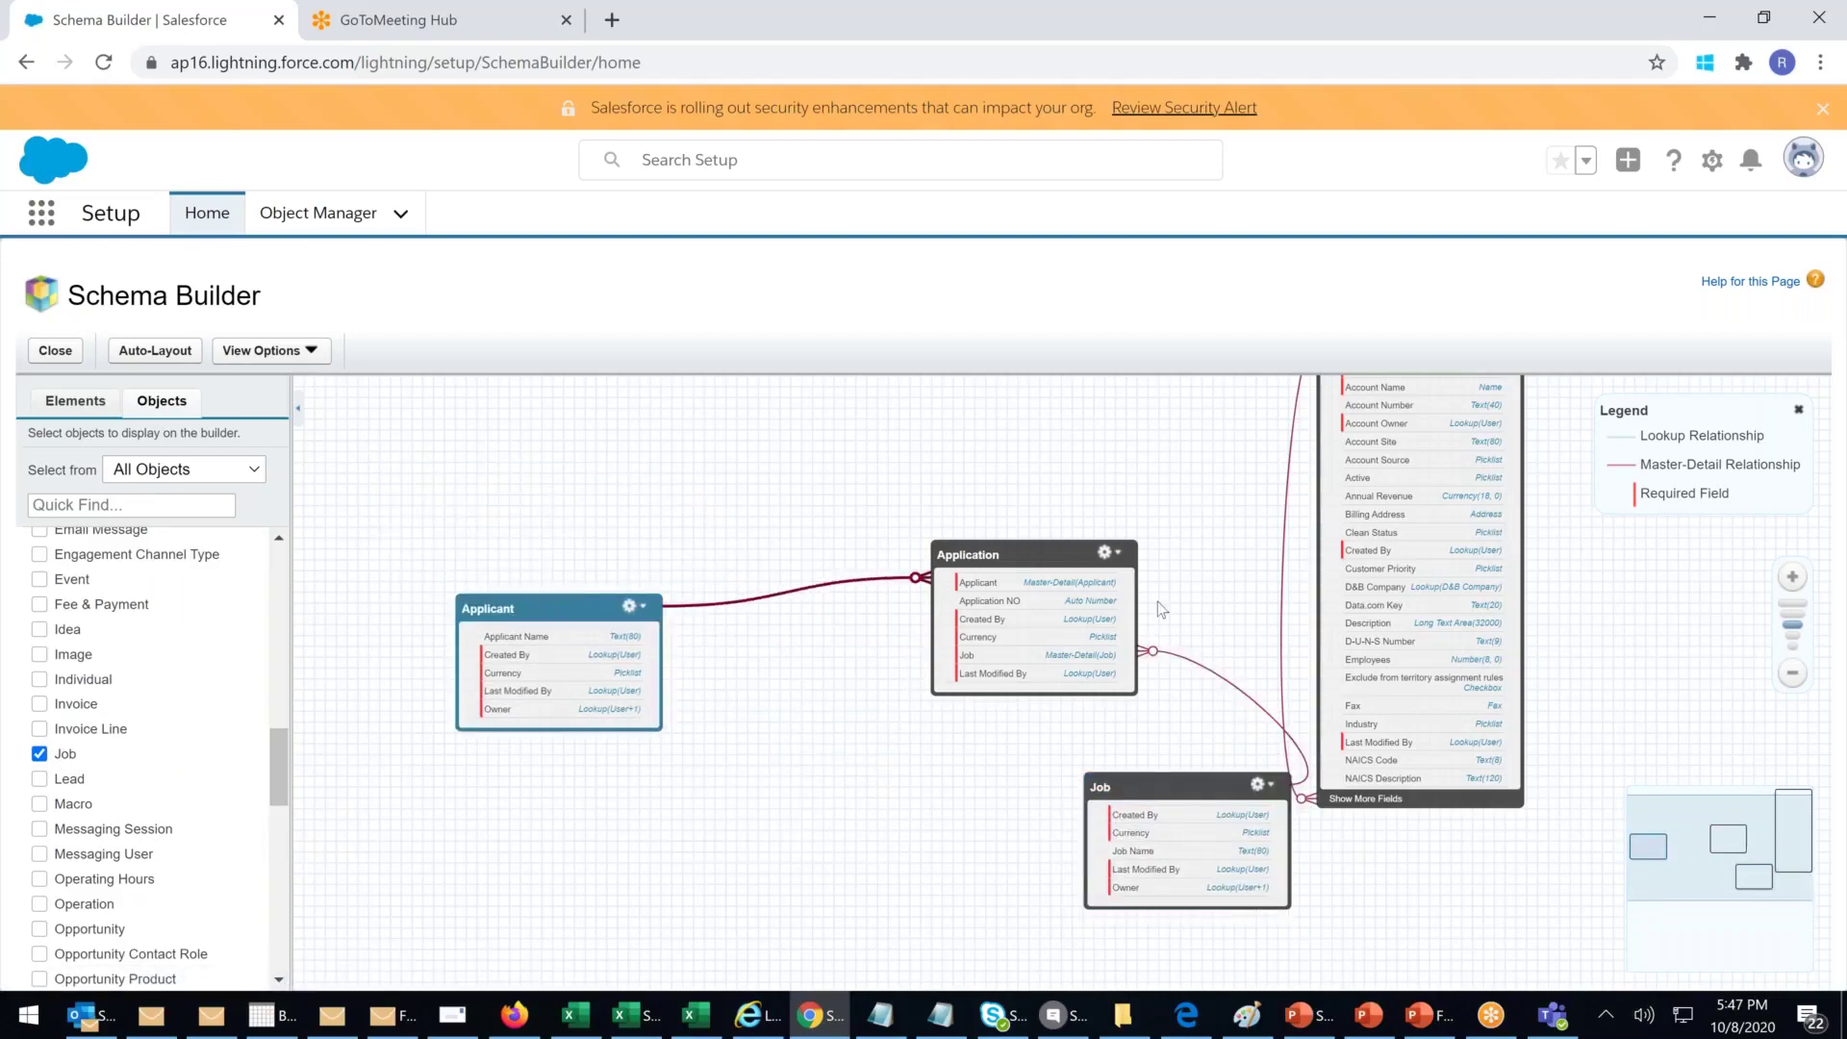
drag(1025, 551, 853, 594)
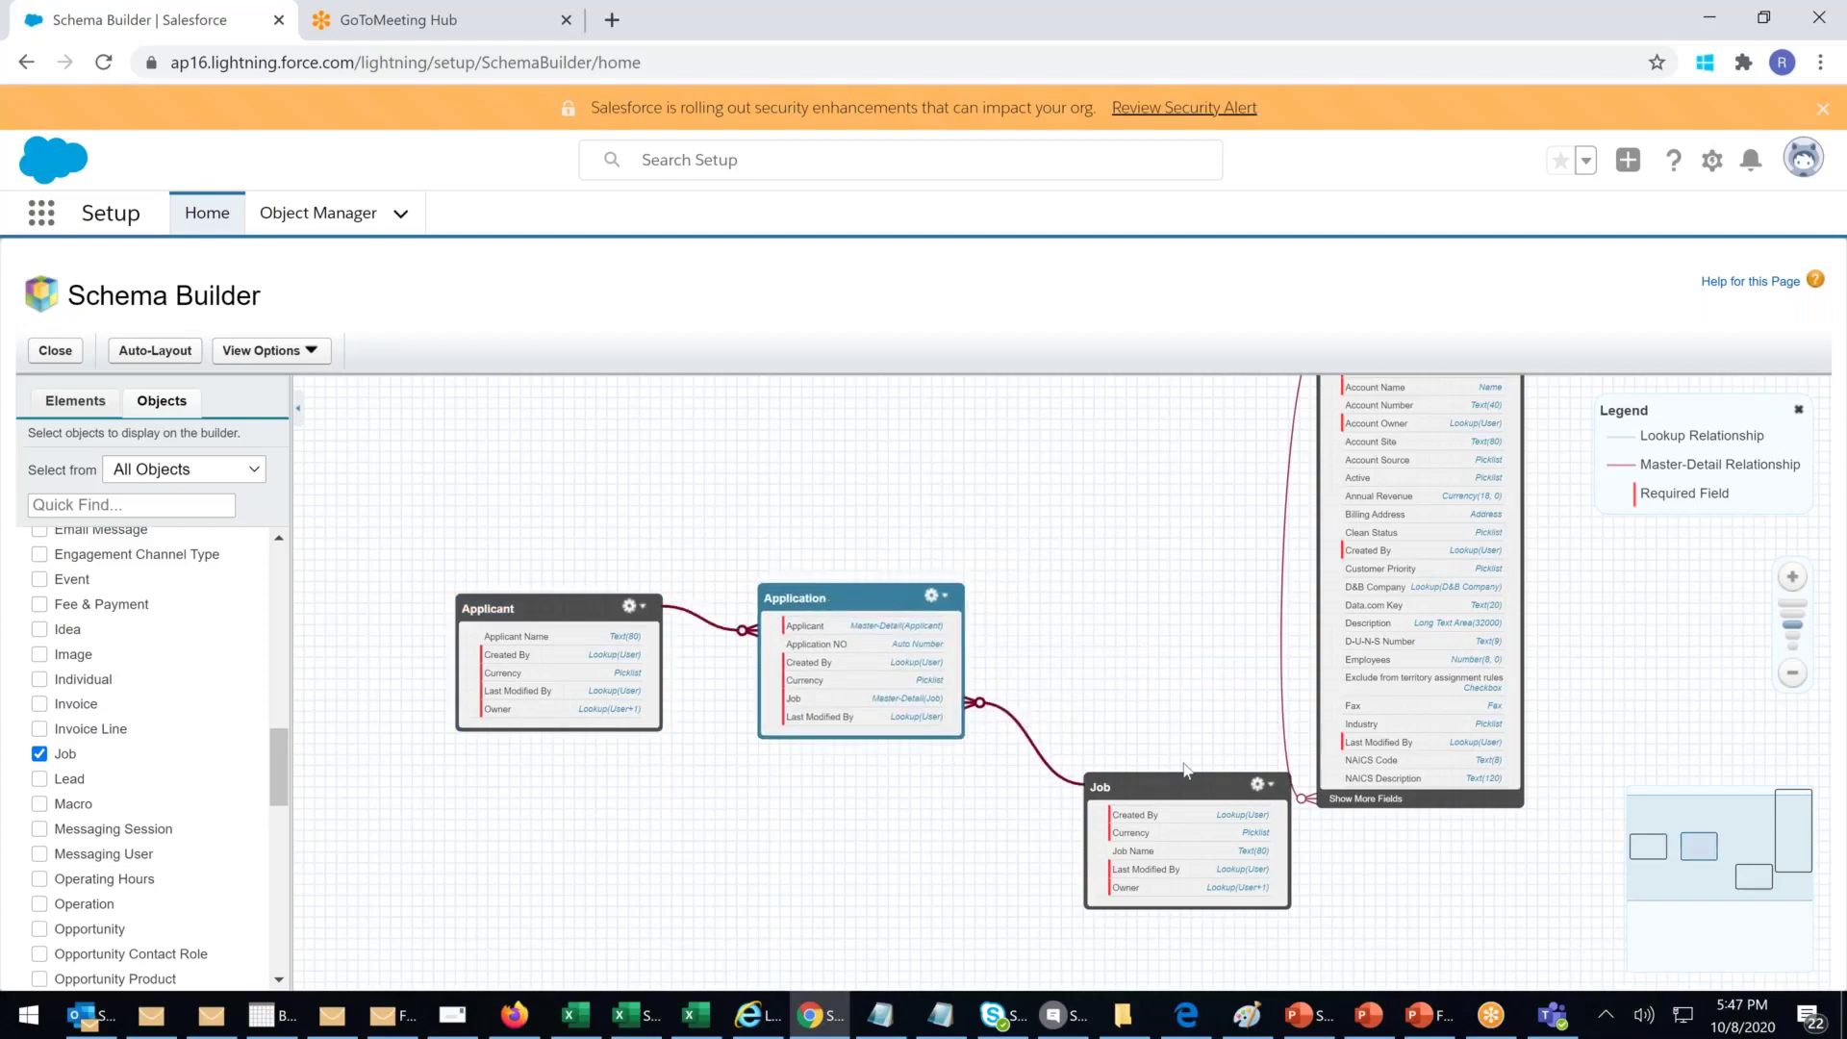
drag(1162, 785, 1105, 584)
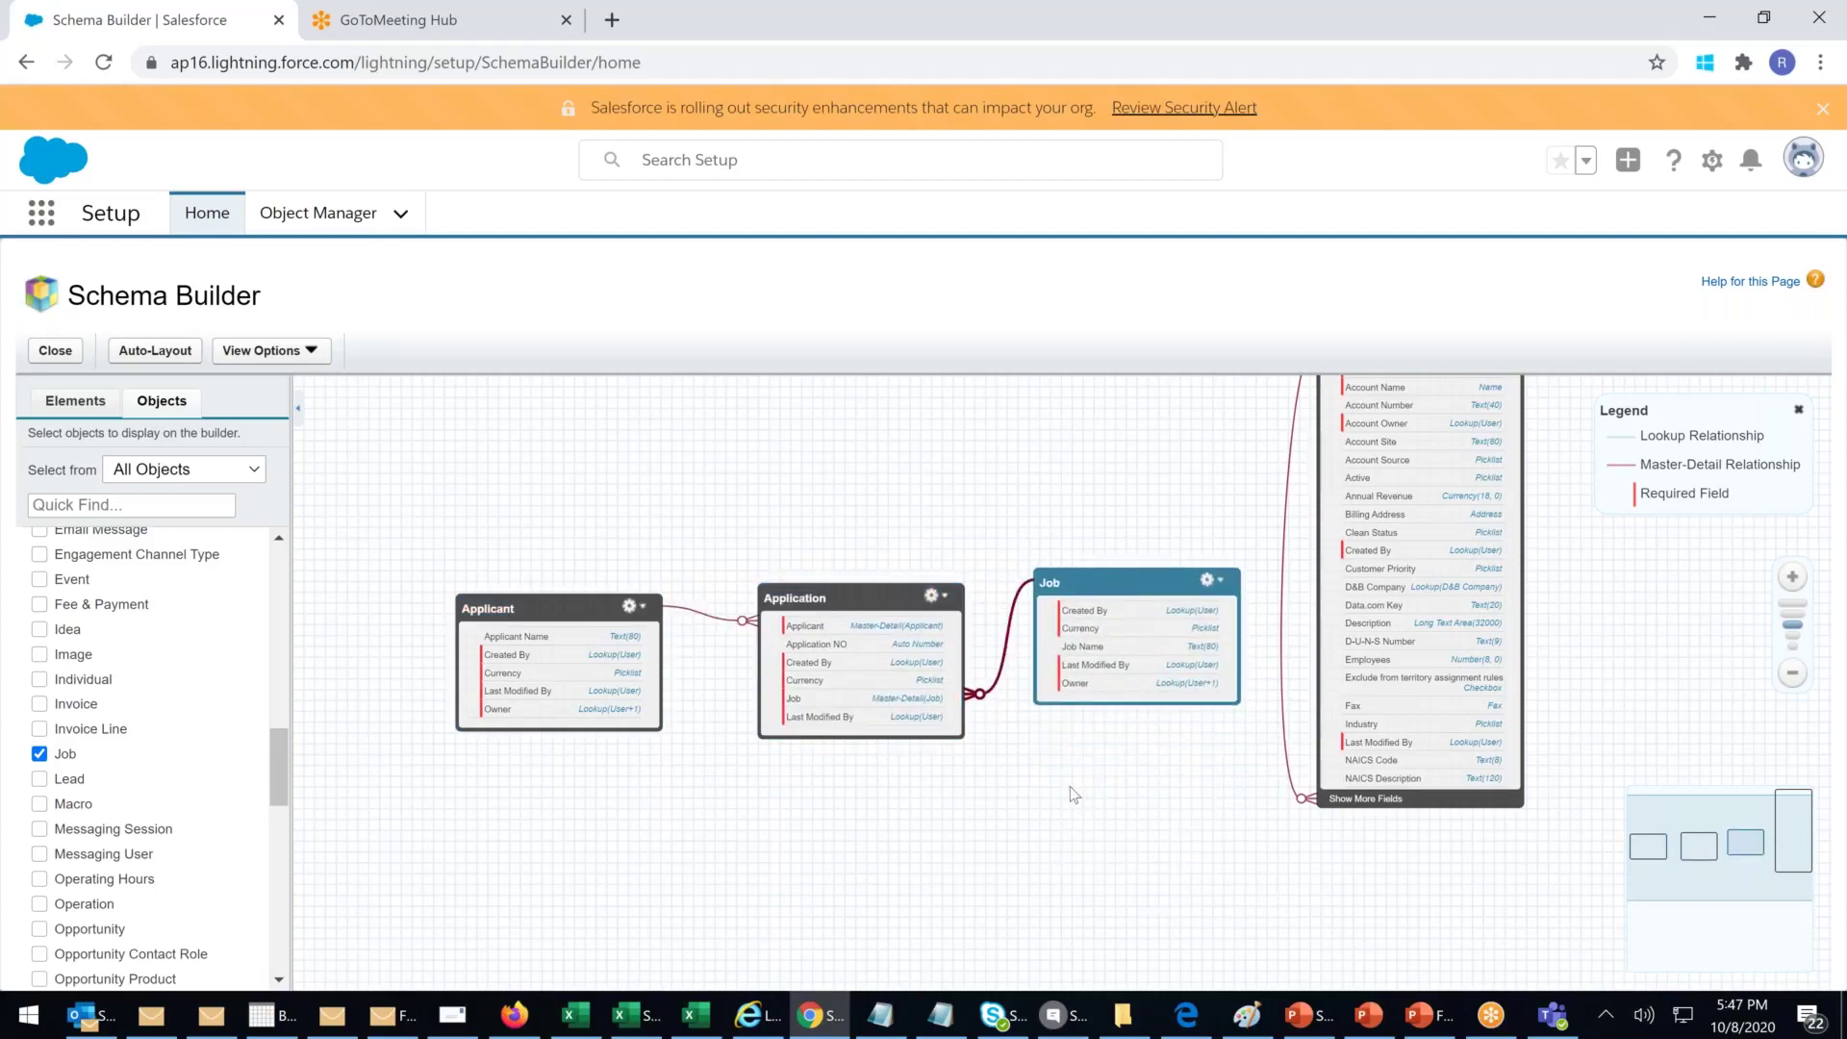
Step: Zoom in twice on the diagram and pan it to view the linked objects
click(585, 673)
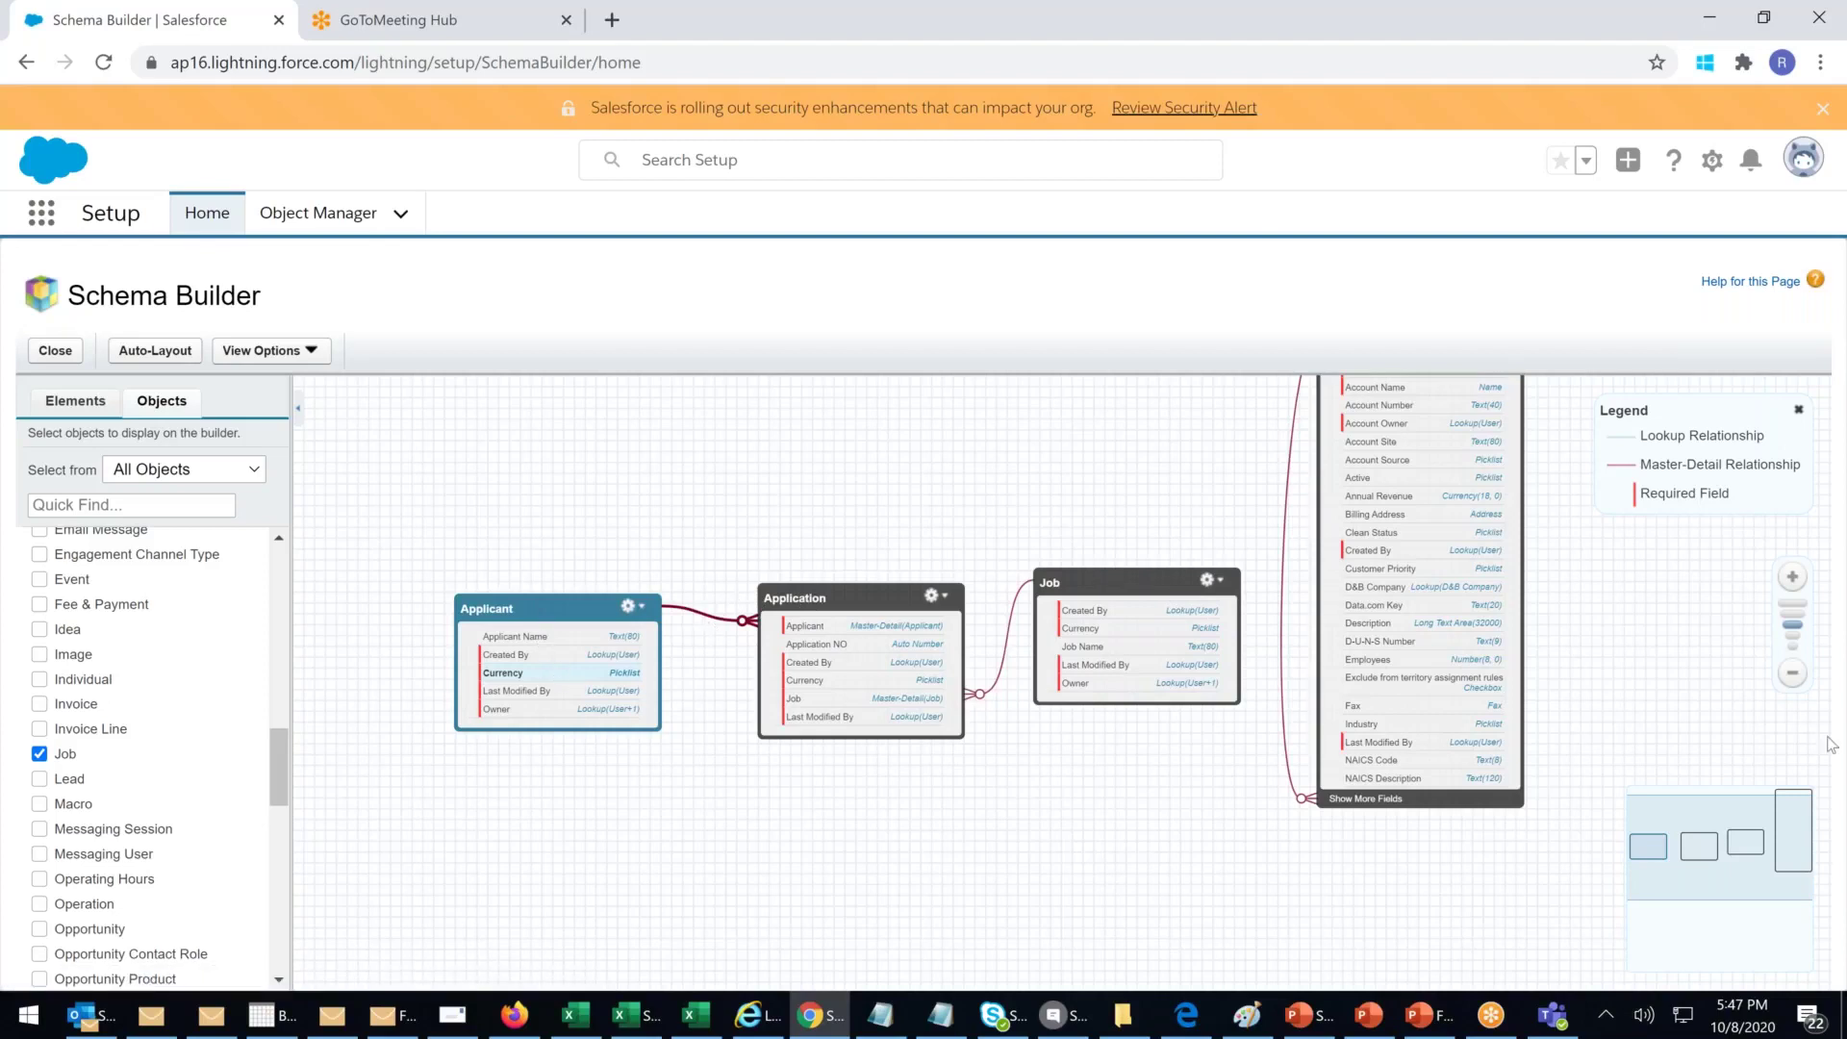
click(1791, 578)
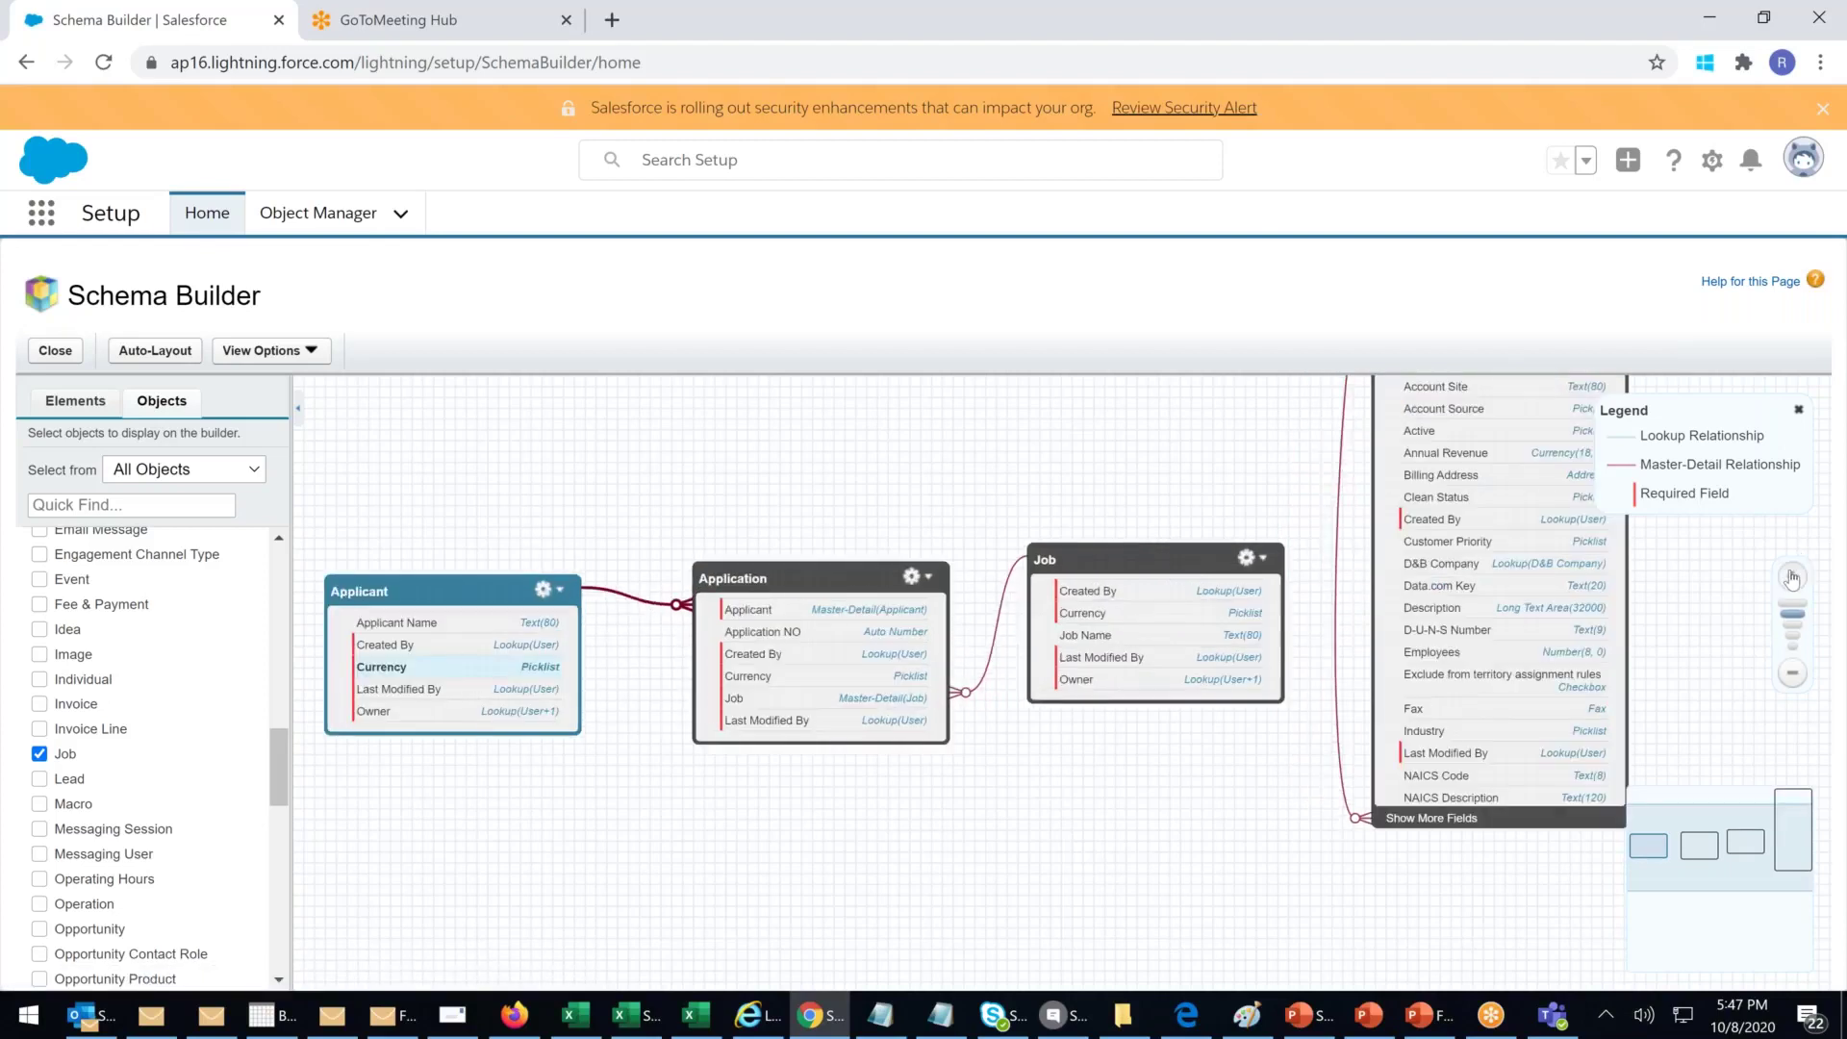
click(1791, 578)
drag(1042, 800, 1255, 803)
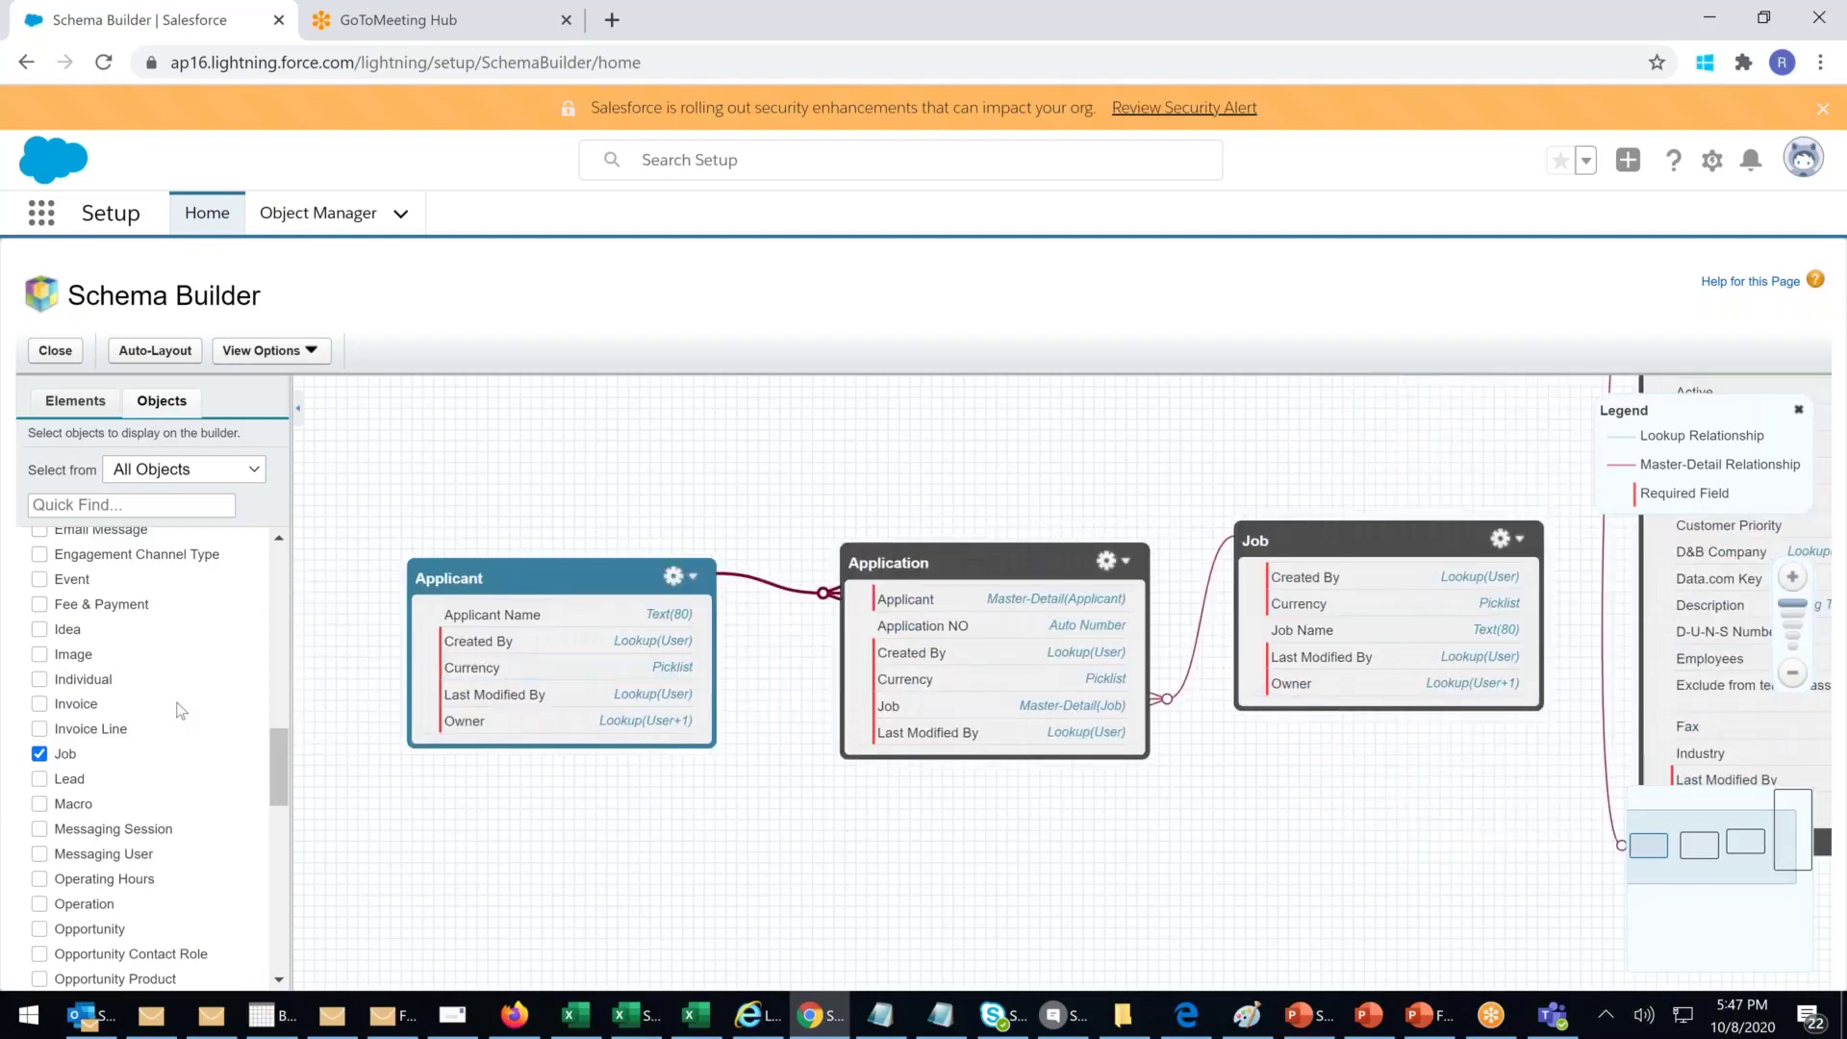
drag(279, 771, 289, 539)
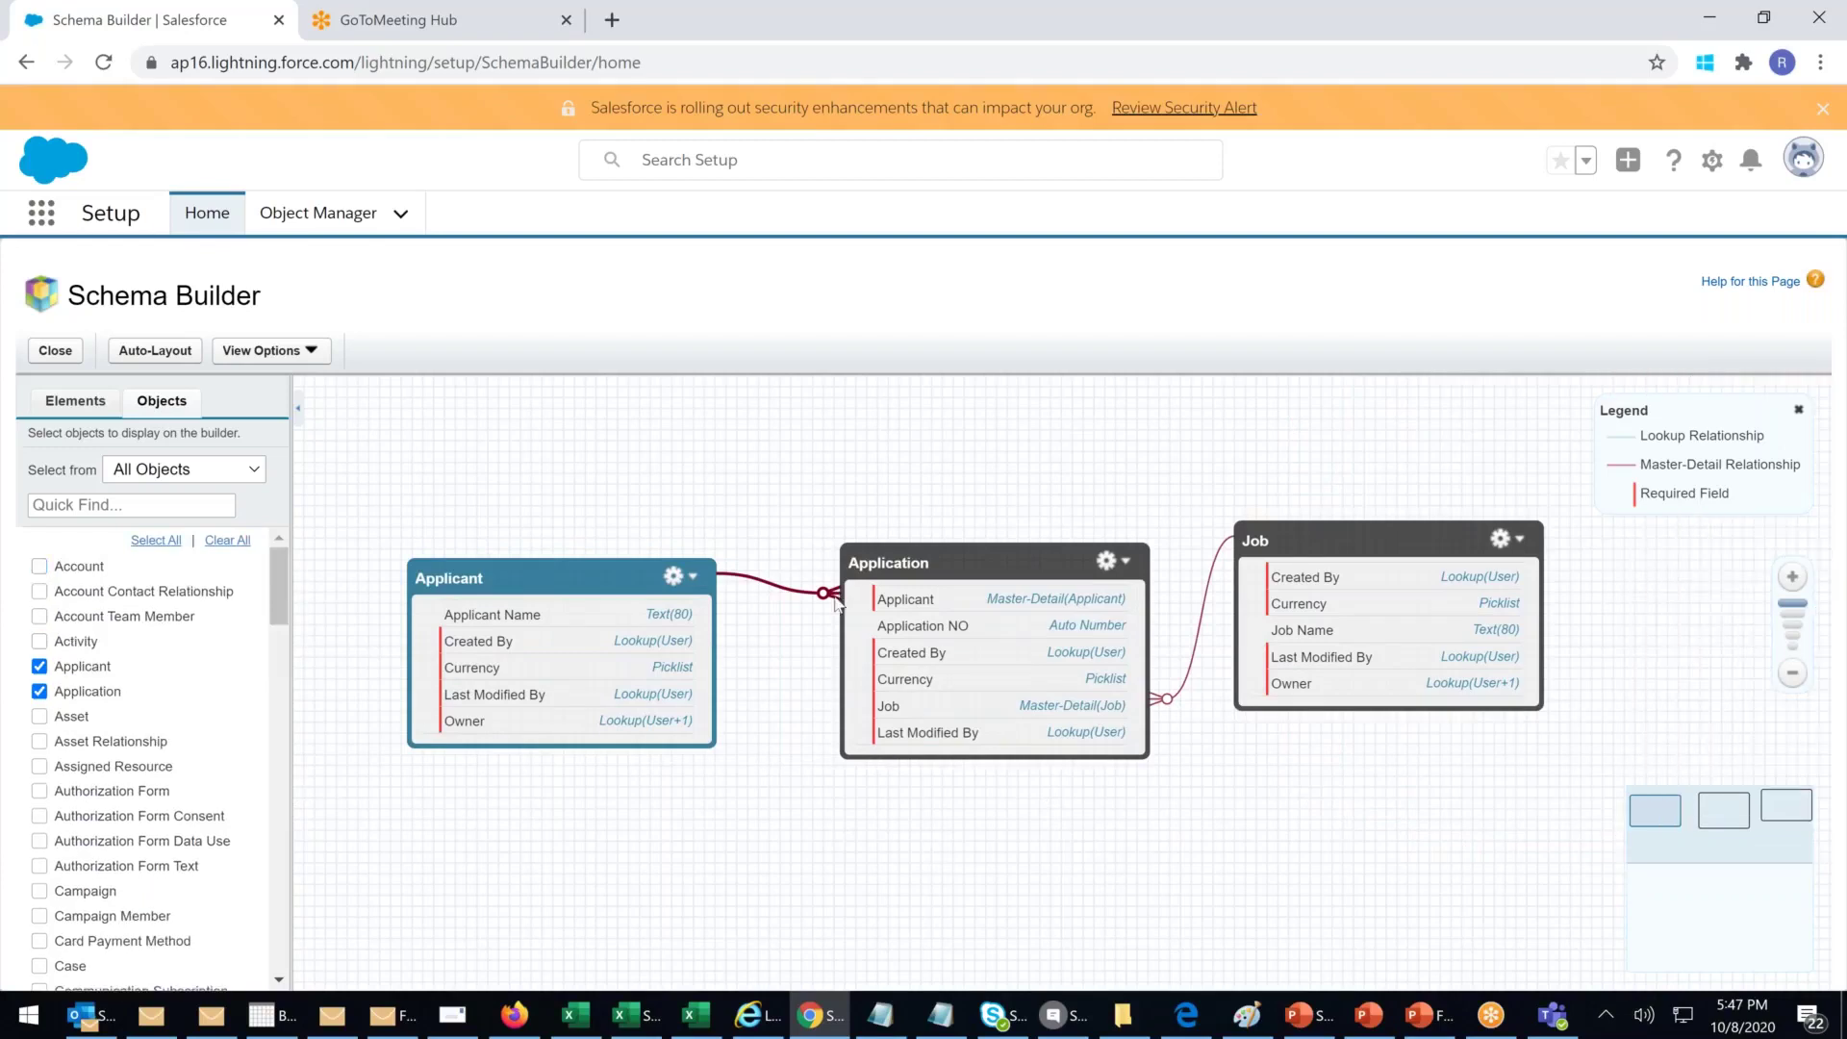
click(976, 555)
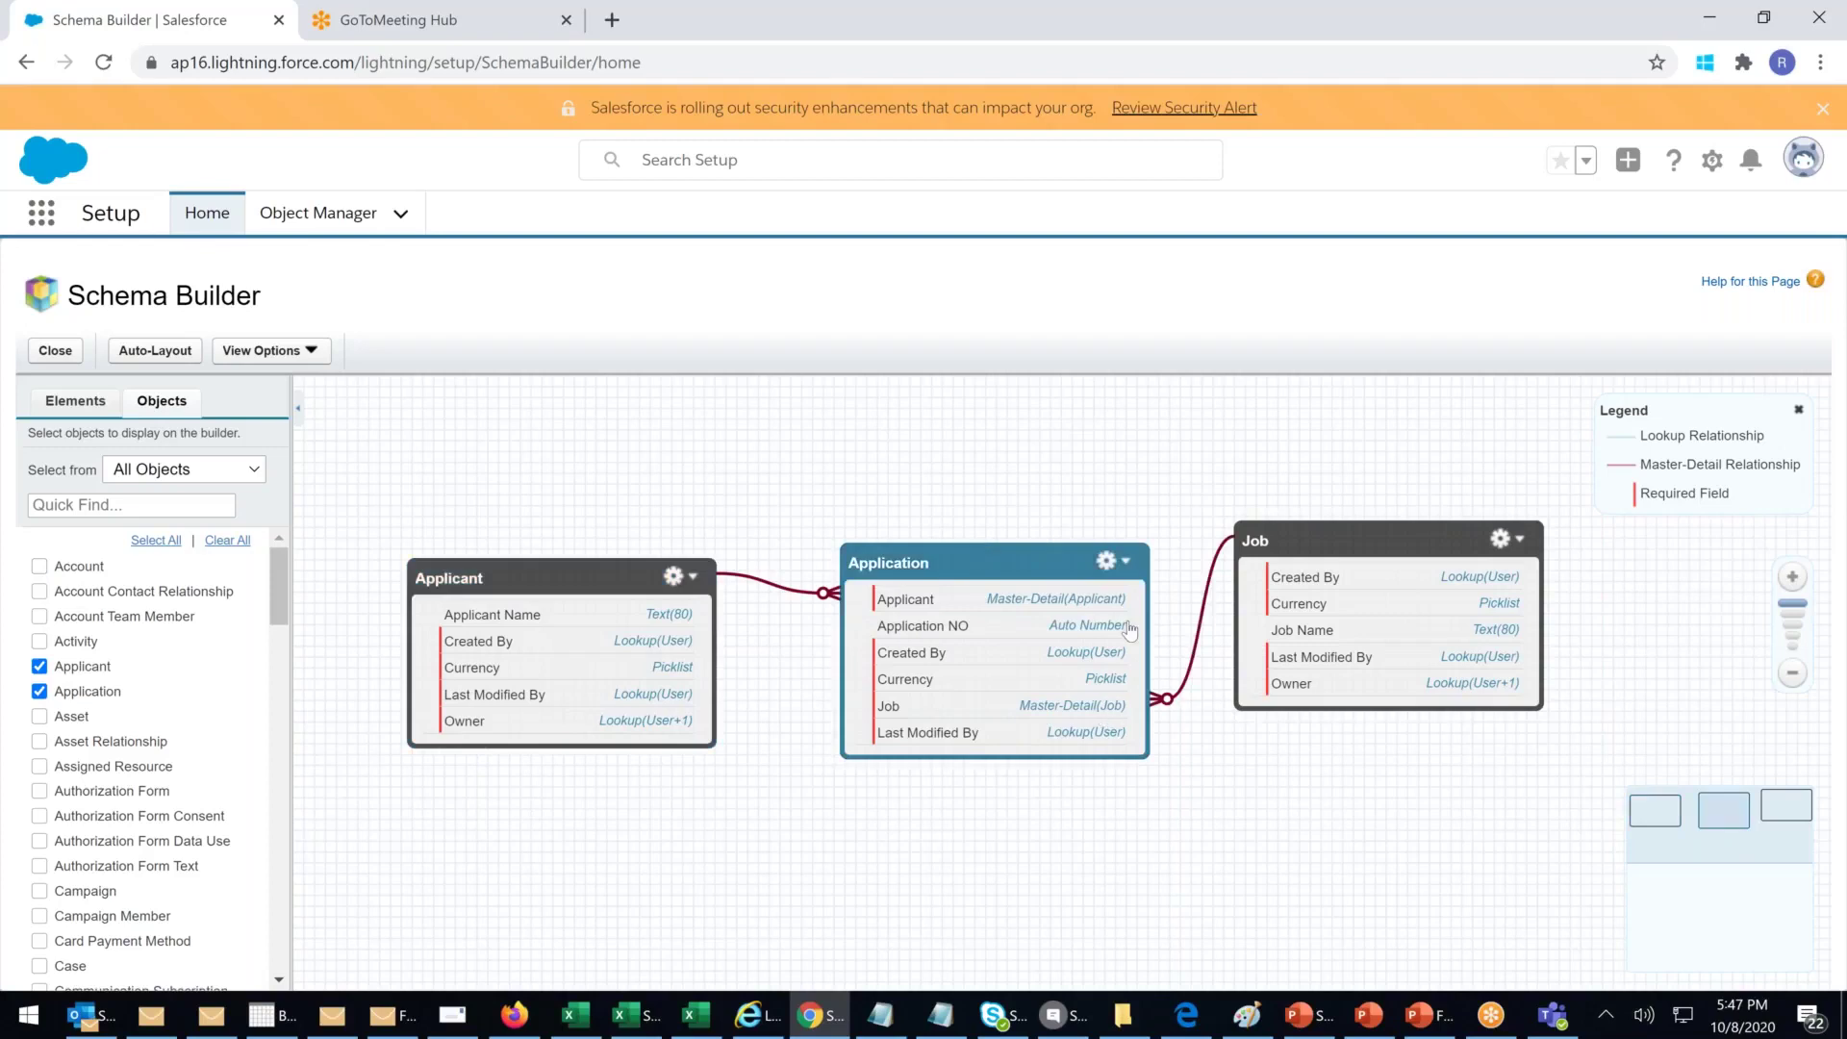
Step: Show the Elements palette of new objects and field types in the sidebar
click(1351, 545)
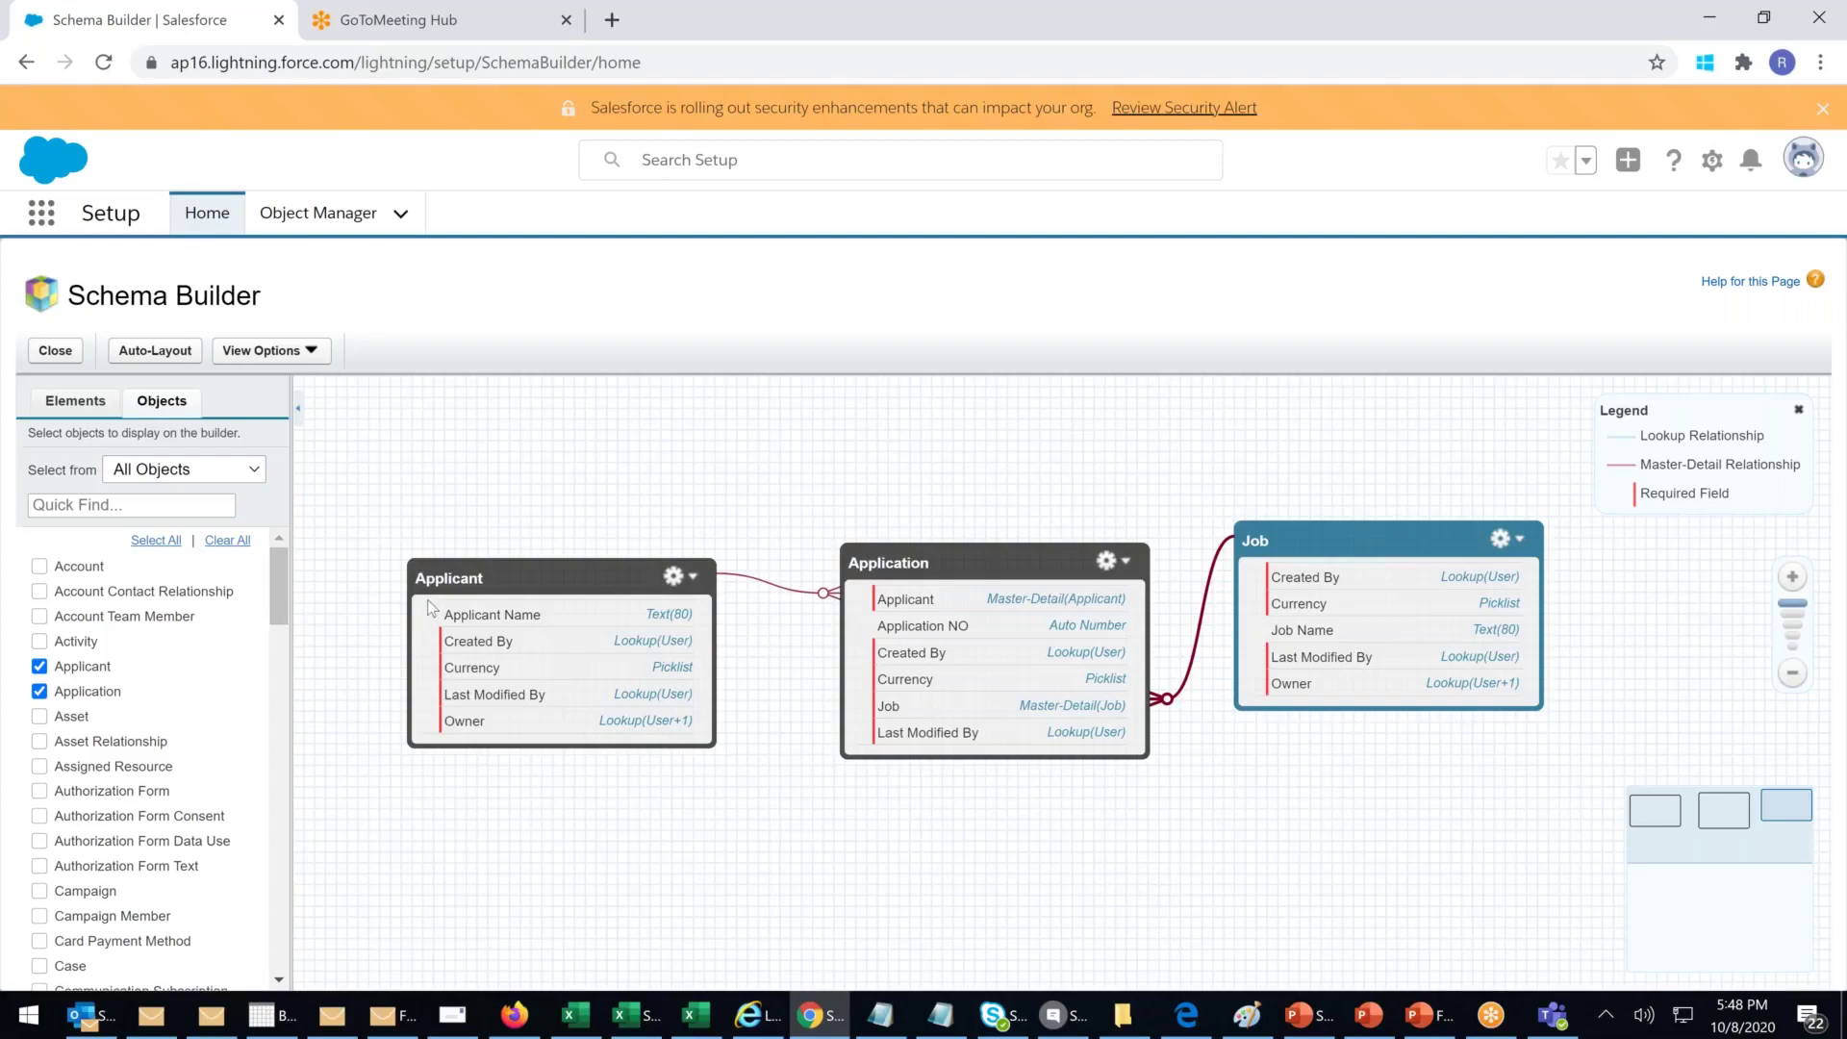
click(76, 402)
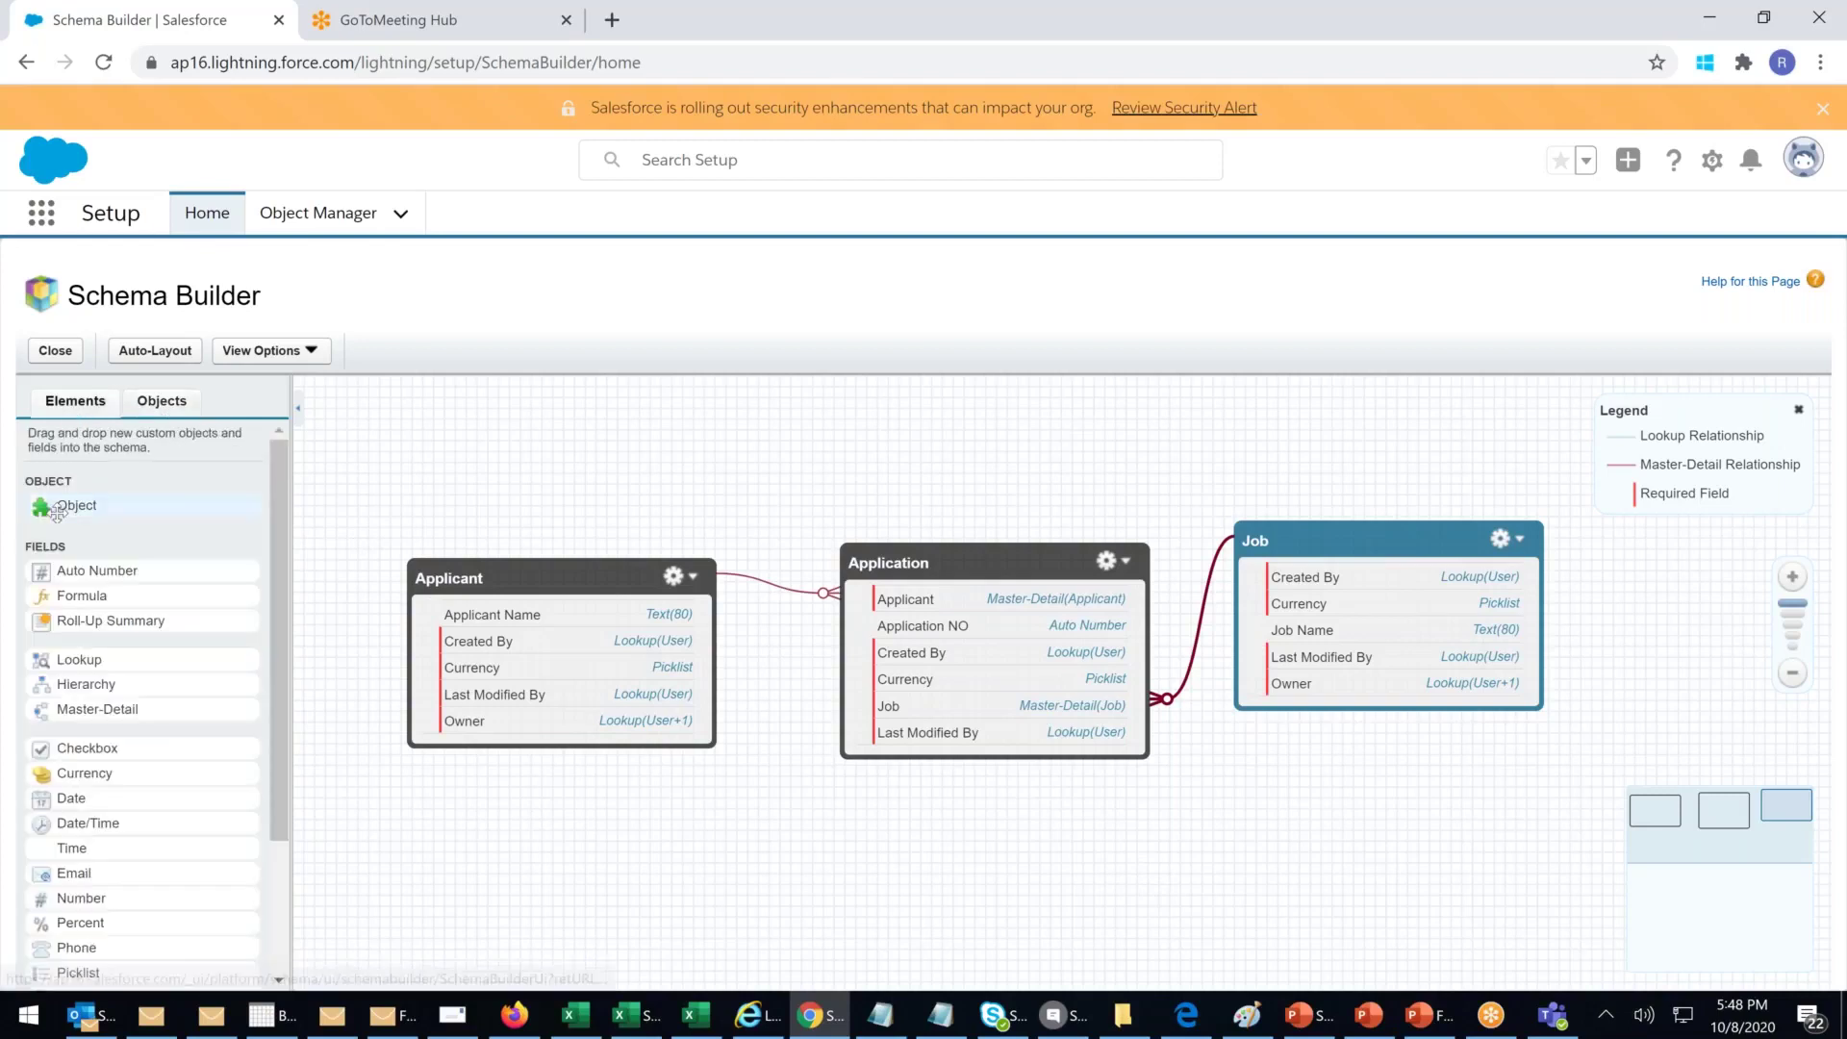
Step: Drop a new custom object on the canvas with Label and Plural Label 'Doctors'
drag(292, 447, 604, 459)
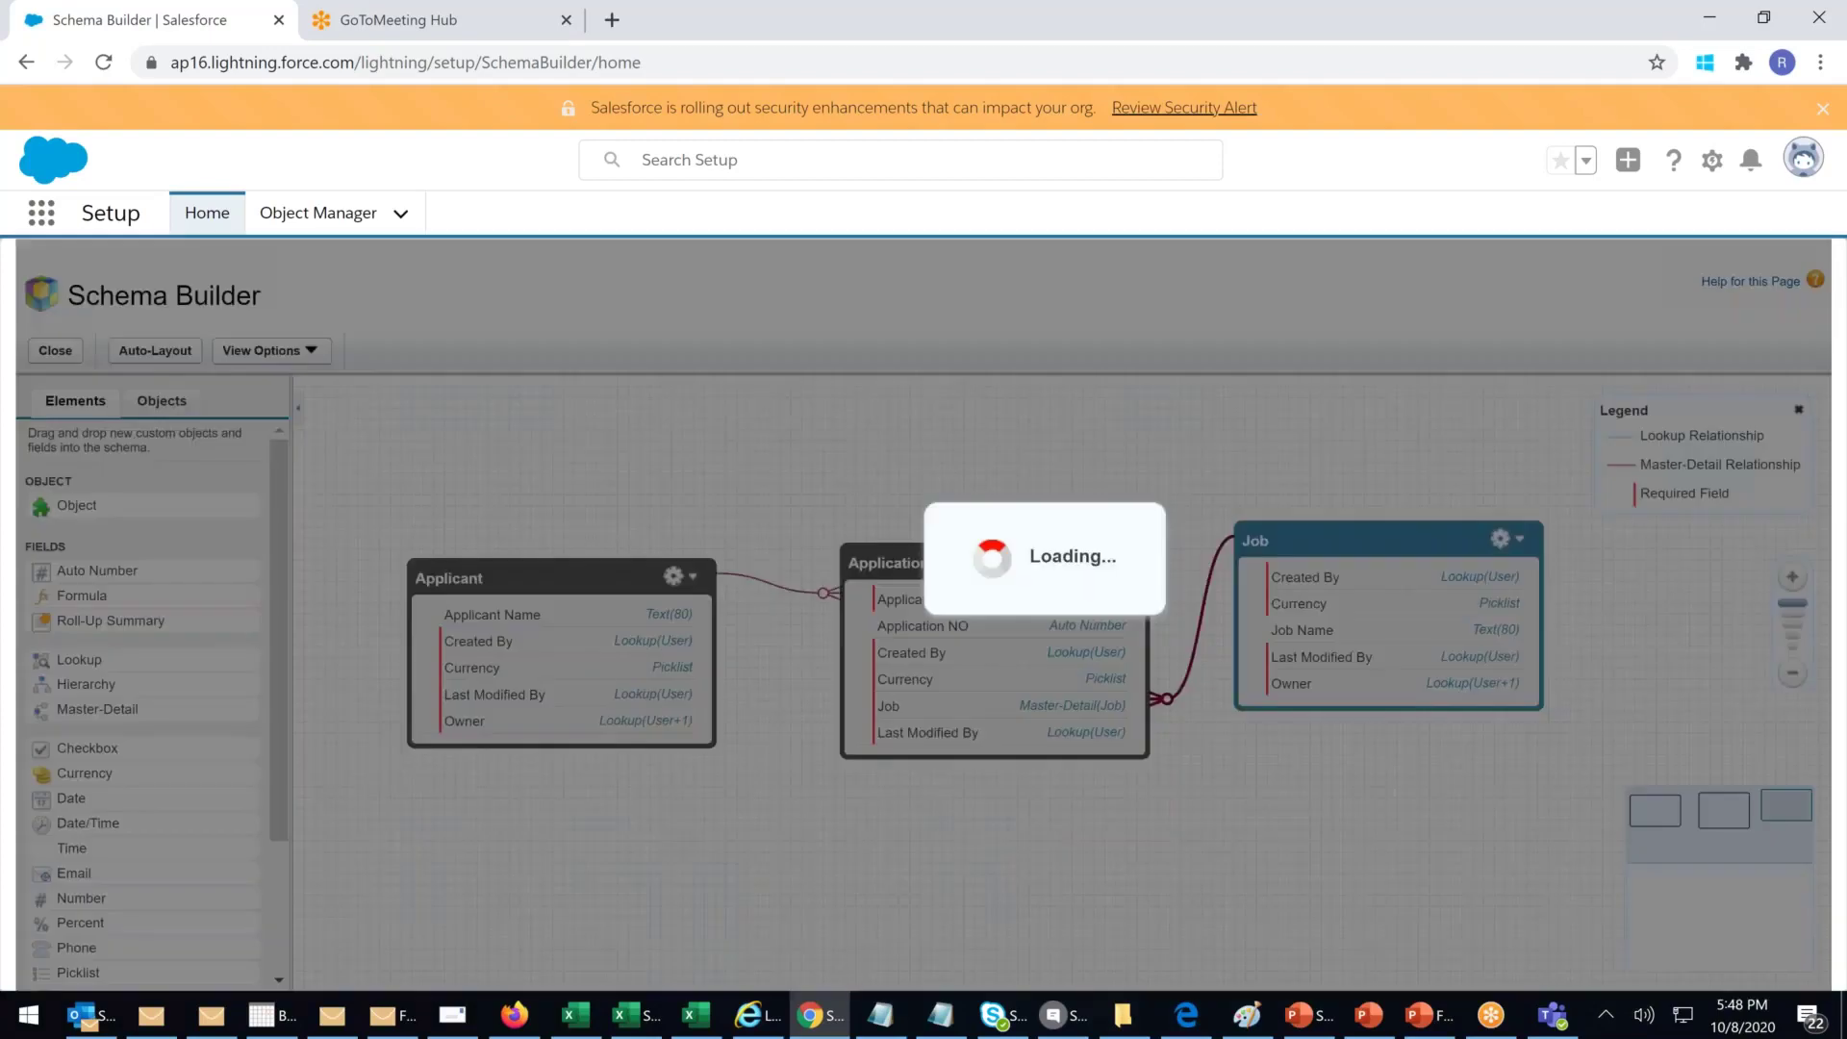
text(Doctors)
click(776, 363)
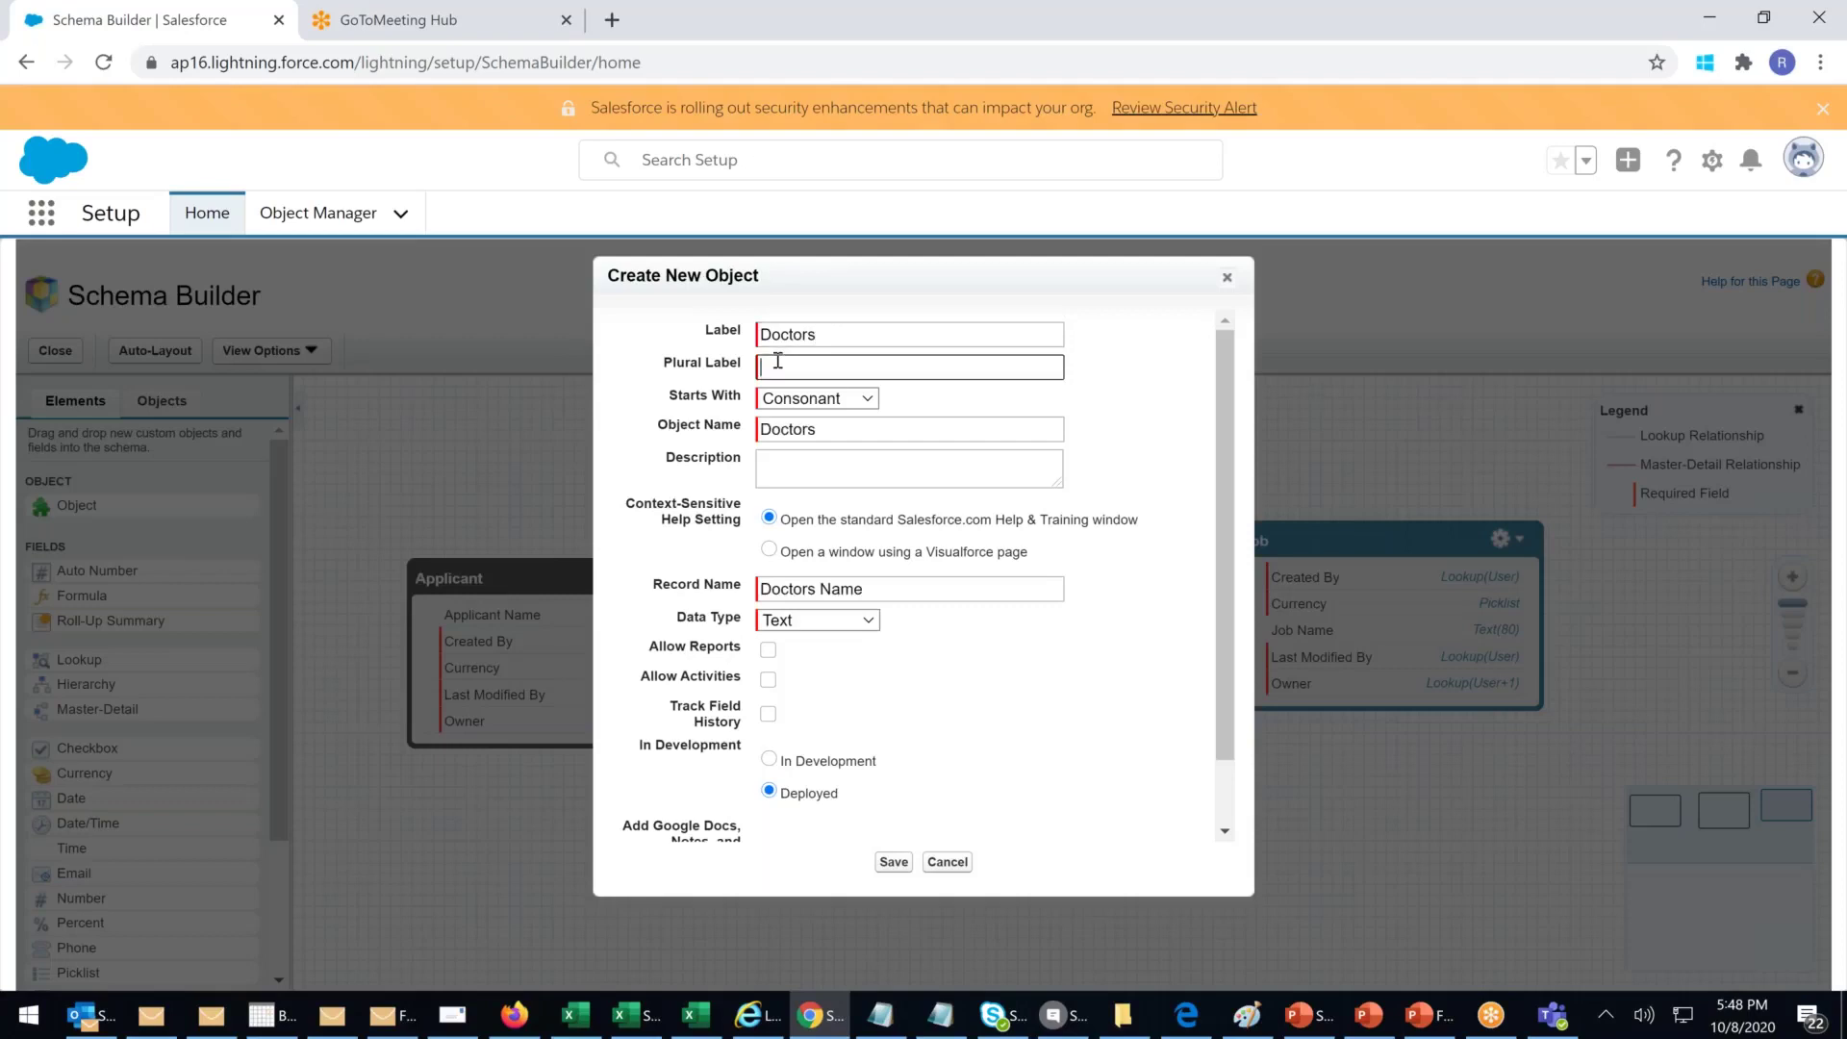
double_click(842, 337)
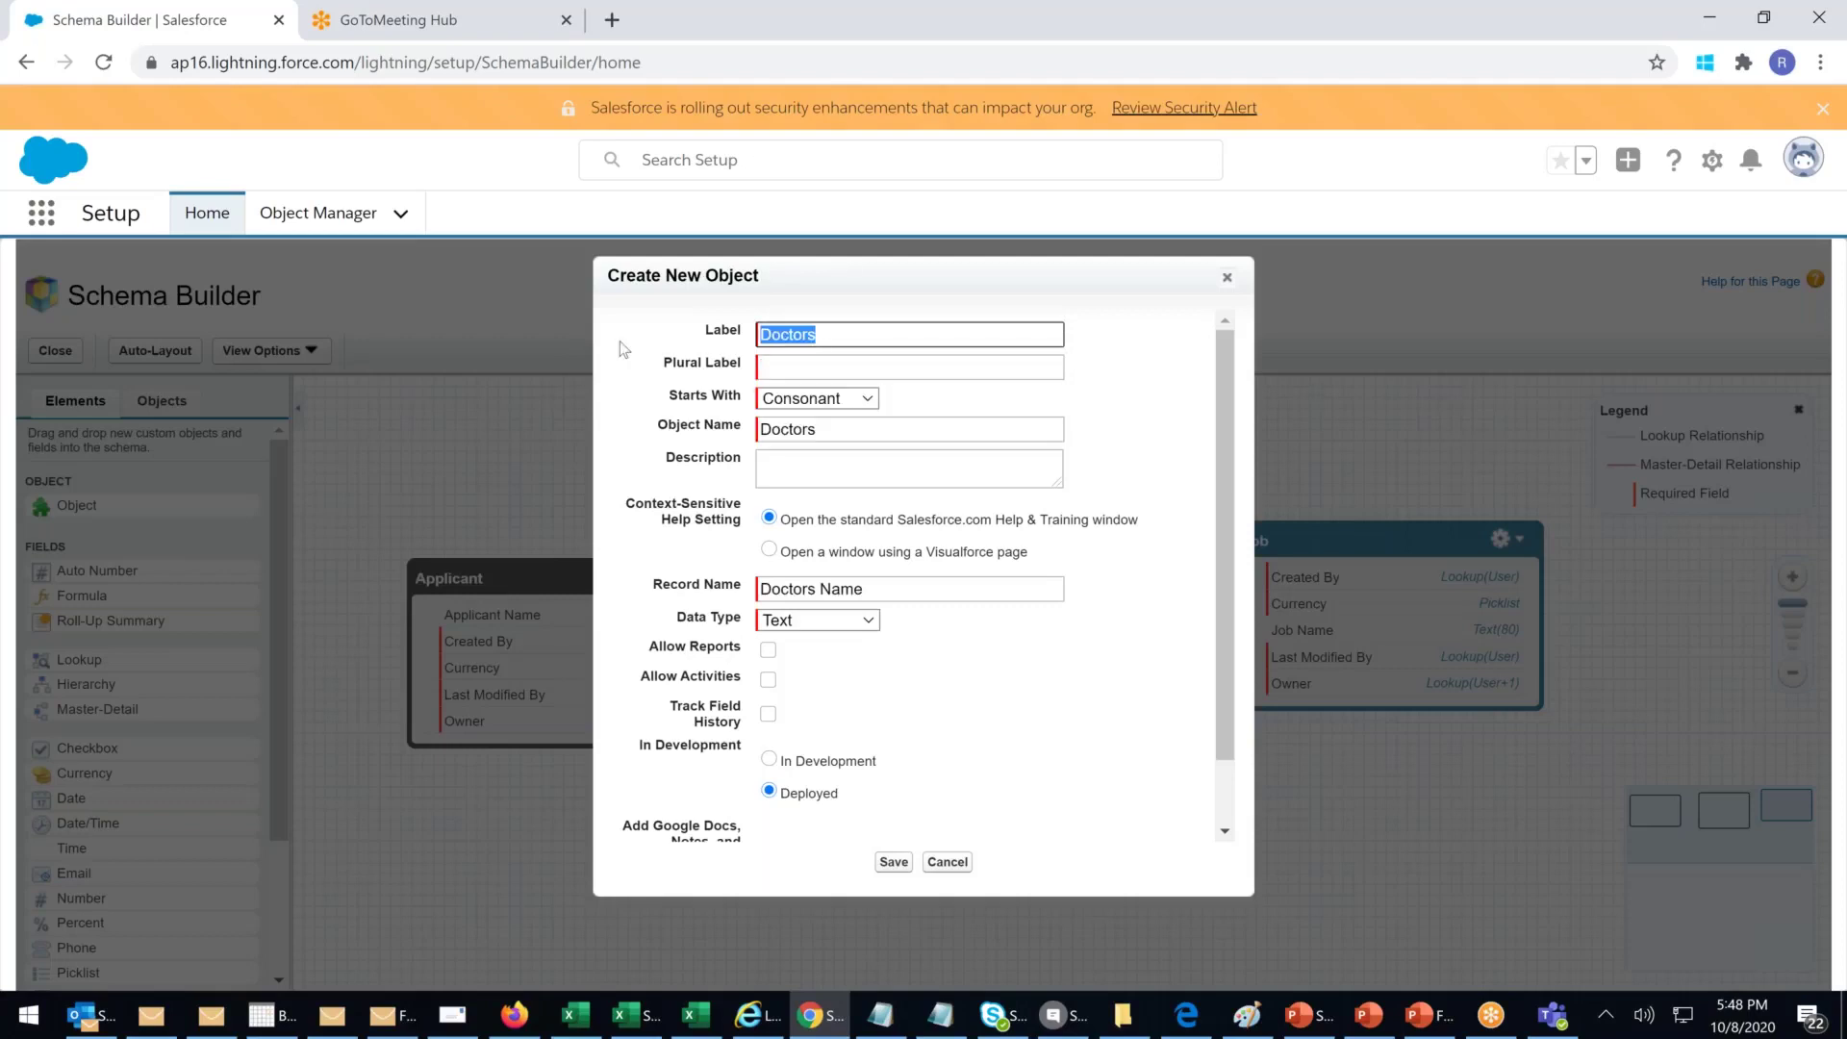
click(784, 366)
text(Doctors)
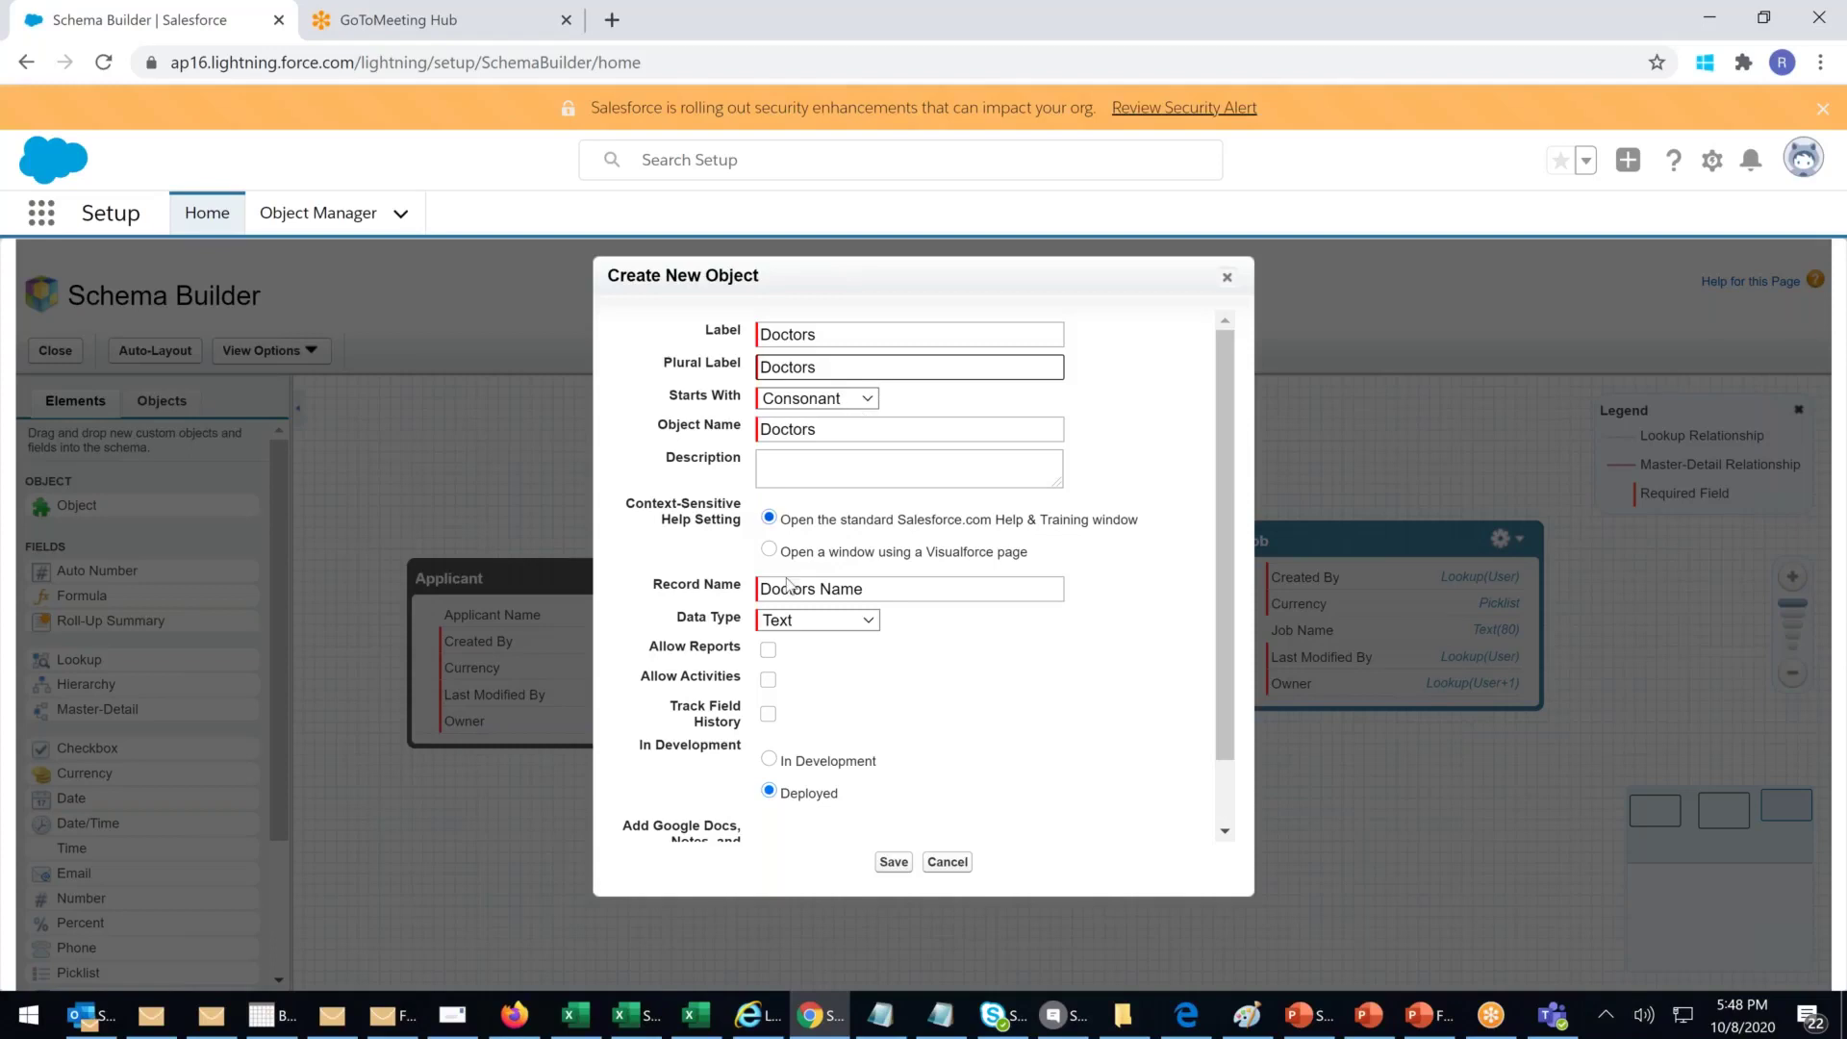
Step: Keep Text record name, enable Reports, Activities and Track Field History, and save
click(874, 622)
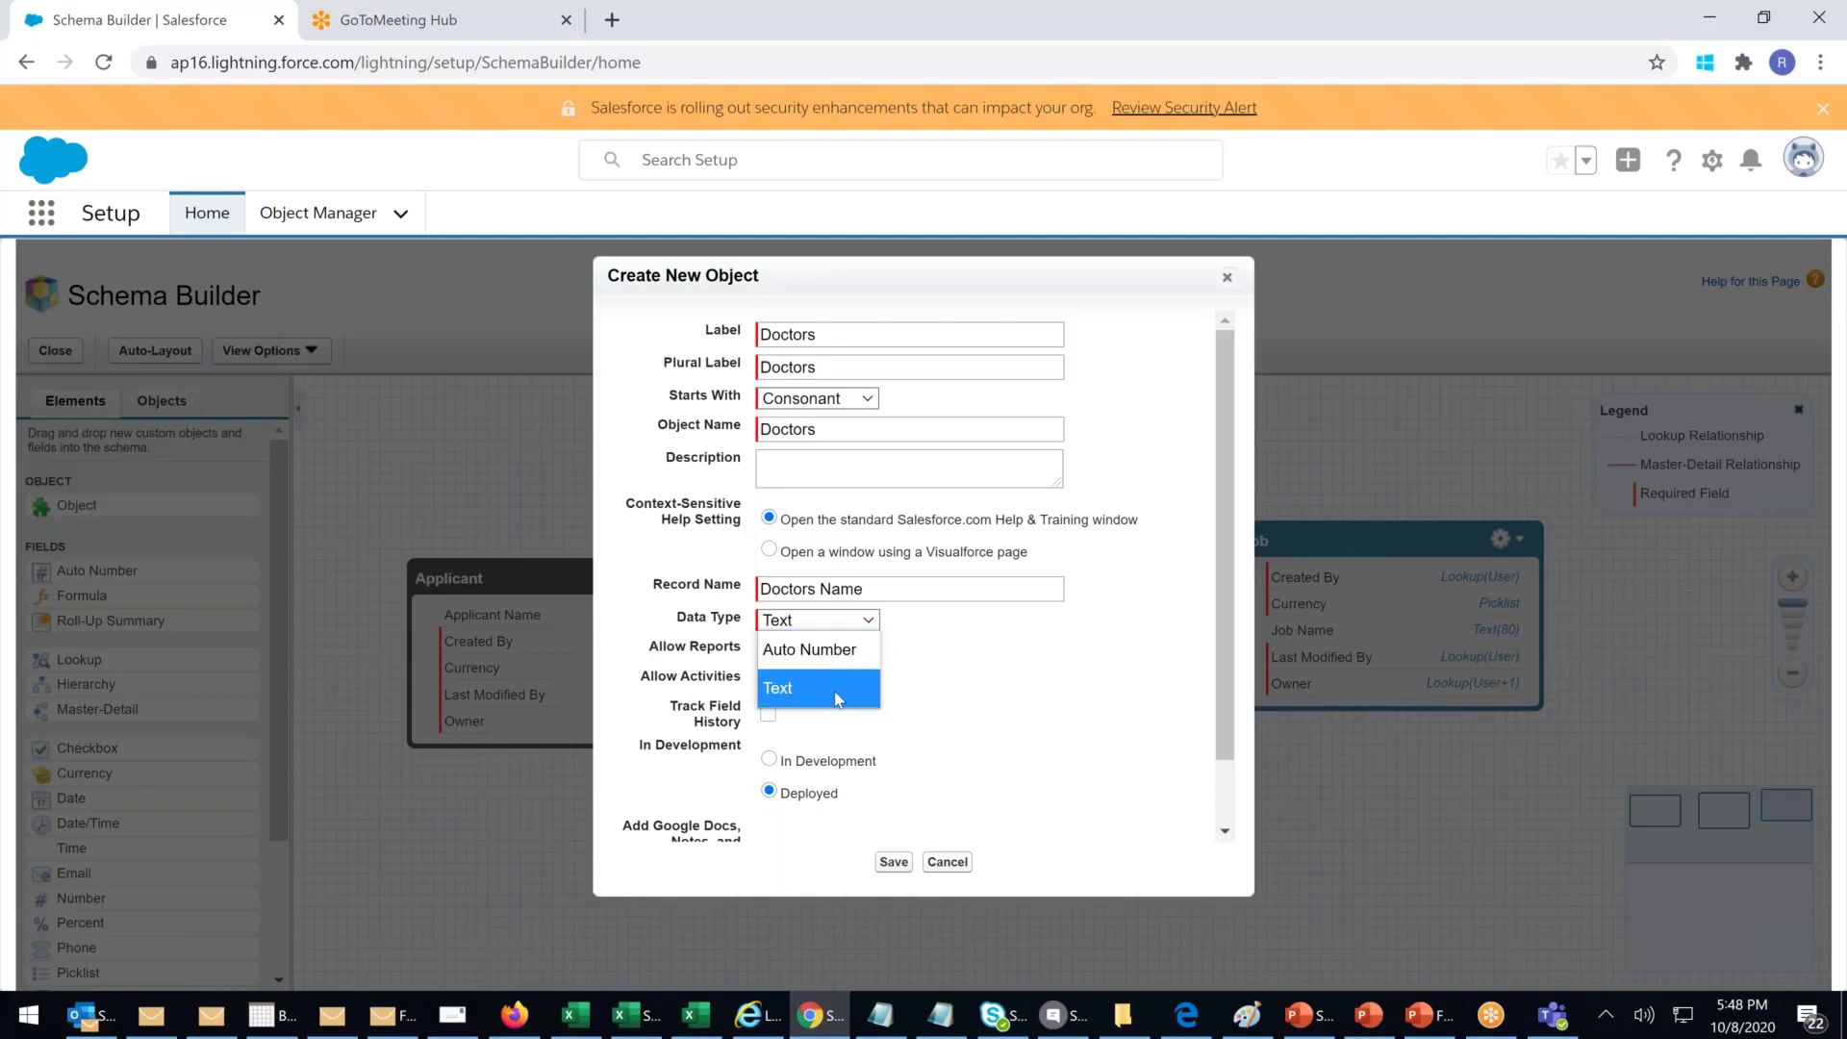
click(1095, 614)
click(769, 652)
click(769, 680)
click(769, 714)
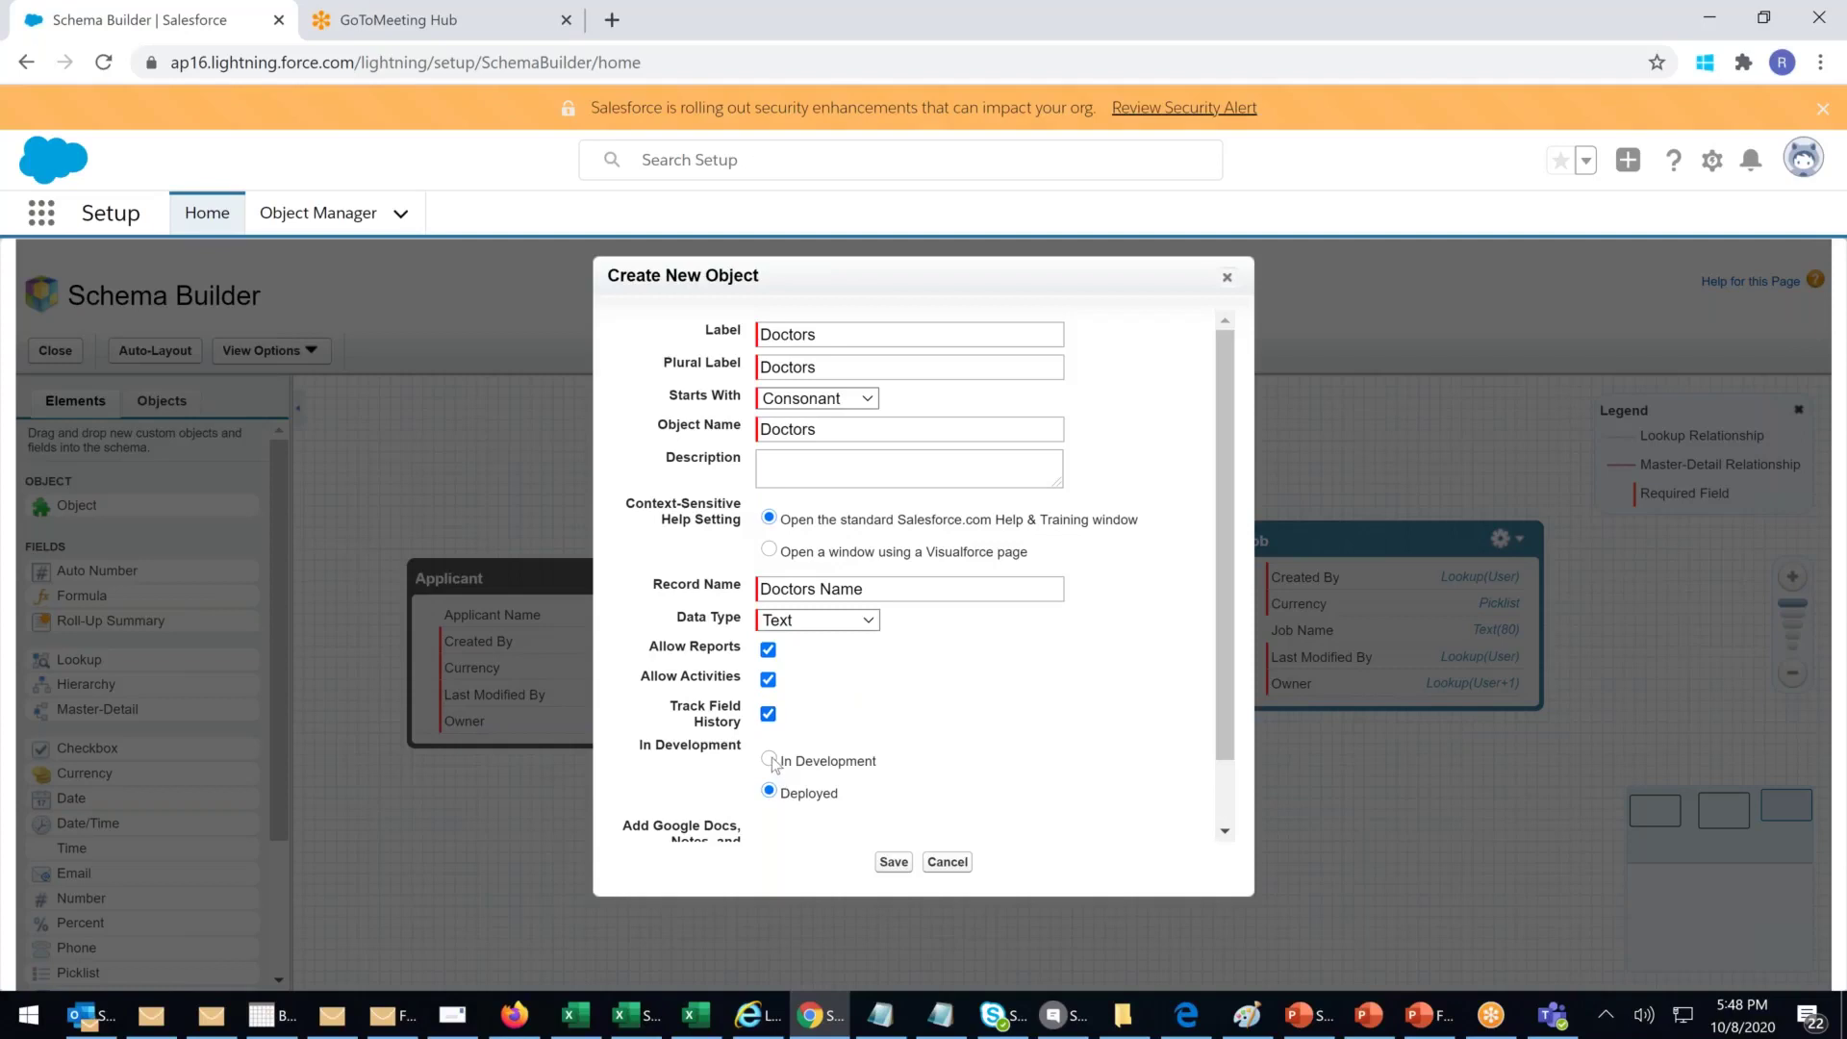
scroll(1210, 615, down, 1)
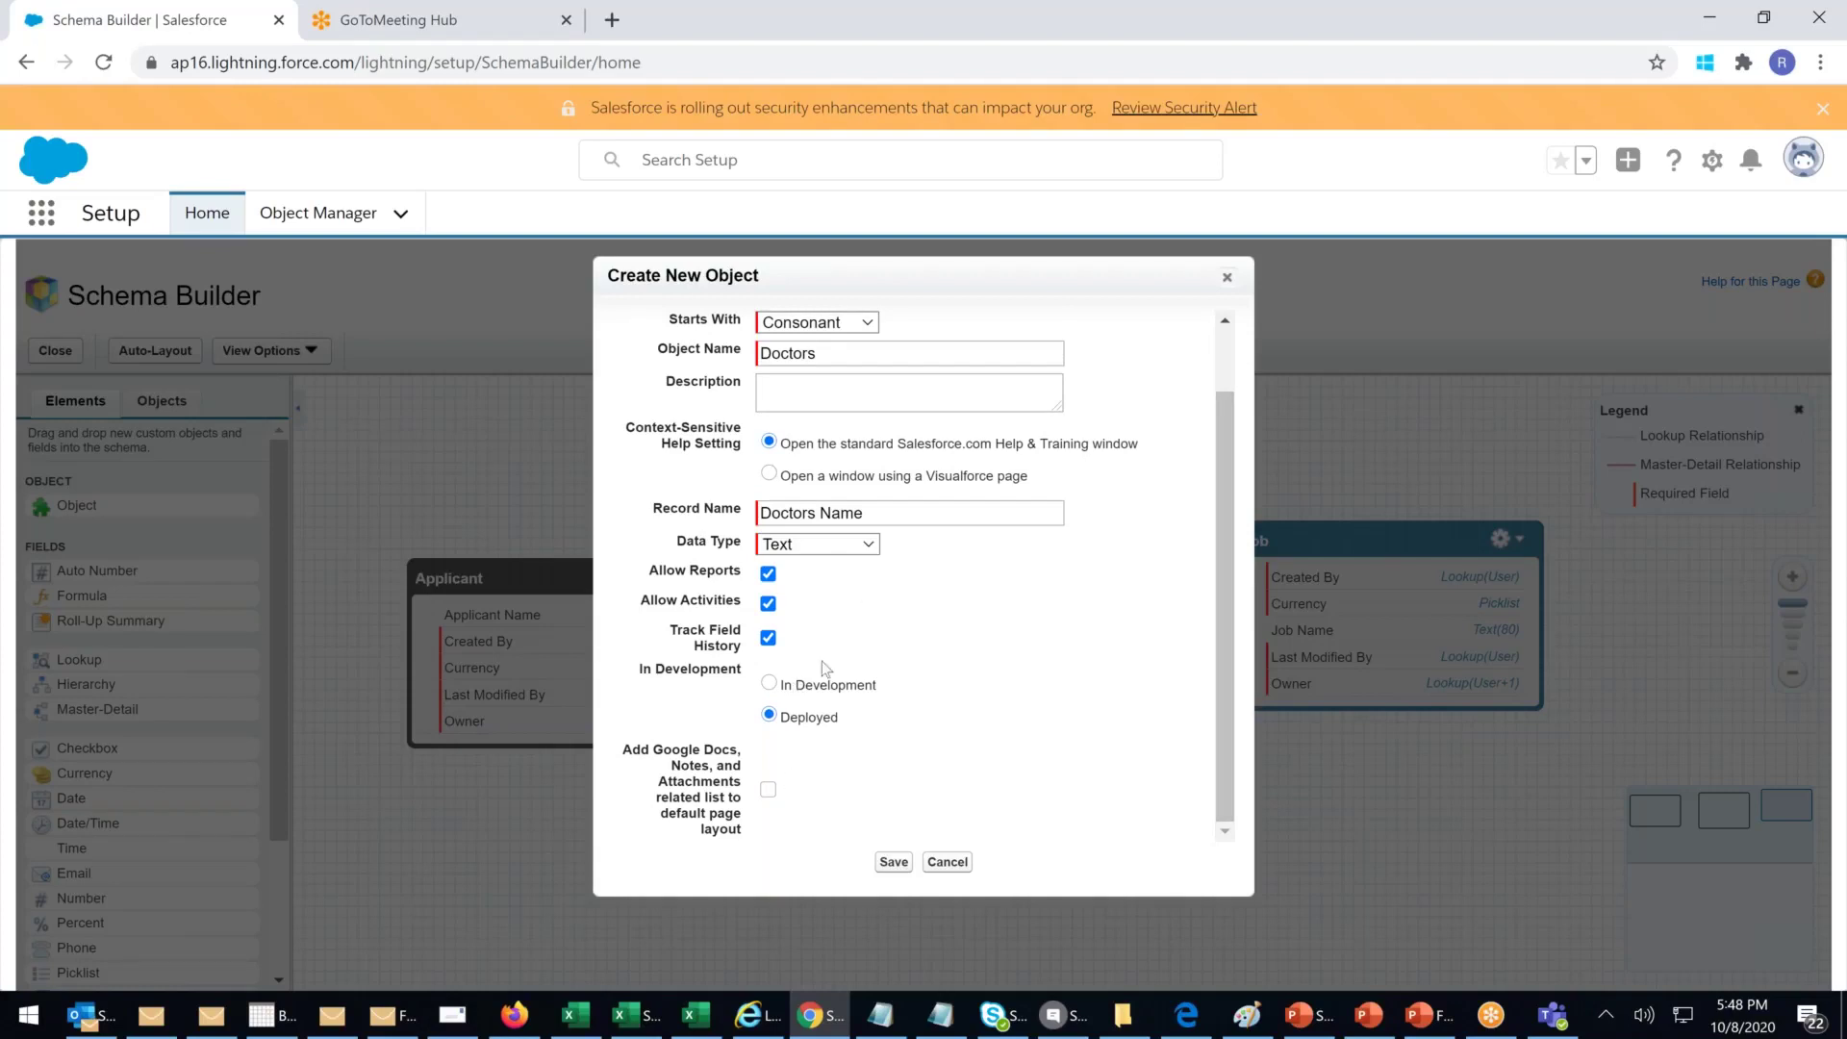
scroll(825, 668, up, 1)
scroll(859, 562, down, 1)
click(904, 866)
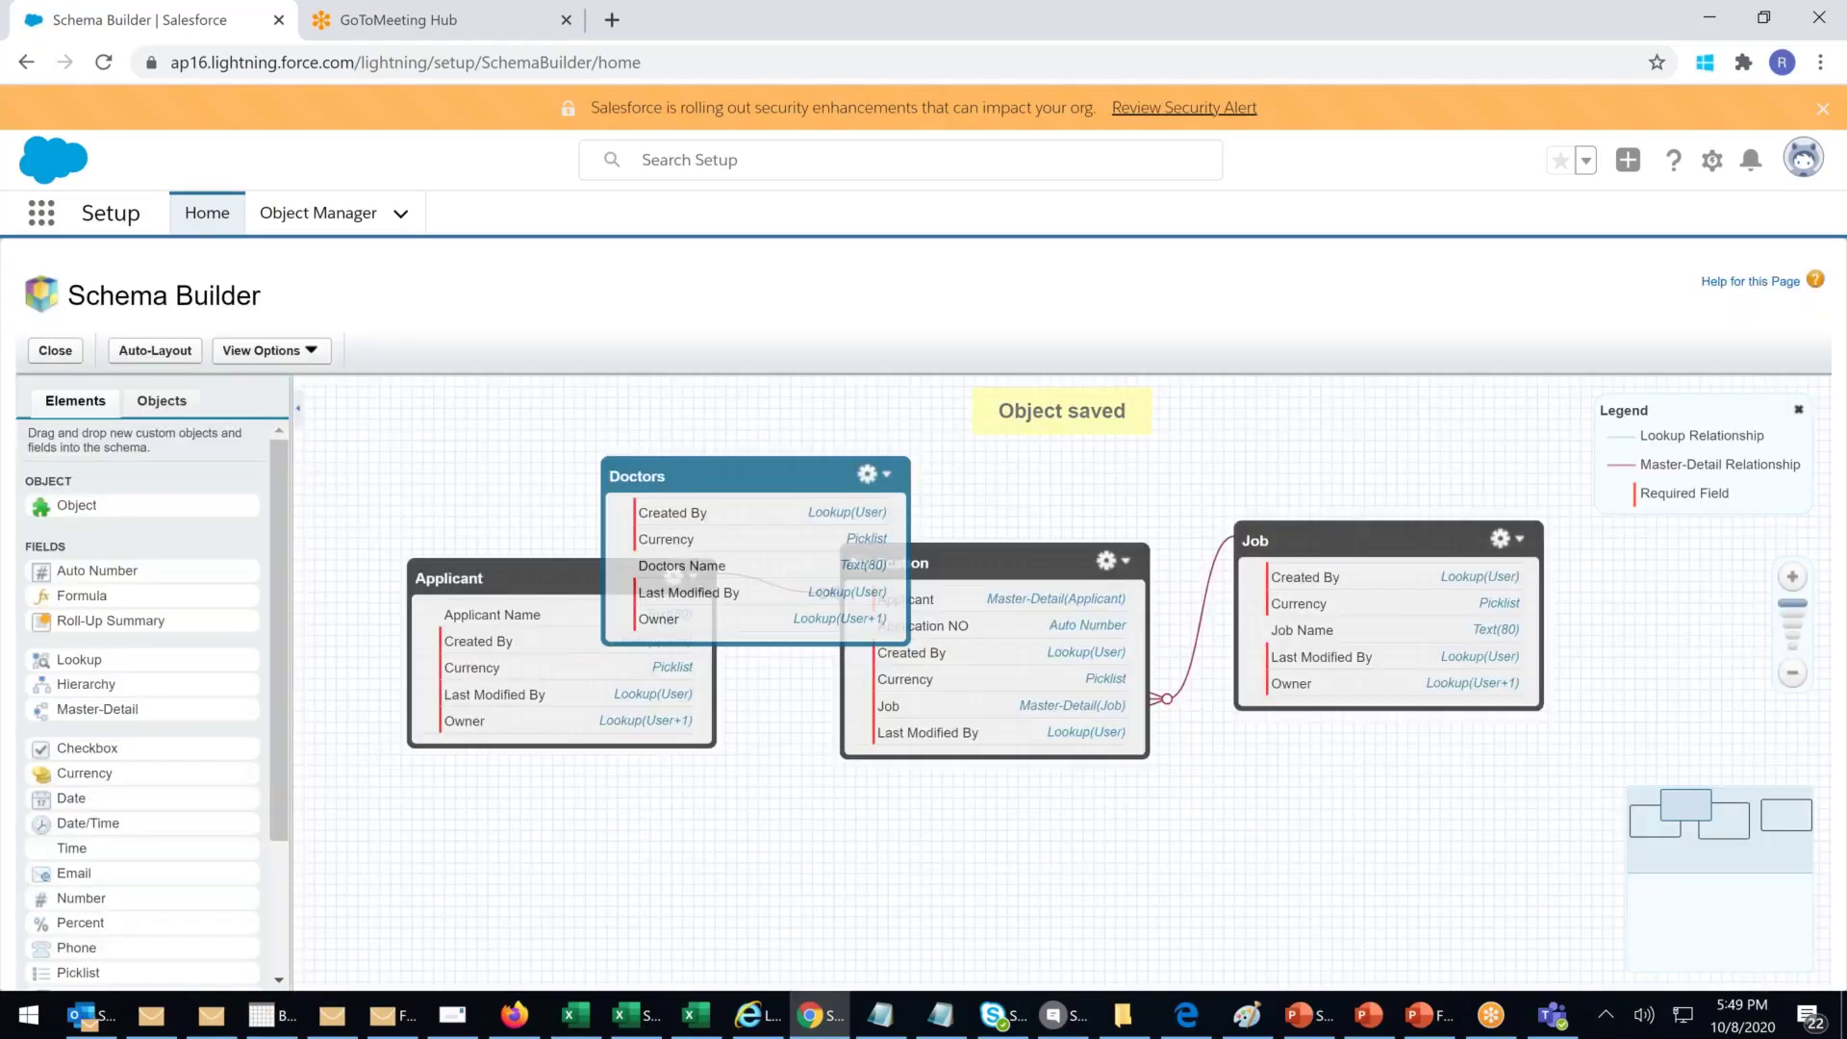
Step: Rearrange the boxes so Doctors sits on the left above Application
drag(778, 475, 655, 728)
drag(564, 577, 1450, 377)
drag(631, 849, 561, 520)
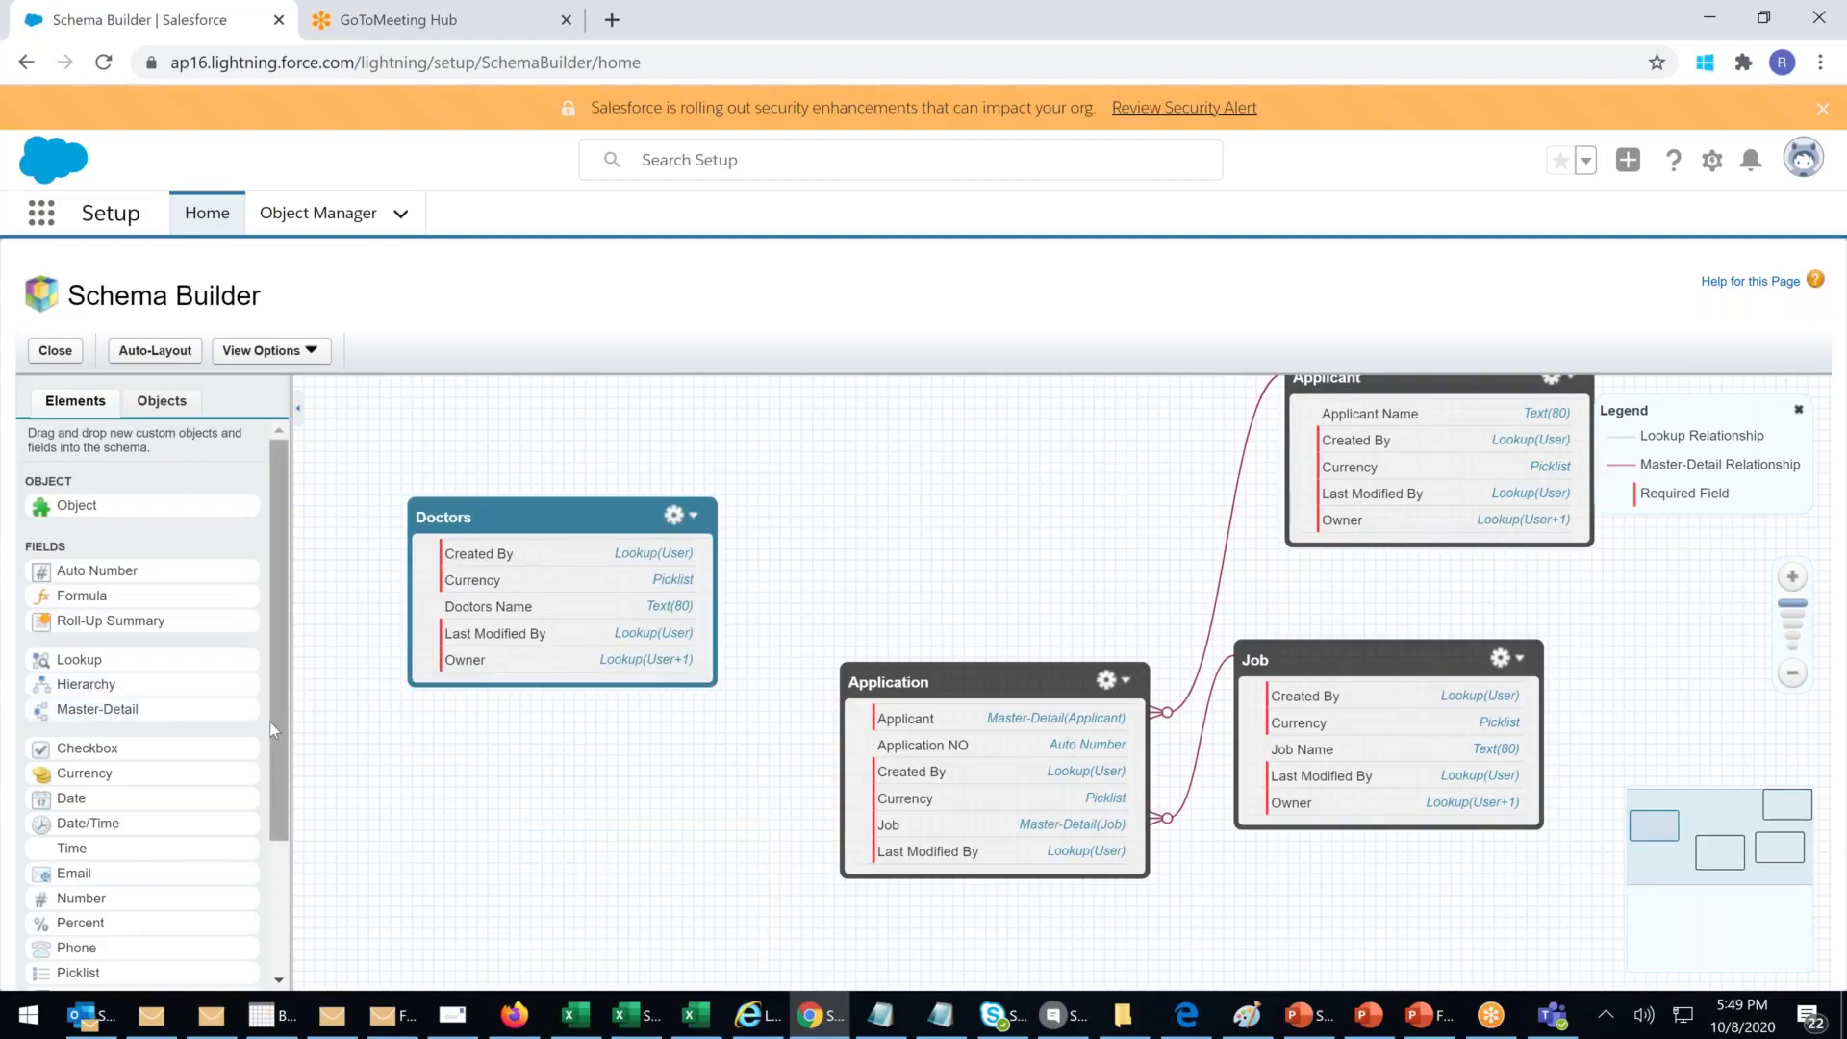
scroll(272, 731, down, 3)
Step: Add a Text field 'Doctor Last name' of length 50 to Doctors and save it
drag(62, 838, 589, 589)
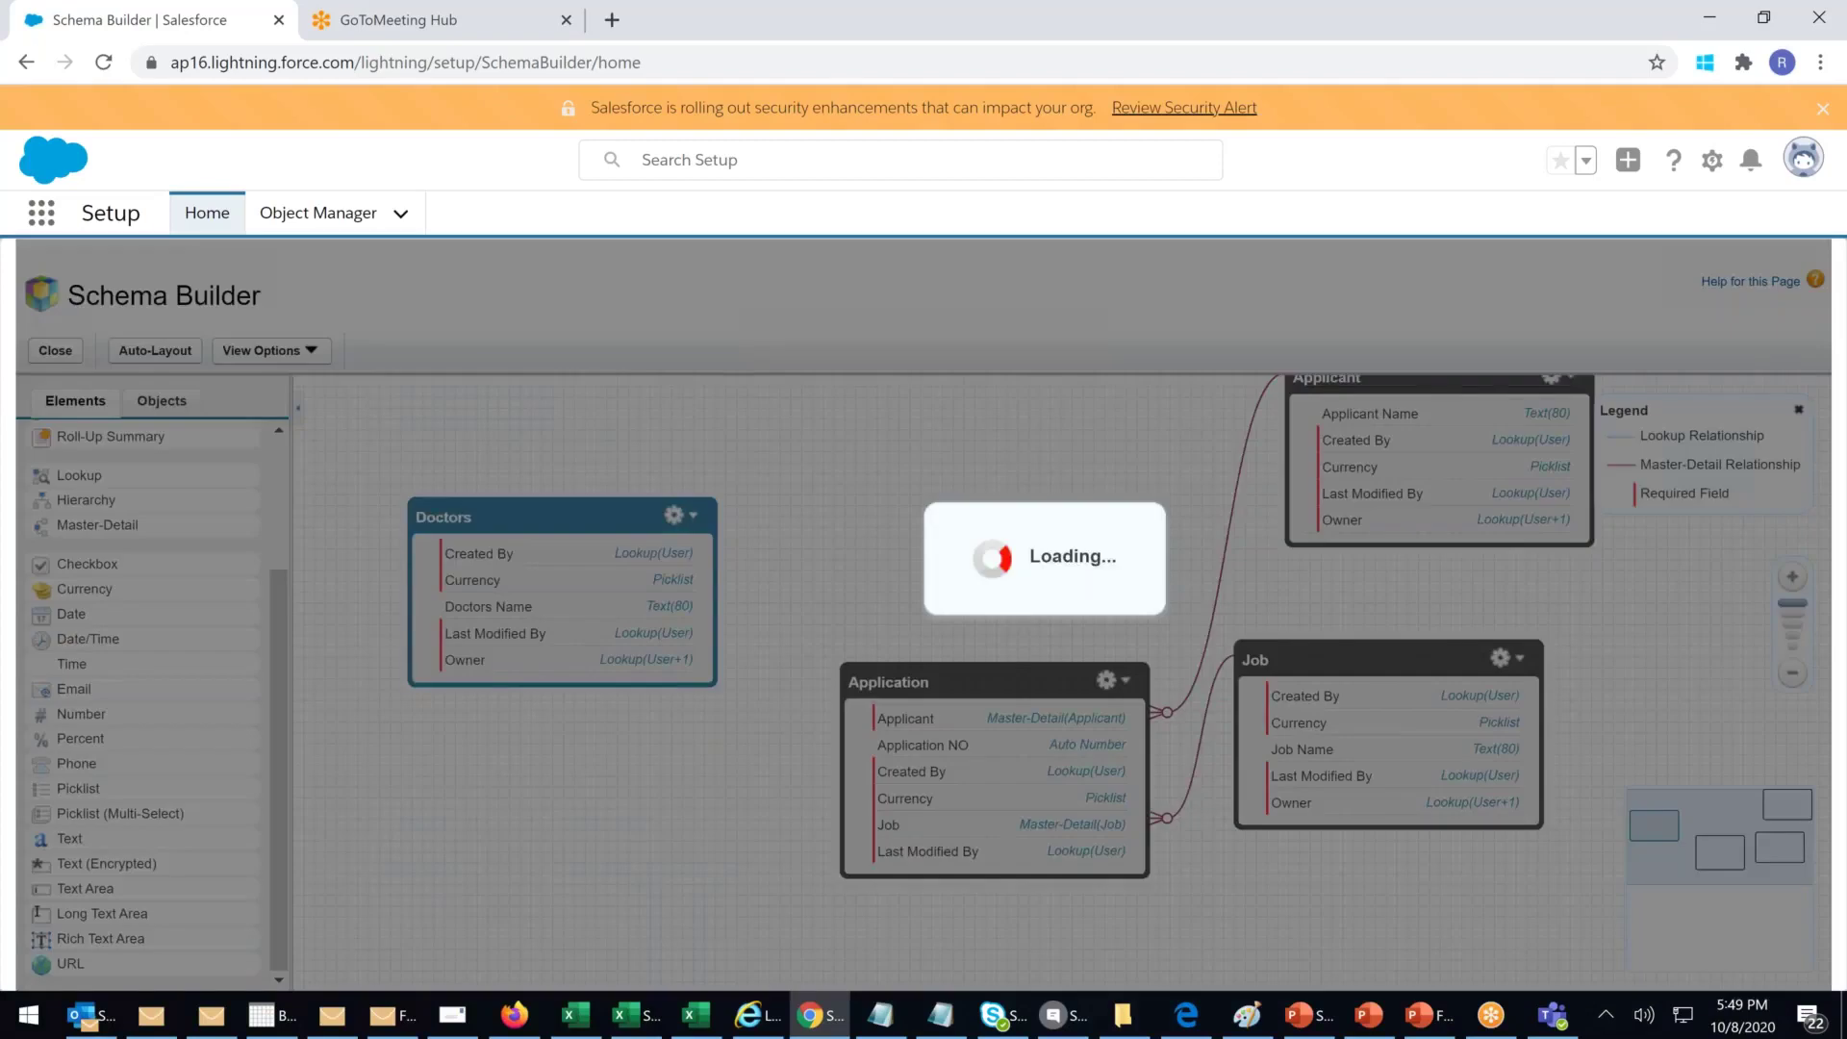
text(Docto)
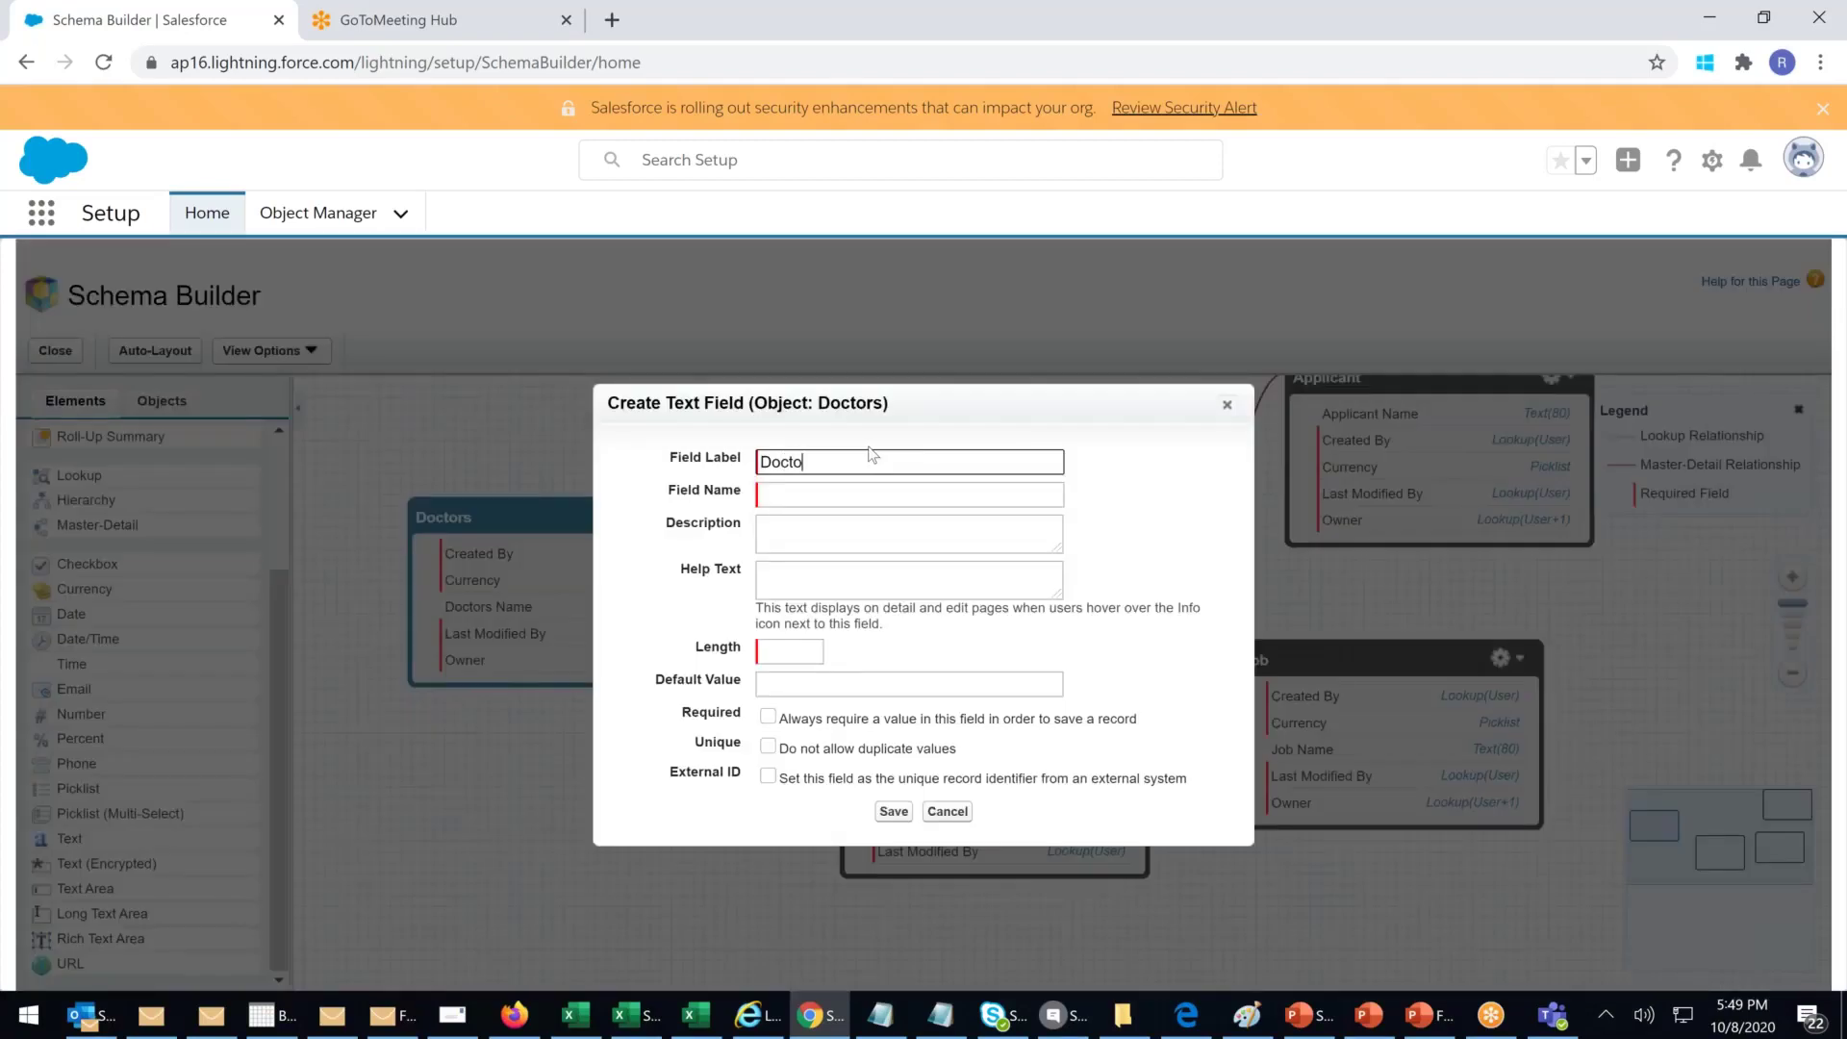
text(e)
key(BackSpace)
key(BackSpace)
text(t)
key(BackSpace)
key(BackSpace)
text(R lAST)
key(BackSpace)
key(BackSpace)
key(BackSpace)
key(BackSpace)
key(BackSpace)
key(BackSpace)
key(BackSpace)
text(R Last name)
click(833, 496)
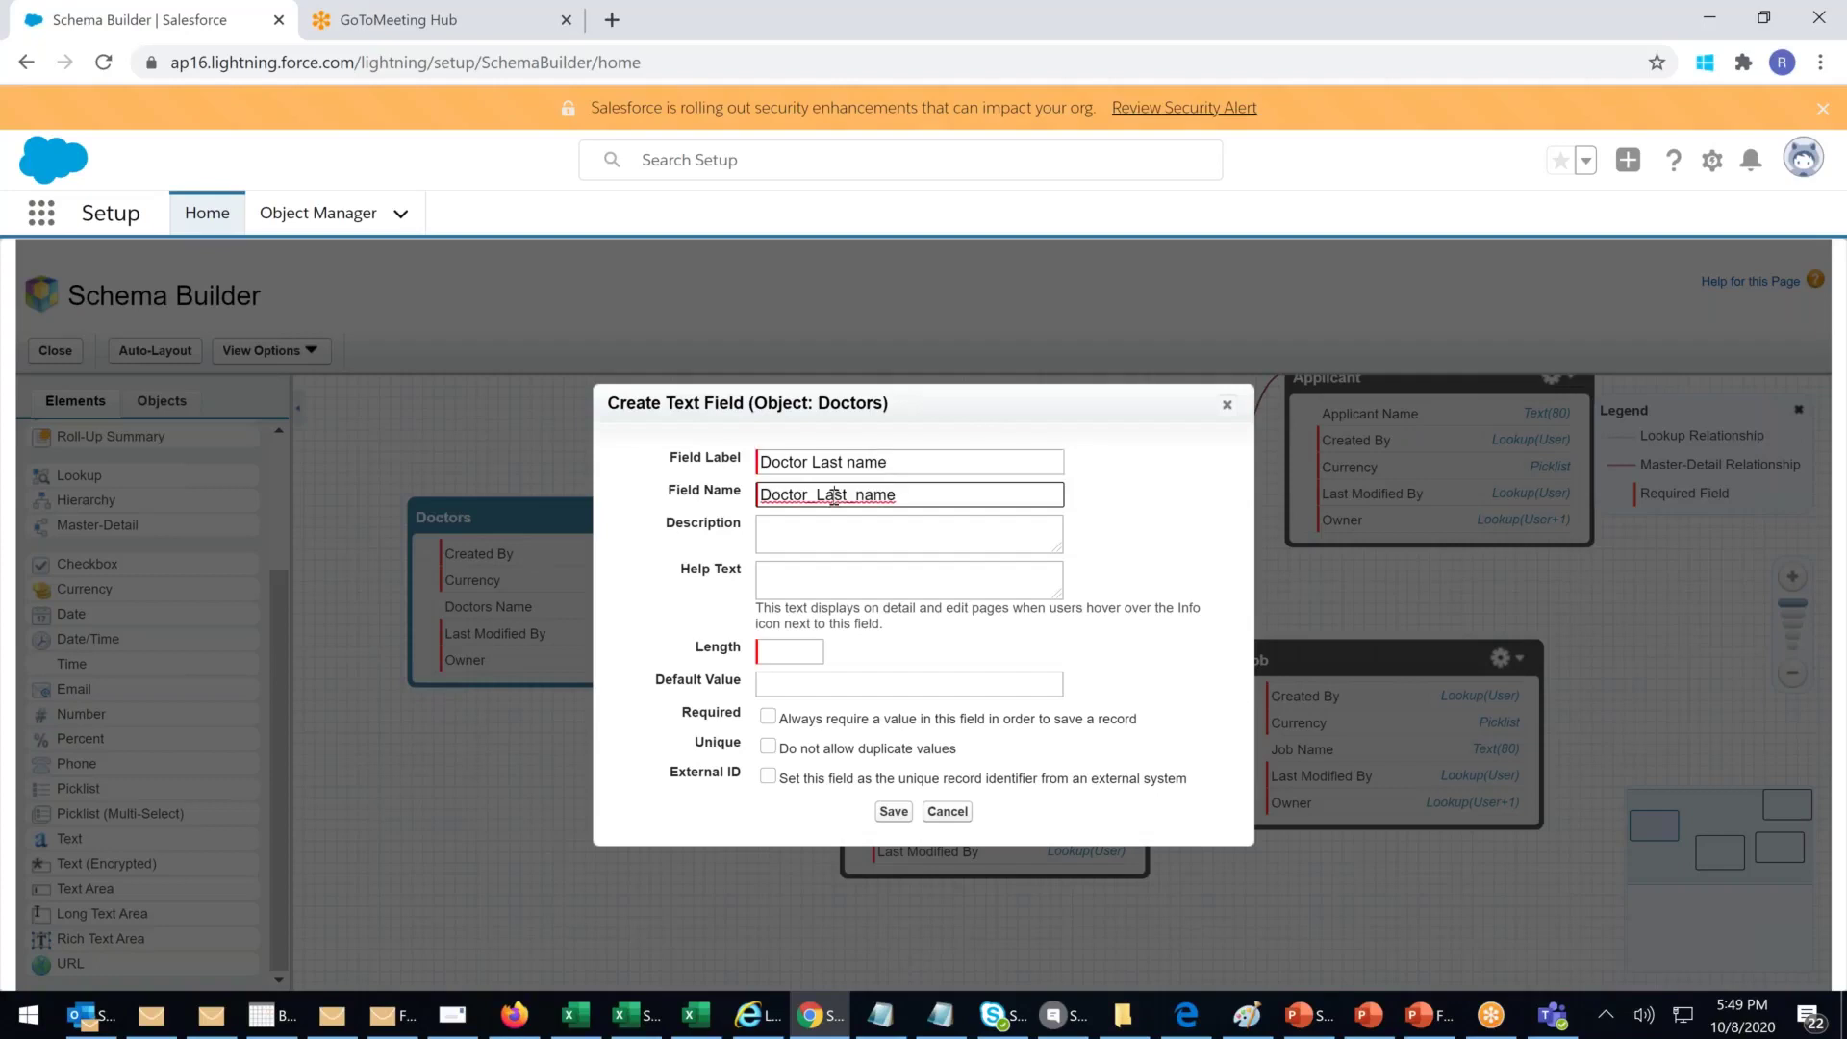
click(783, 532)
click(769, 659)
text(50)
click(894, 814)
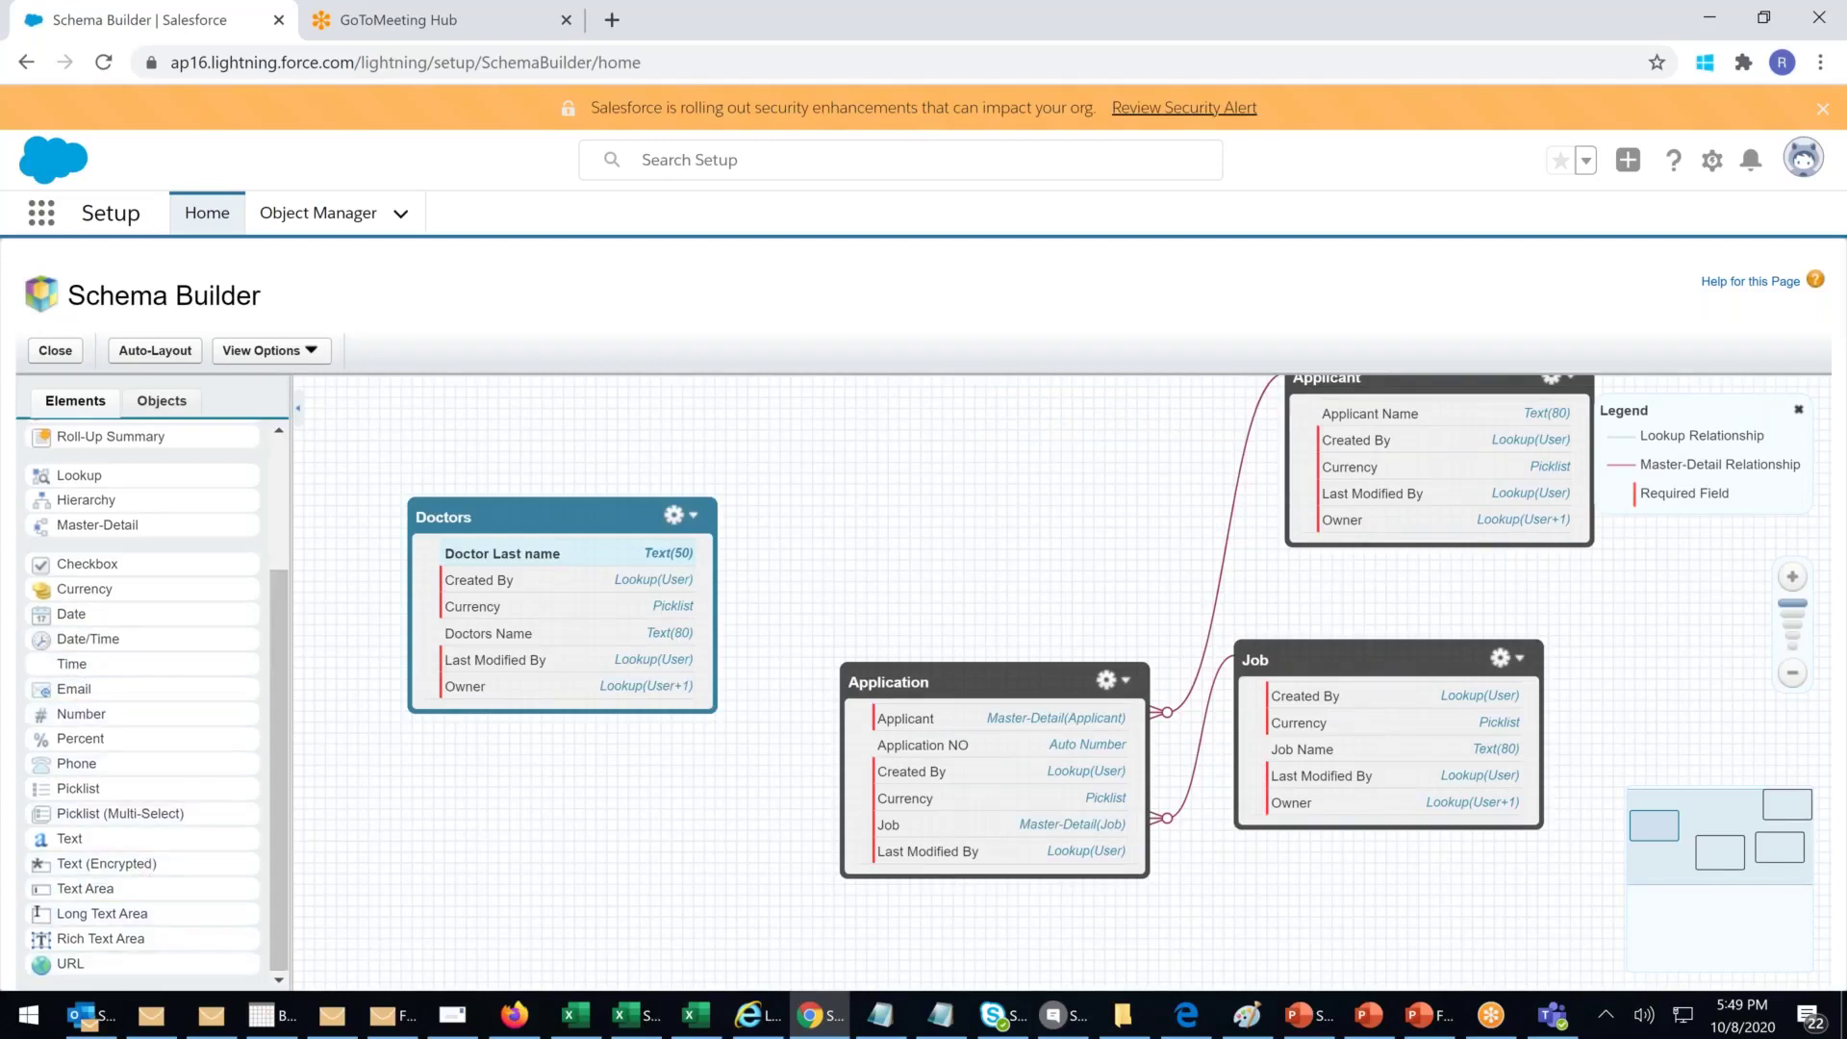
scroll(135, 929, up, 1)
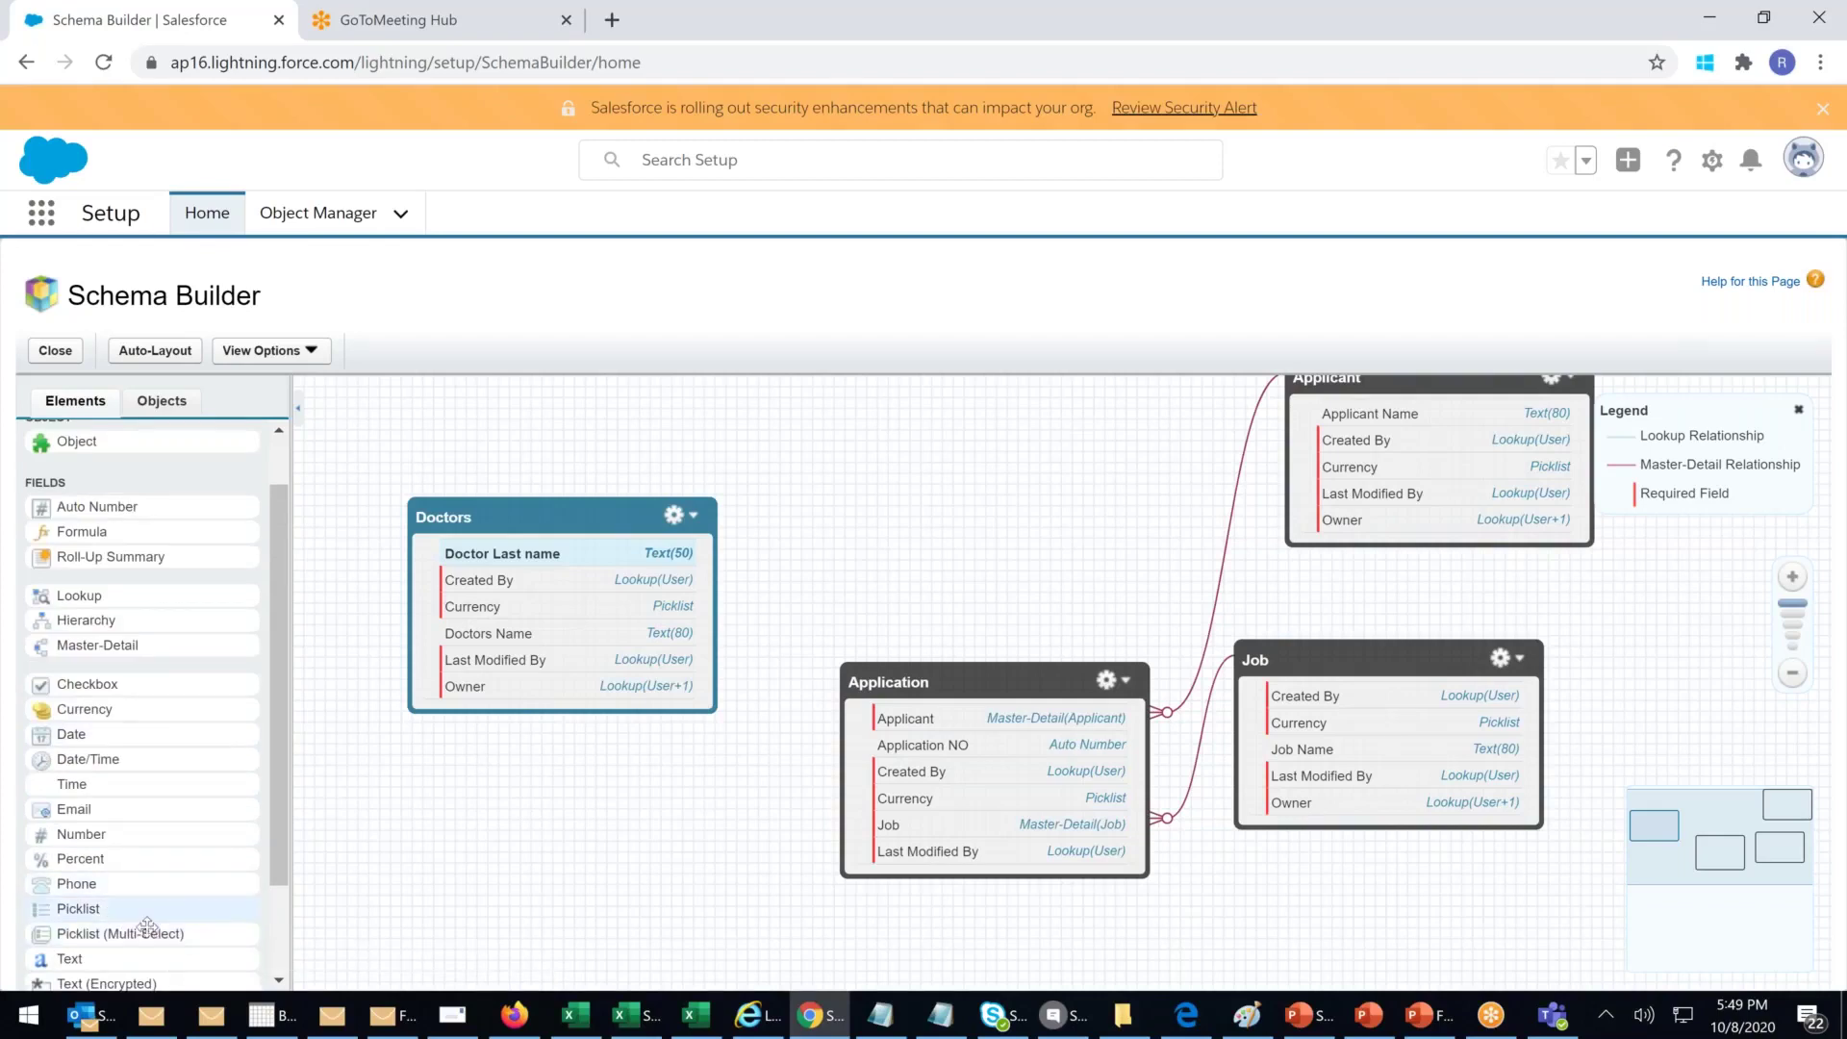
drag(74, 626, 601, 591)
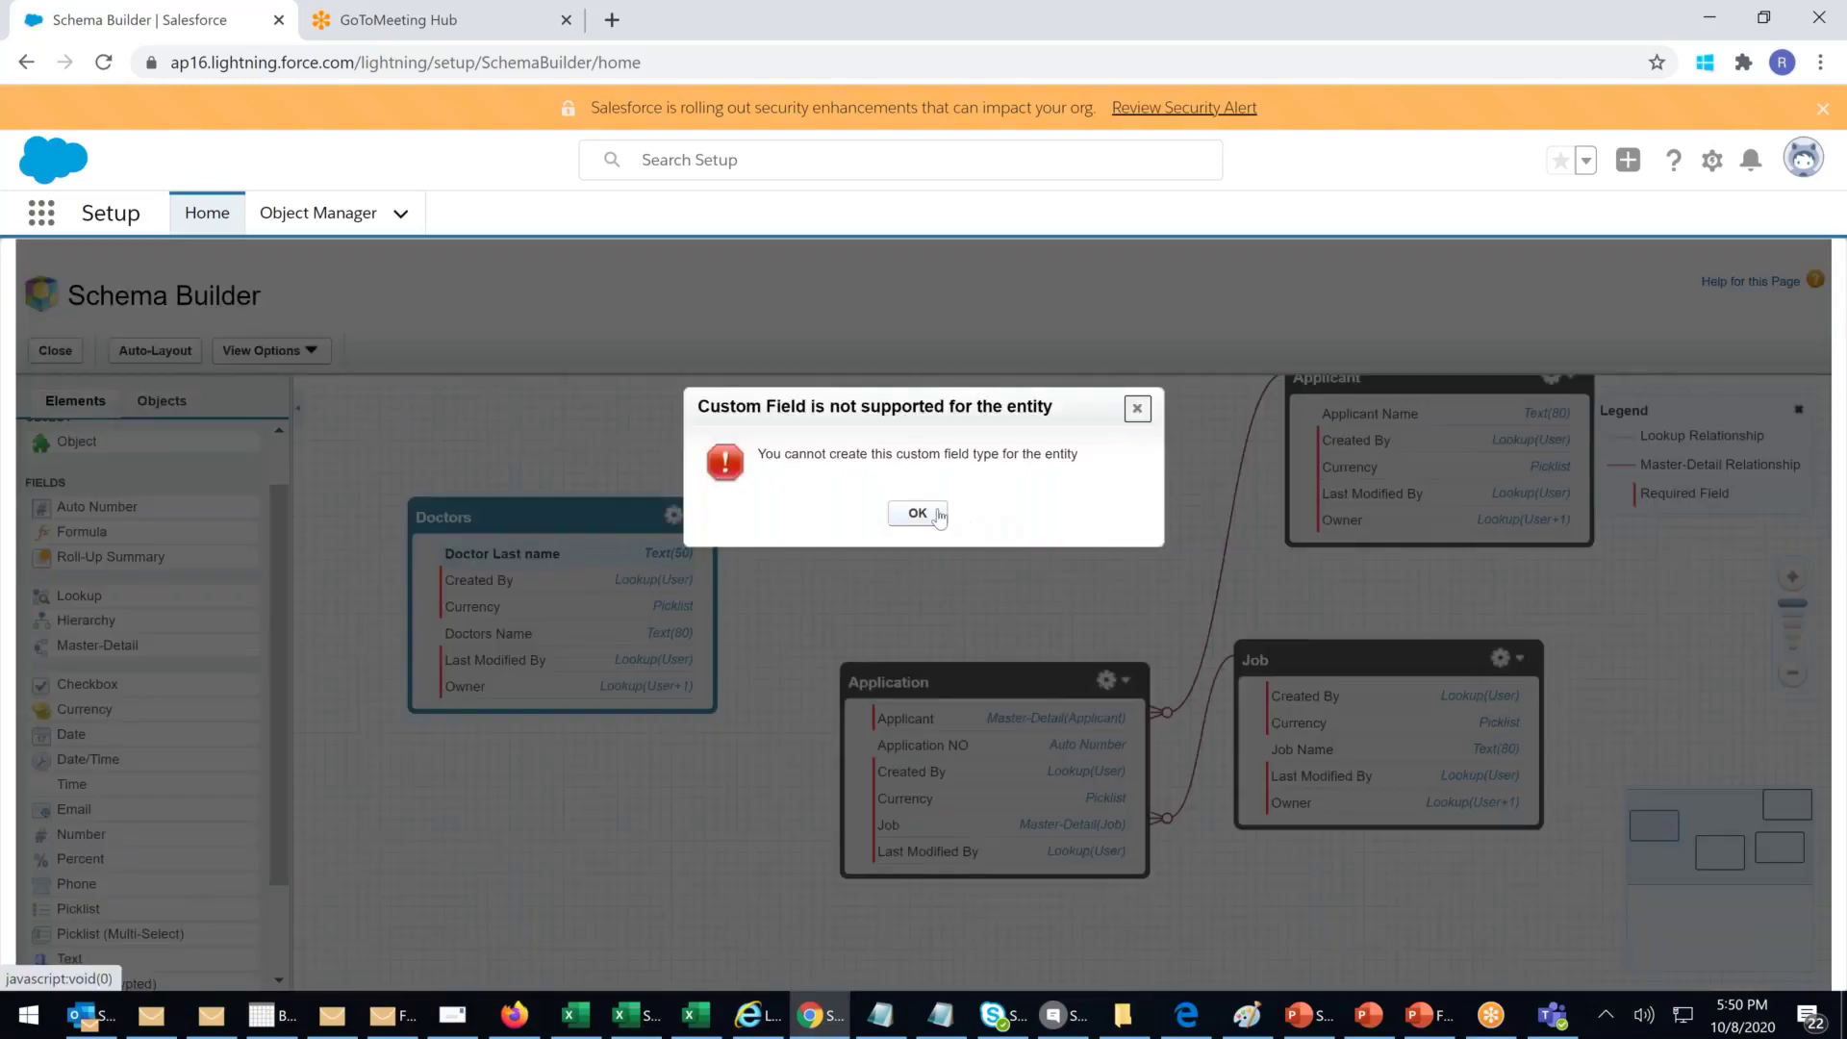
click(921, 515)
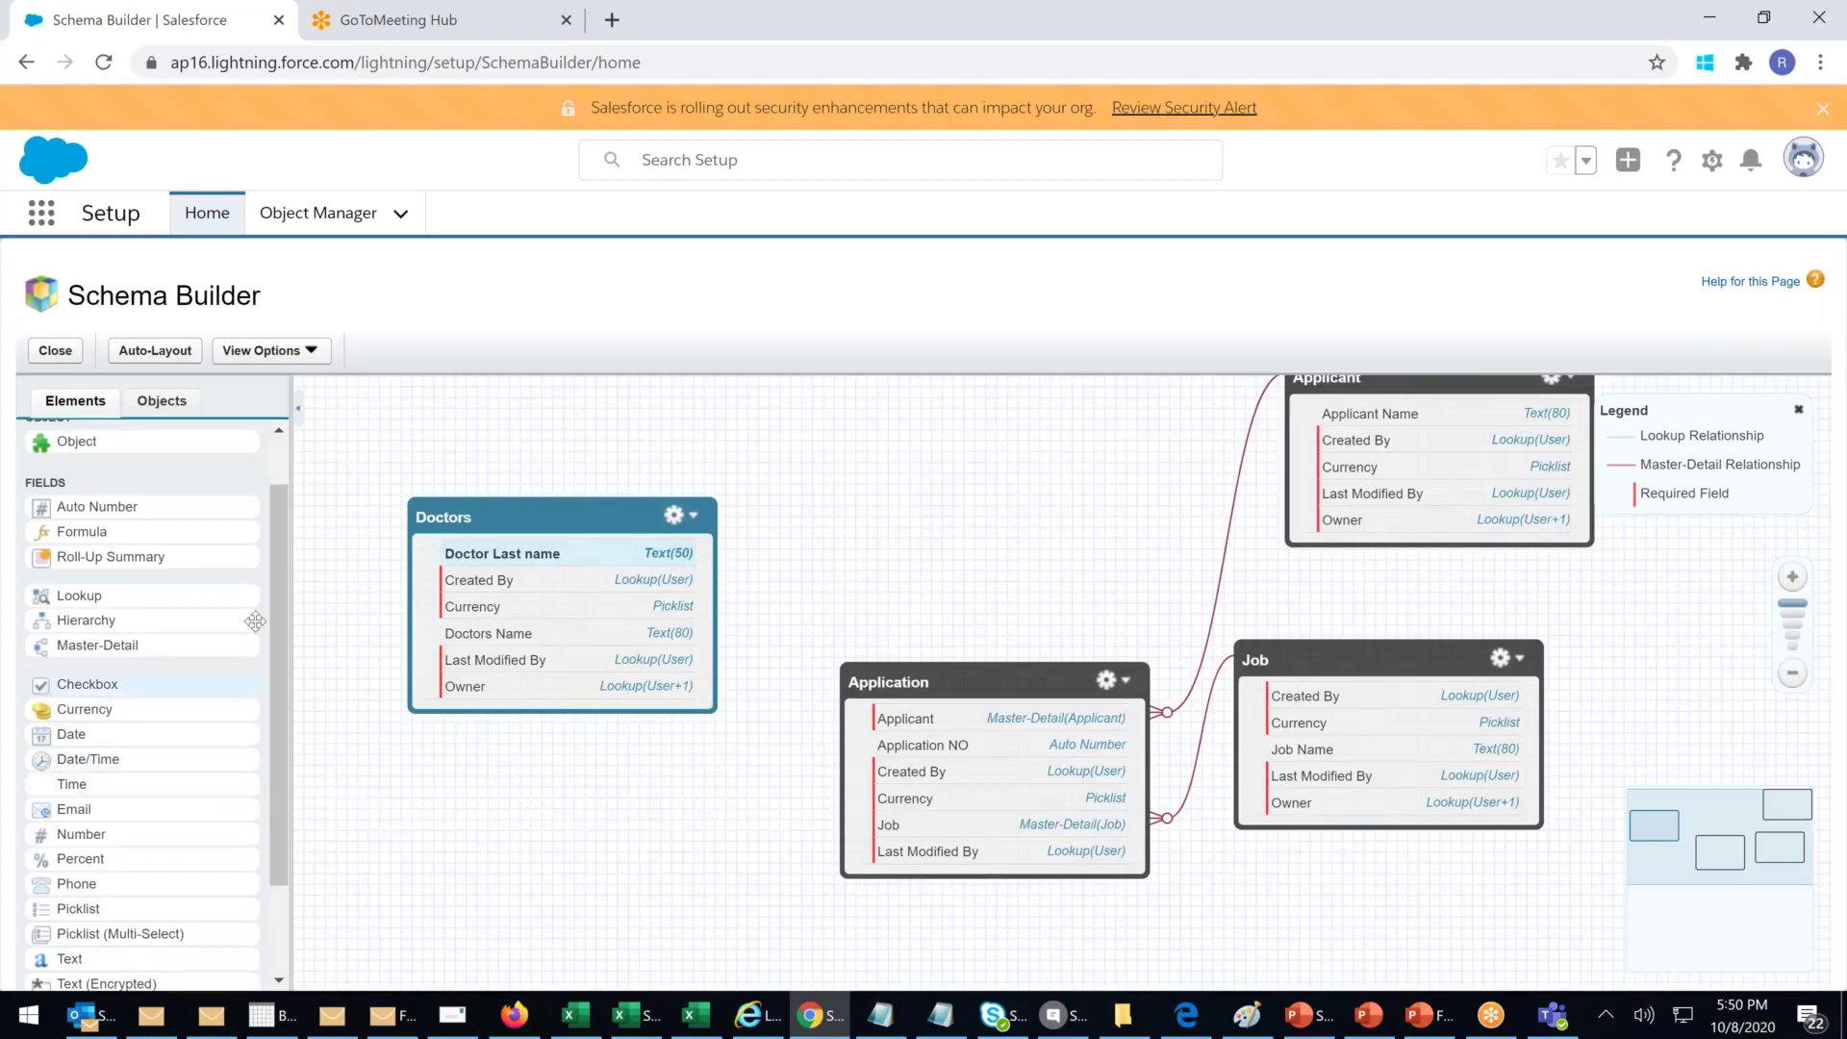
scroll(270, 588, up, 1)
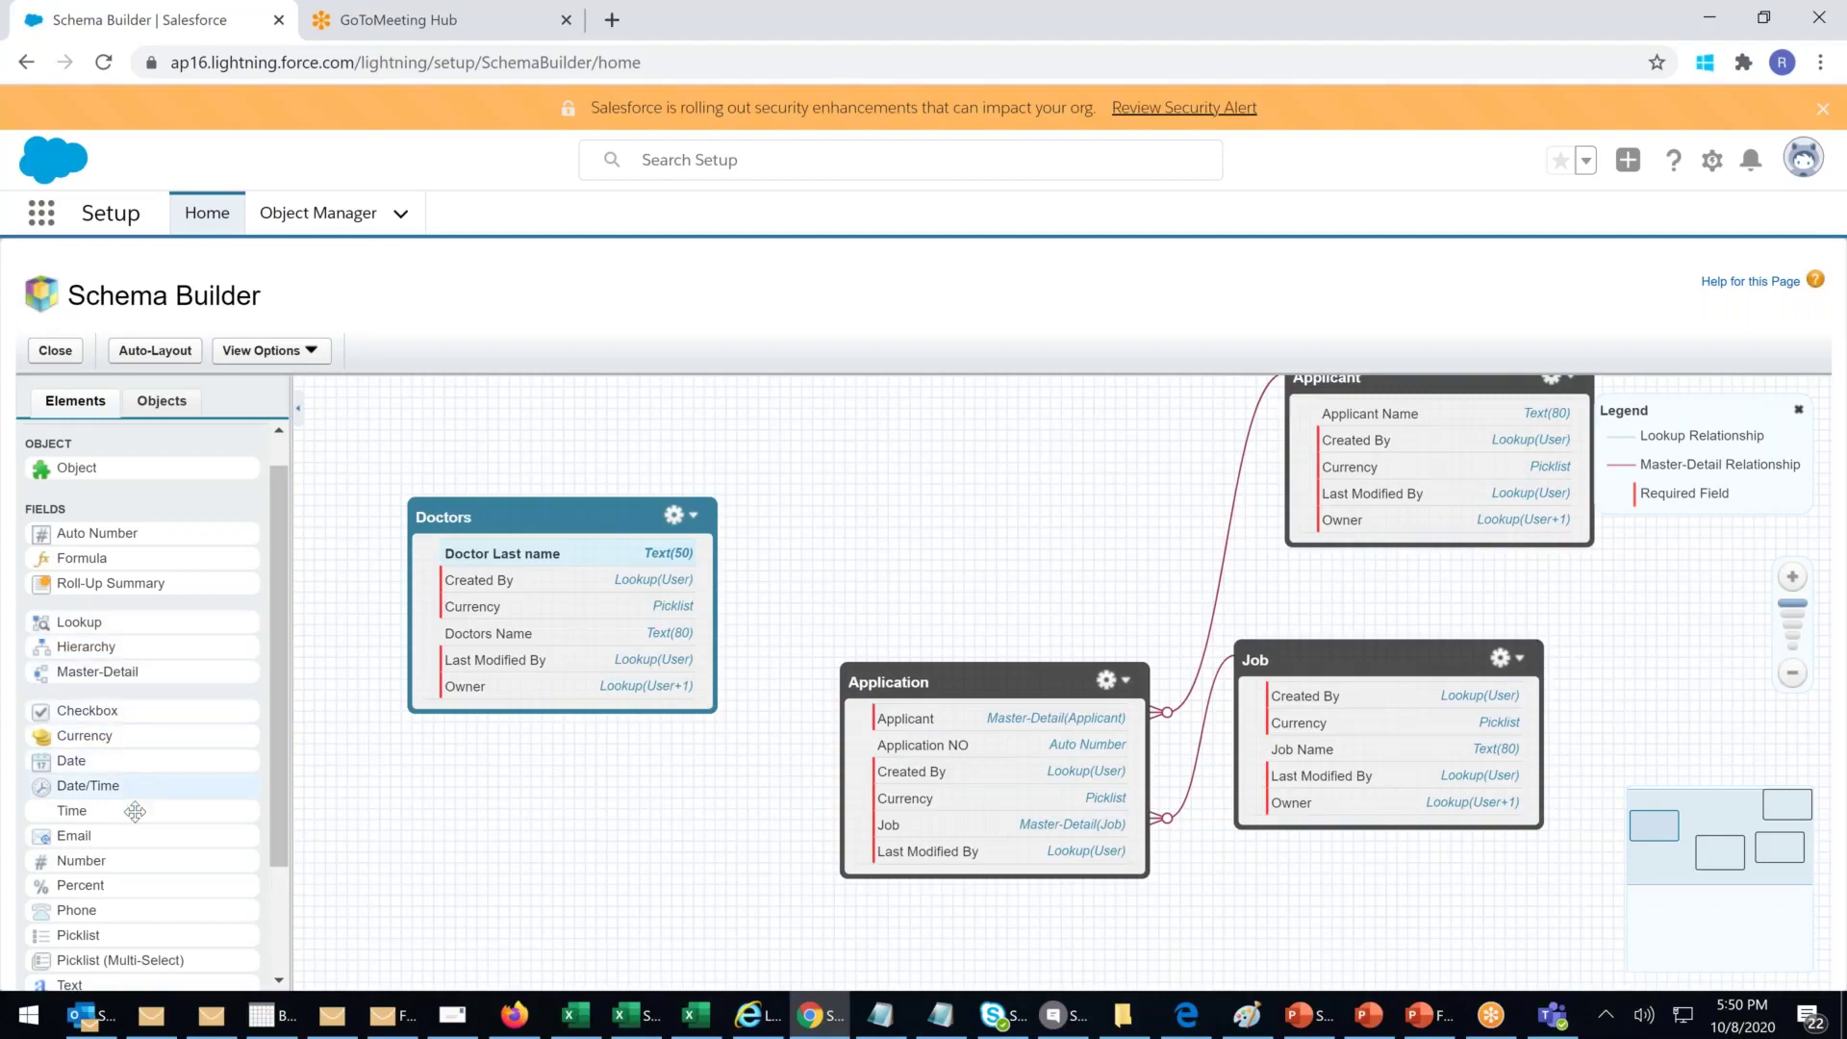
scroll(133, 829, down, 2)
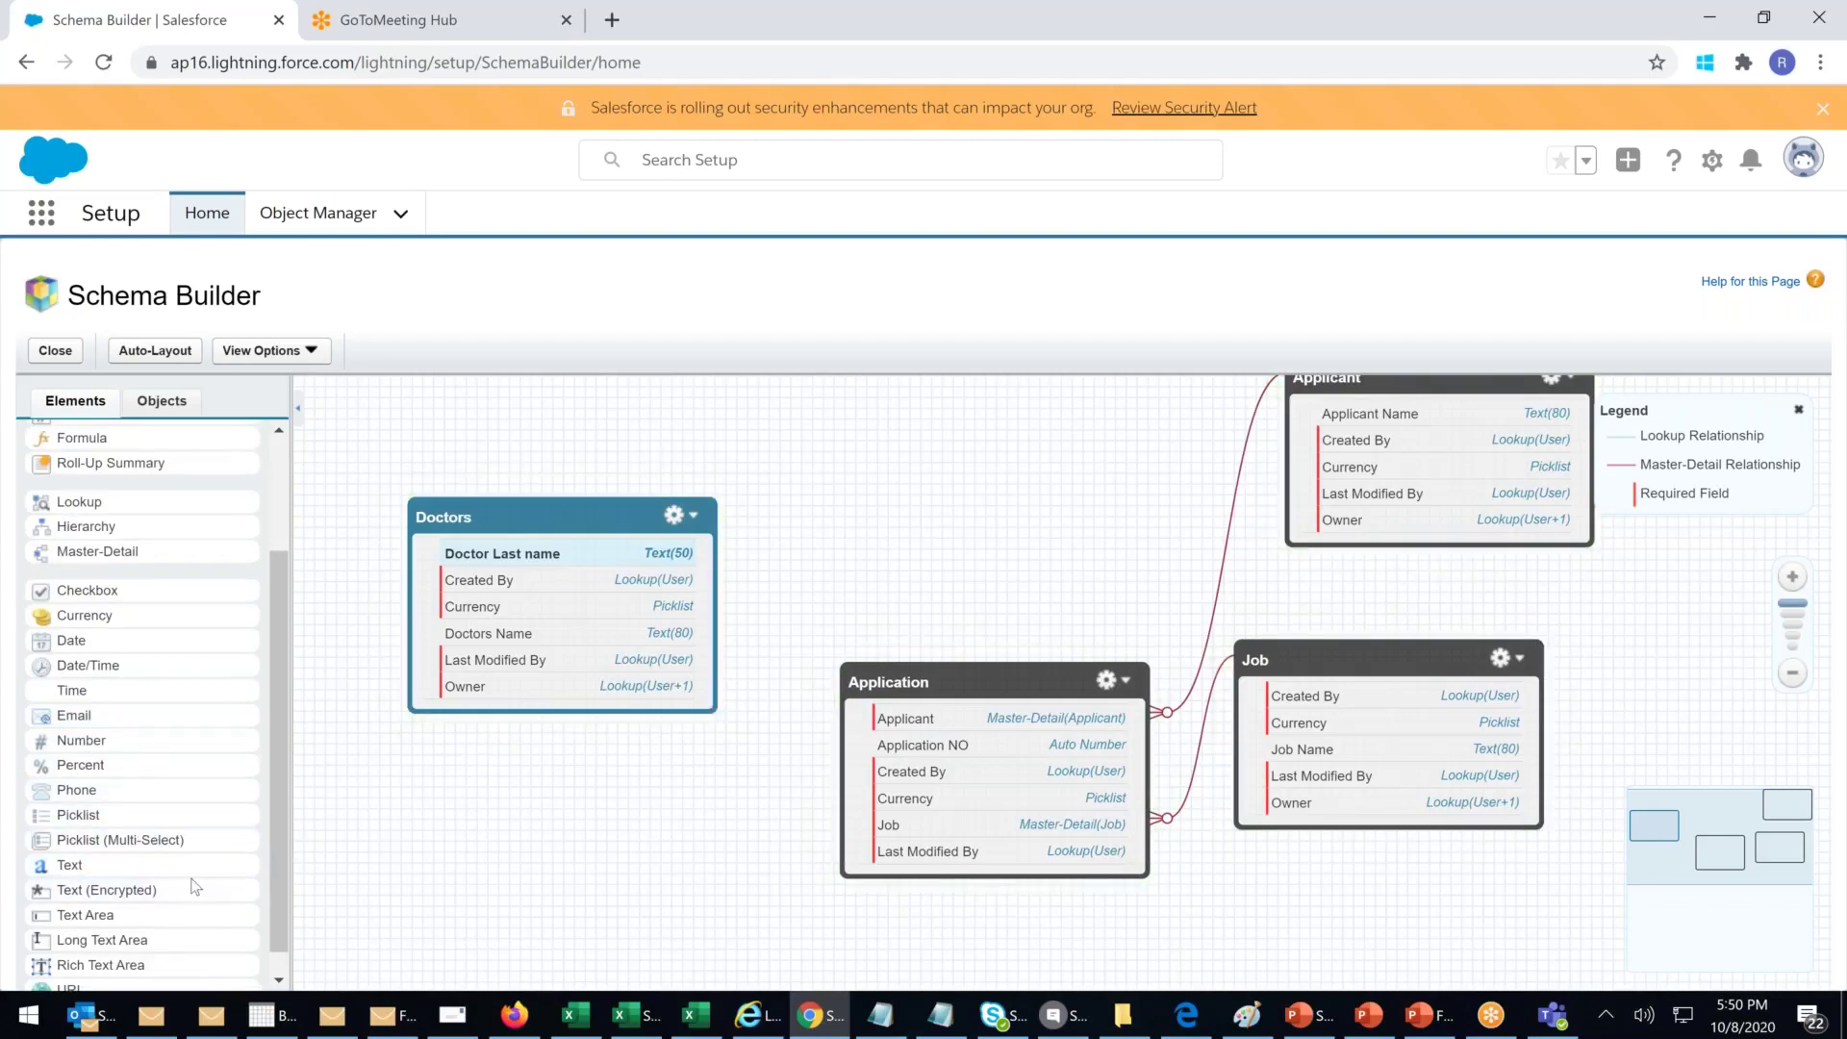
scroll(139, 895, down, 1)
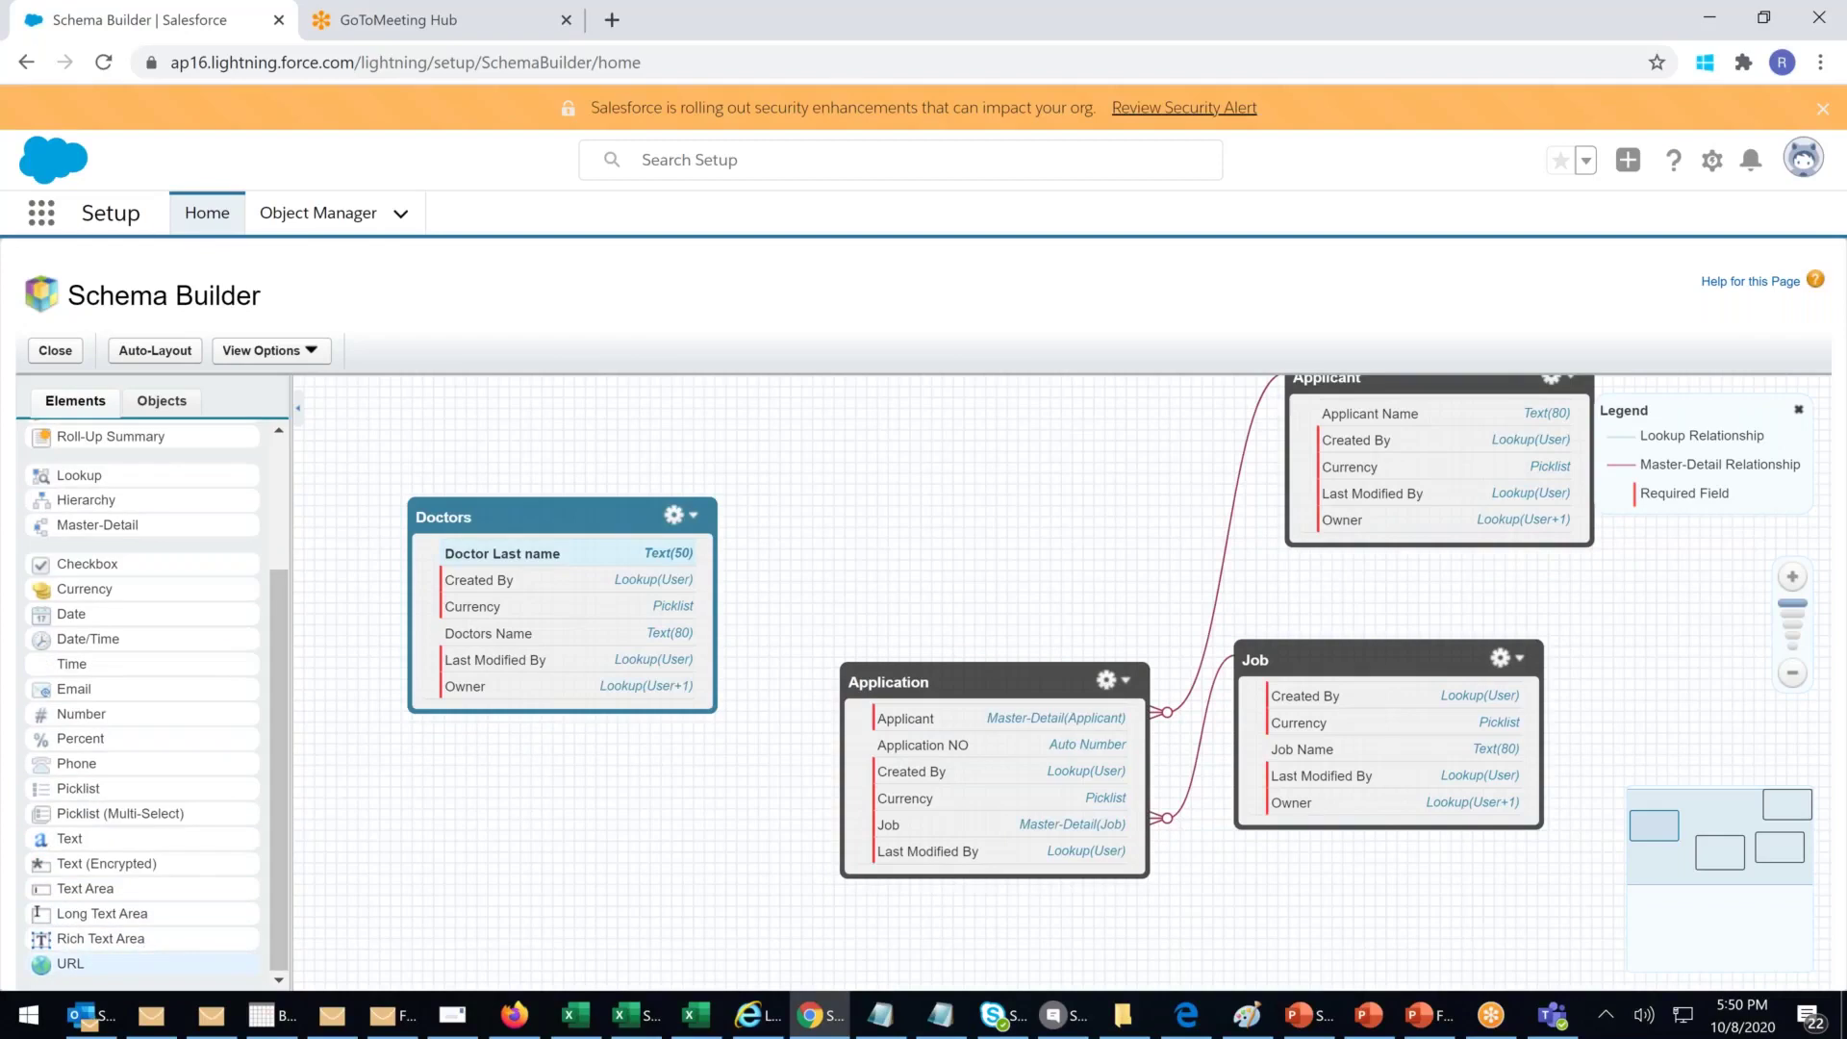
scroll(162, 835, up, 1)
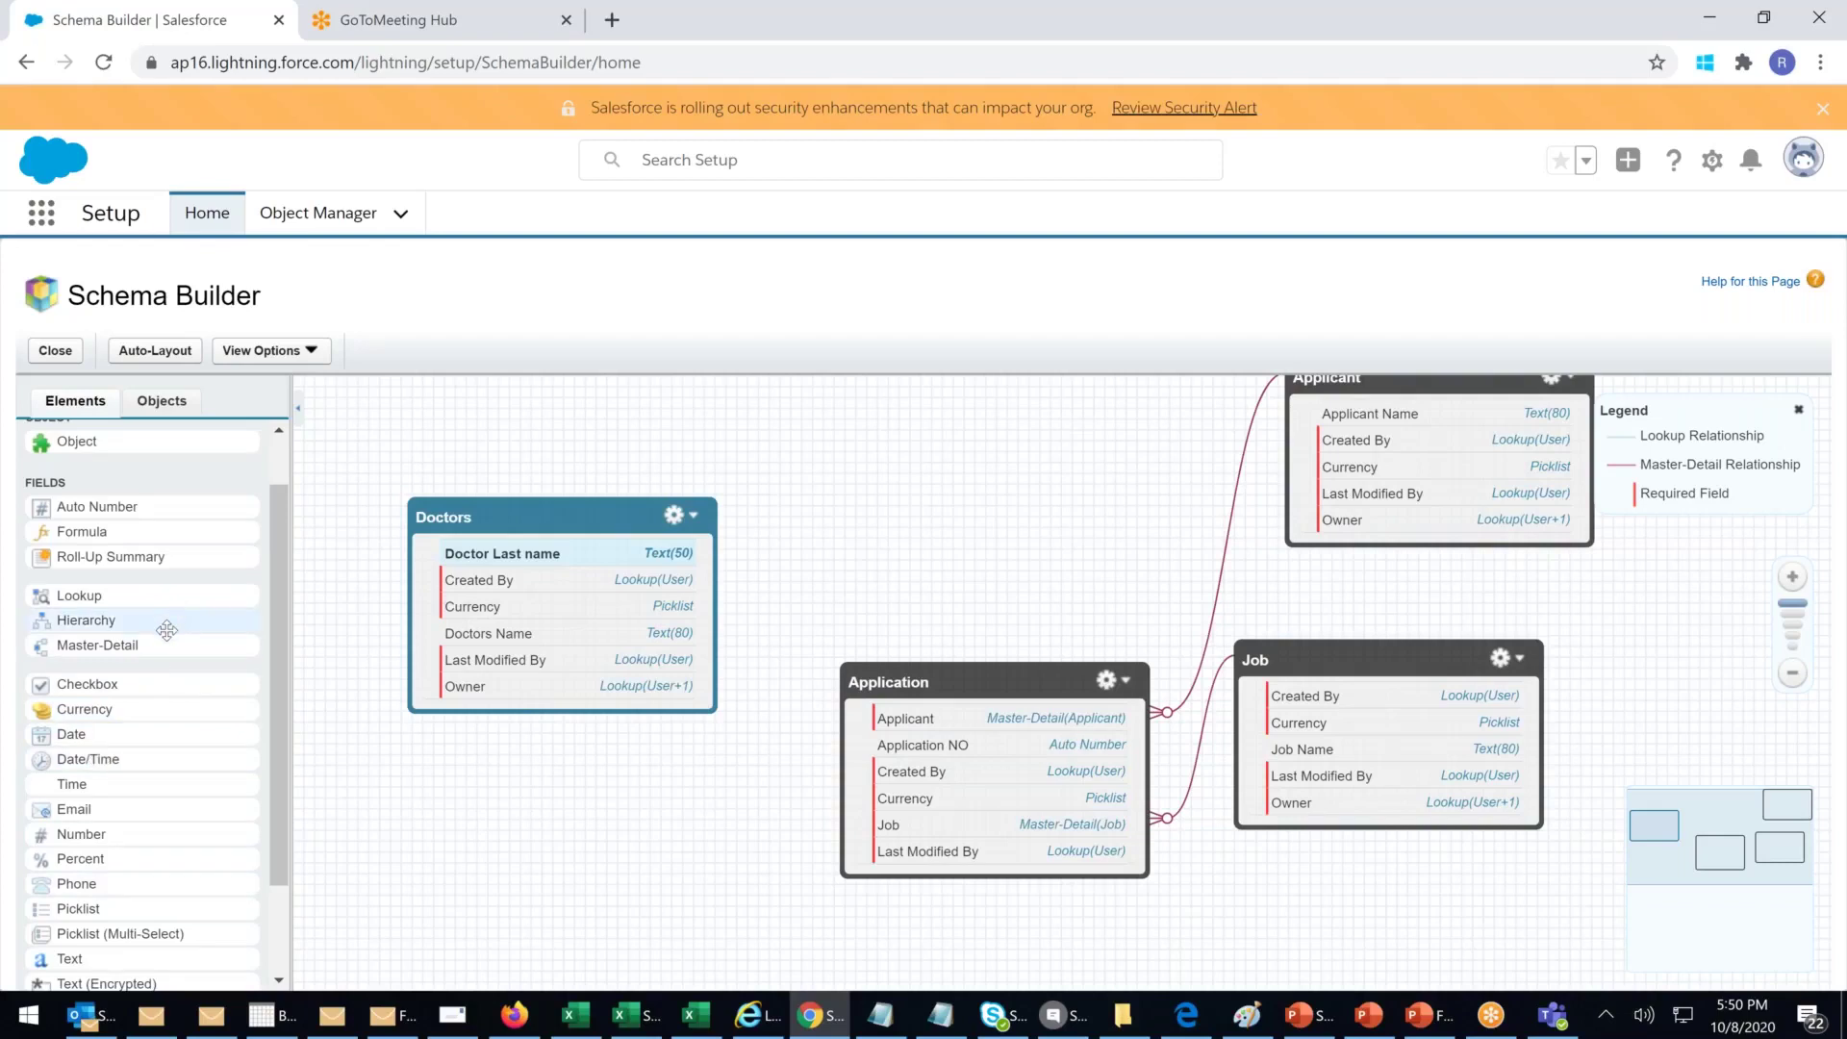
drag(171, 621, 183, 624)
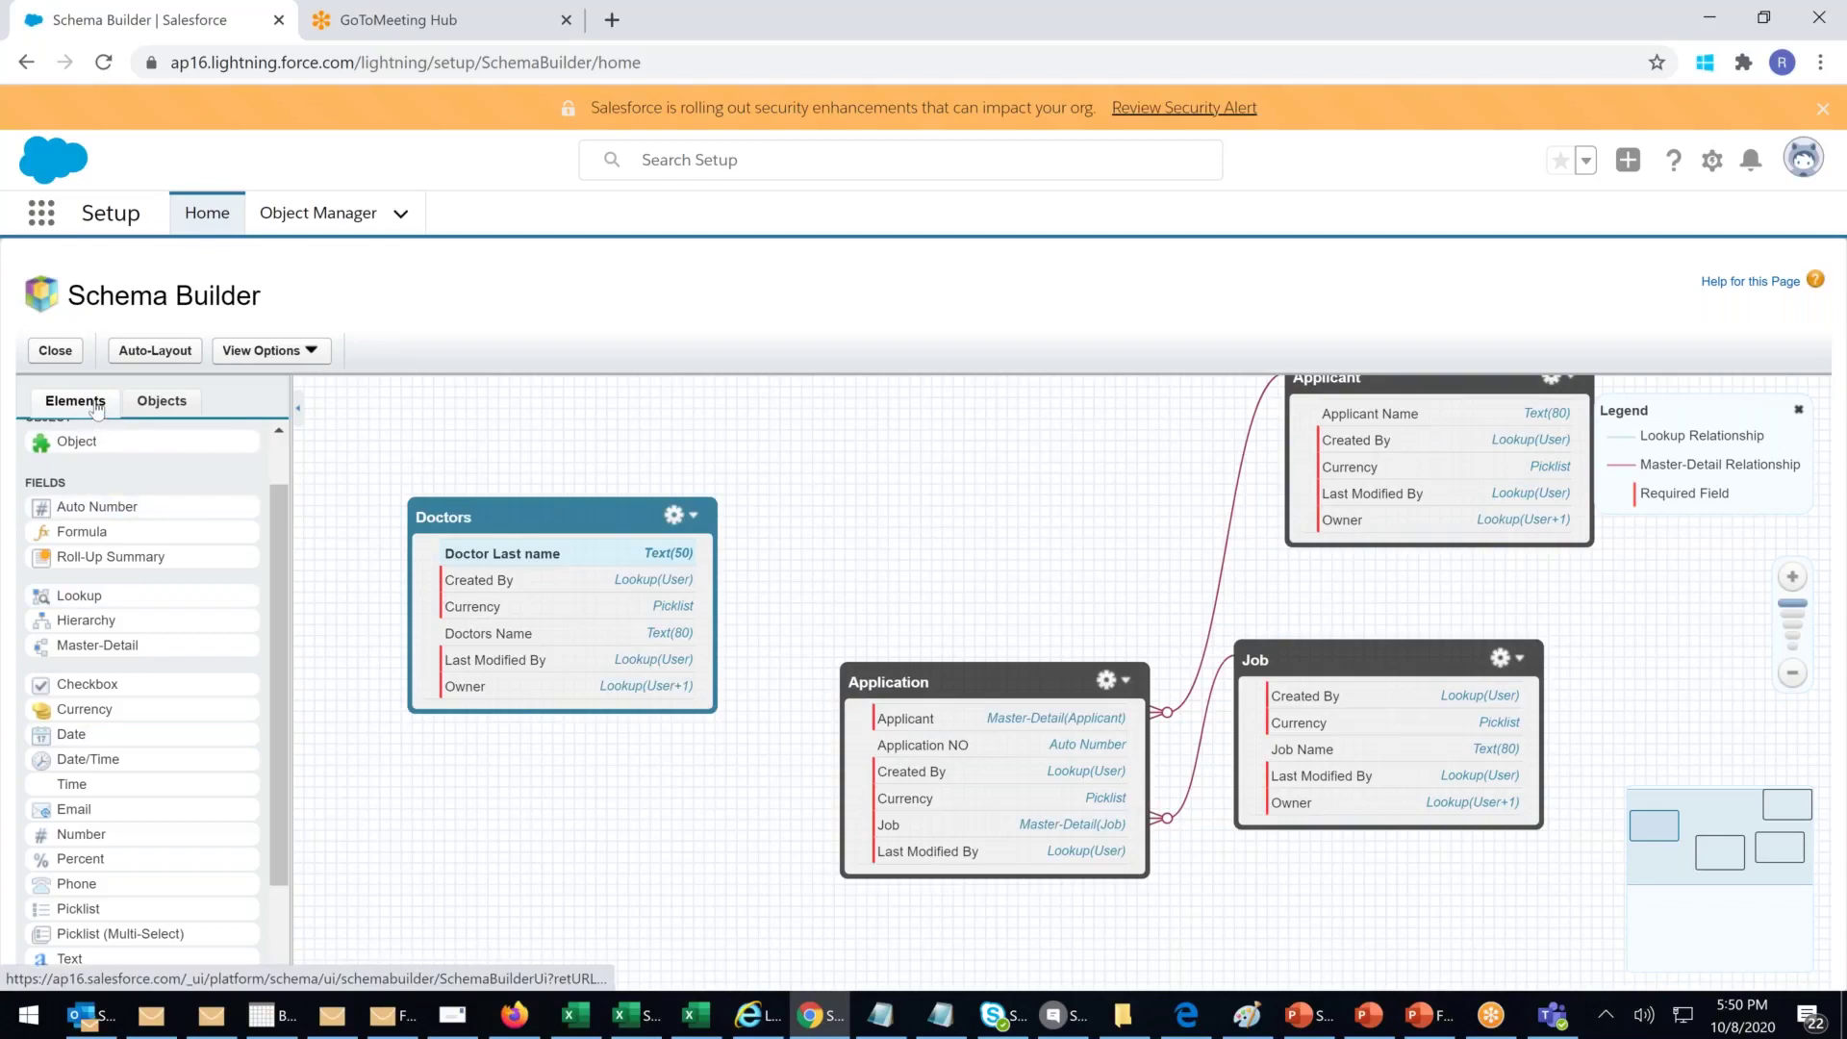
Step: Add Account to the diagram, reposition the boxes, and zoom out twice
click(163, 401)
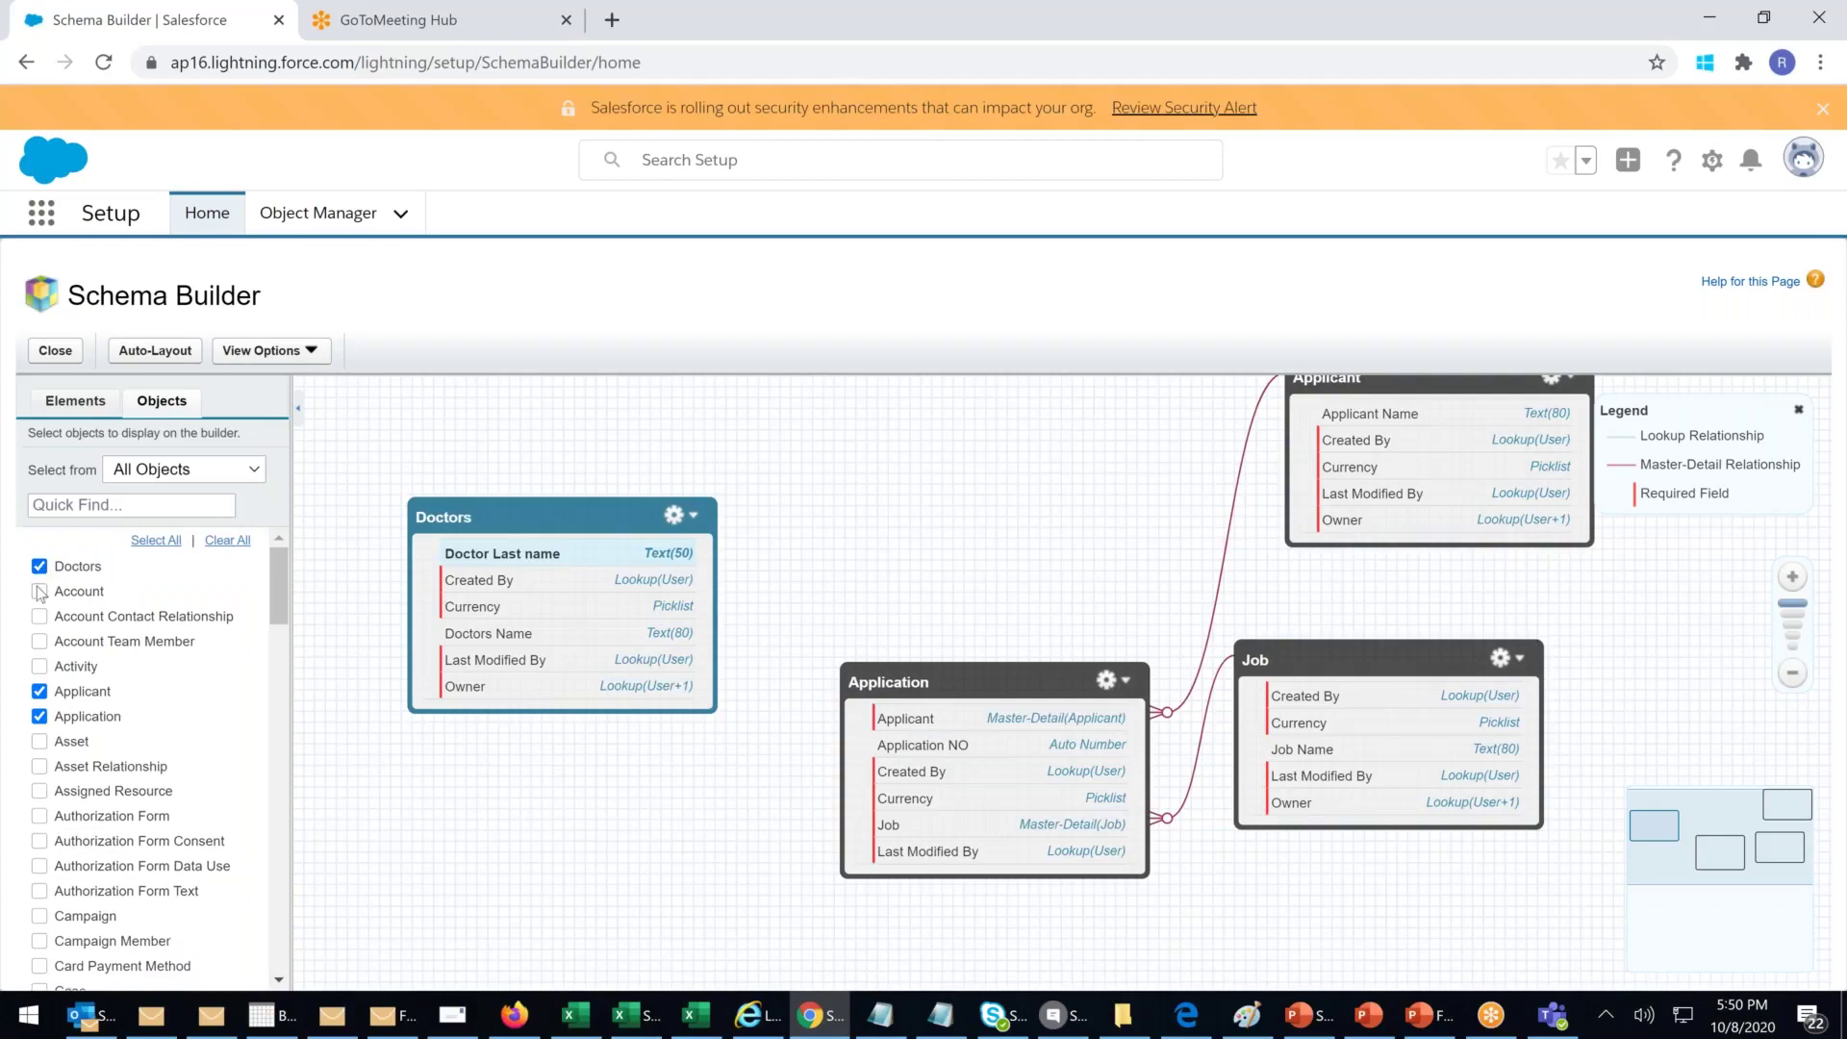
click(39, 591)
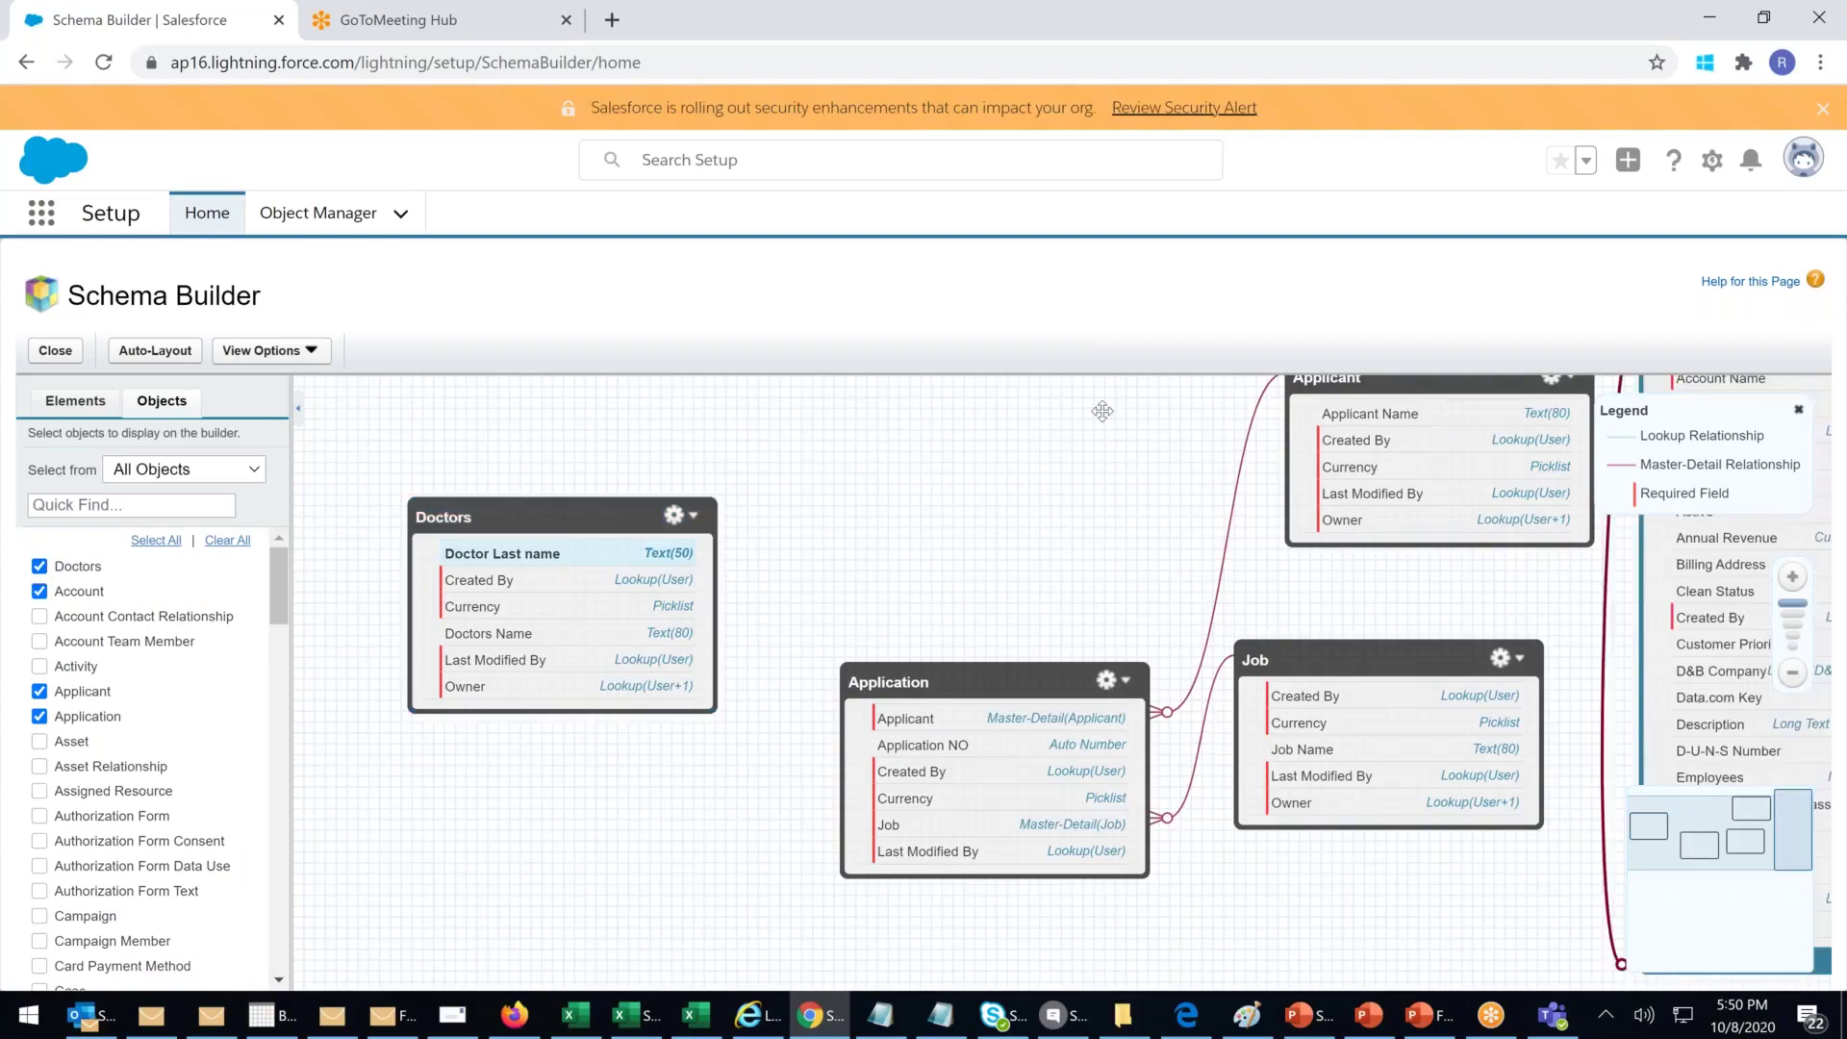
drag(1395, 382, 717, 348)
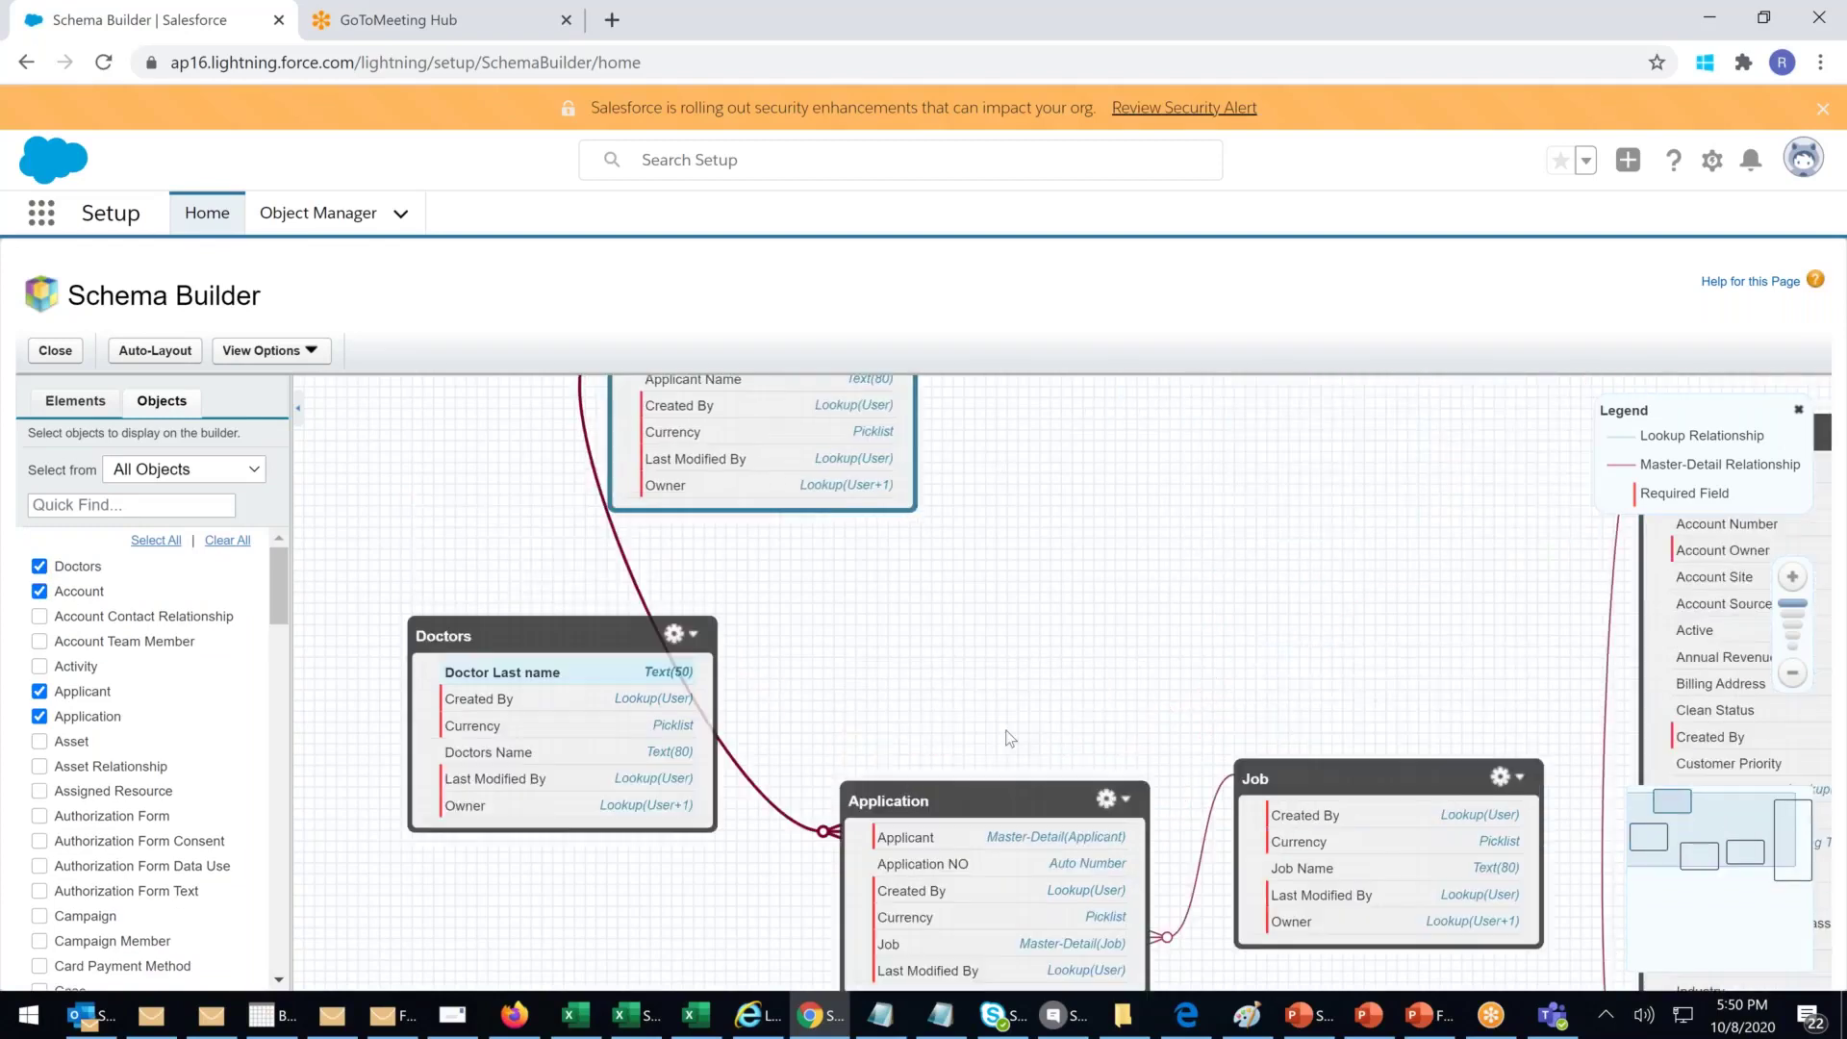
drag(911, 781, 983, 444)
drag(1413, 791, 1073, 776)
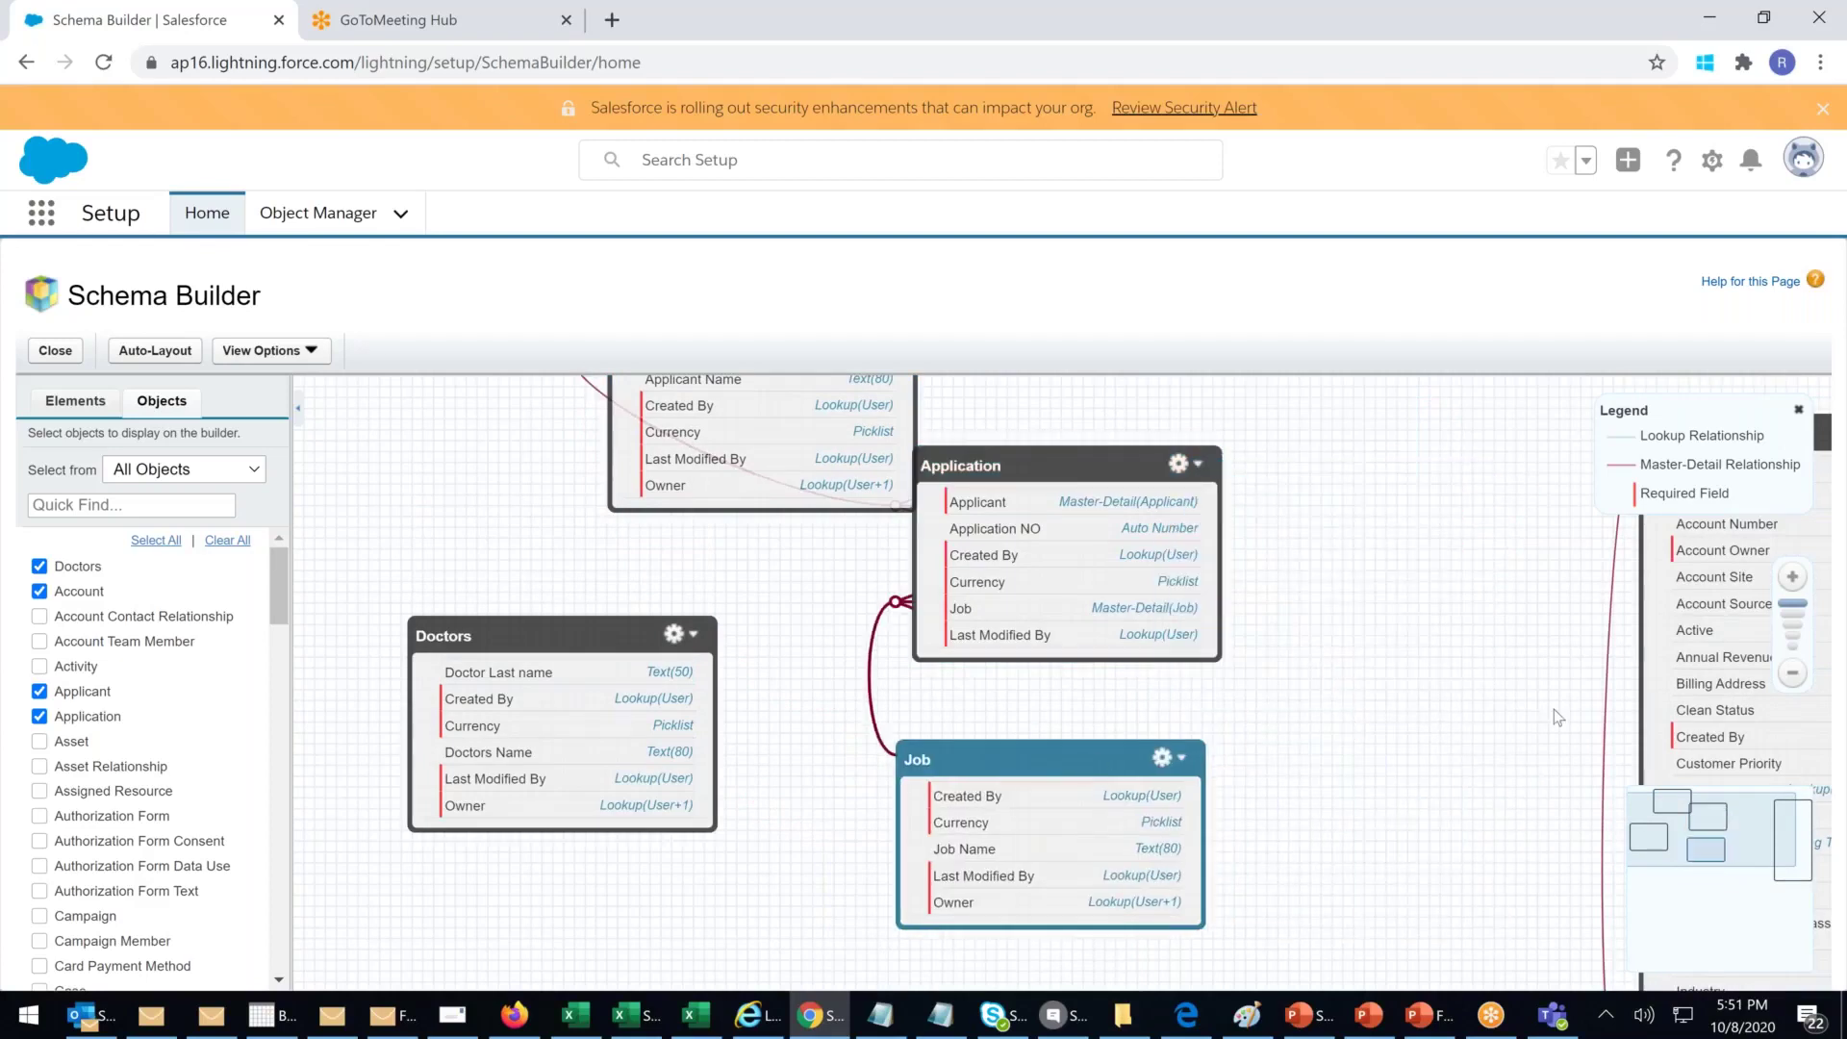
drag(1690, 611, 1346, 560)
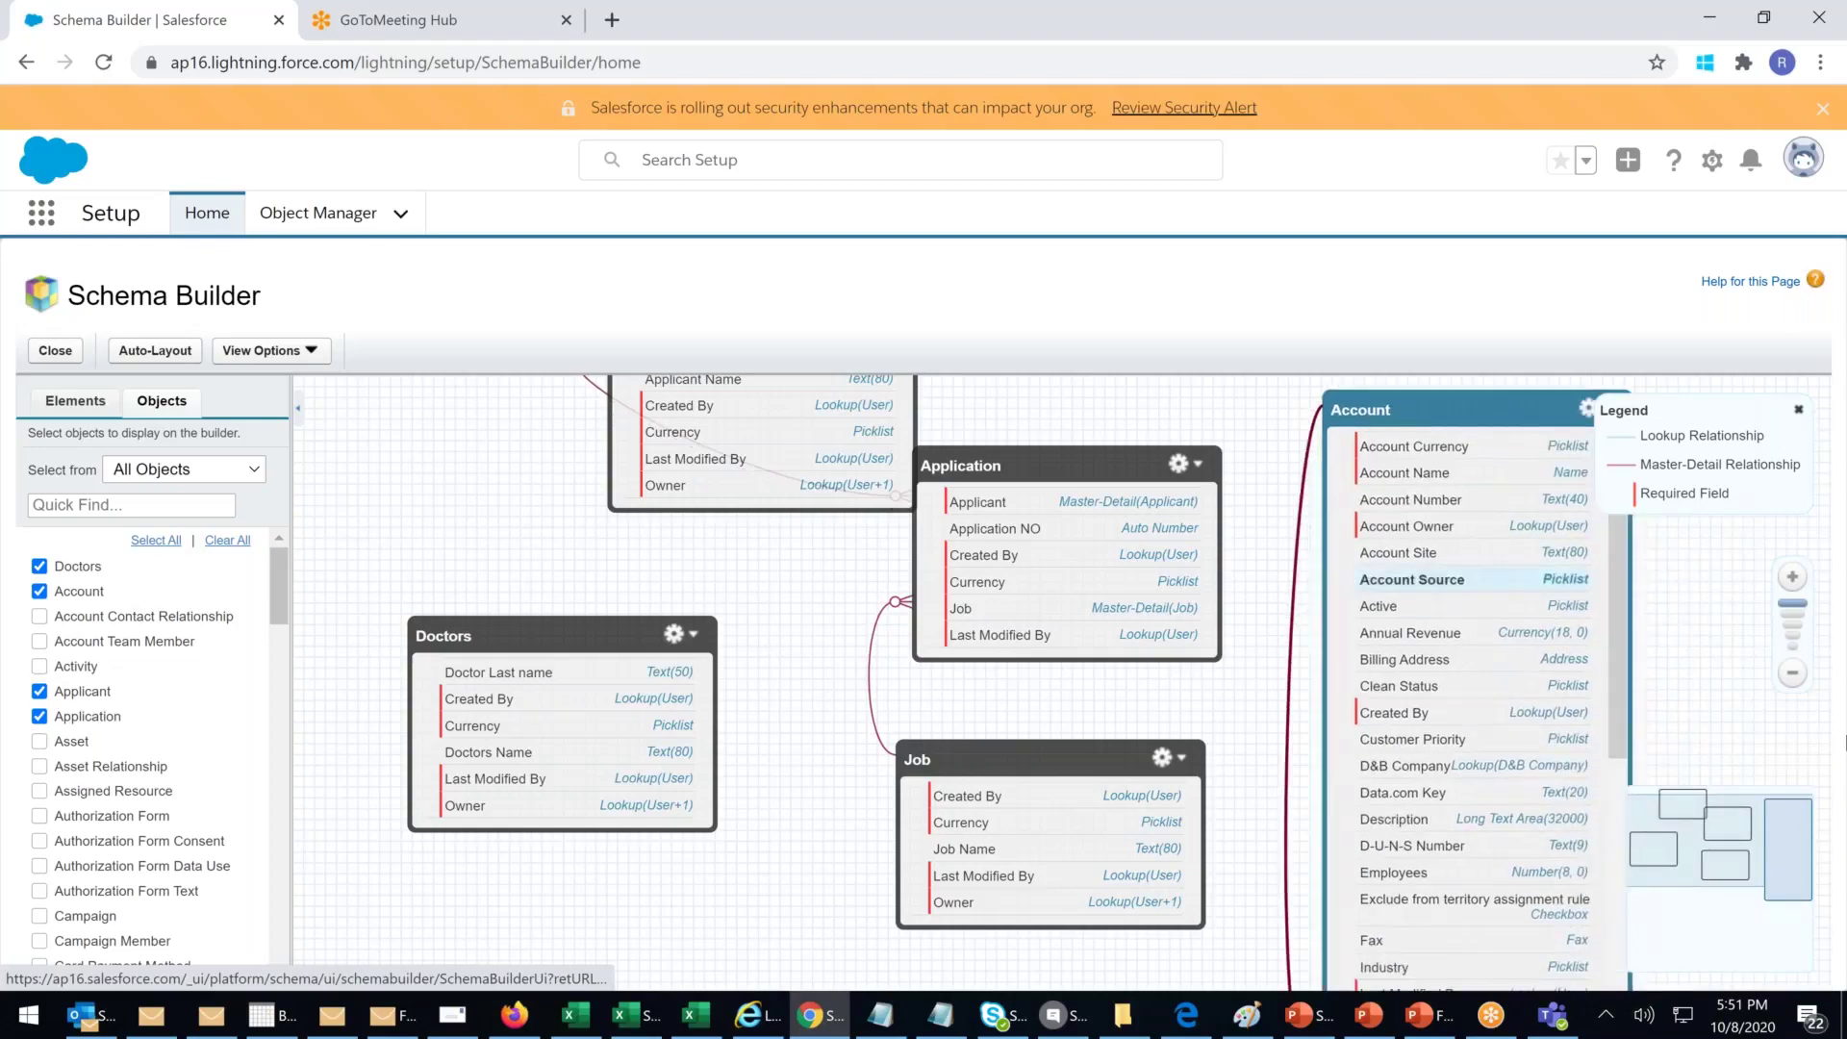
click(1787, 677)
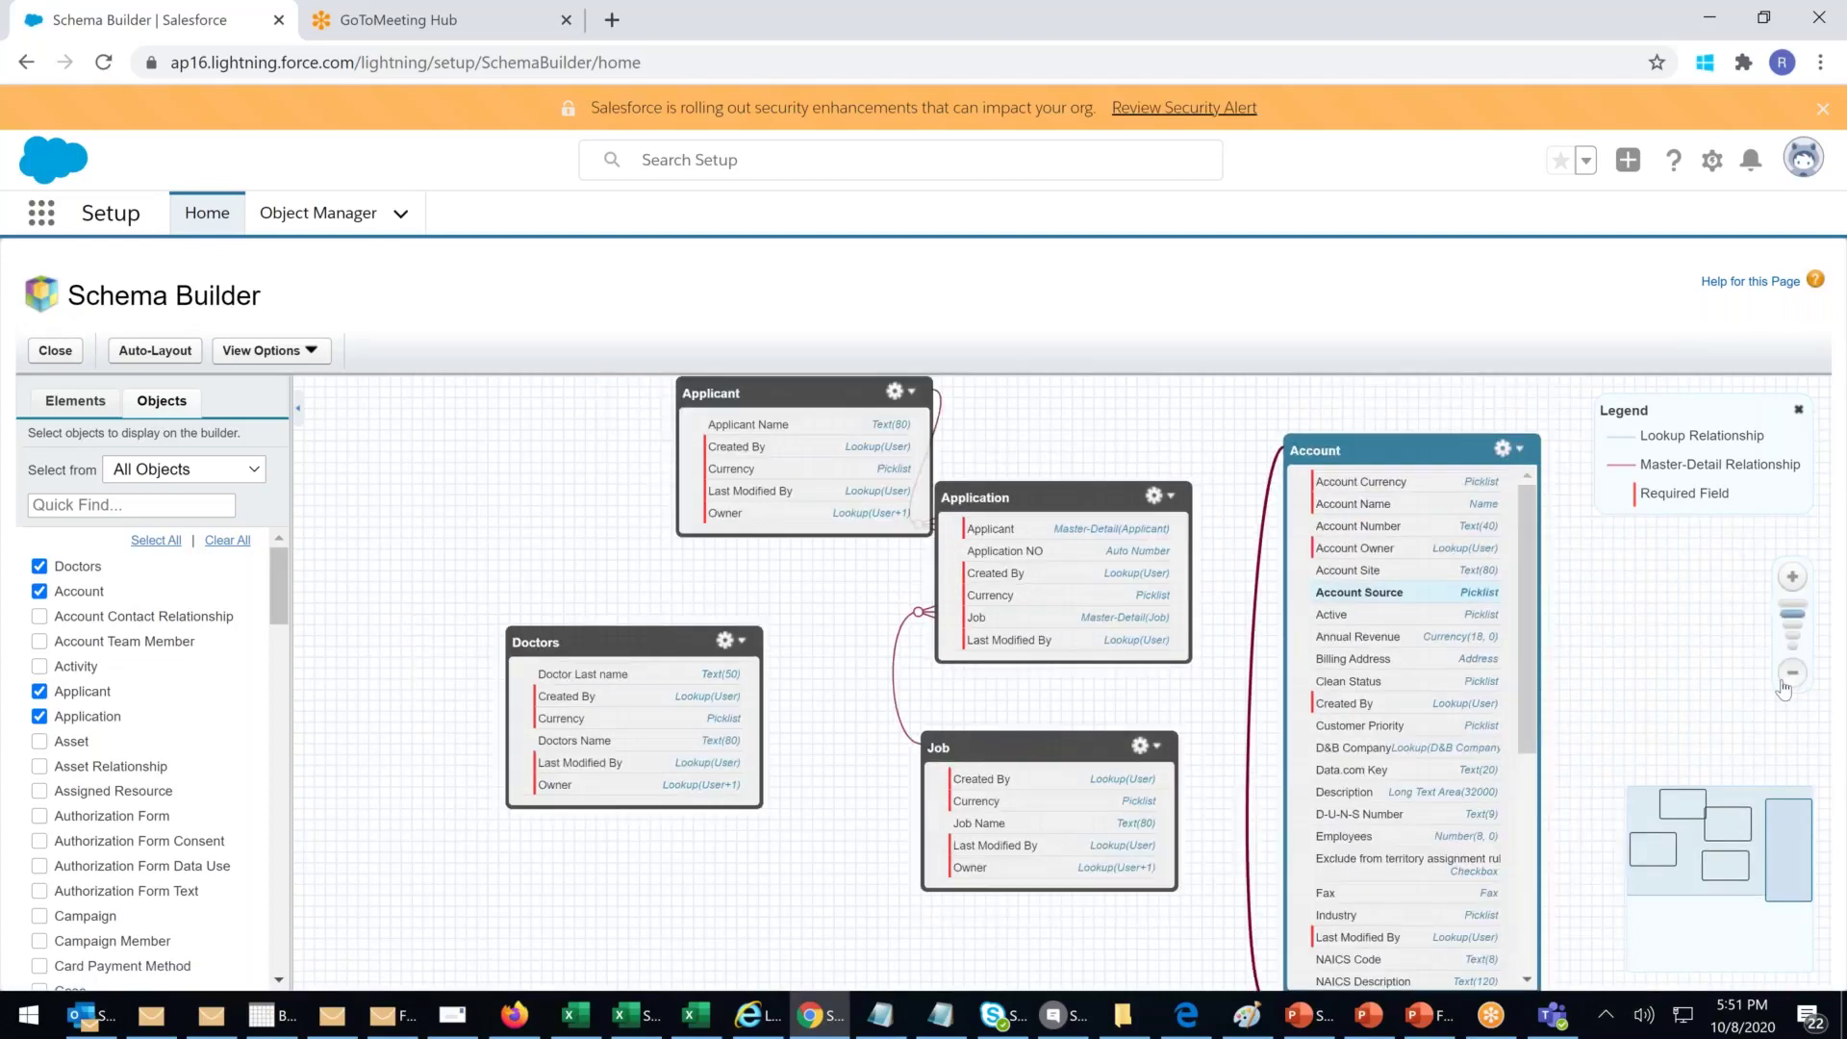
click(1787, 677)
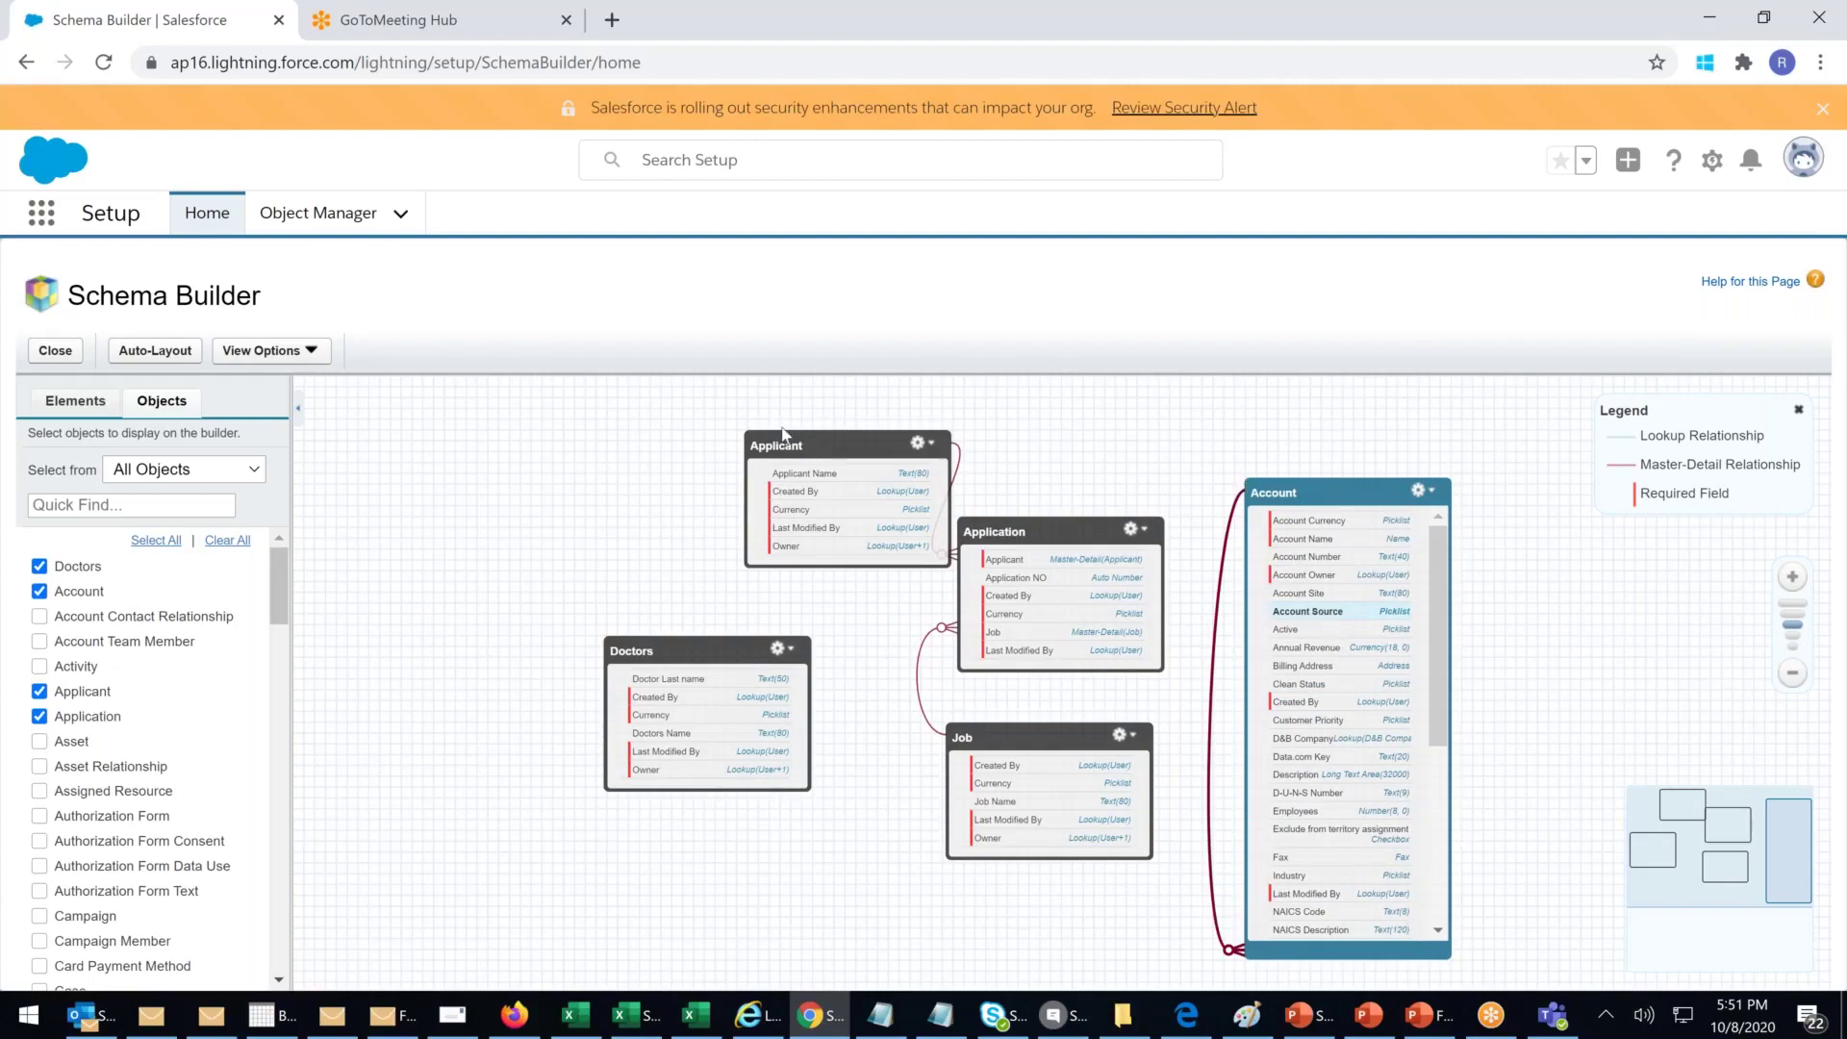
Step: Line up Applicant, Application, Job and Account across the top of the canvas
drag(749, 431, 503, 435)
drag(1032, 553, 866, 449)
drag(1000, 759, 1098, 501)
drag(1068, 415, 1085, 664)
drag(857, 694, 837, 473)
drag(1117, 594, 1098, 467)
drag(1302, 752, 1403, 446)
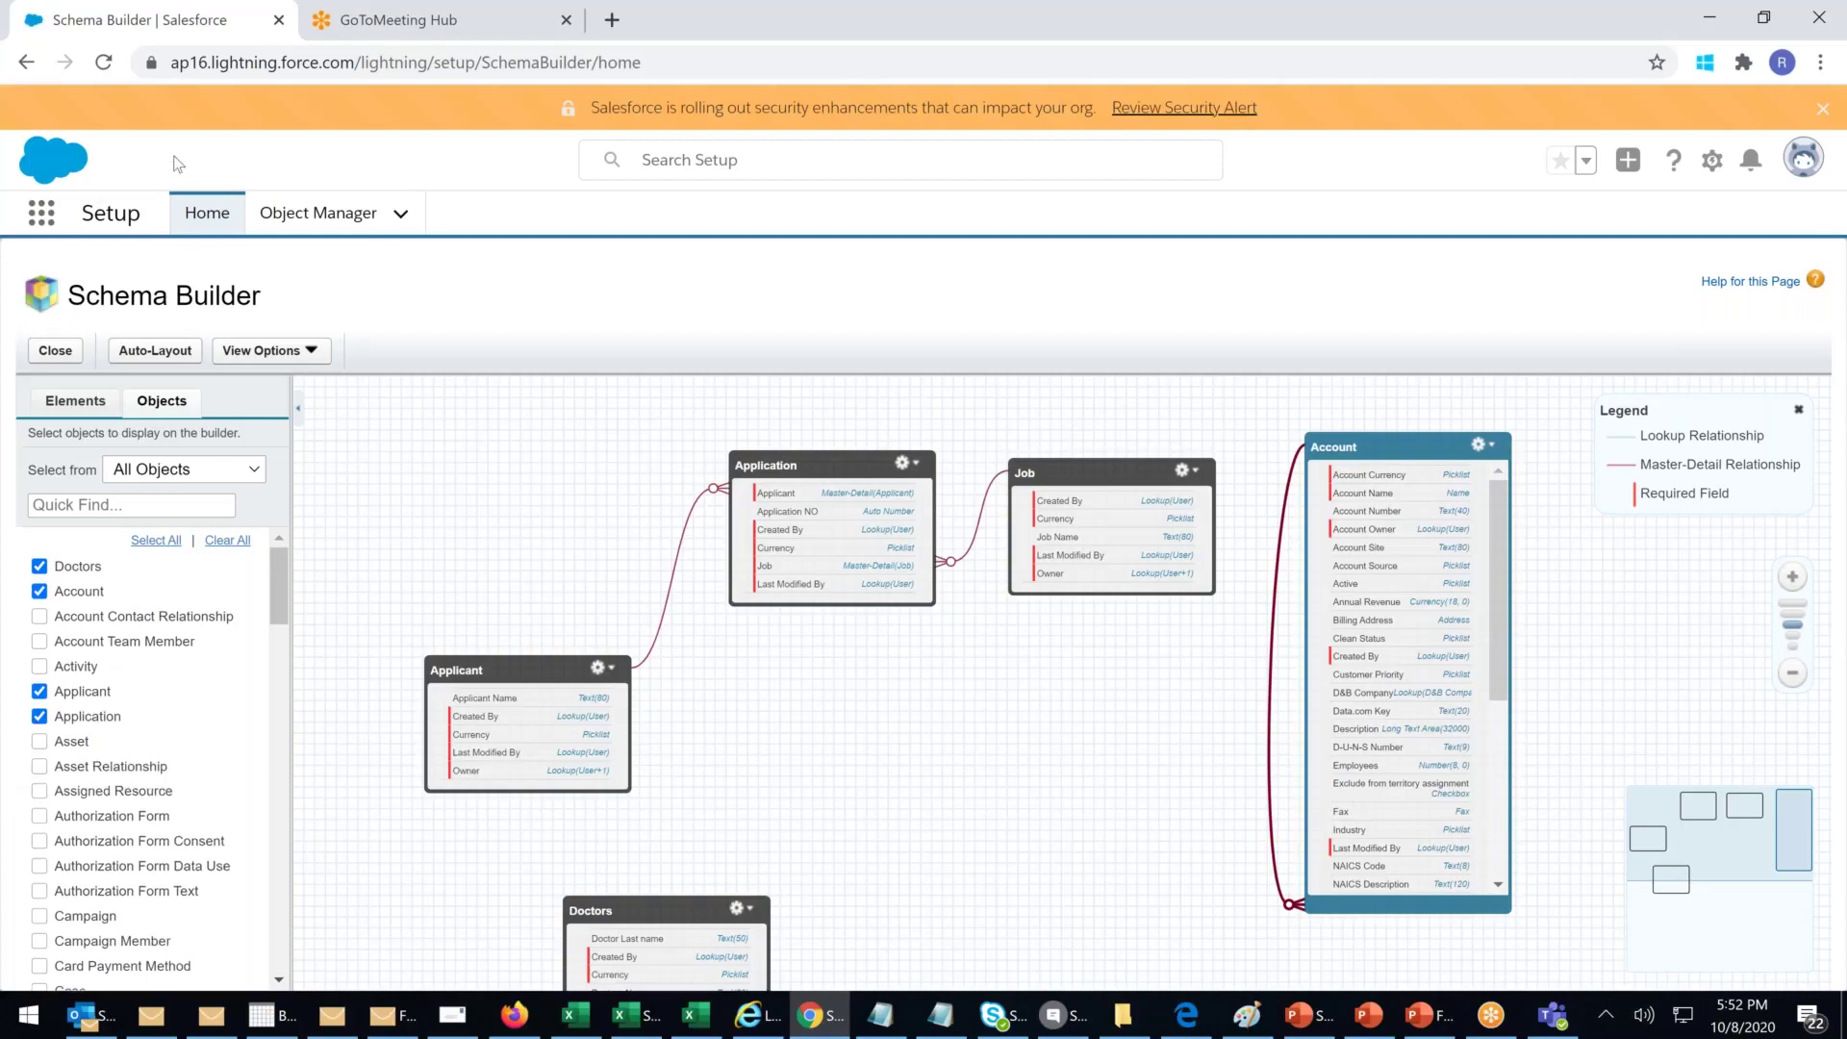
Step: Open Setup Home in a new browser tab and launch the Sales app via App Launcher
right_click(199, 221)
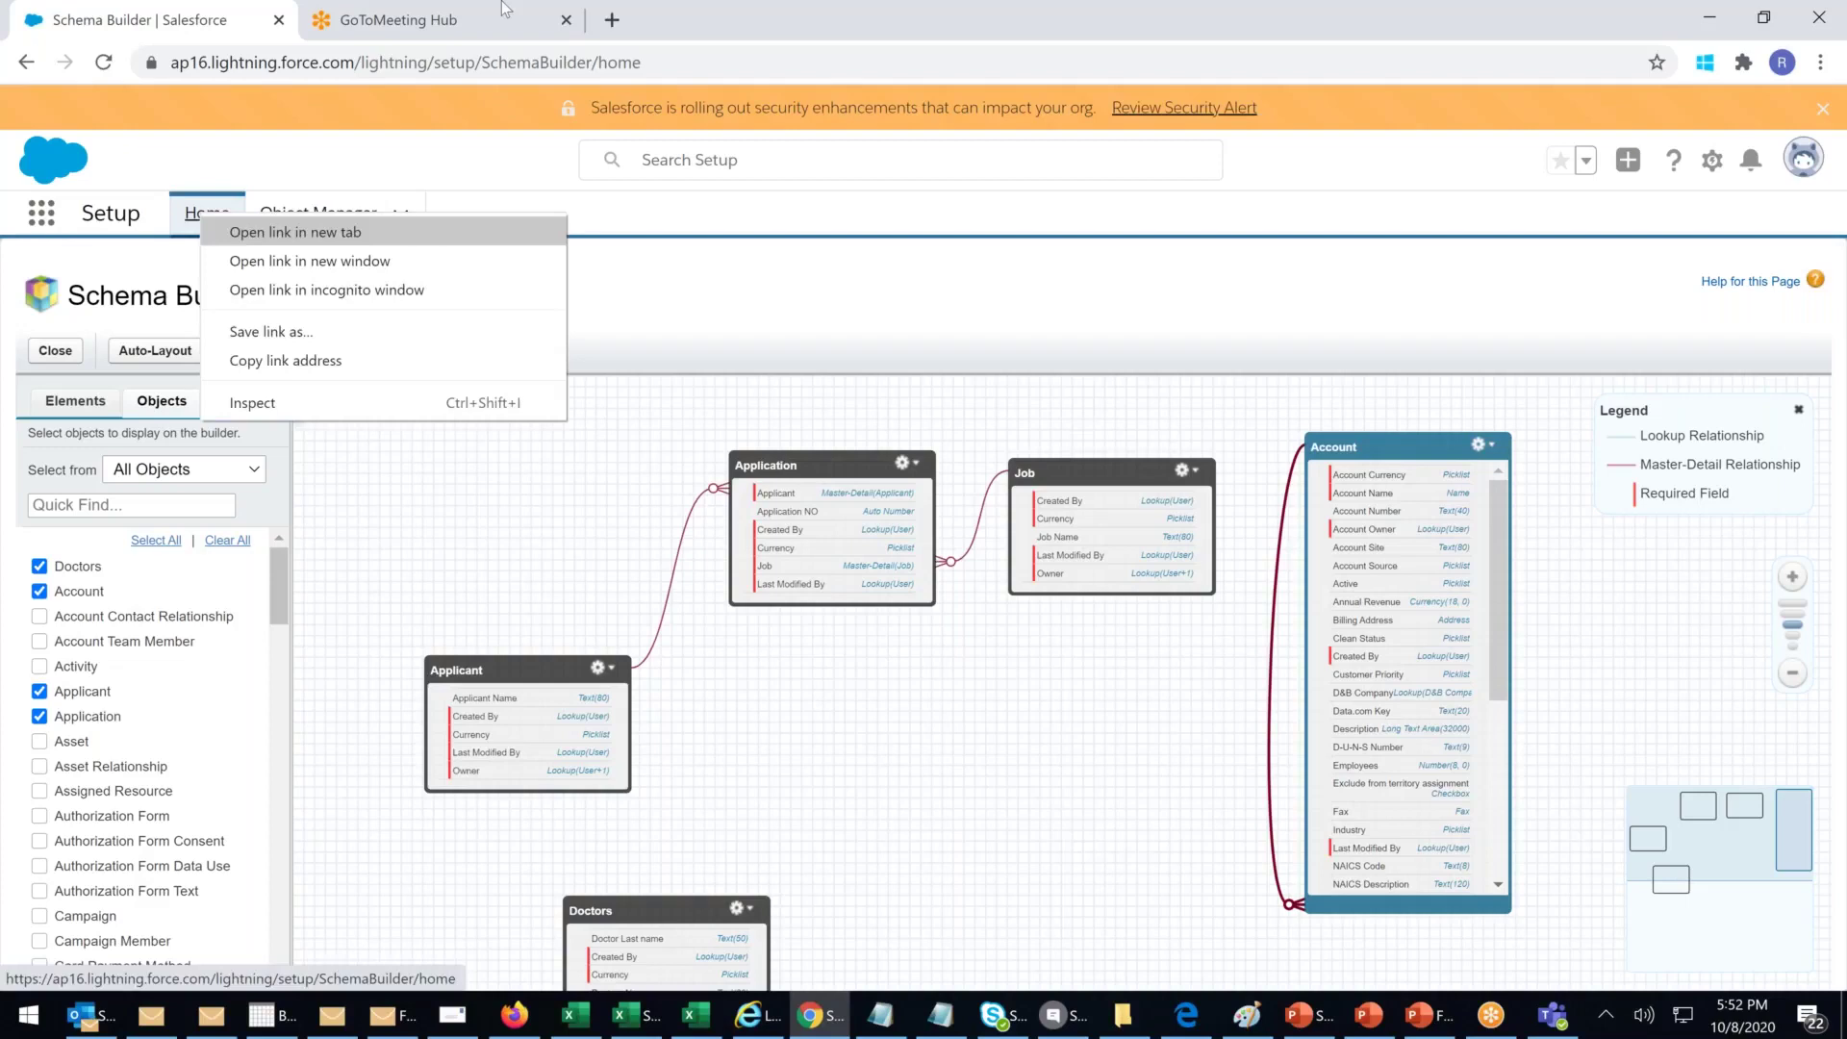
click(253, 232)
click(453, 21)
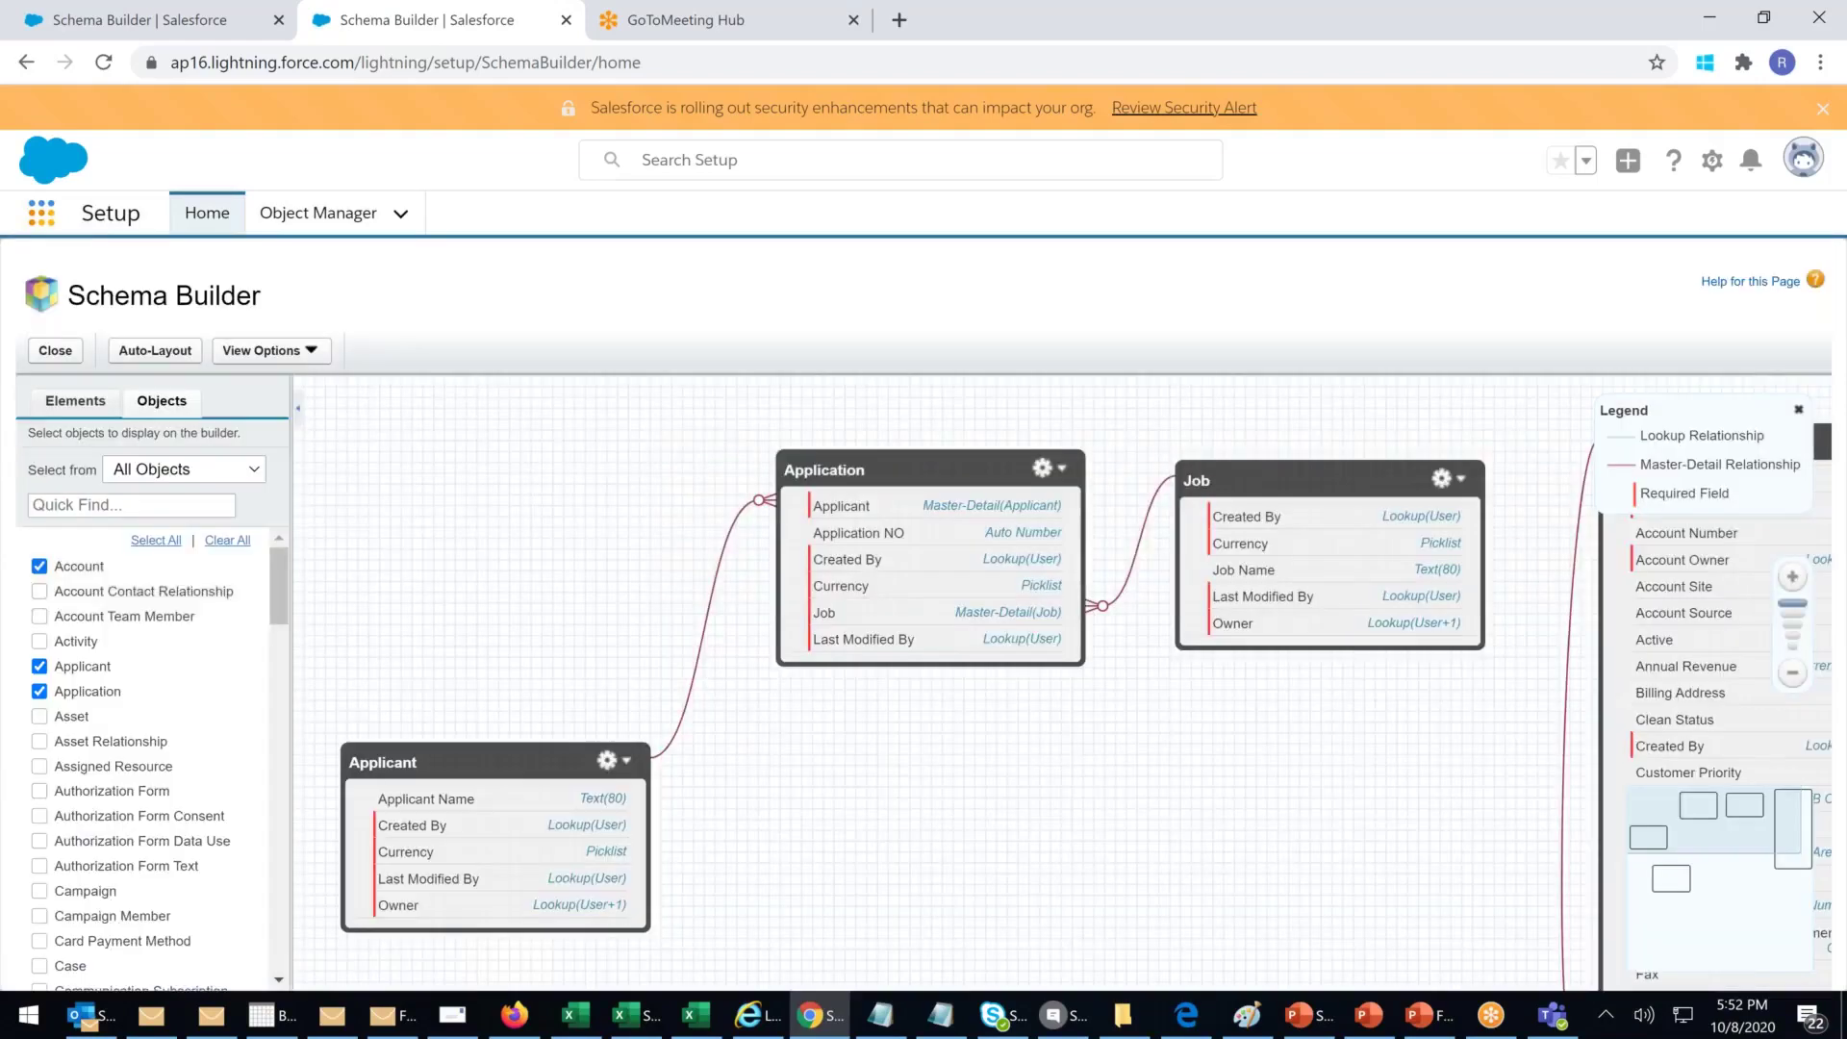
click(41, 212)
click(86, 640)
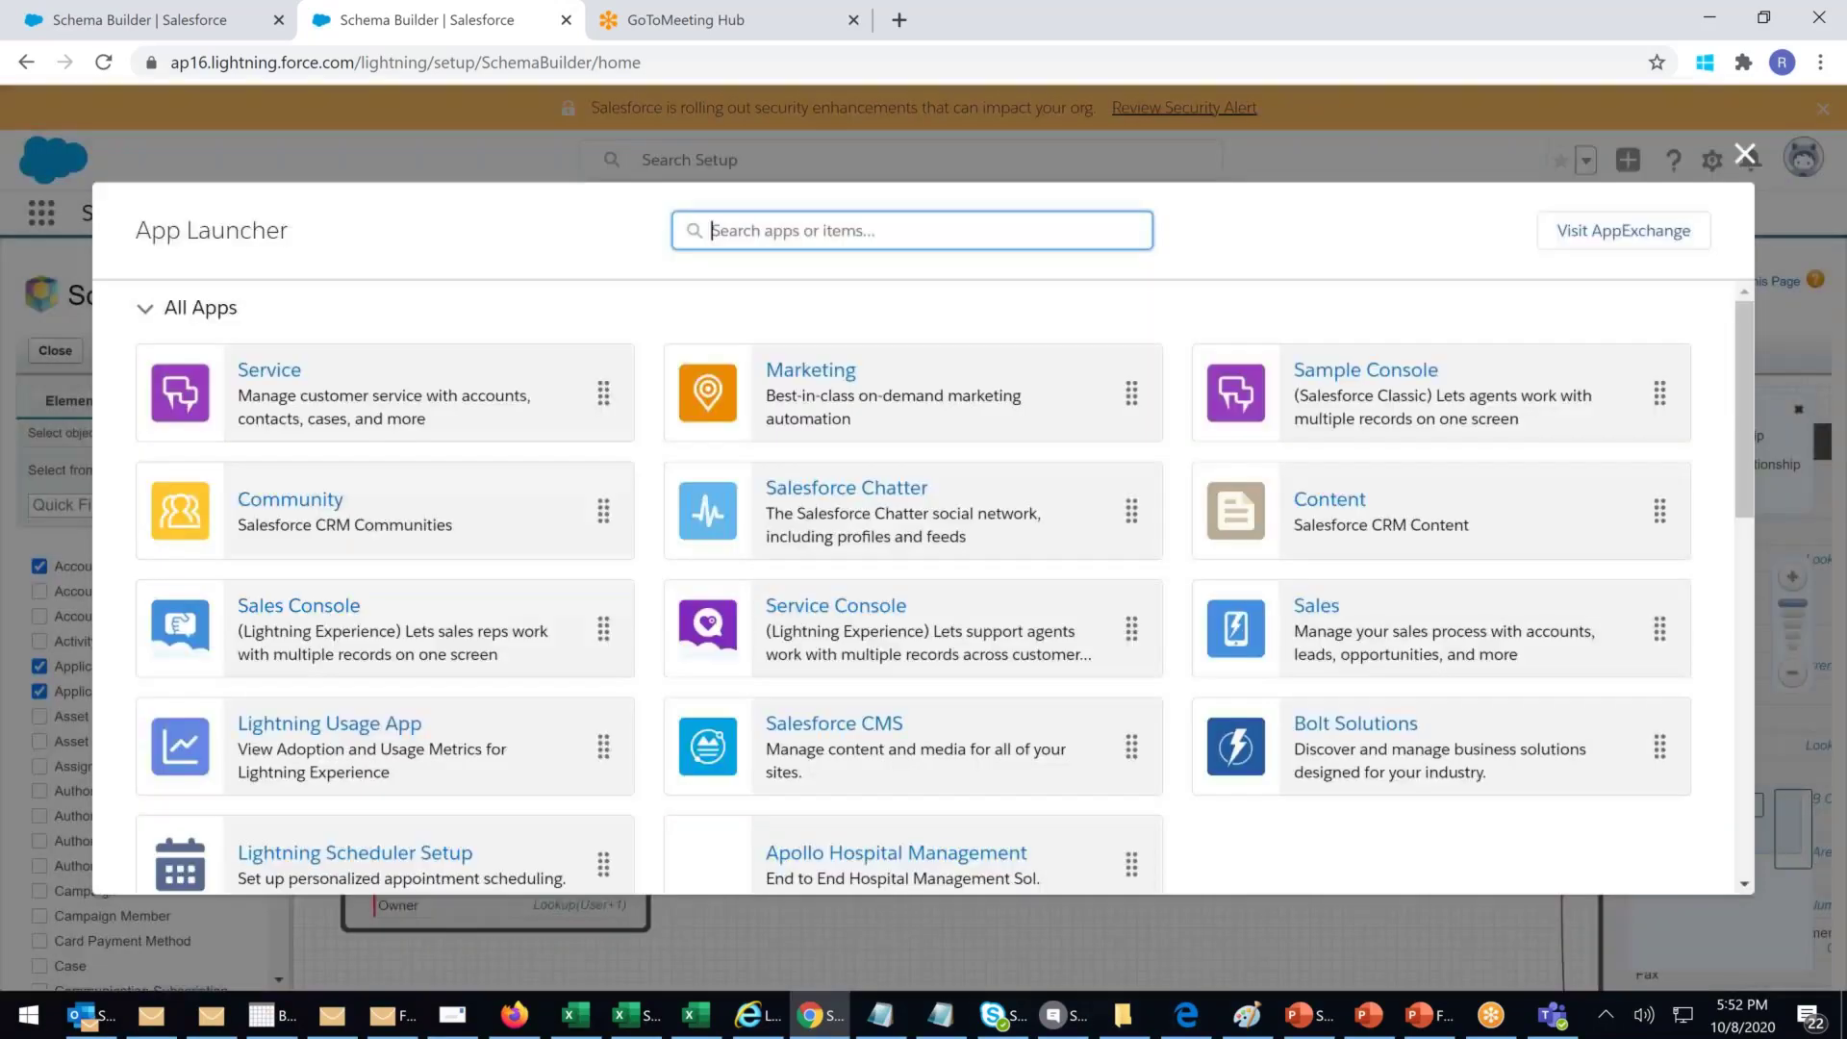
click(1328, 612)
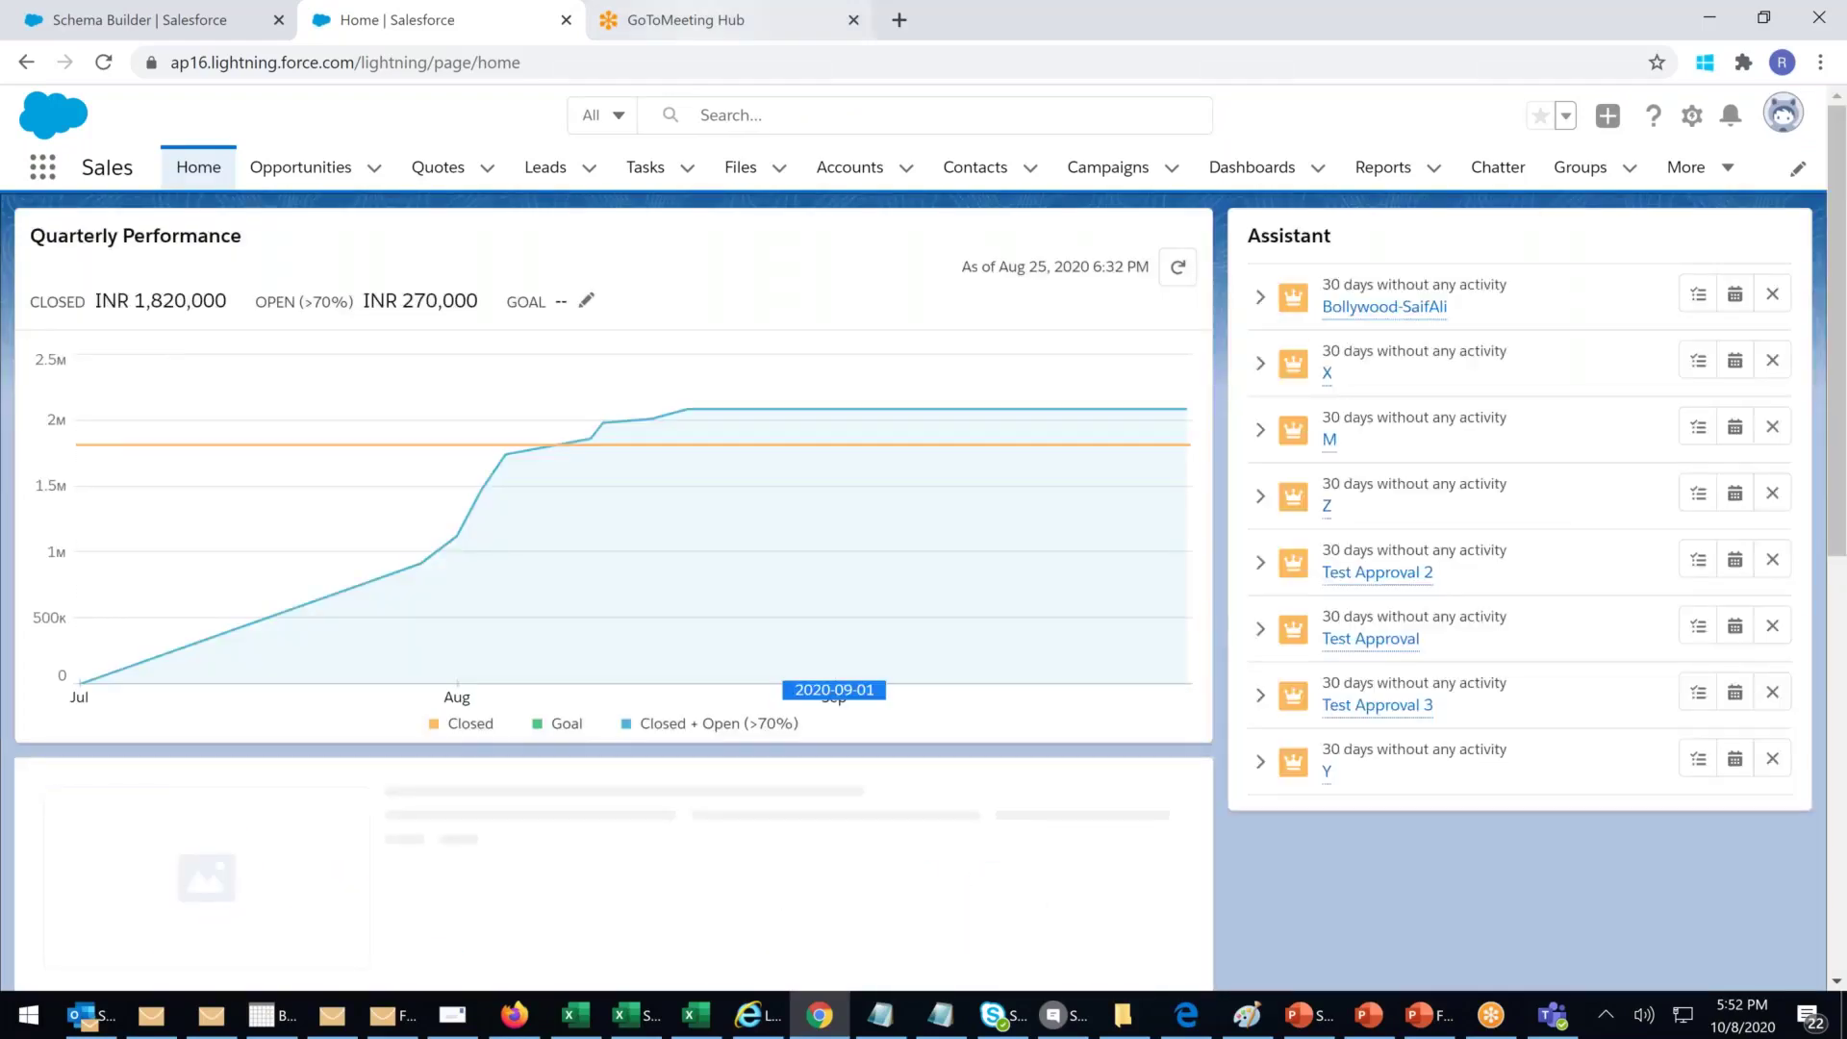
Step: Open the Govt. Of India contact from the Contacts list and show its Details
click(1003, 173)
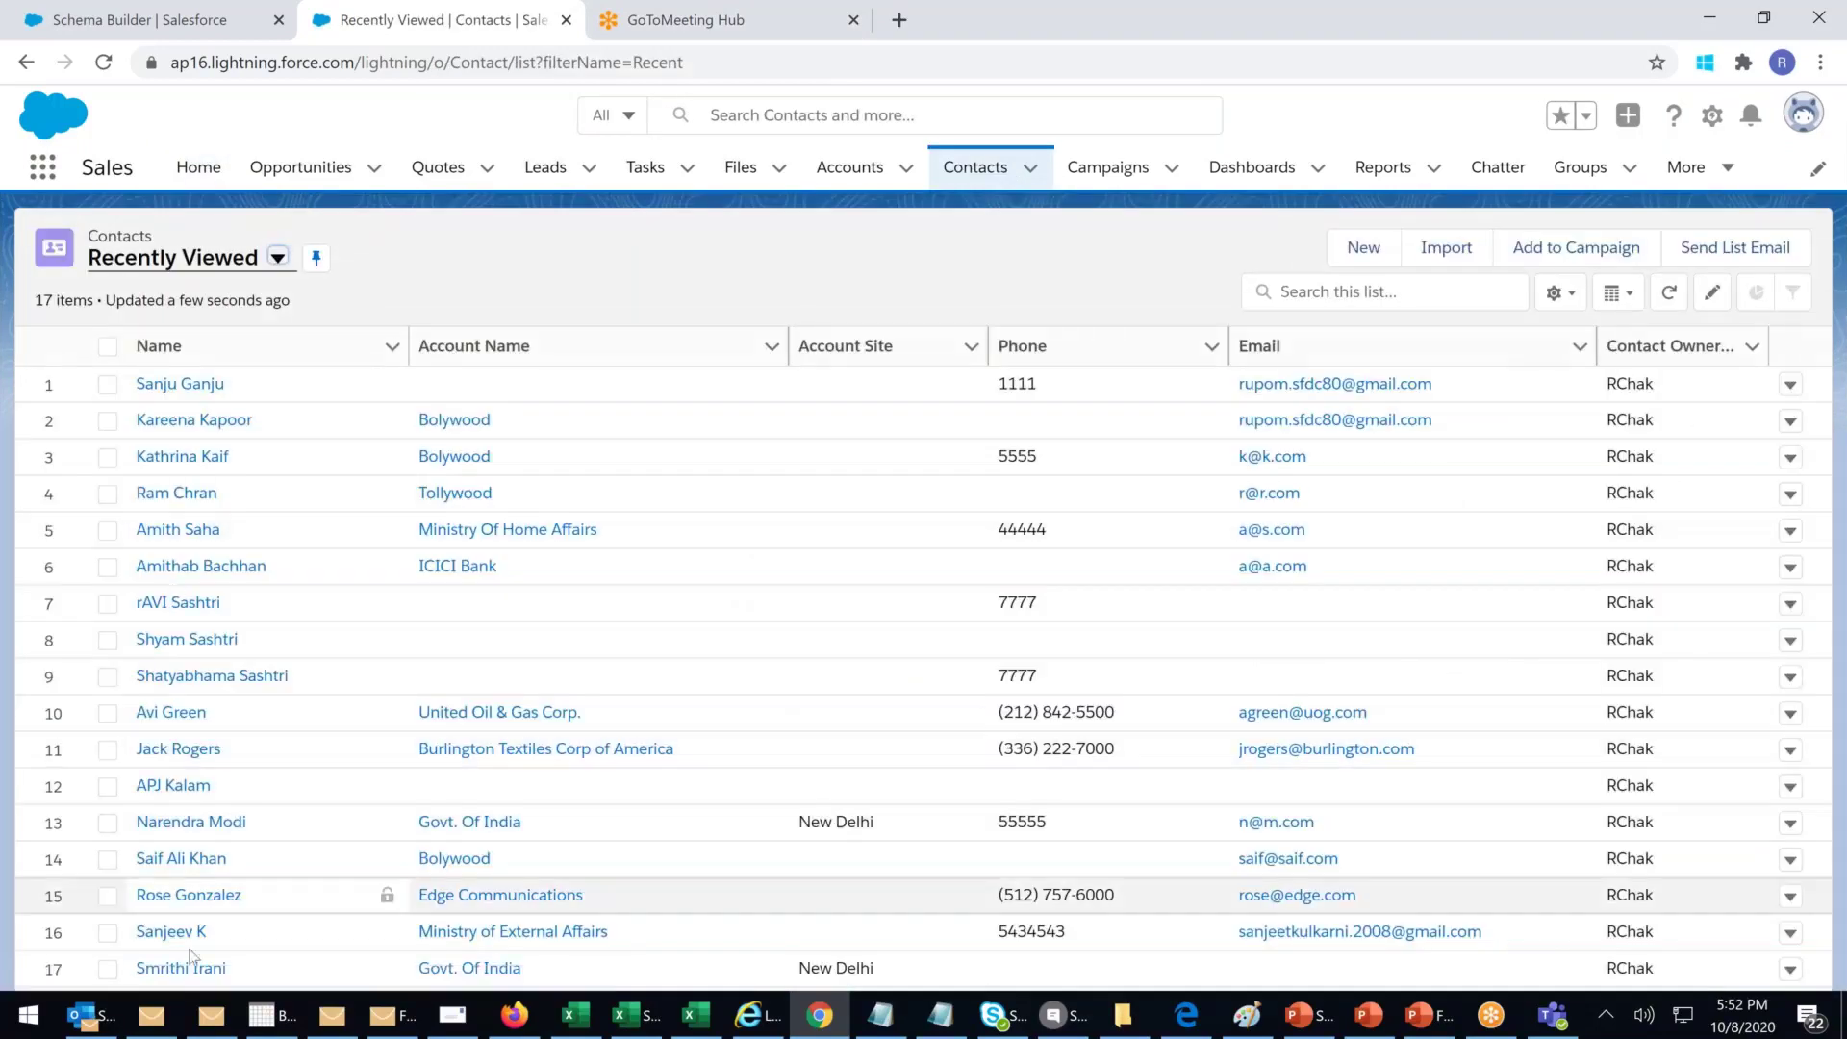
click(185, 969)
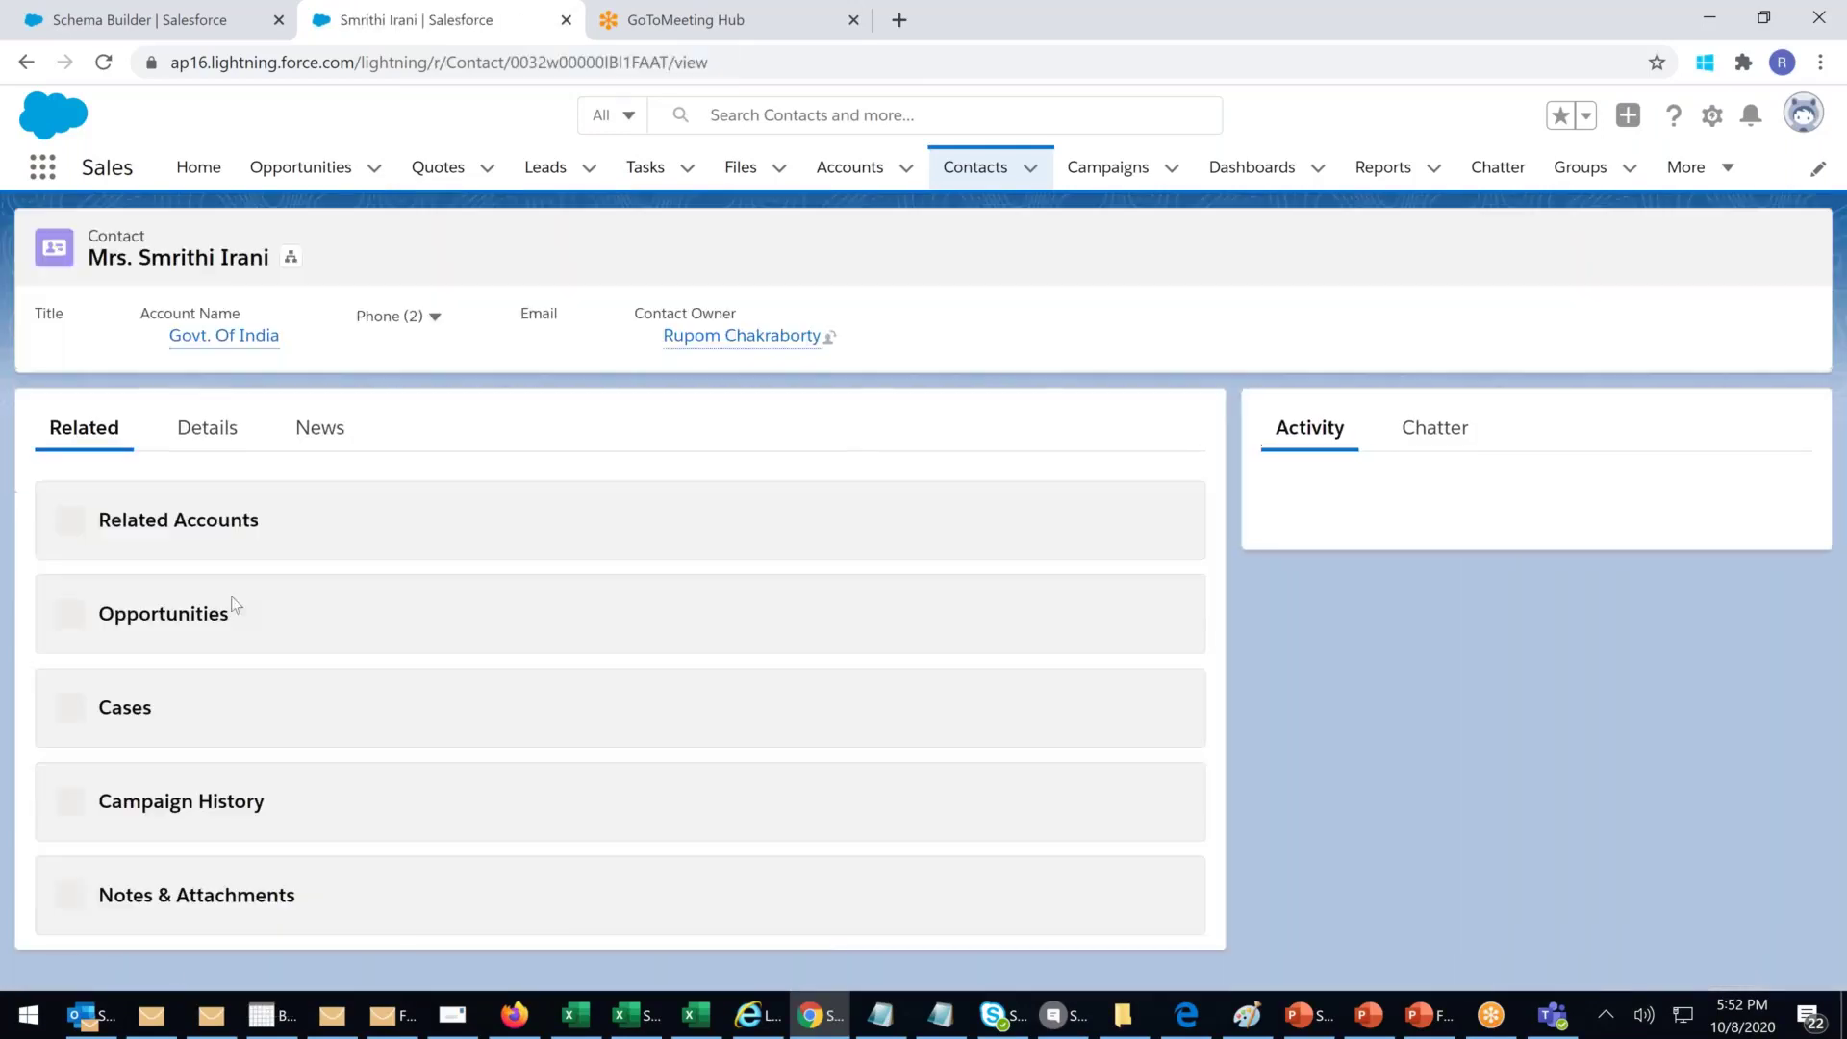
click(208, 431)
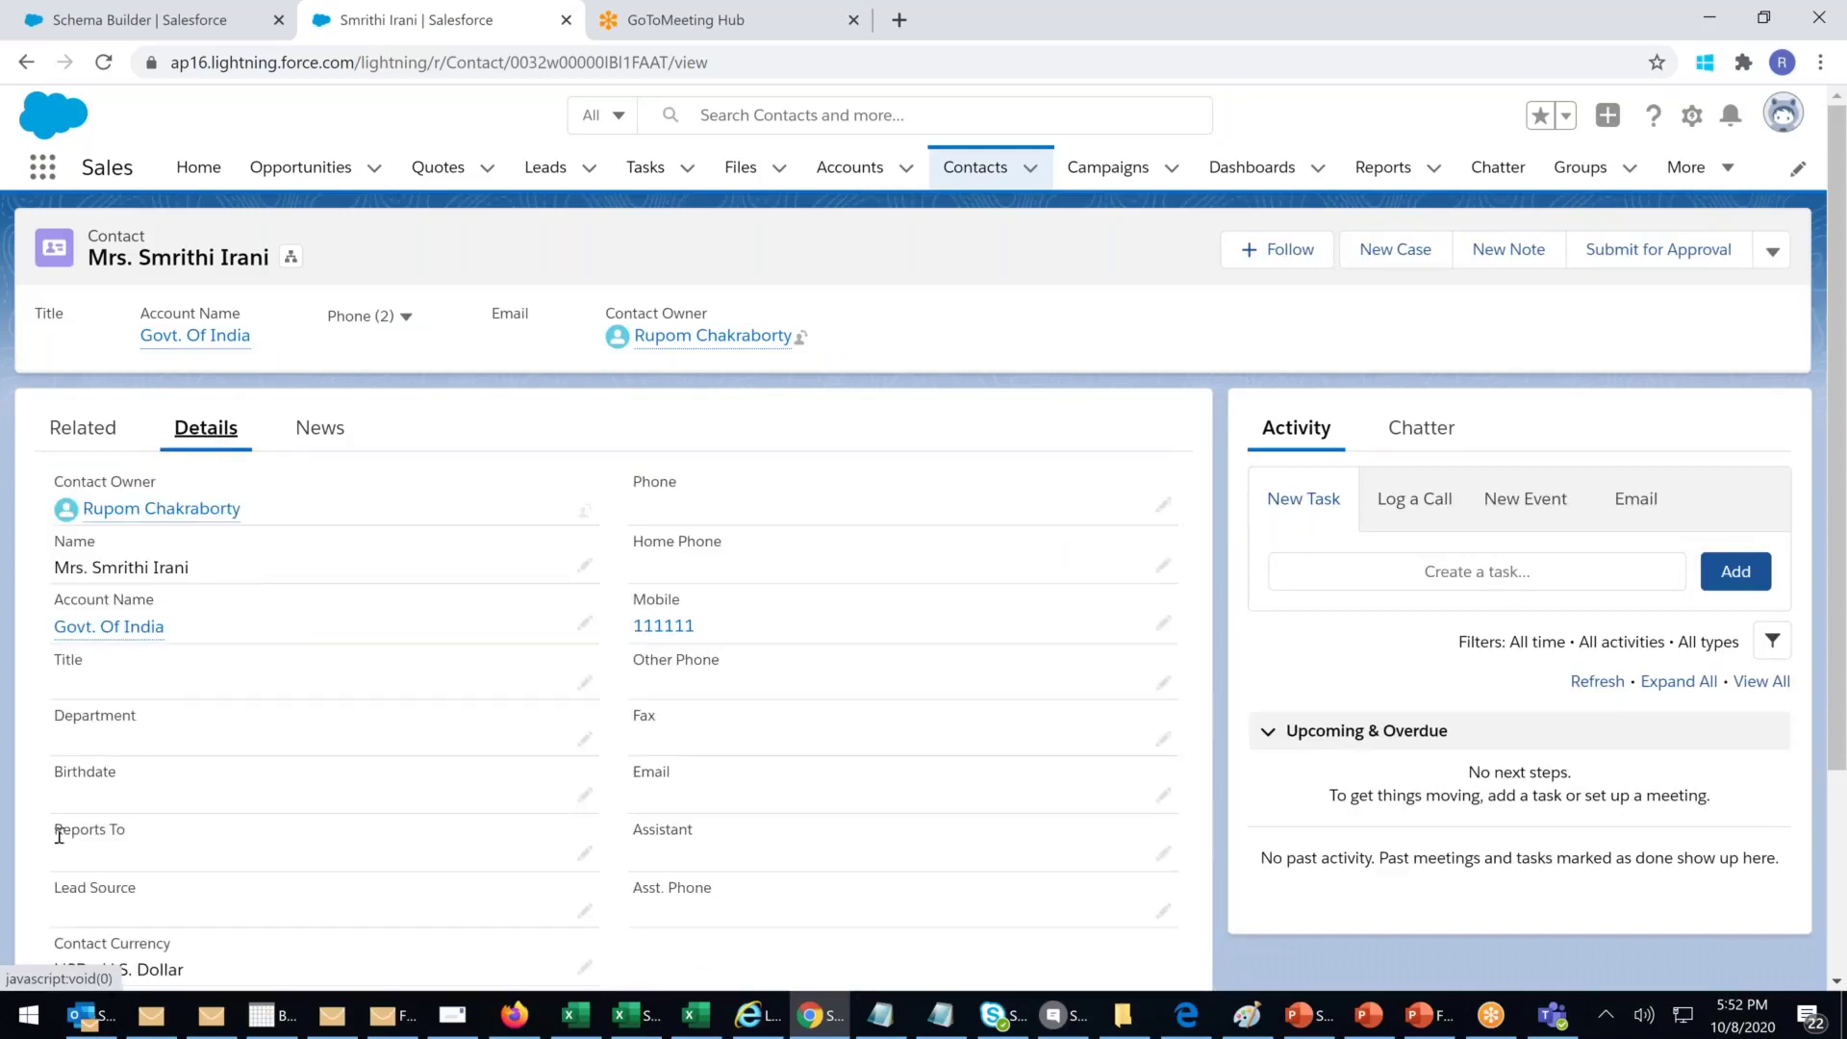
drag(64, 829, 153, 829)
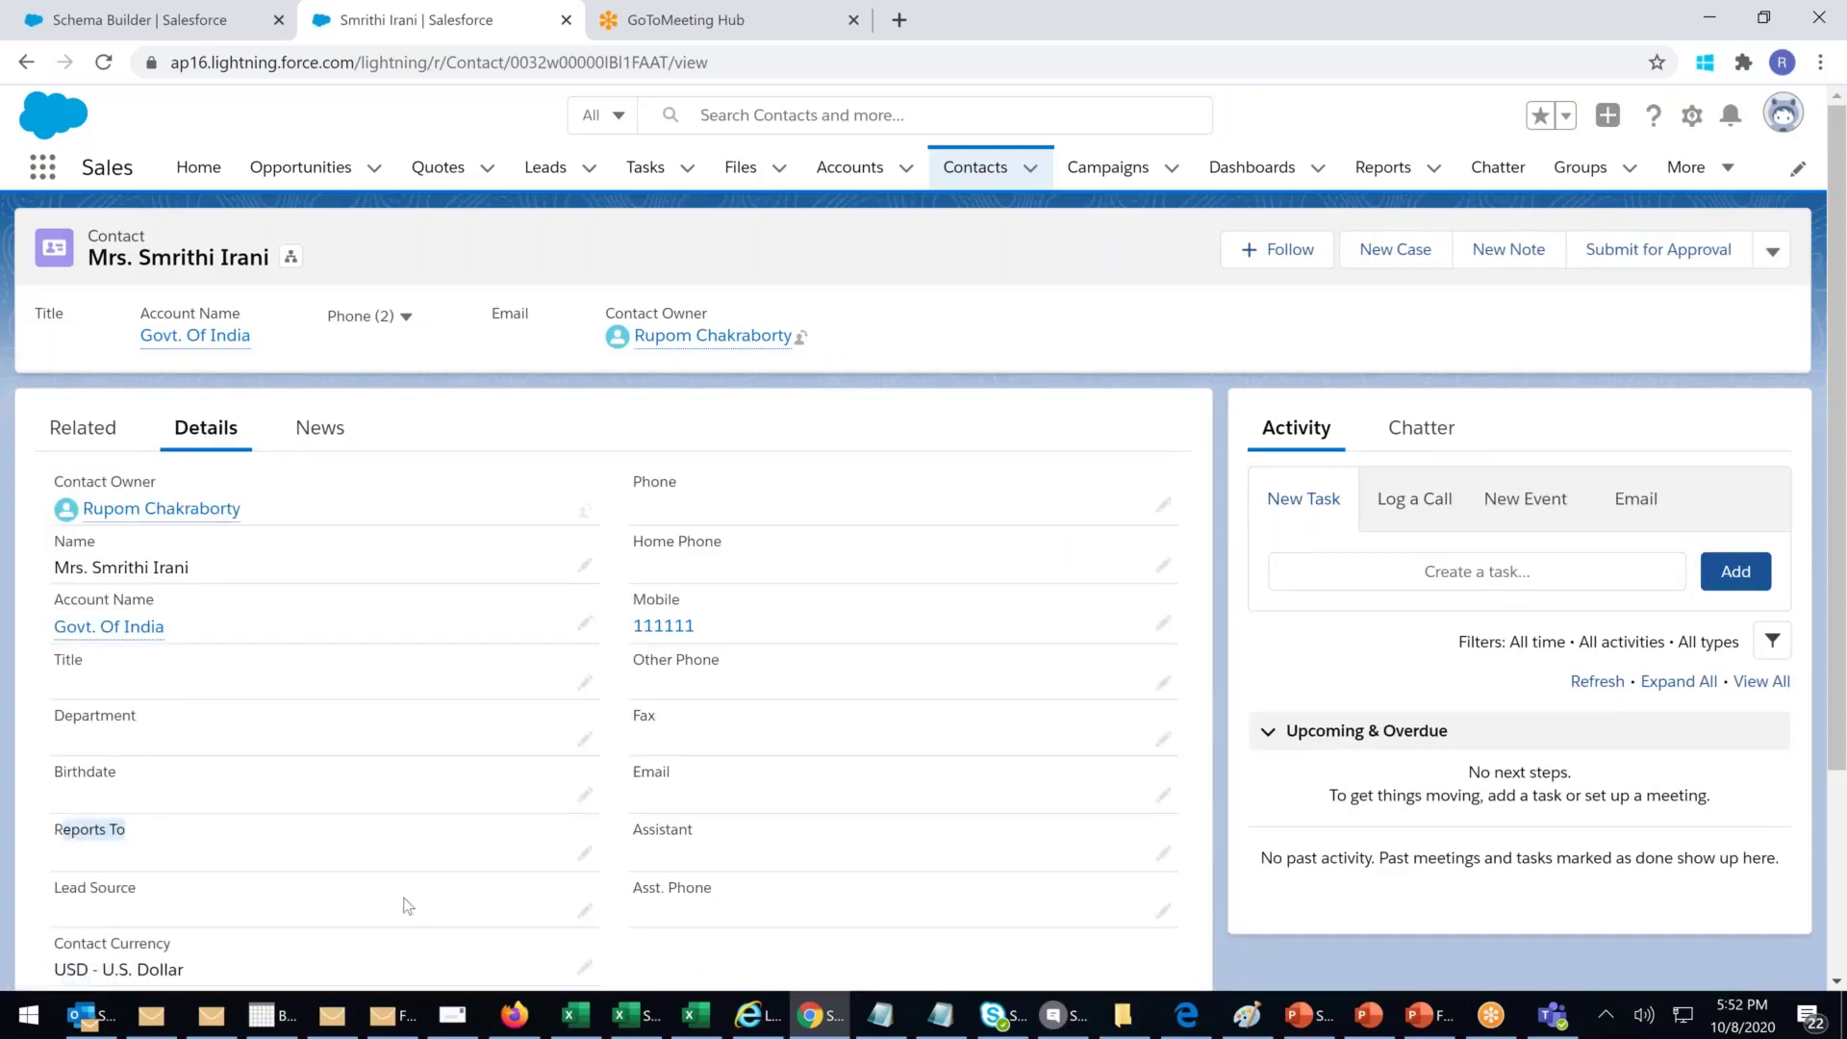
Step: Set the contact's Reports To to the manager contact, save, and open the Contact Hierarchy
click(584, 853)
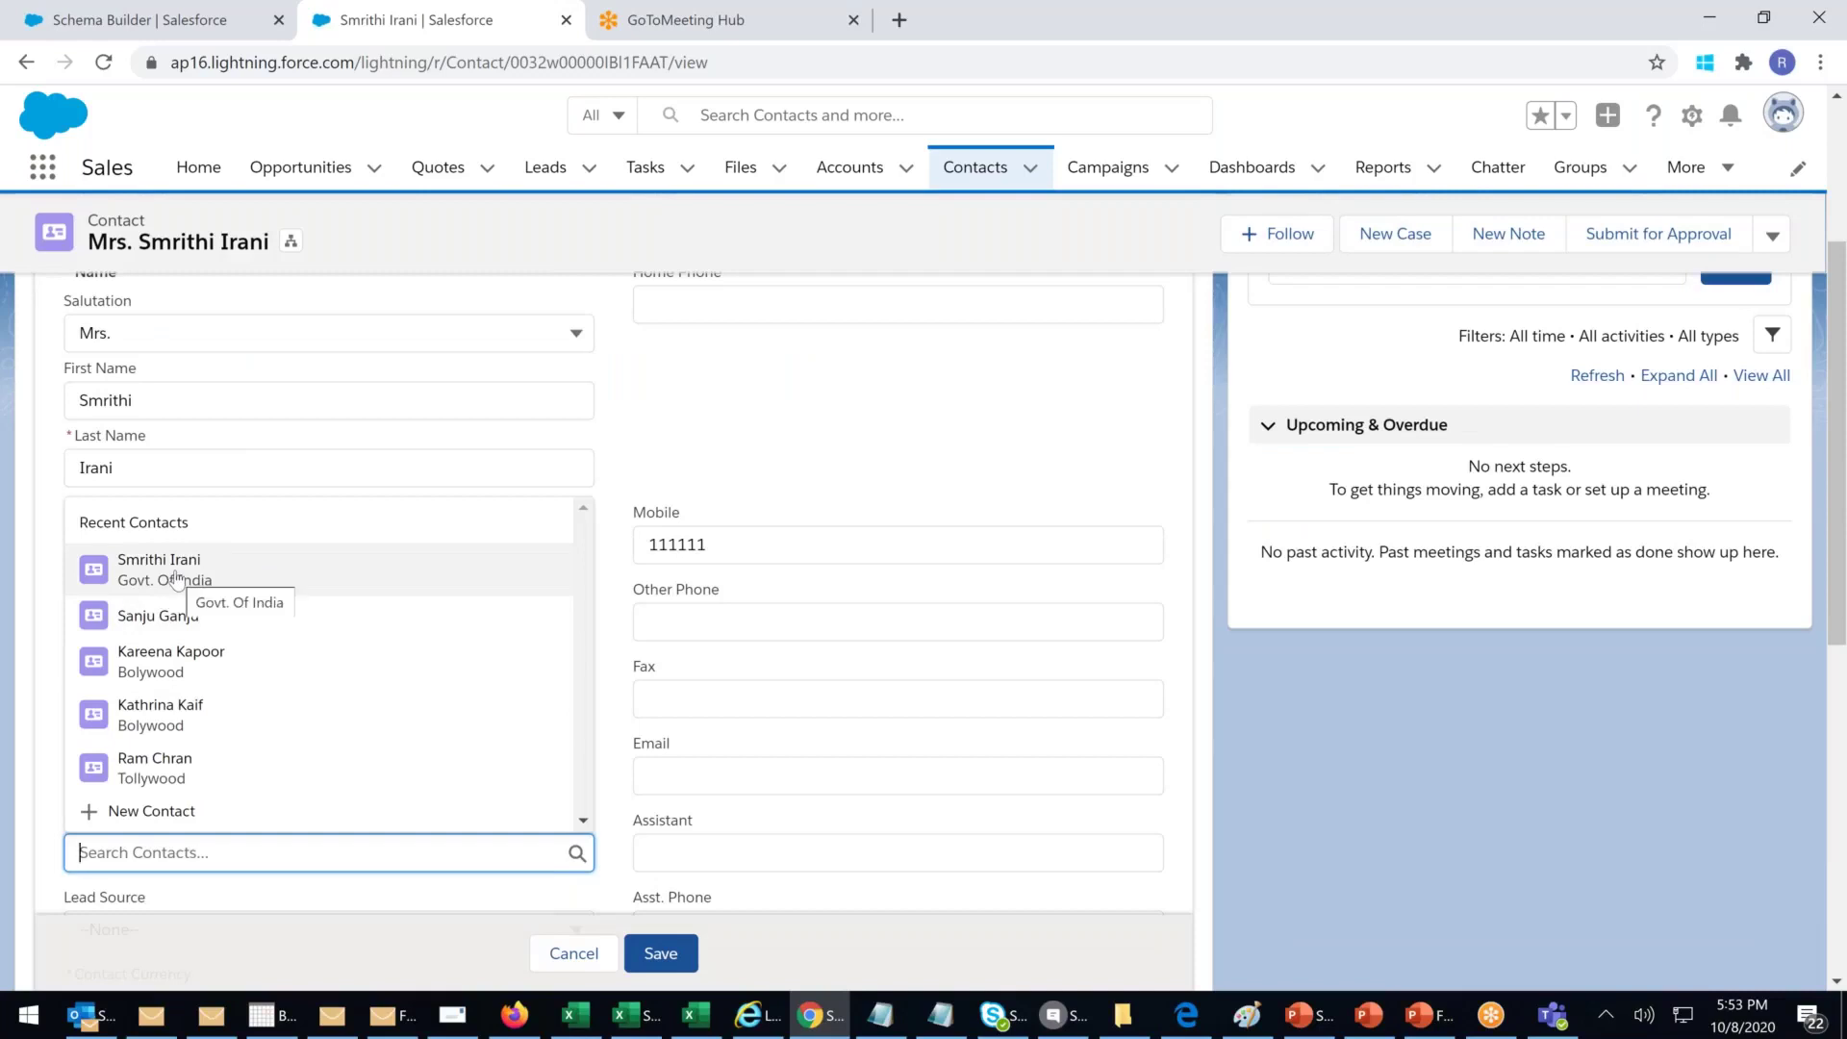
text(na)
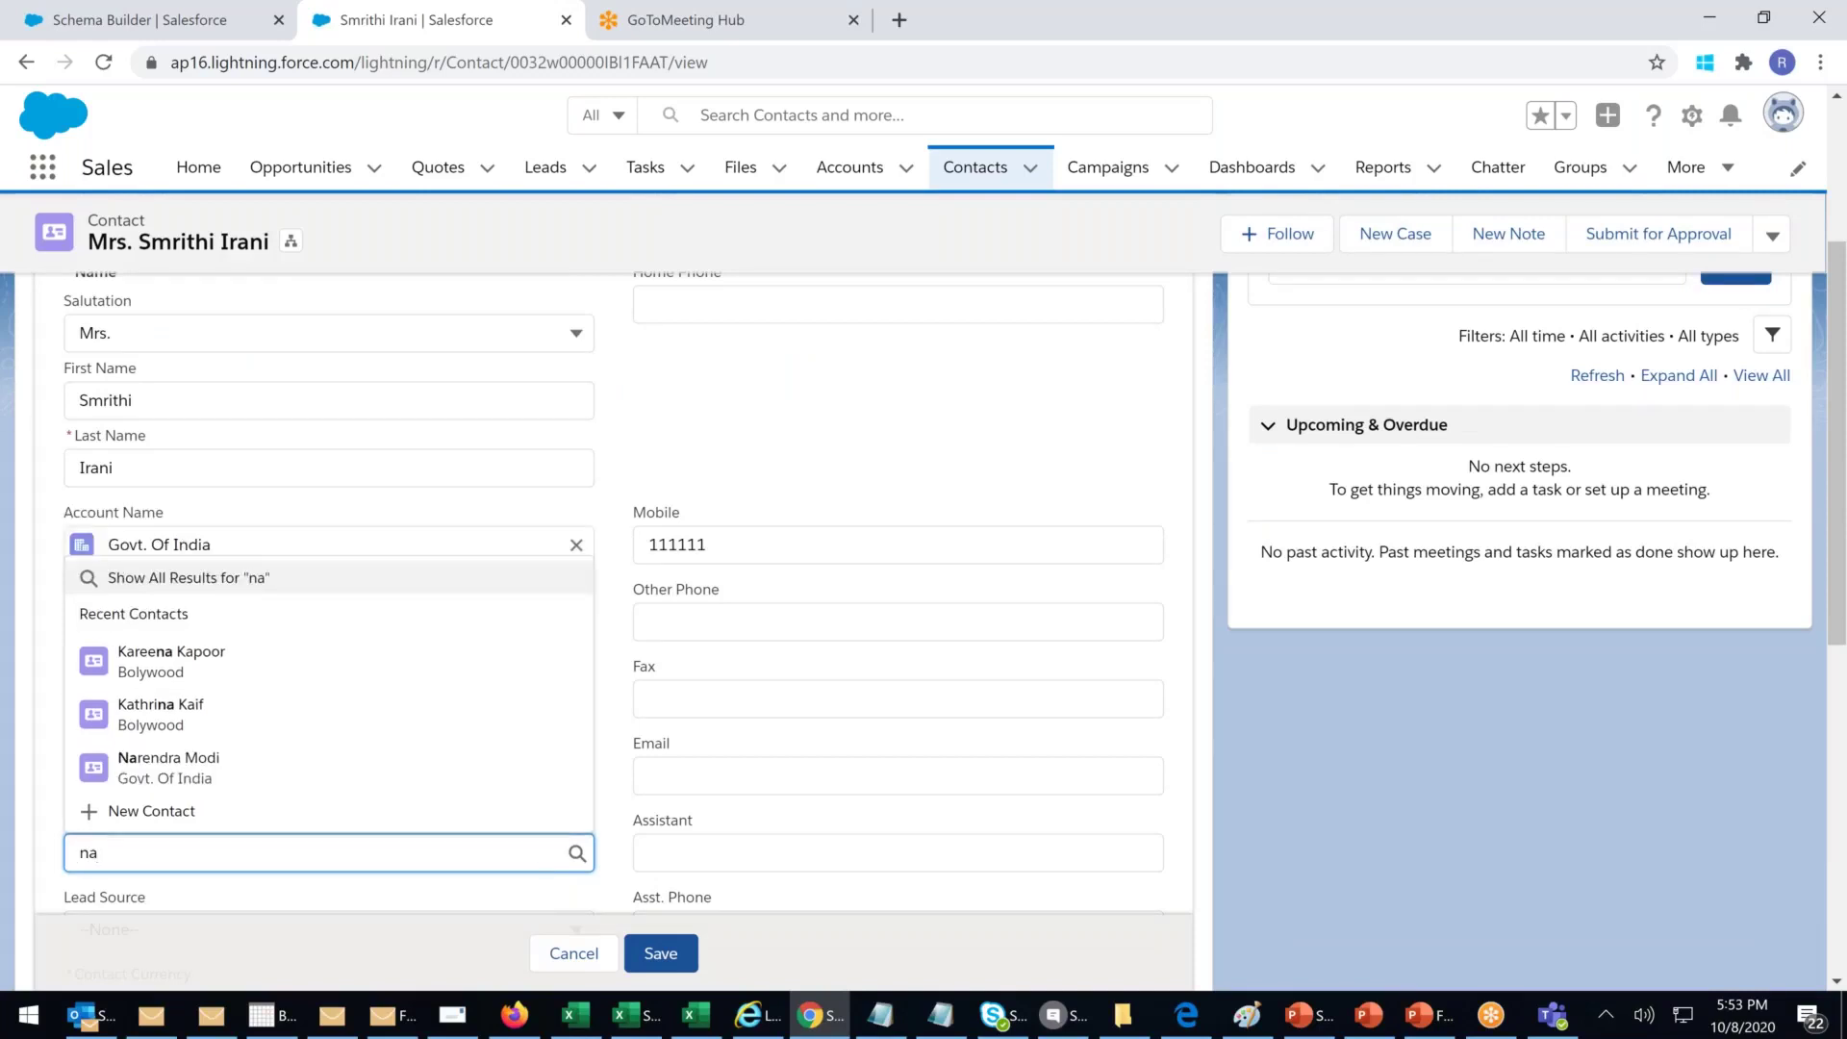
click(149, 767)
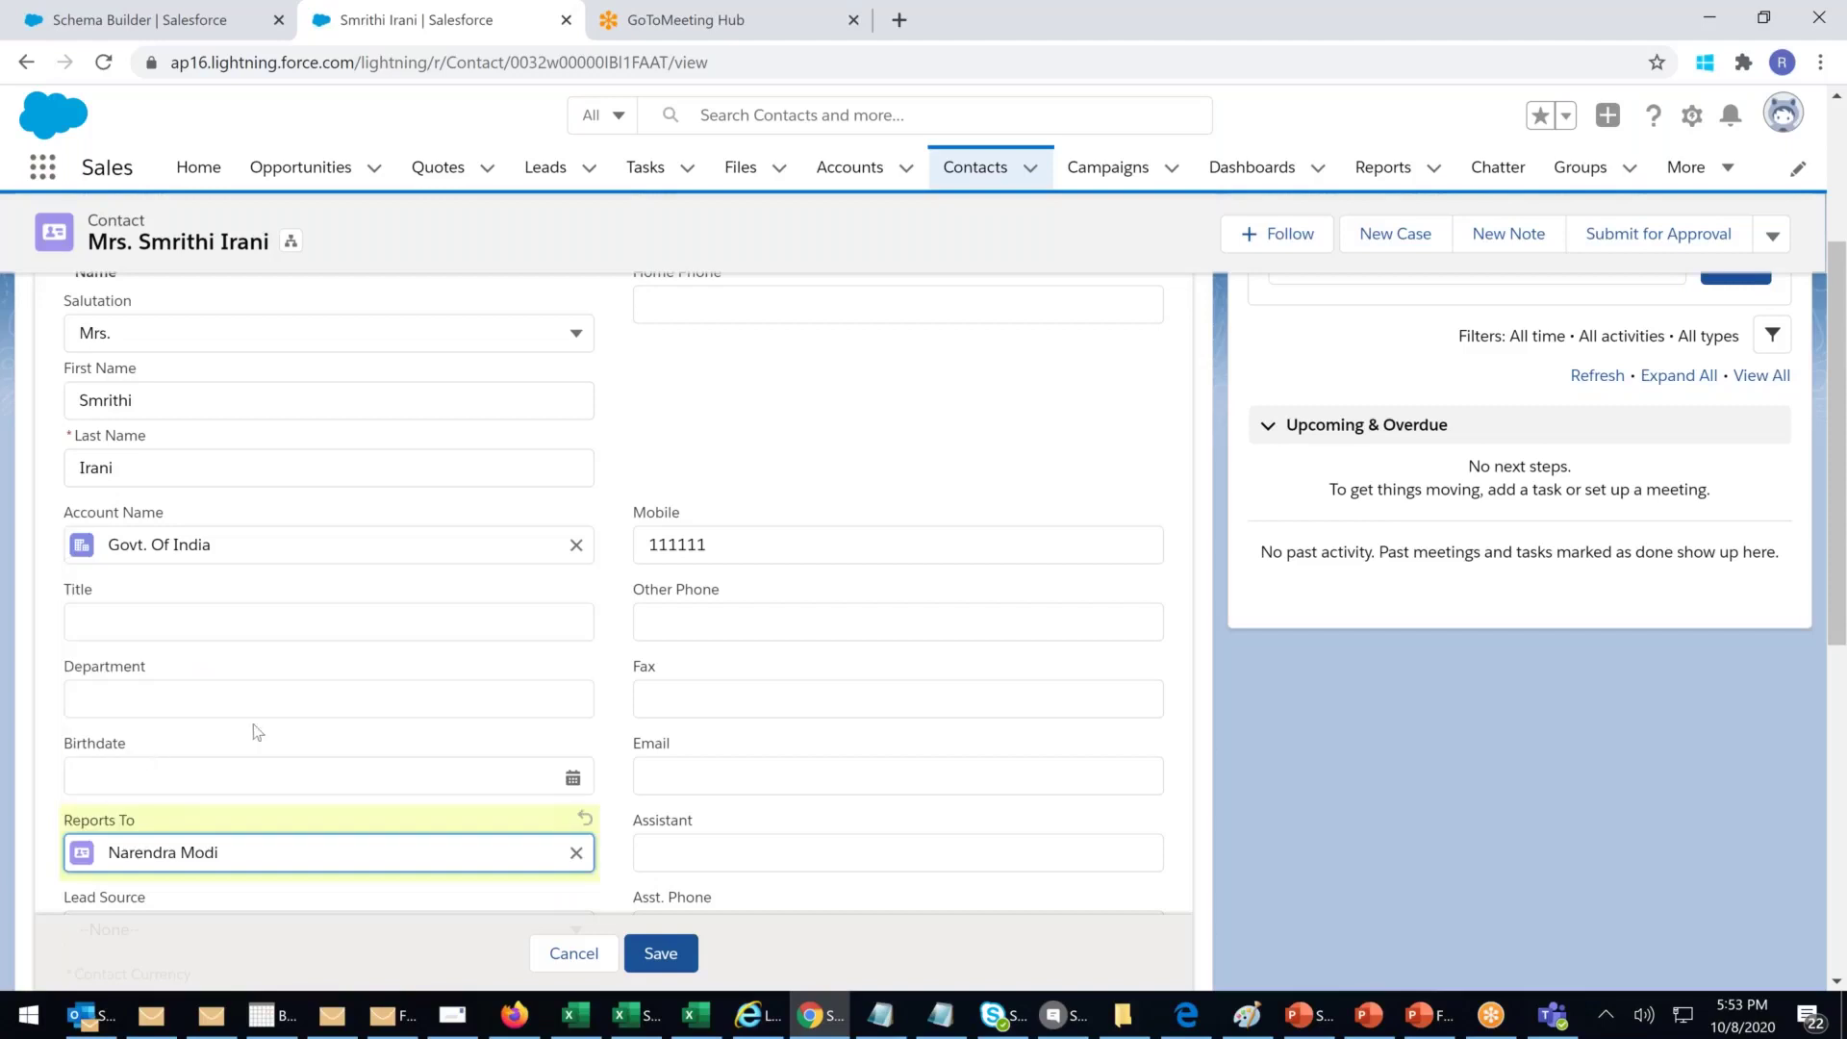
scroll(264, 728, up, 2)
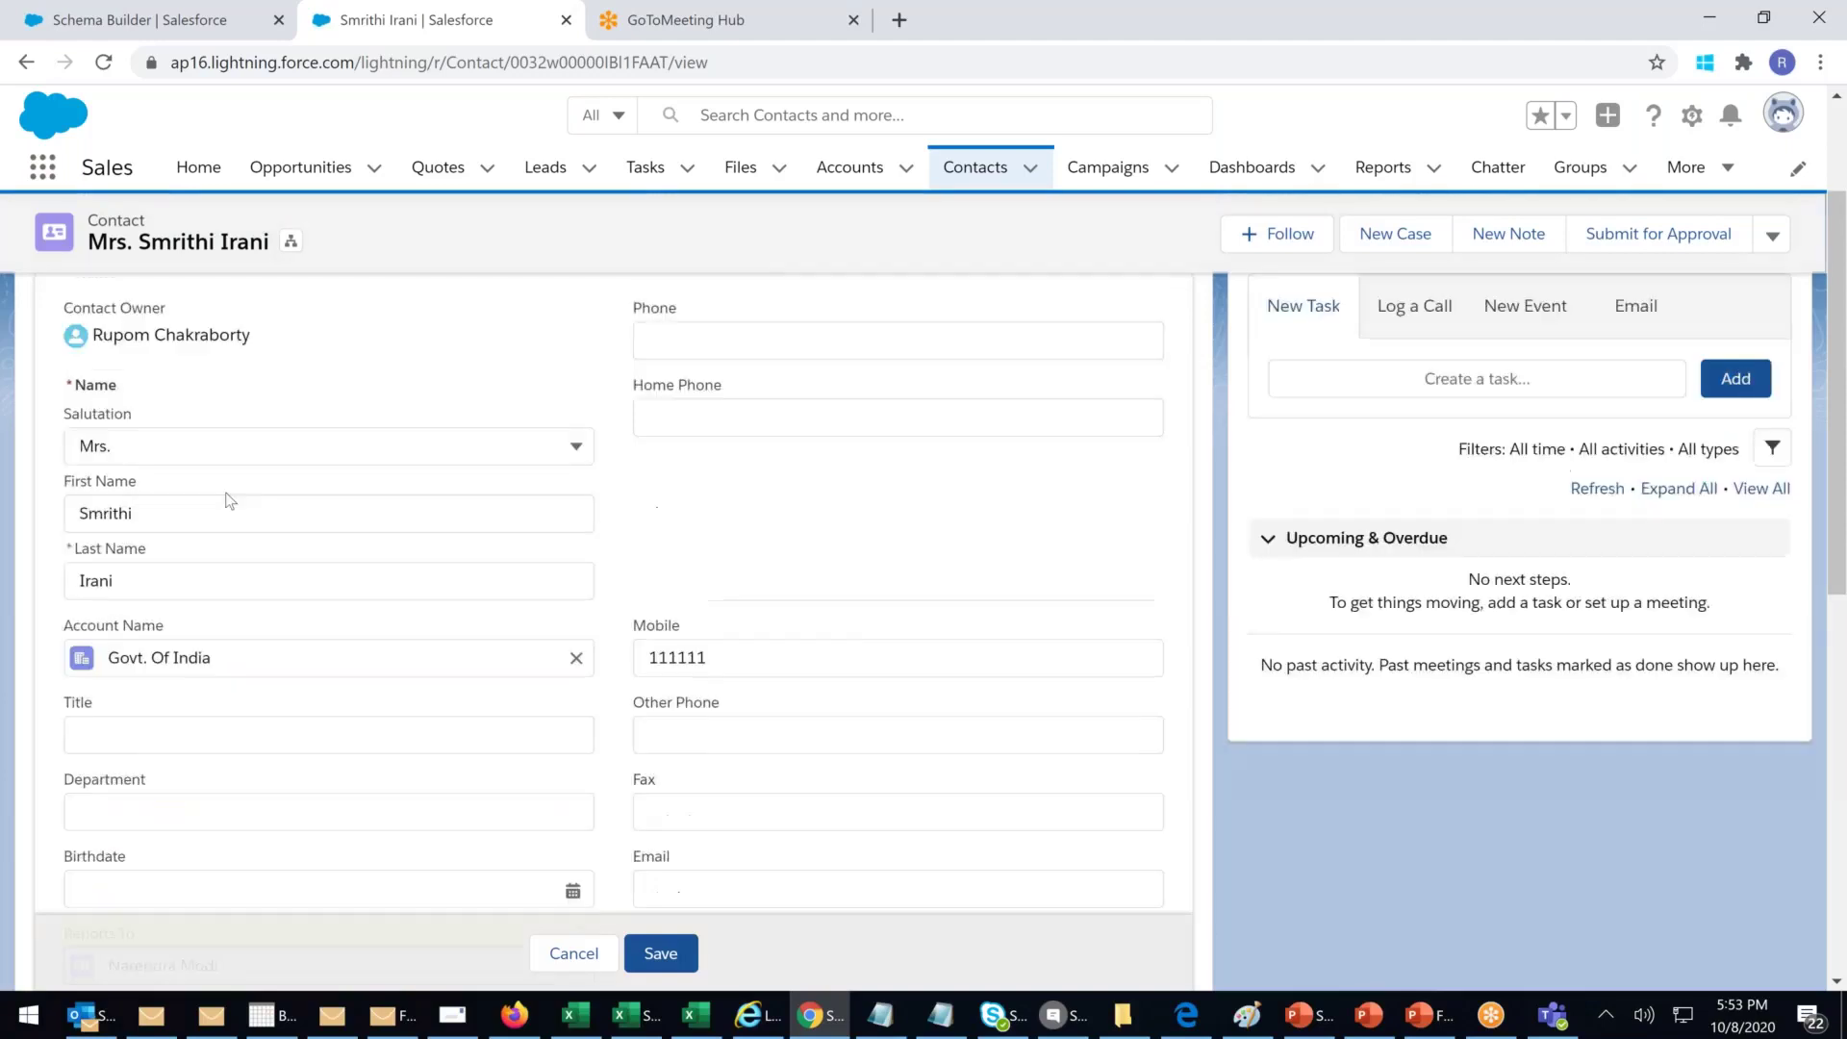
scroll(220, 578, down, 3)
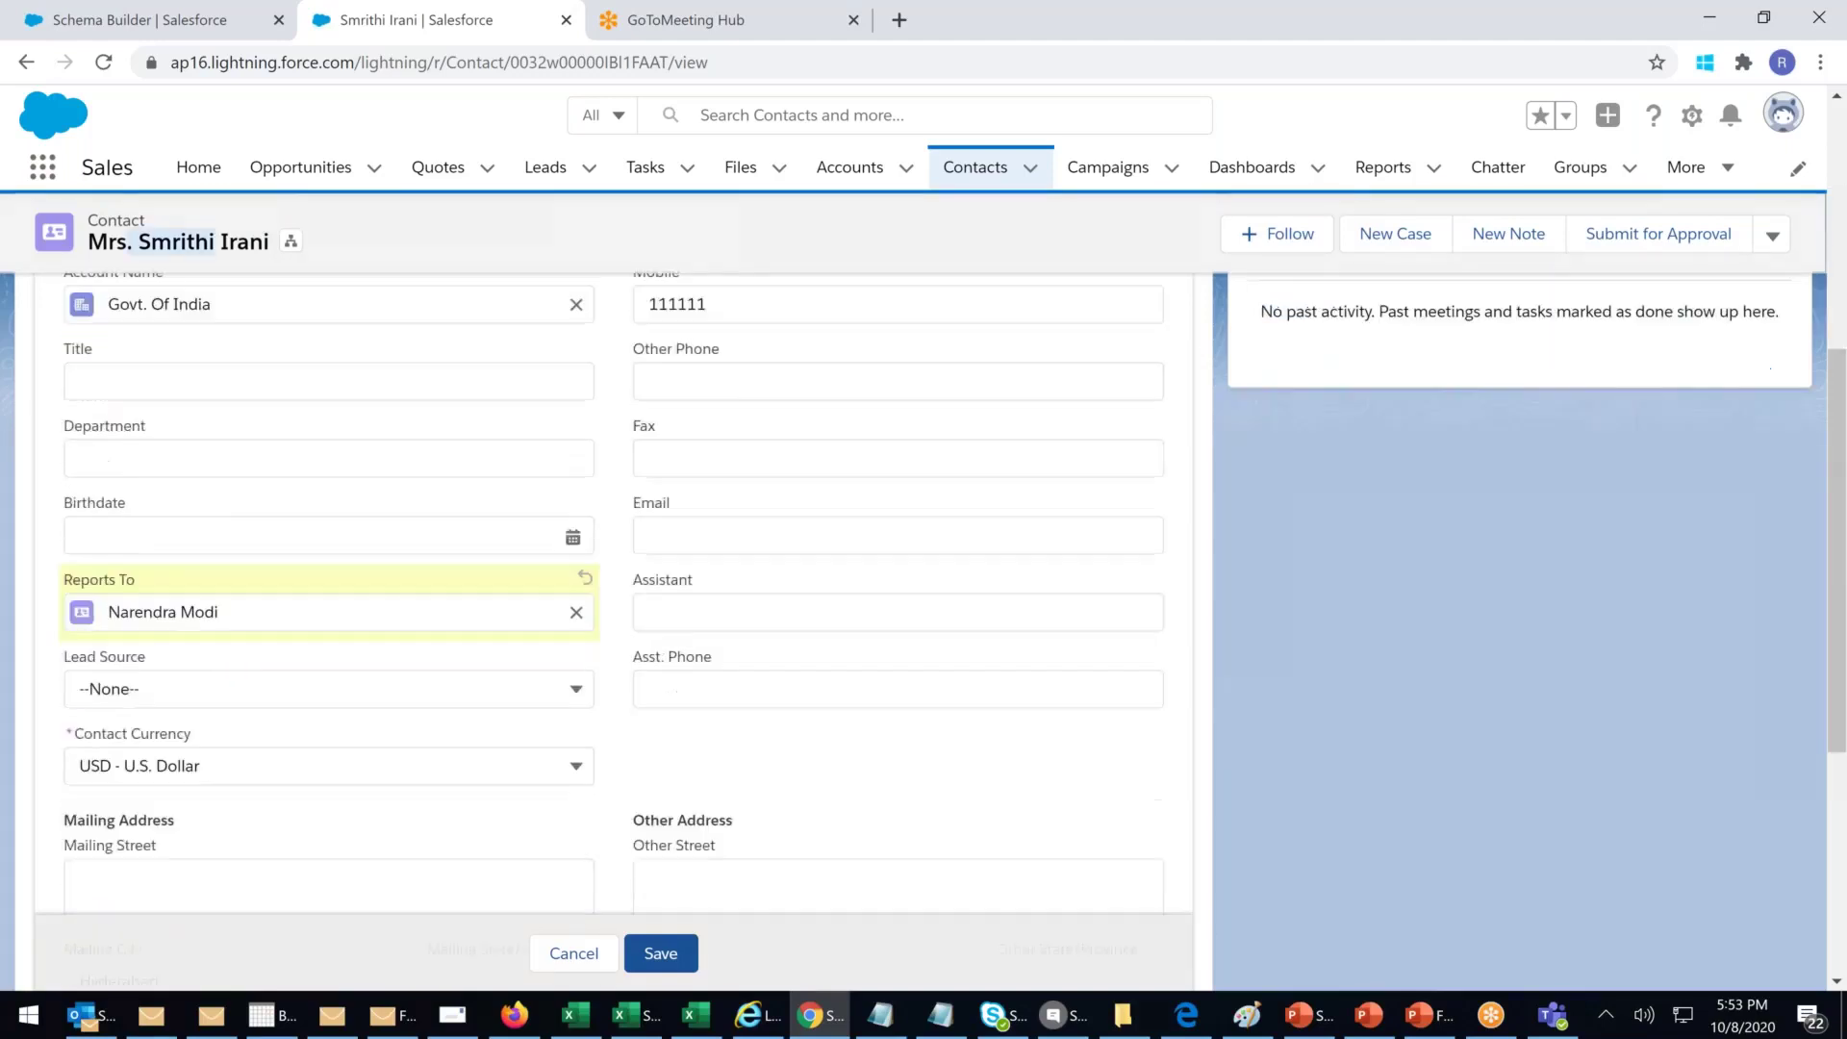
click(660, 953)
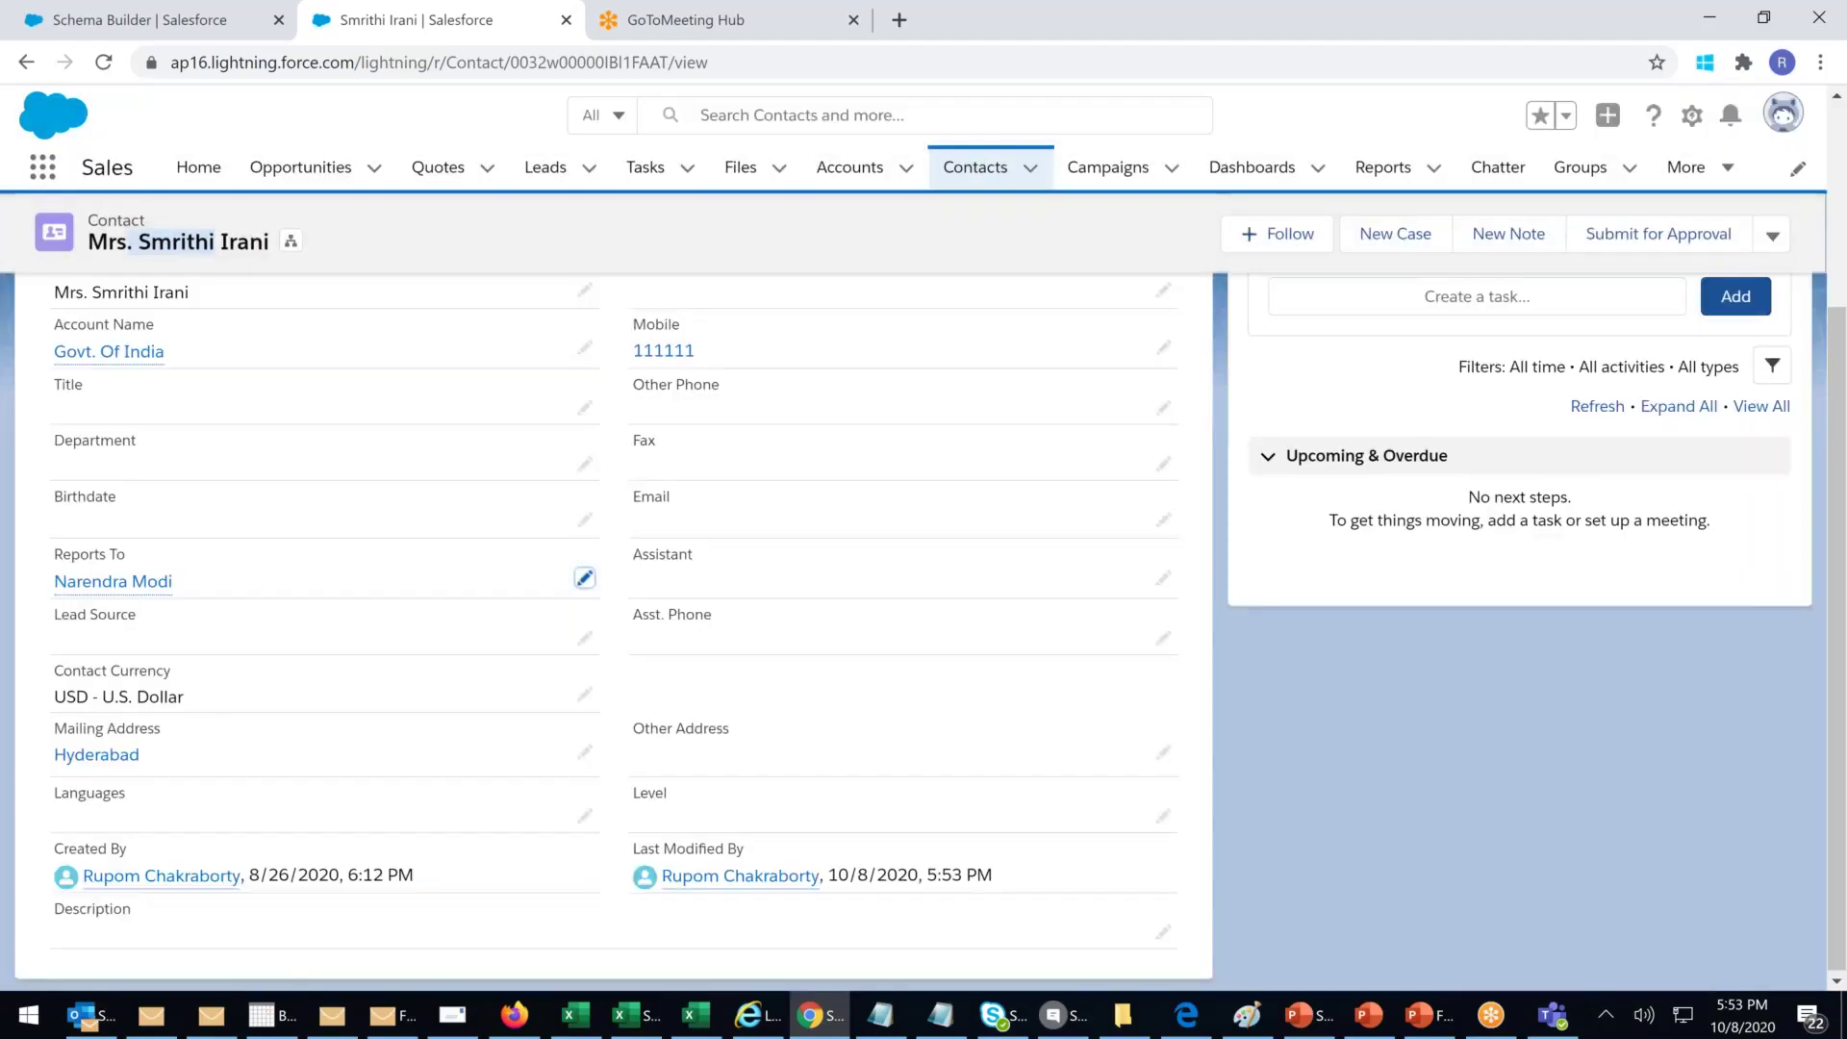
click(292, 264)
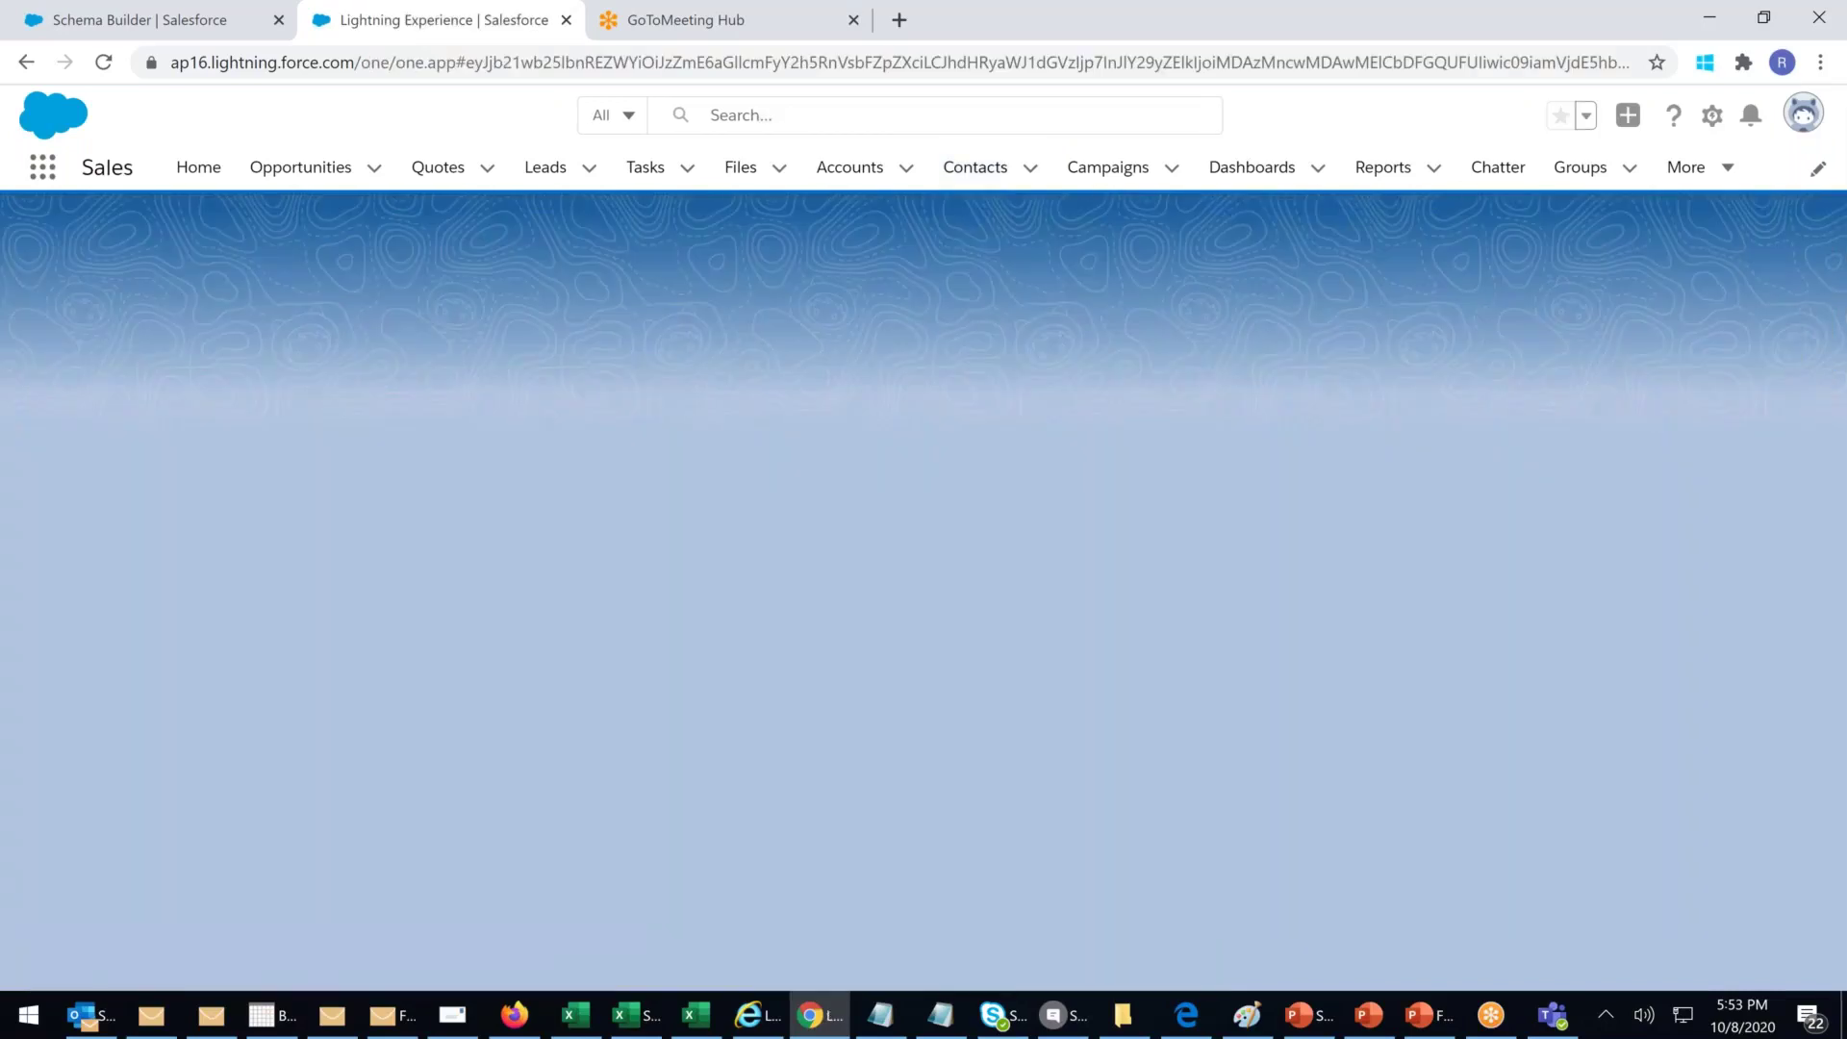
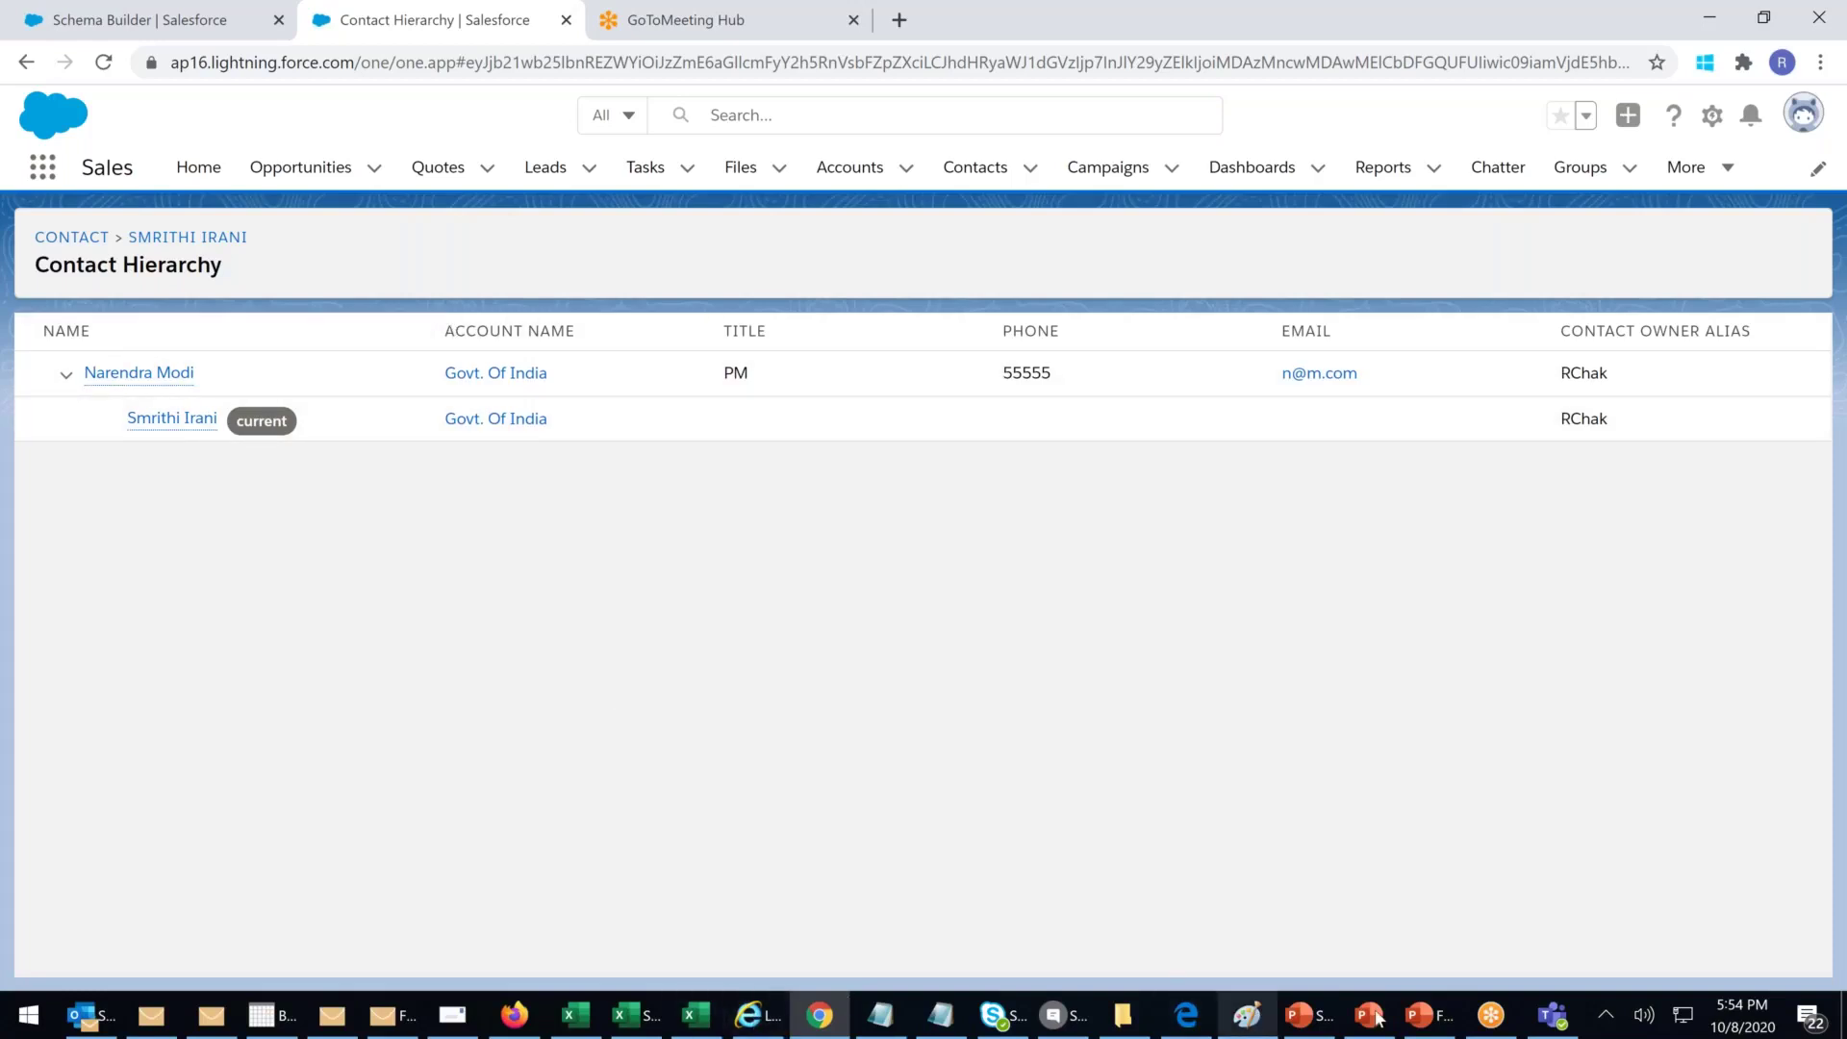
Step: Return to the Schema Builder tab showing the Applicant, Application, Job, Account and Doctors diagram
click(195, 19)
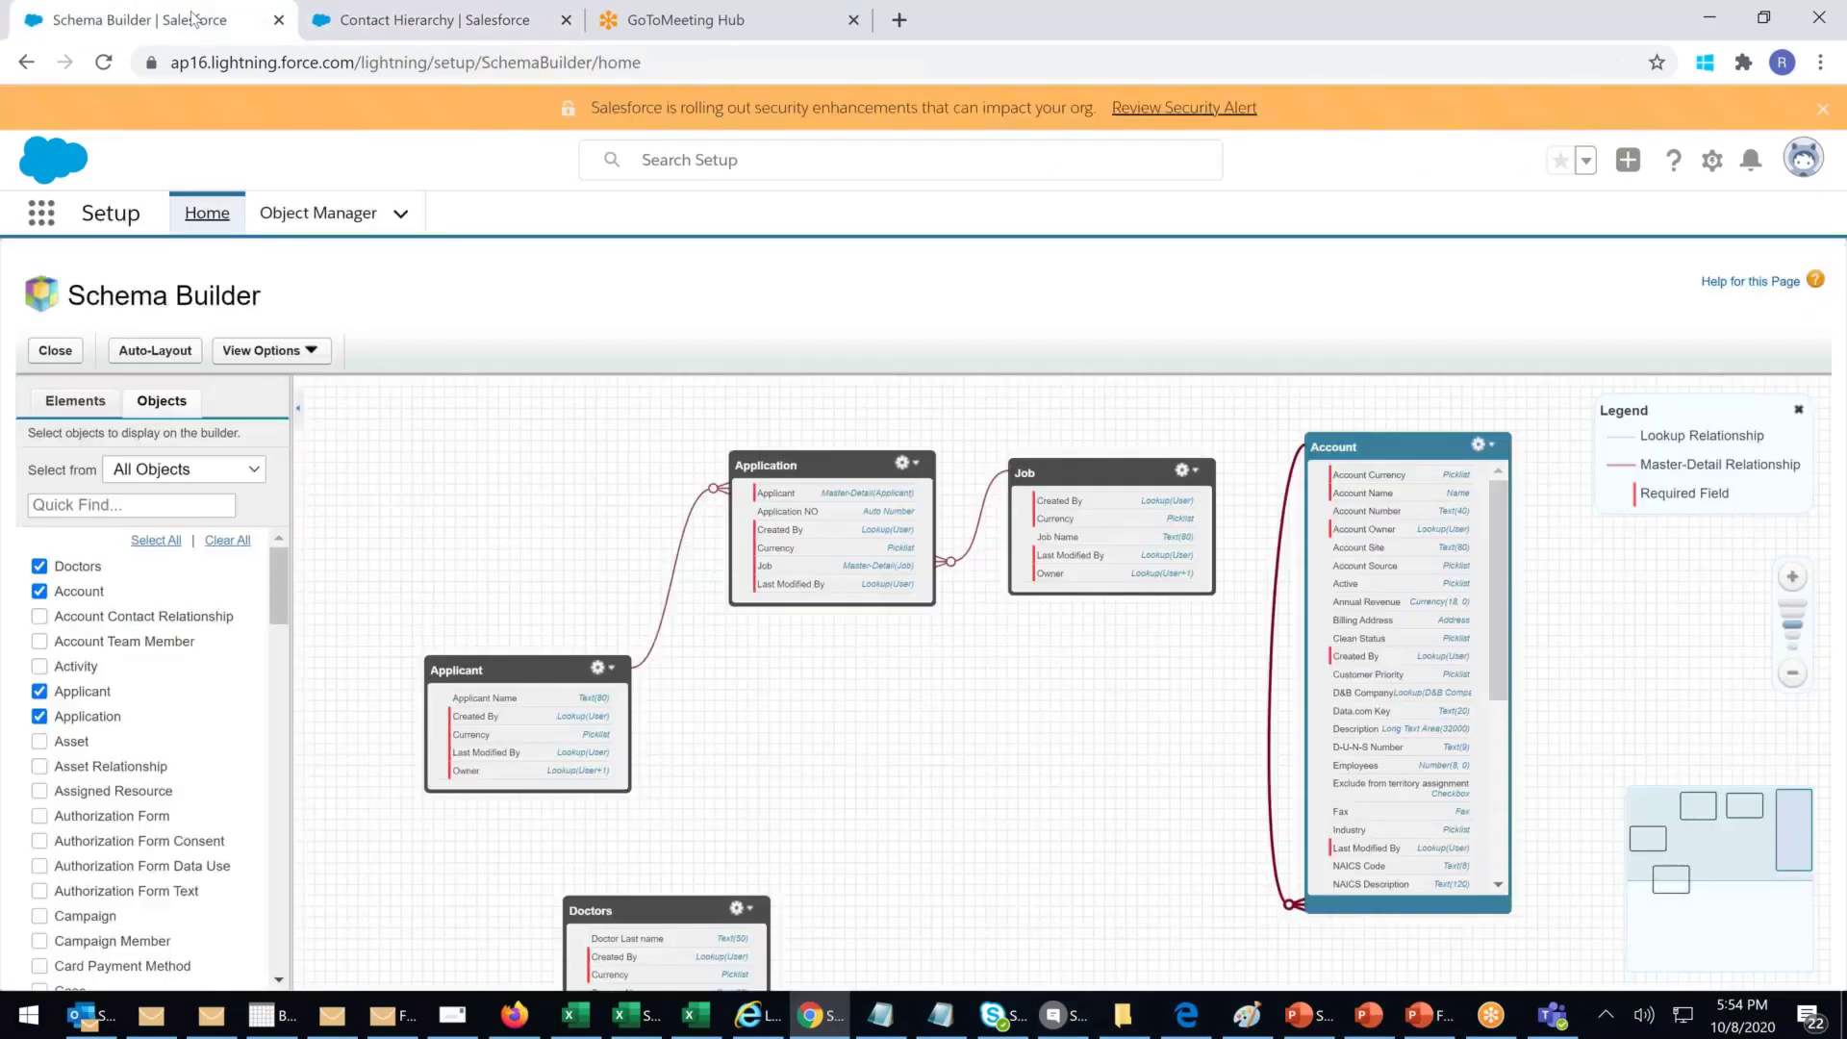
mouse_move(1280, 589)
Step: Try adding a Hierarchy field to the Account object and dismiss the 'not supported' error
click(75, 401)
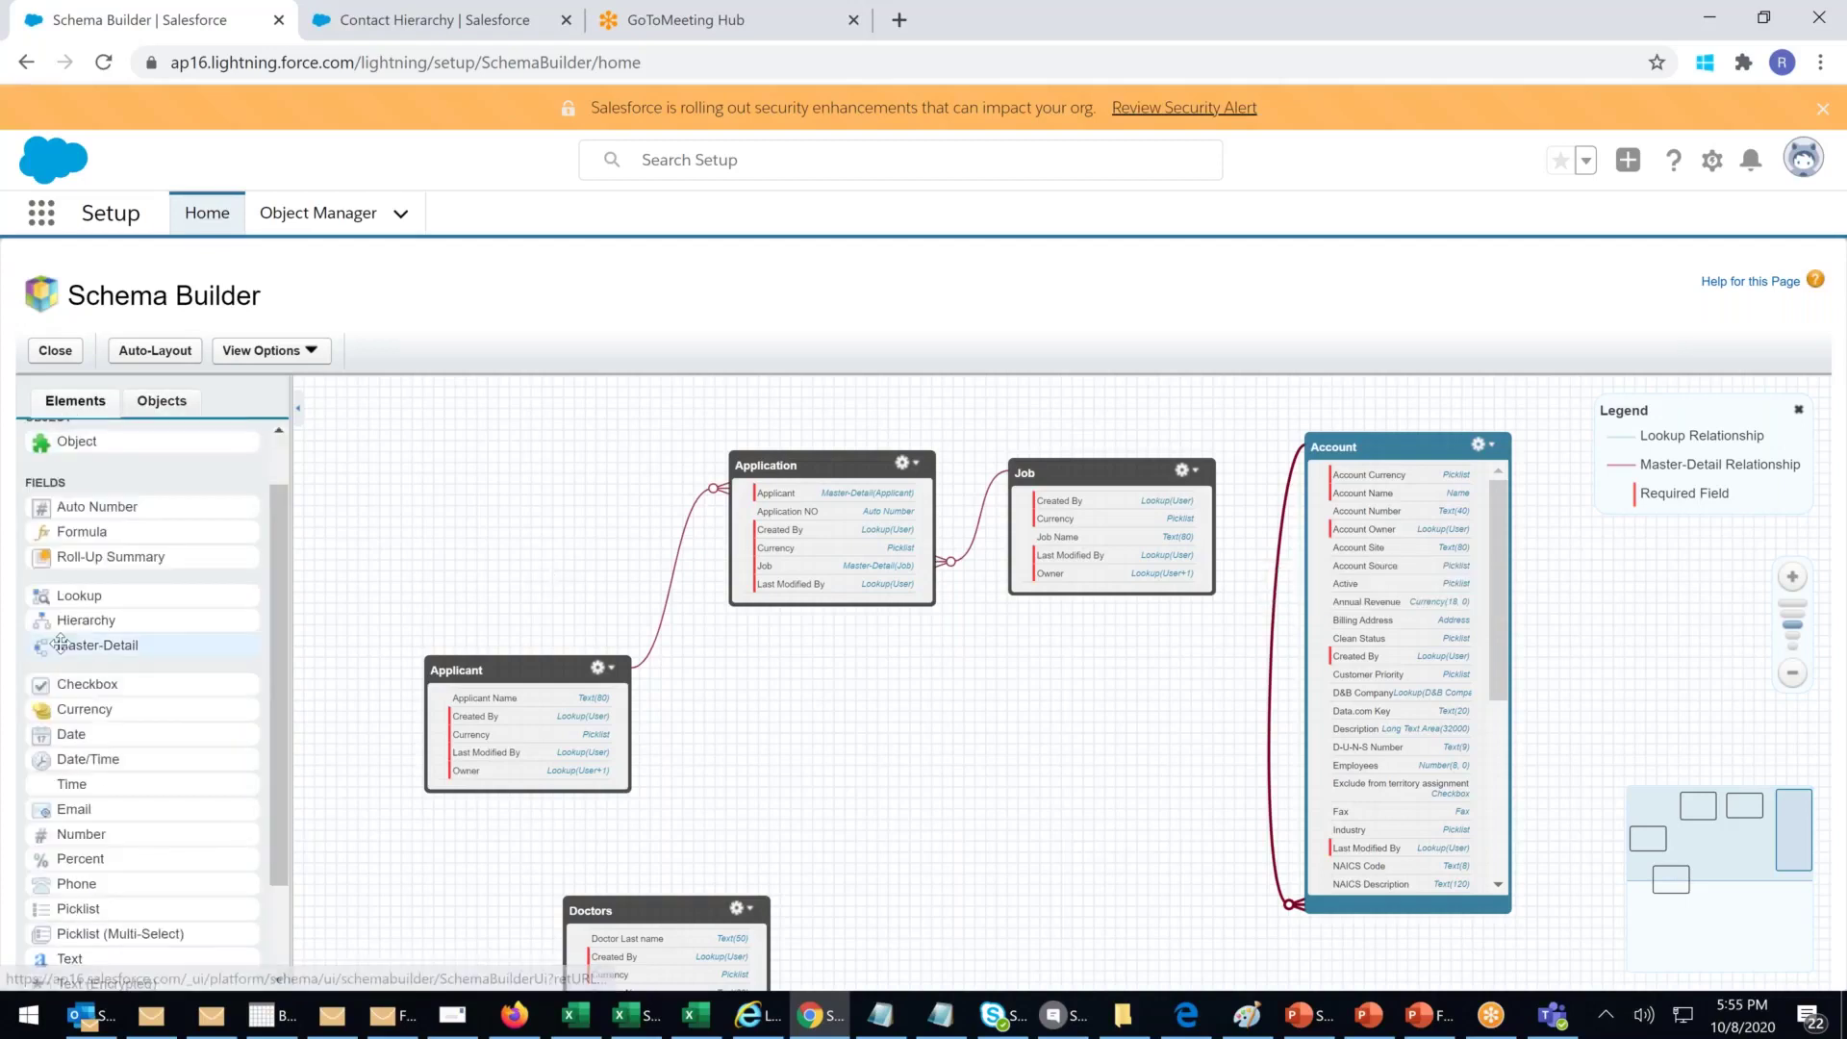
drag(340, 720, 660, 964)
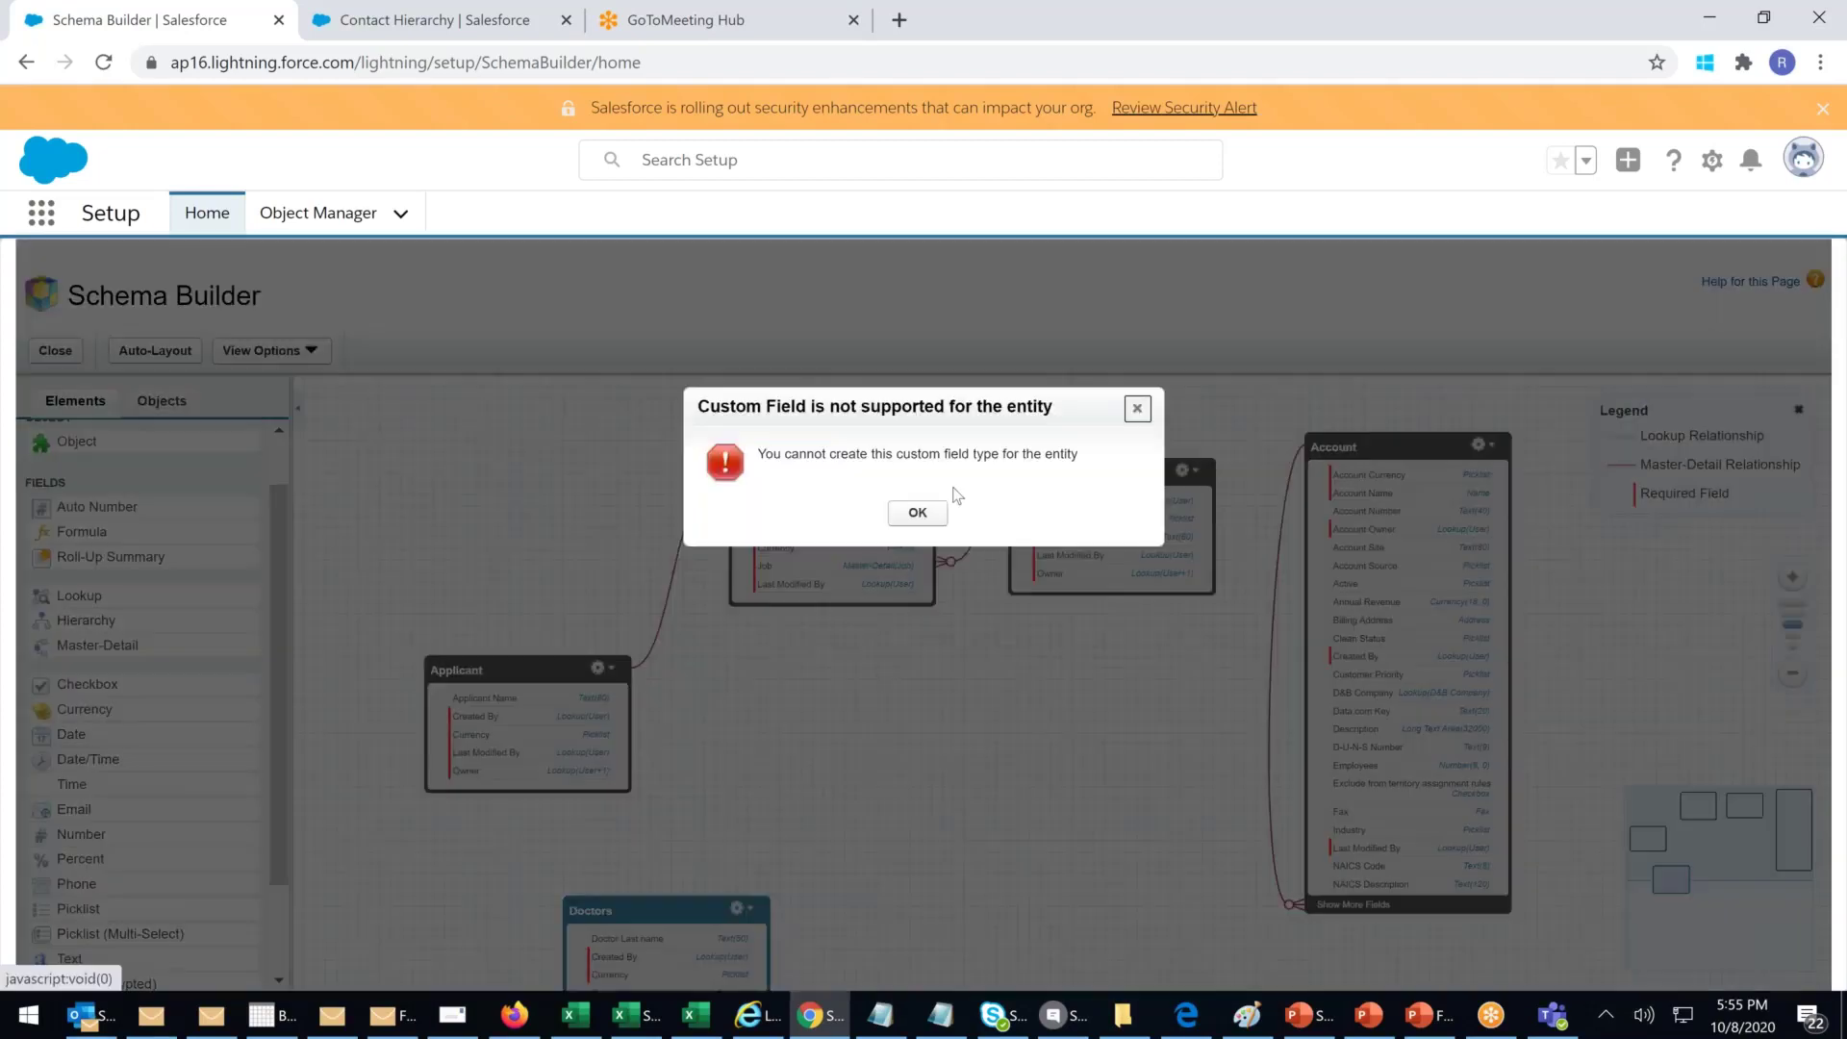
click(931, 515)
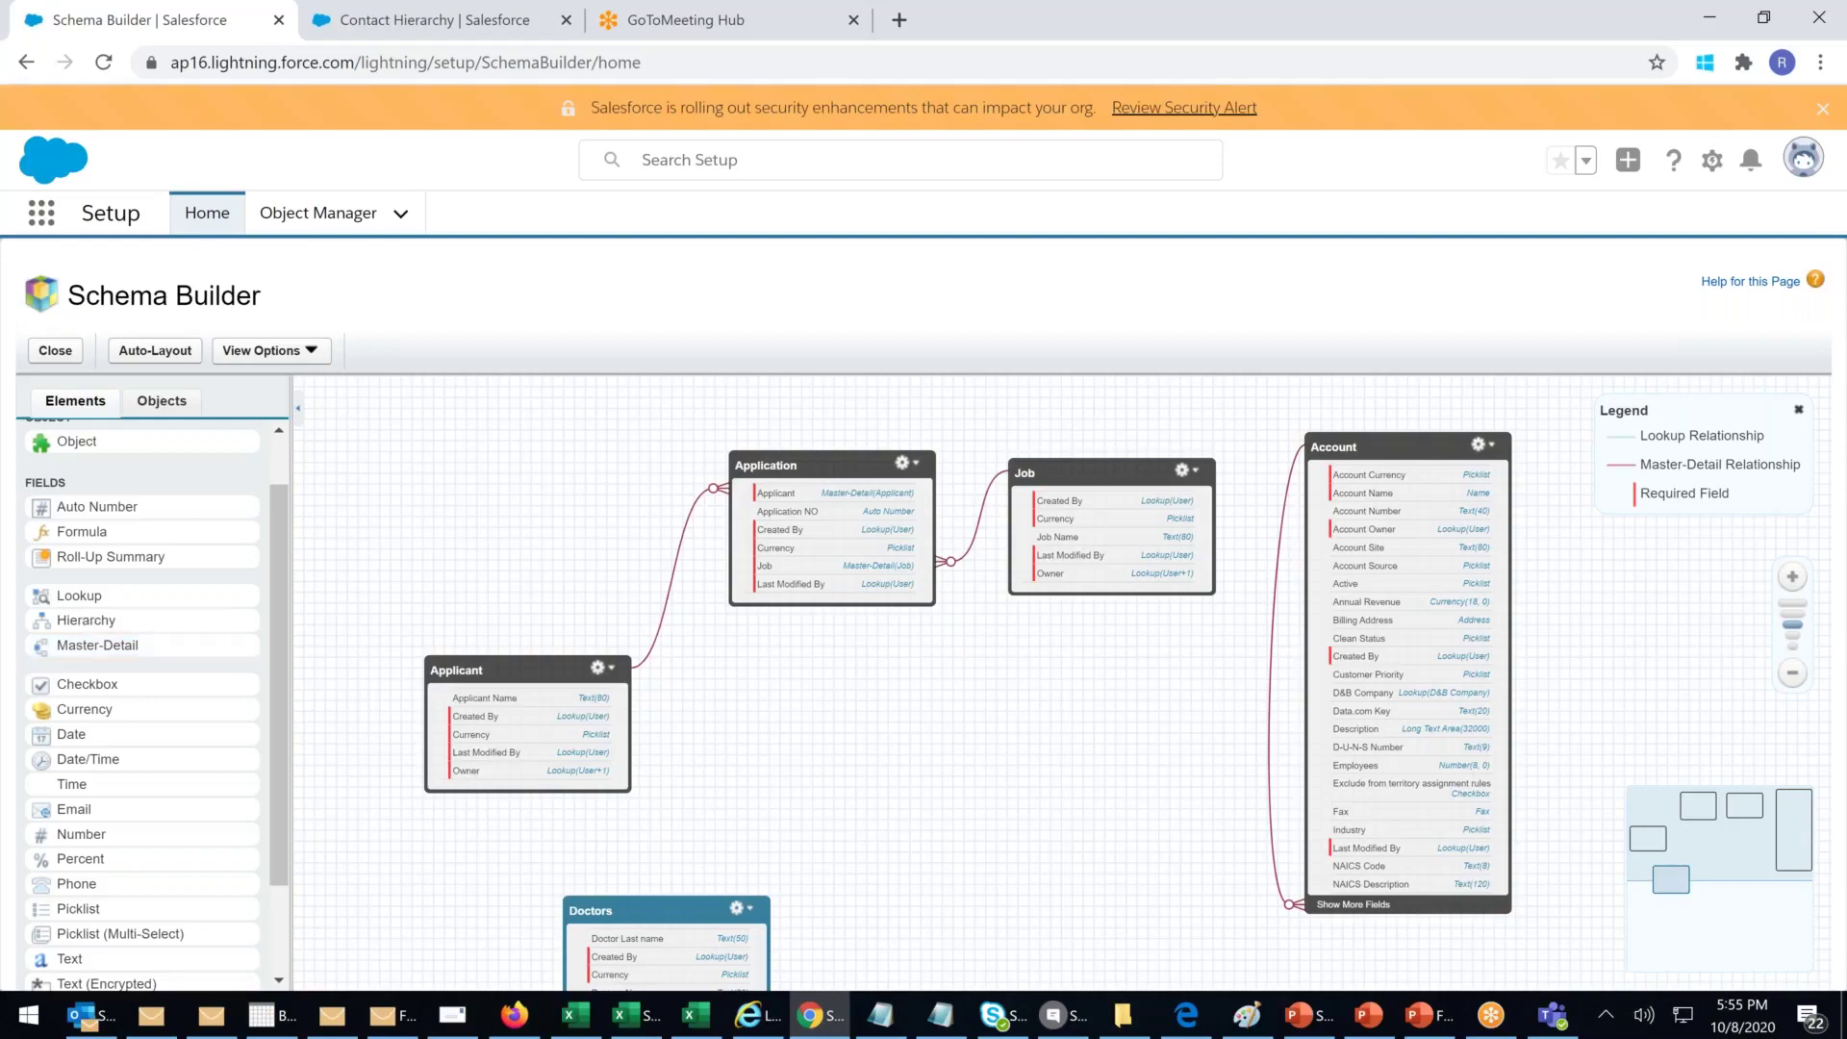
Step: Auto-layout the schema diagram so Doctors sits beside Account, ending on the Elements list
click(153, 353)
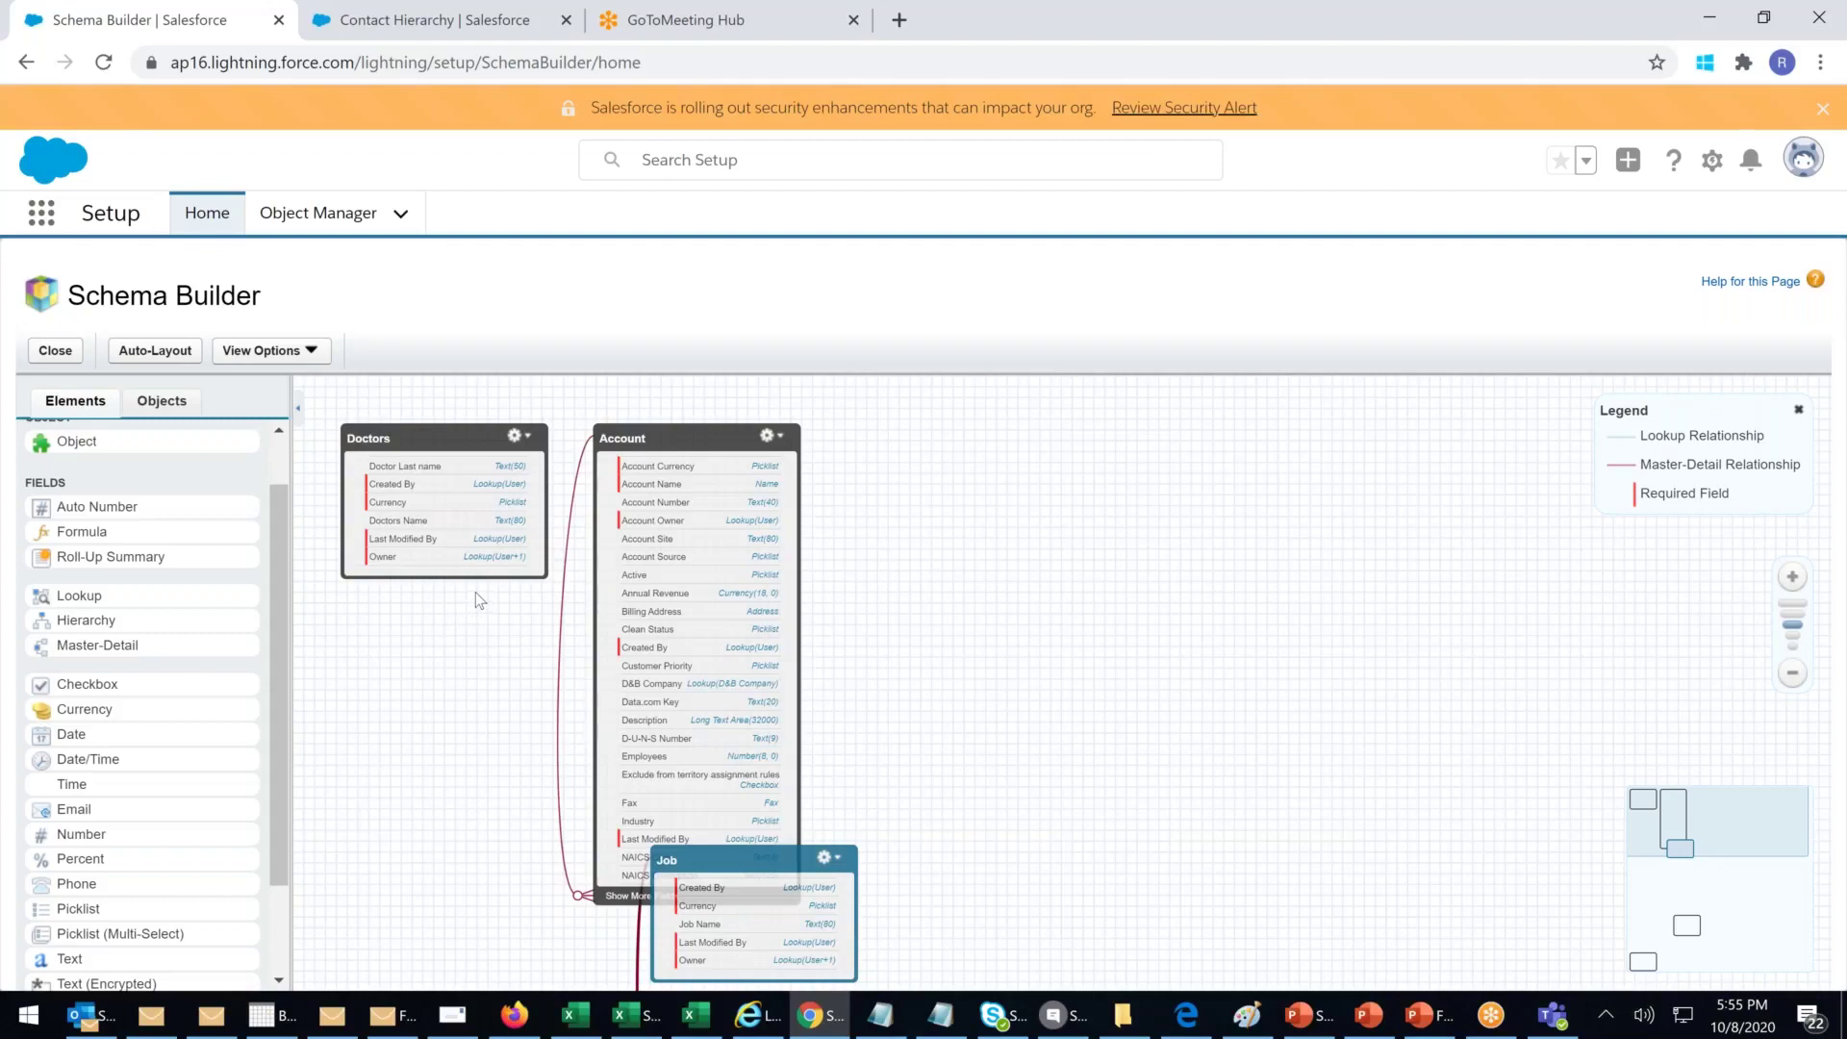
drag(281, 536, 325, 538)
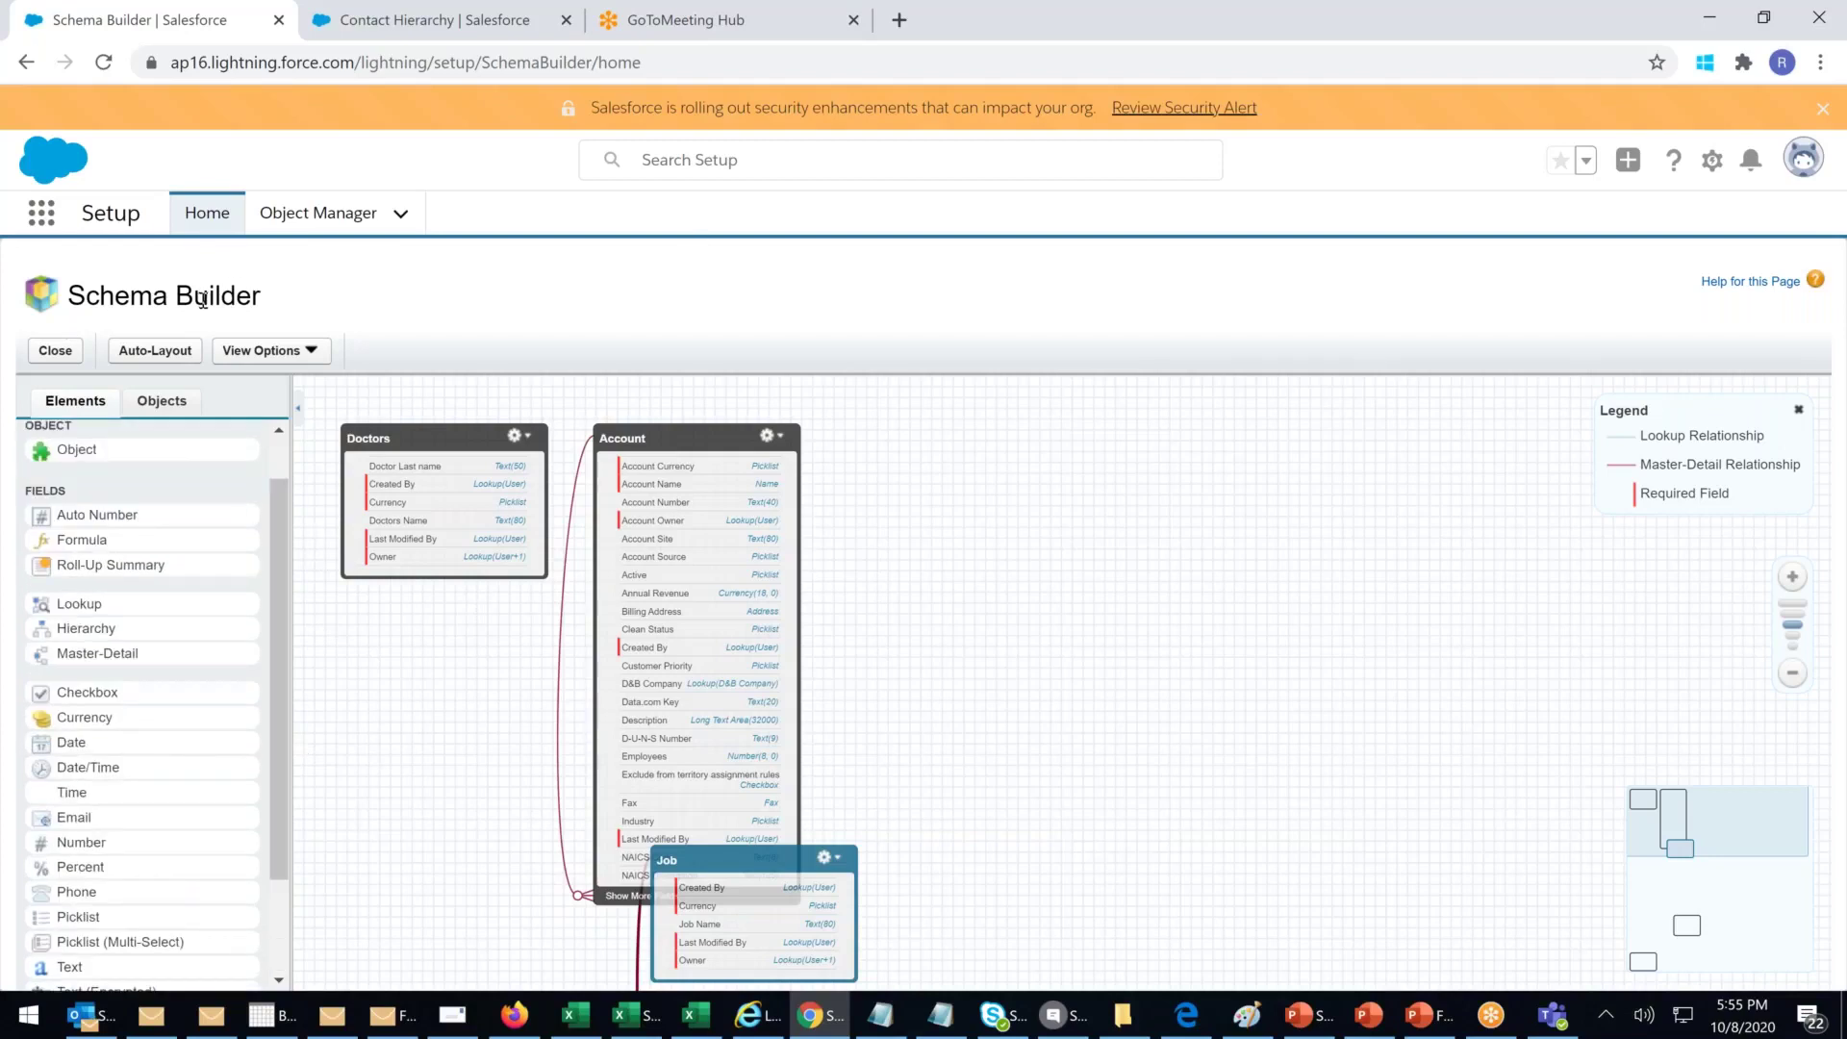
click(145, 404)
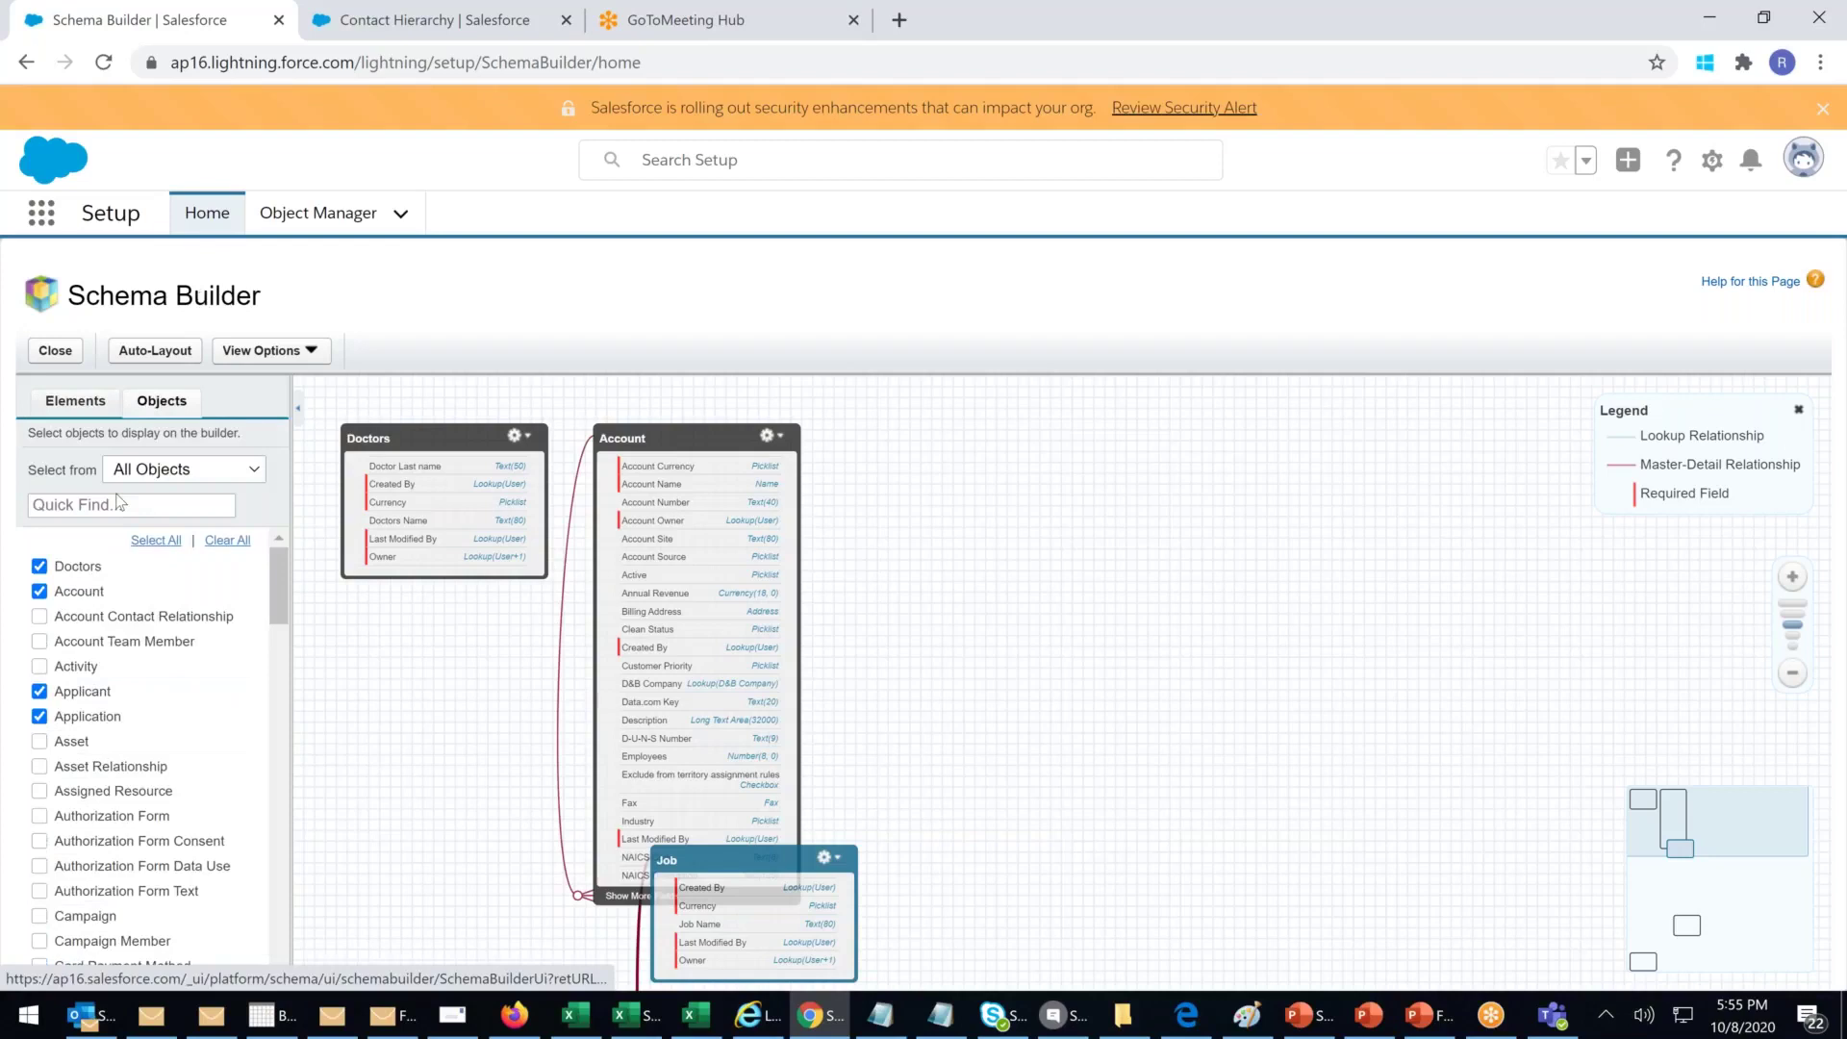
click(90, 400)
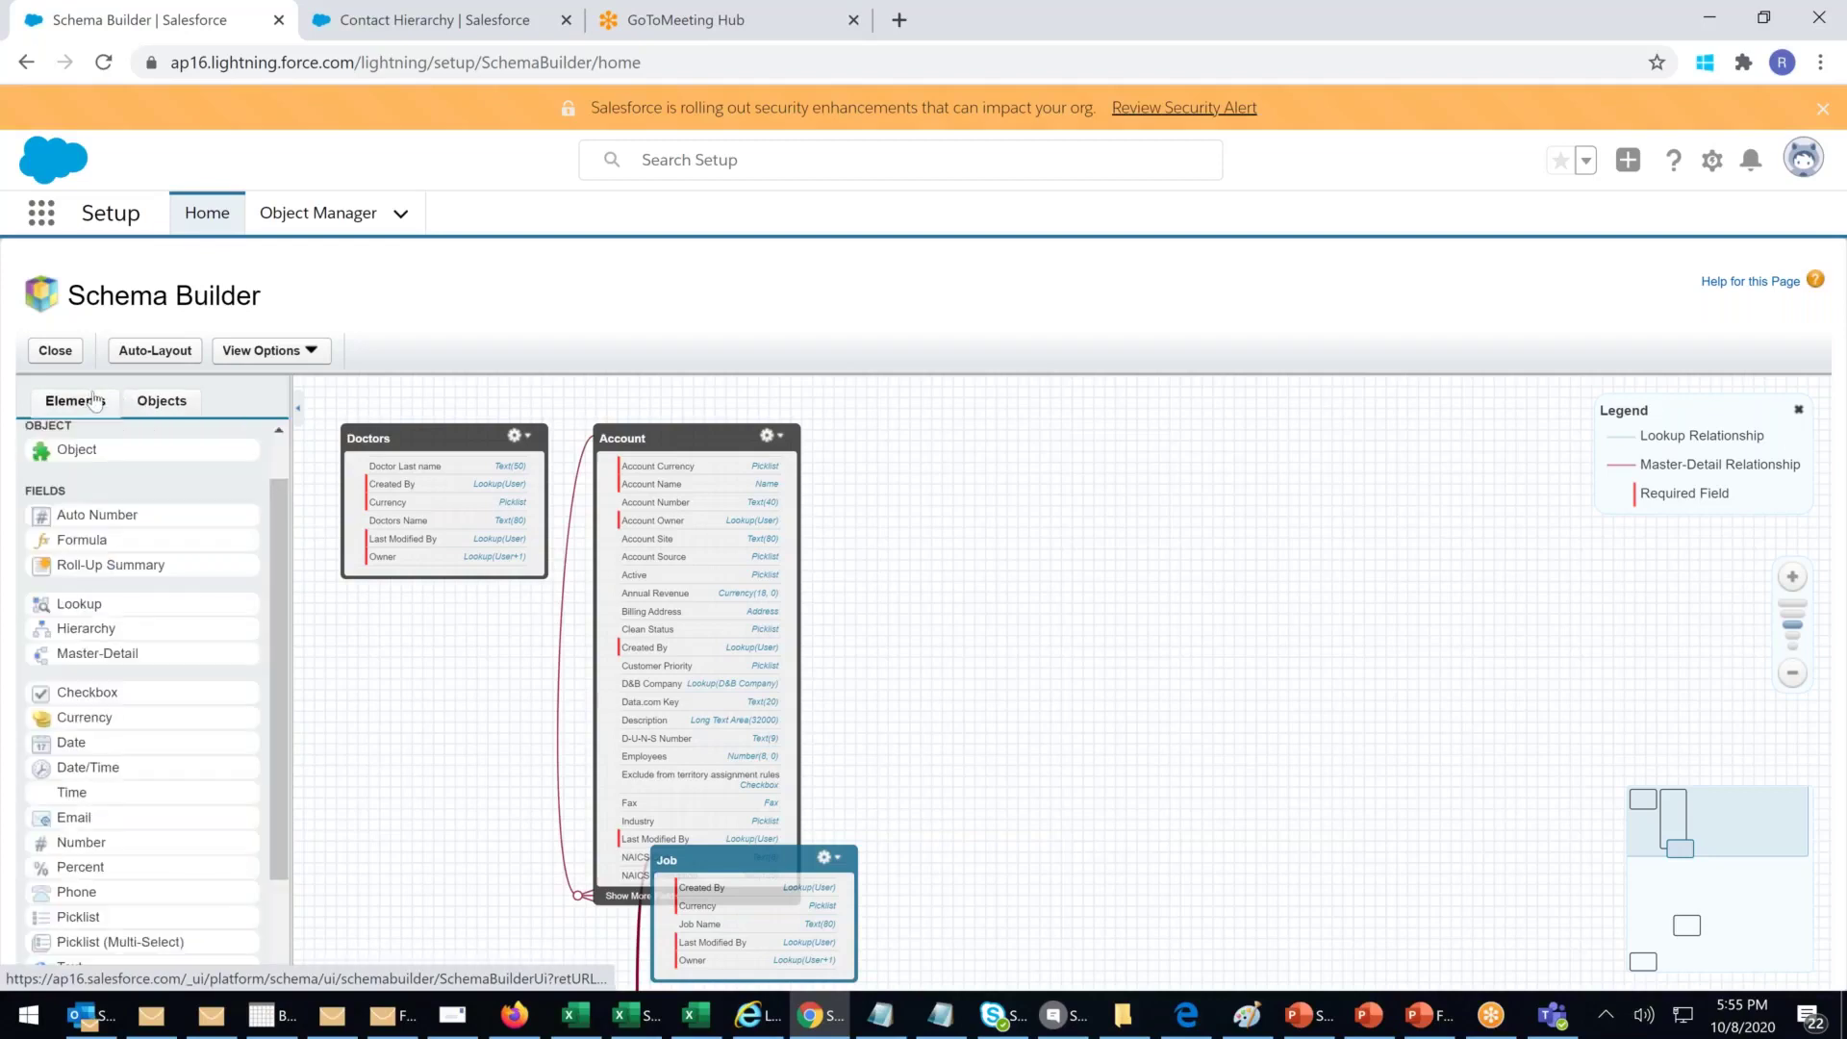
click(152, 403)
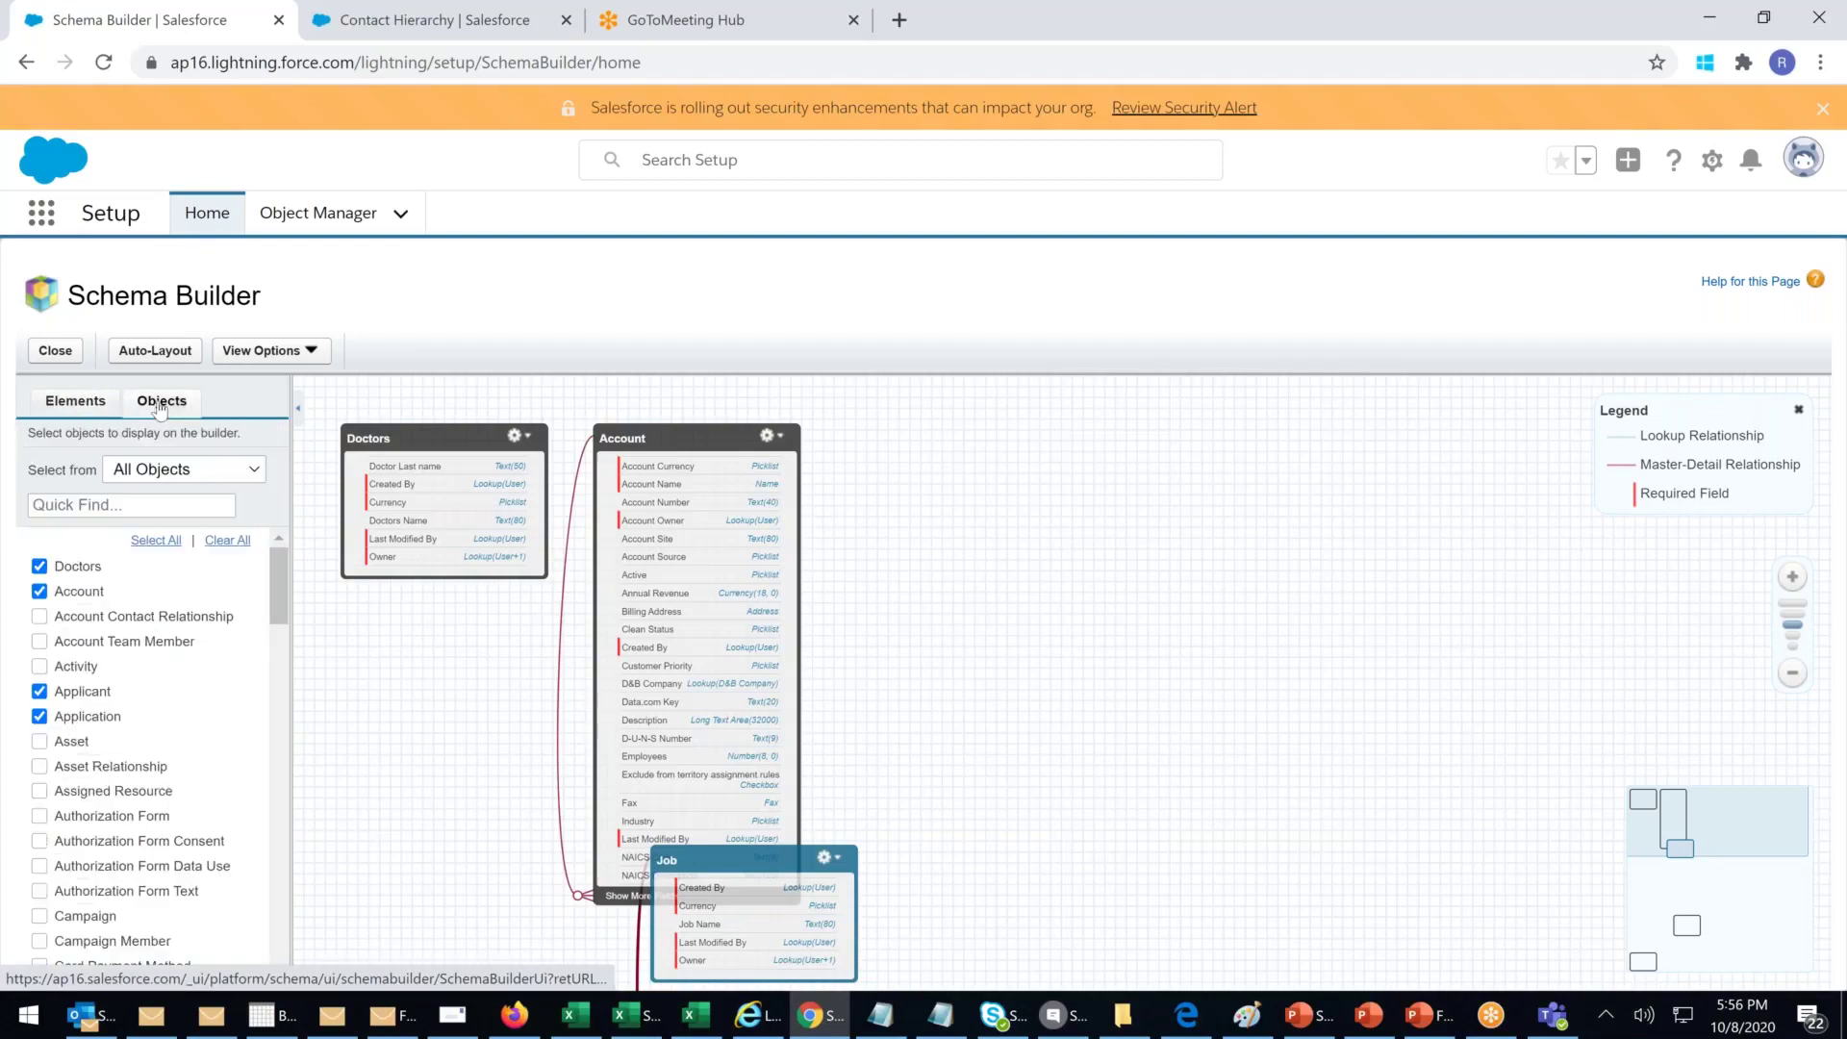
click(72, 395)
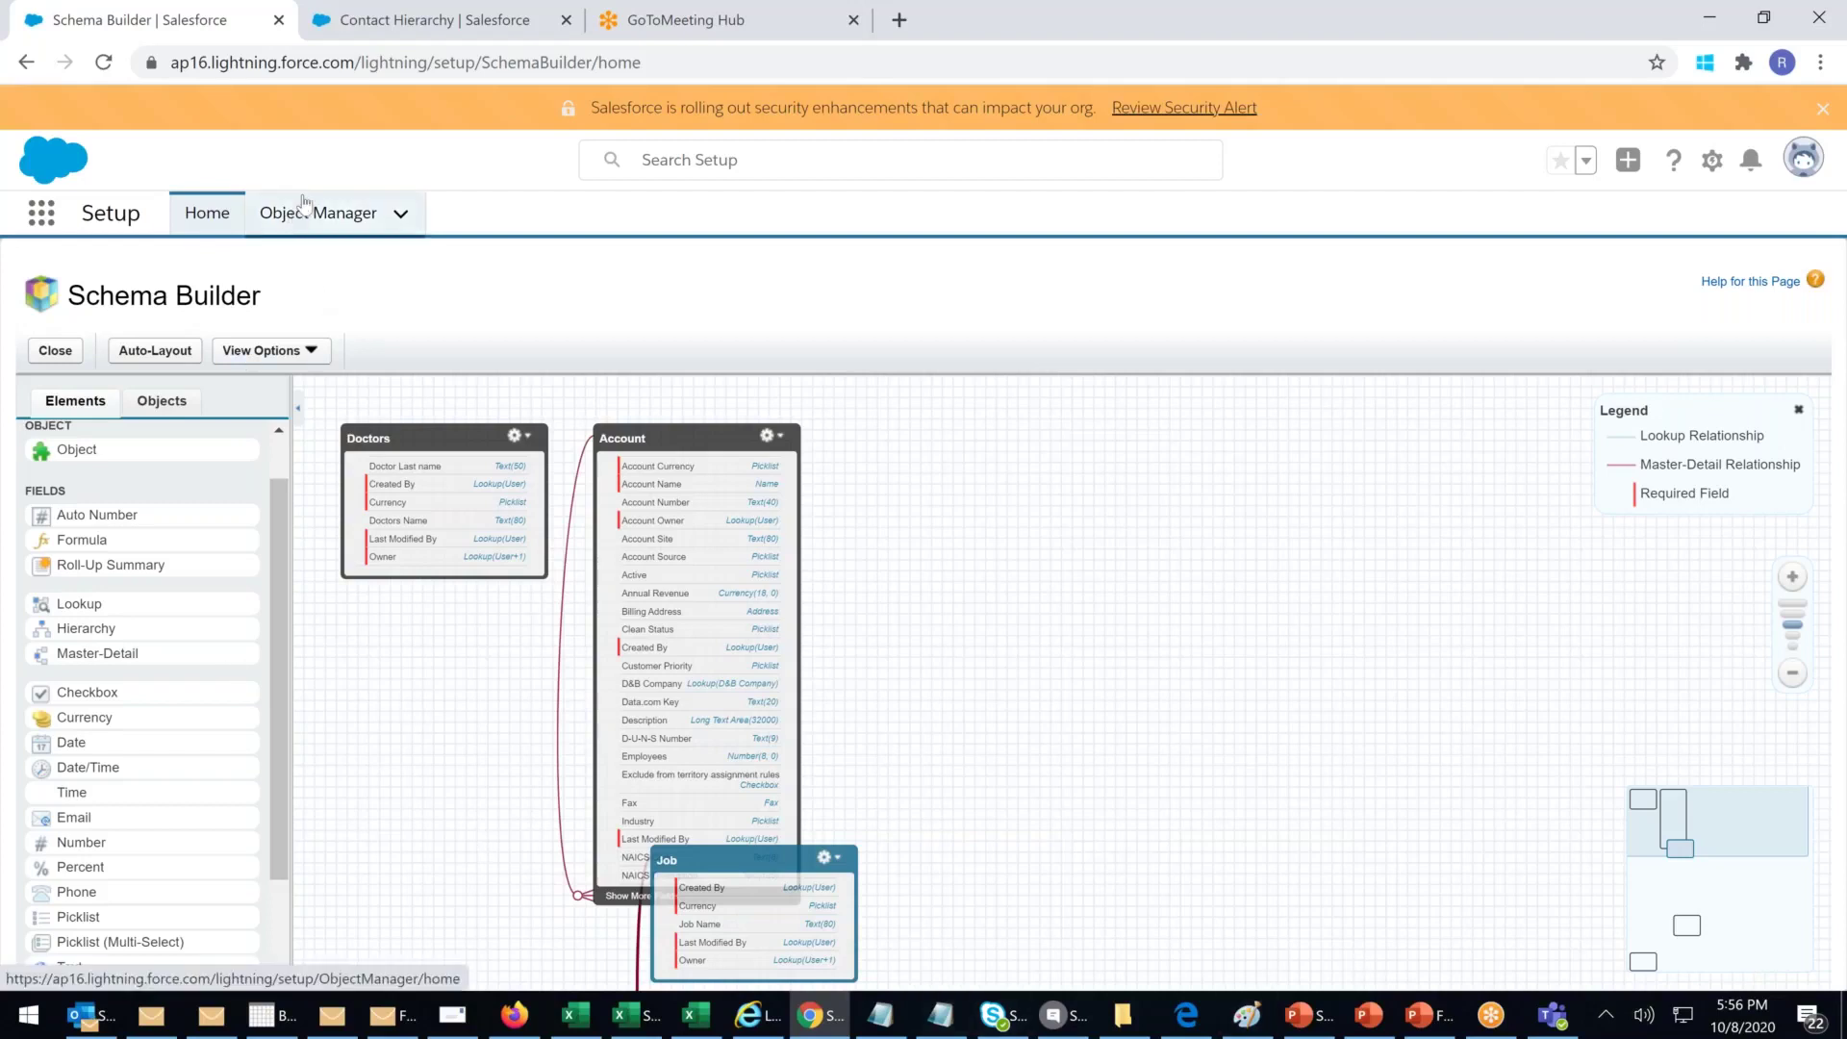
Step: Go back to Setup Home and scroll through its Most Recently Used list
click(218, 220)
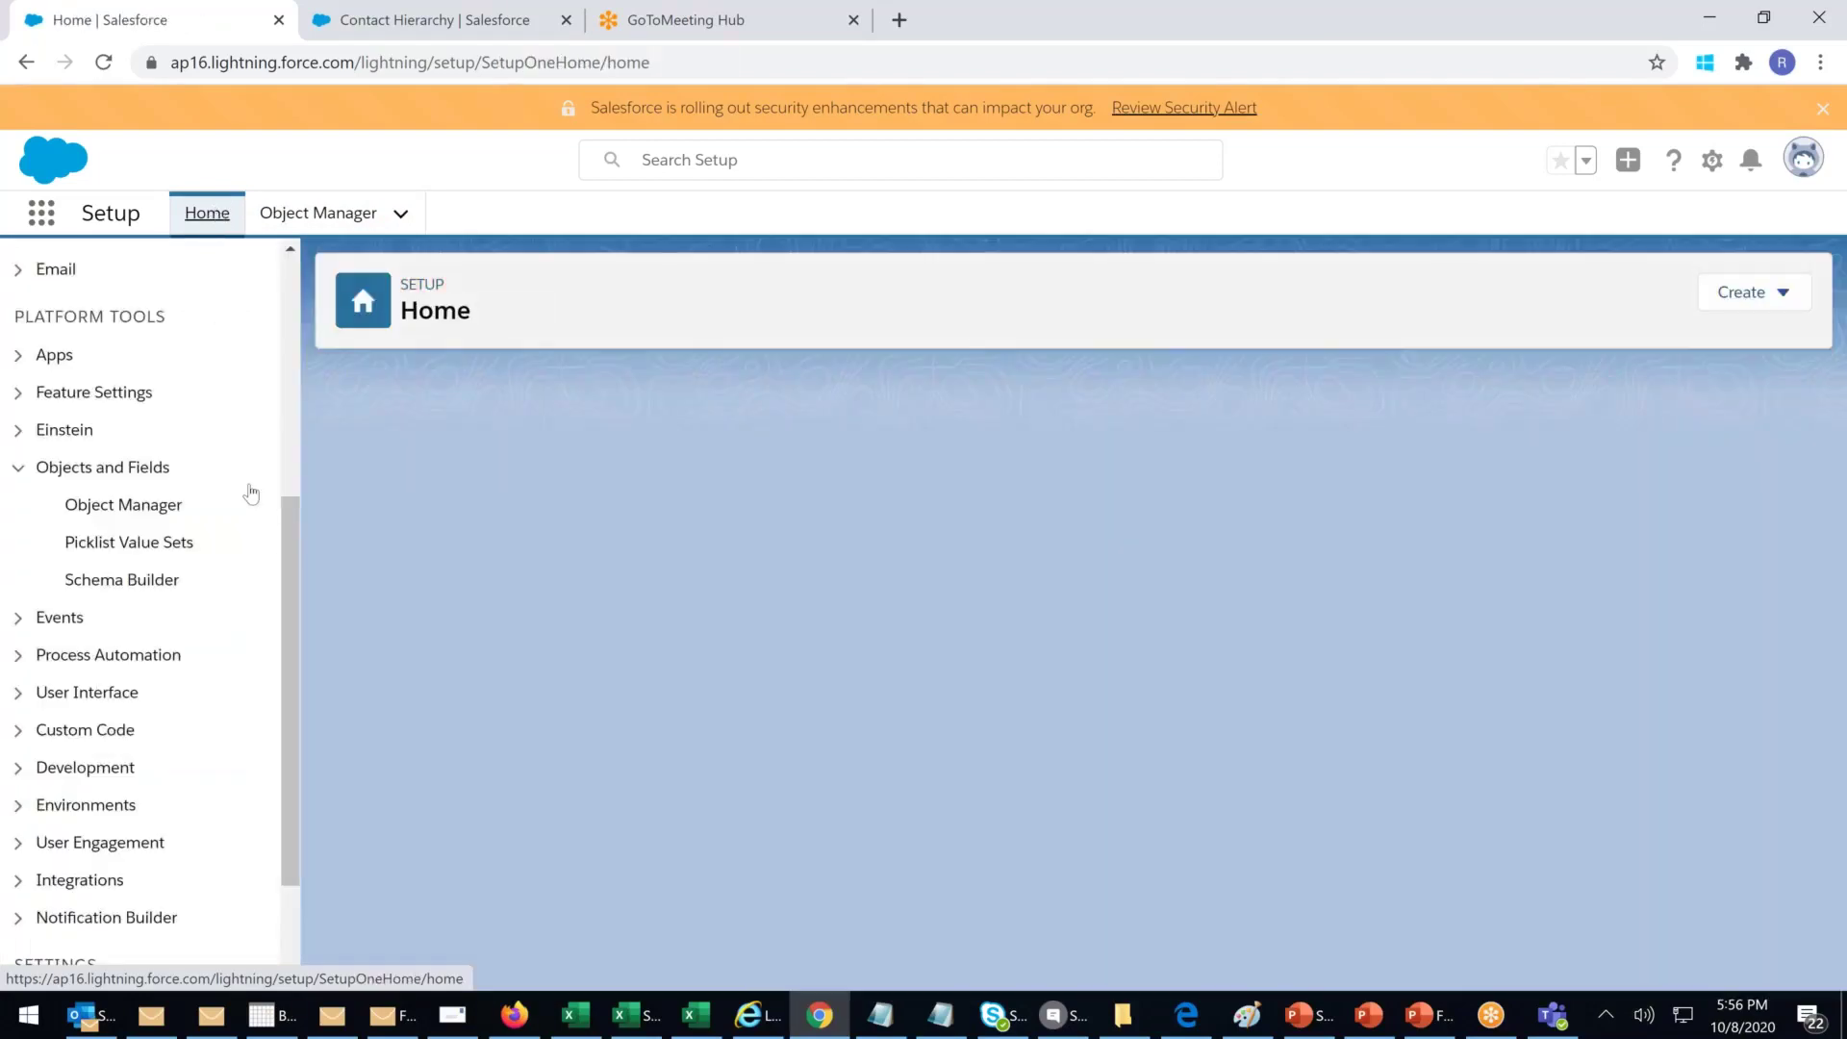
scroll(285, 556, up, 3)
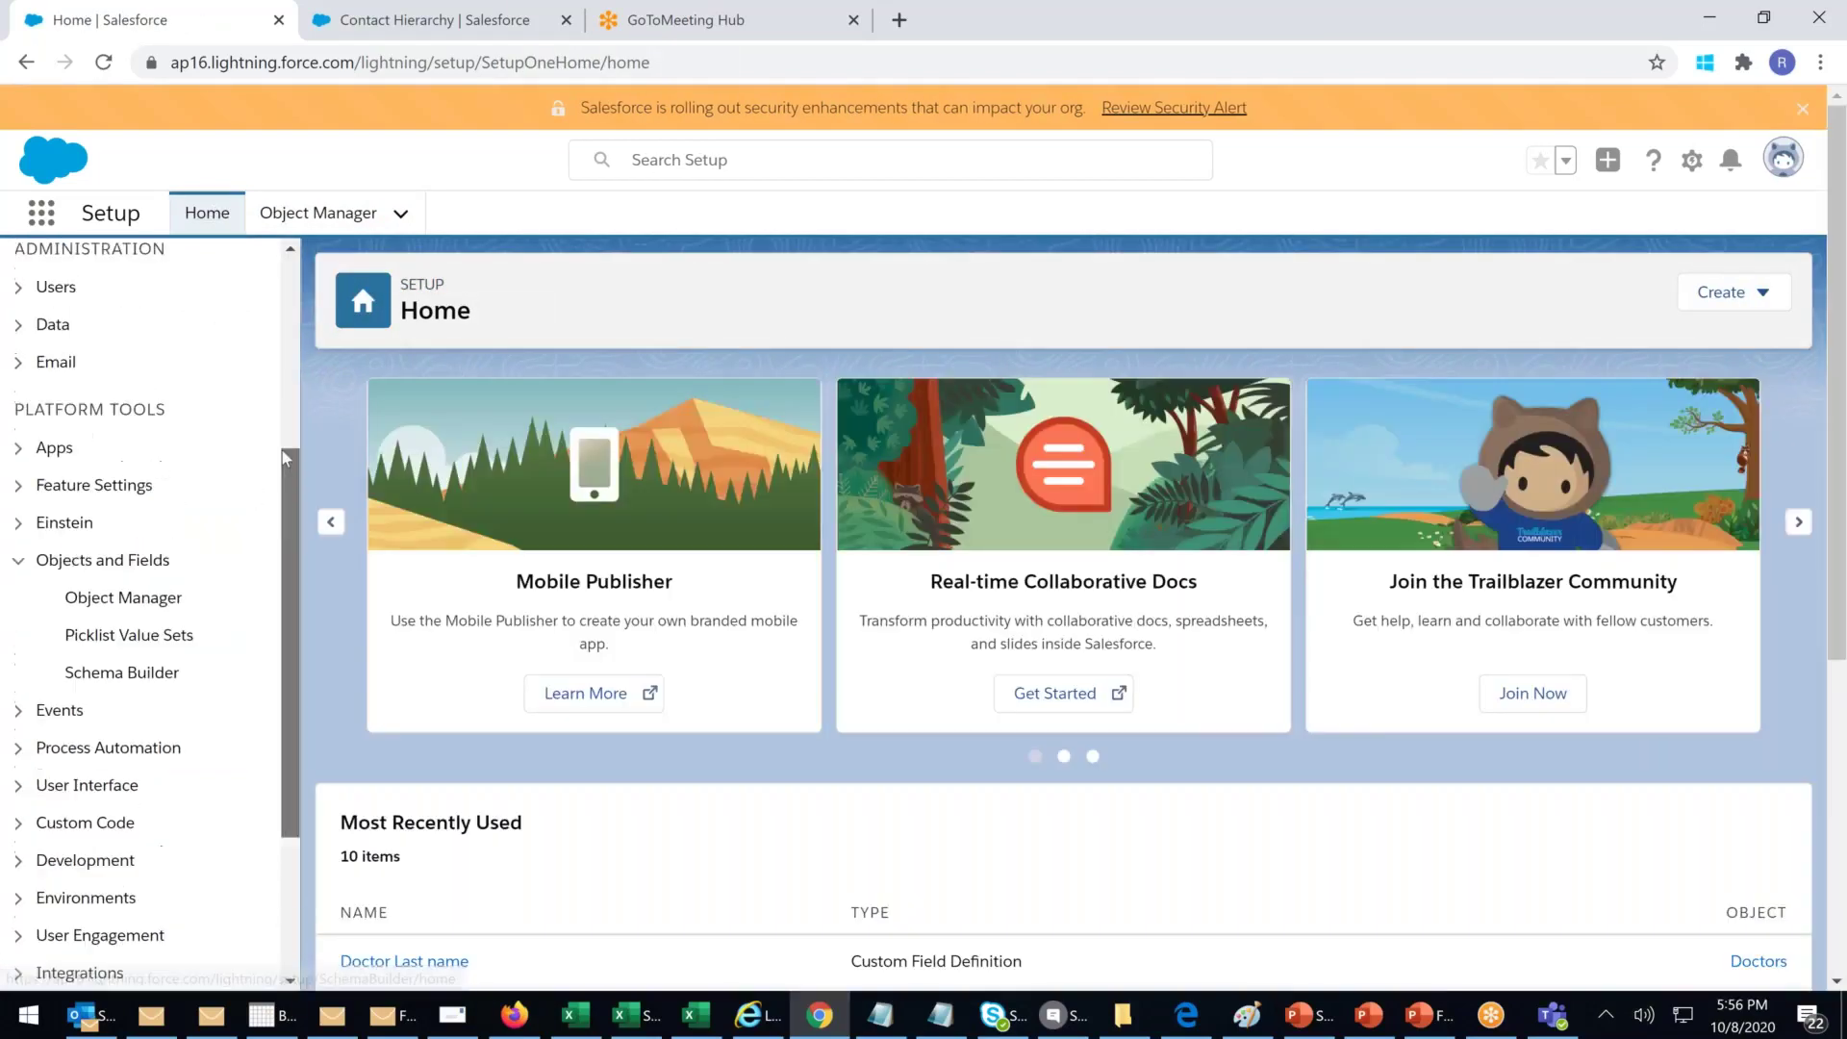
scroll(309, 329, up, 3)
scroll(300, 417, down, 3)
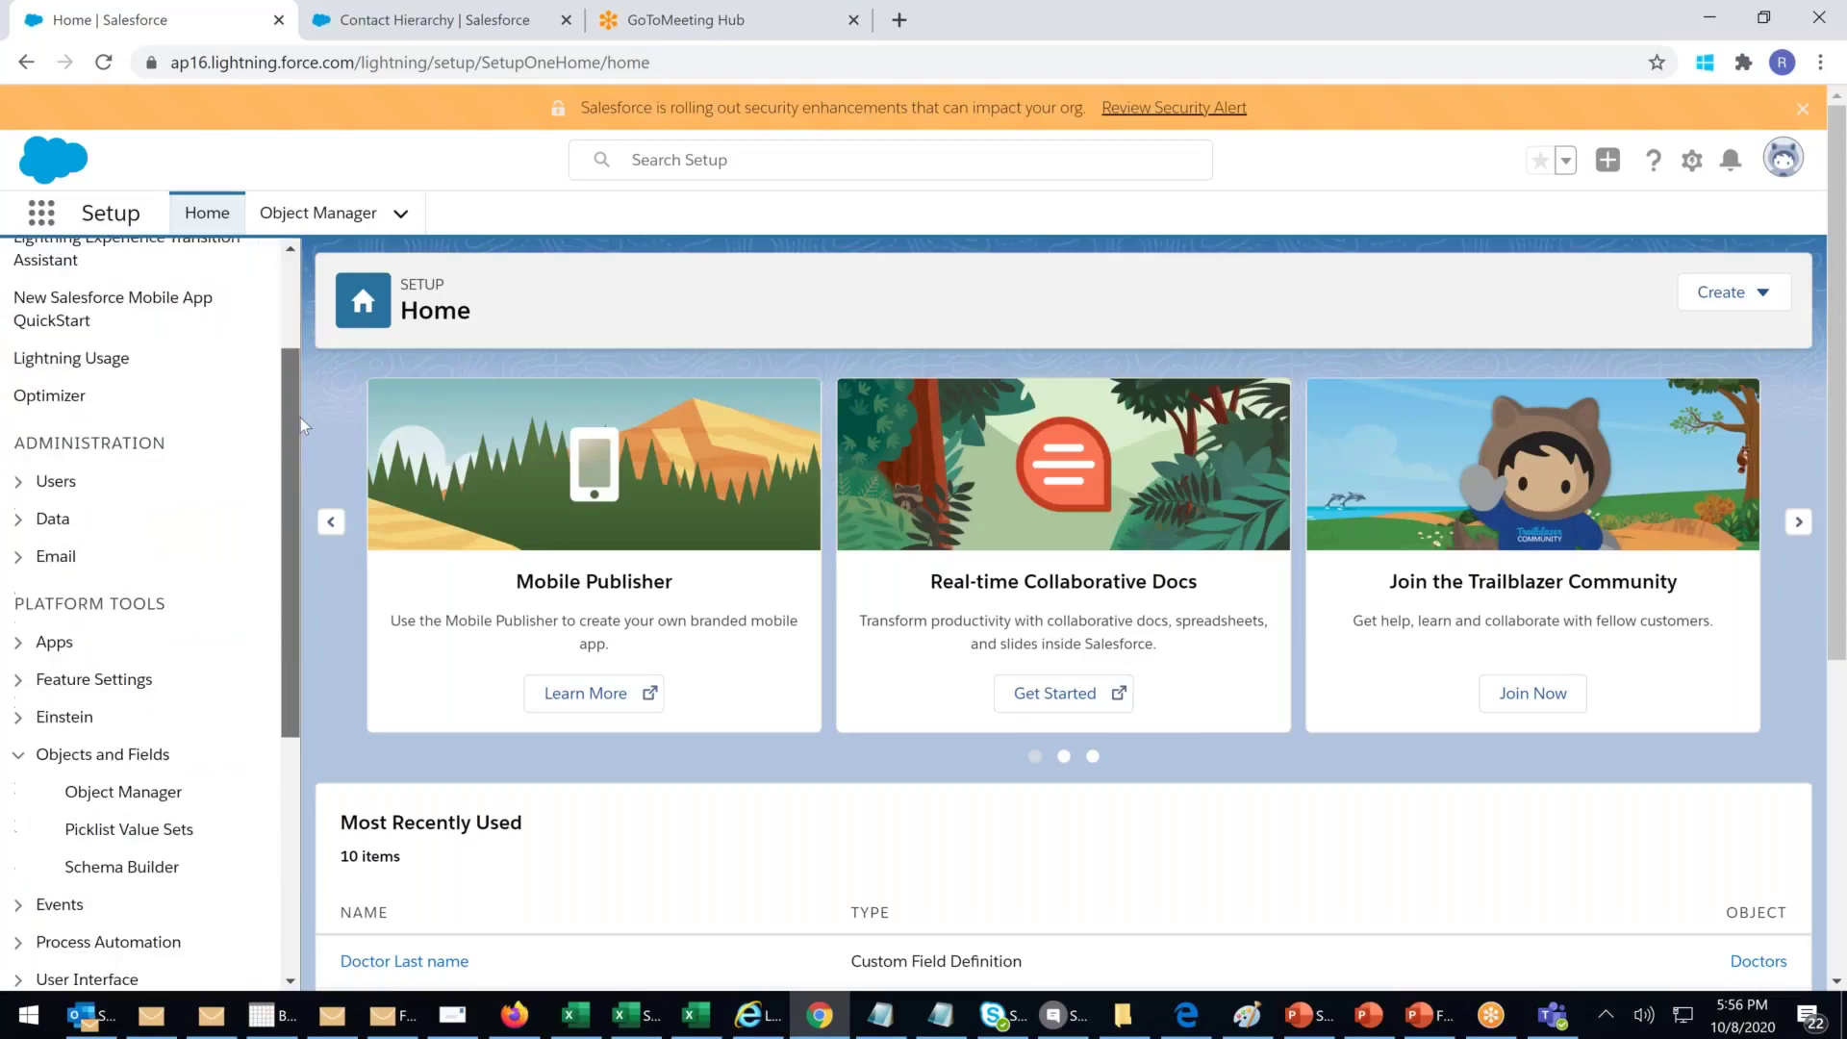